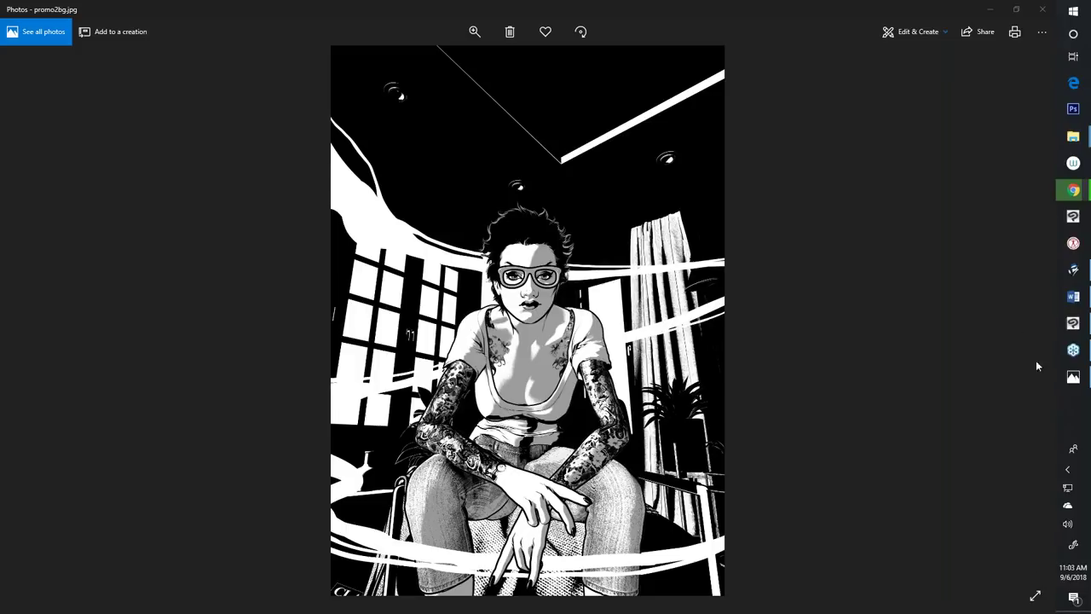
# Browse forward through the cover and promo artwork, from the black-and-white group cover to the coloured witchy2a illustration
pyautogui.click(1028, 320)
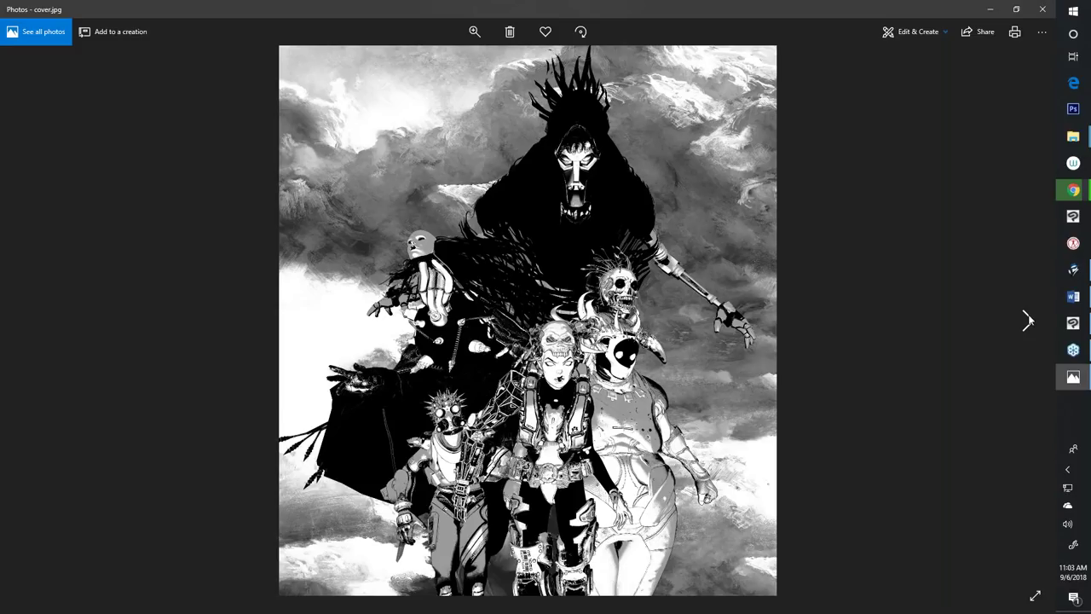
pyautogui.click(1028, 320)
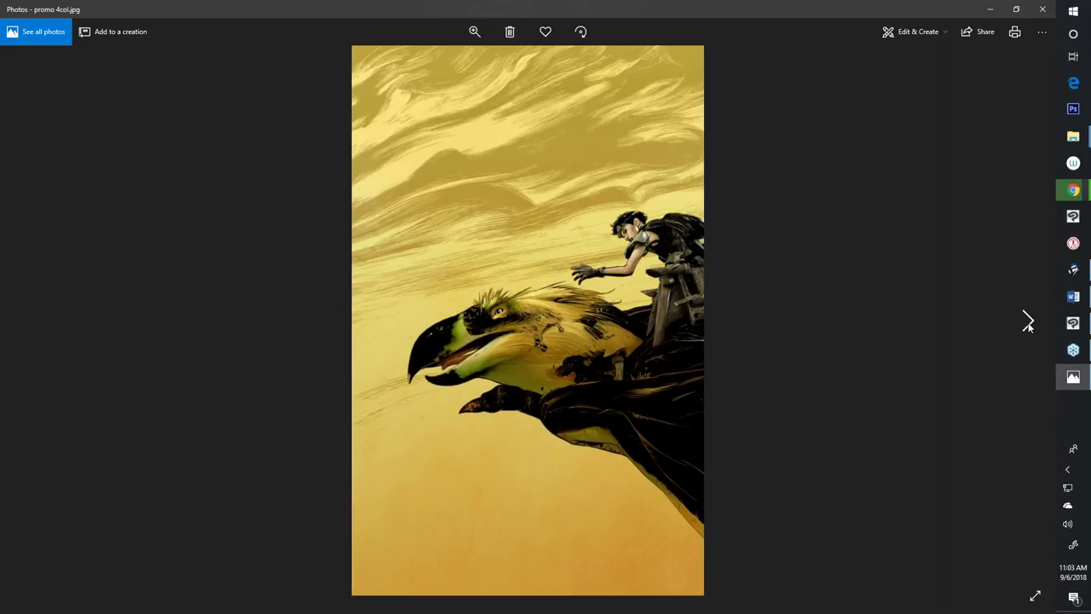
pyautogui.click(1028, 323)
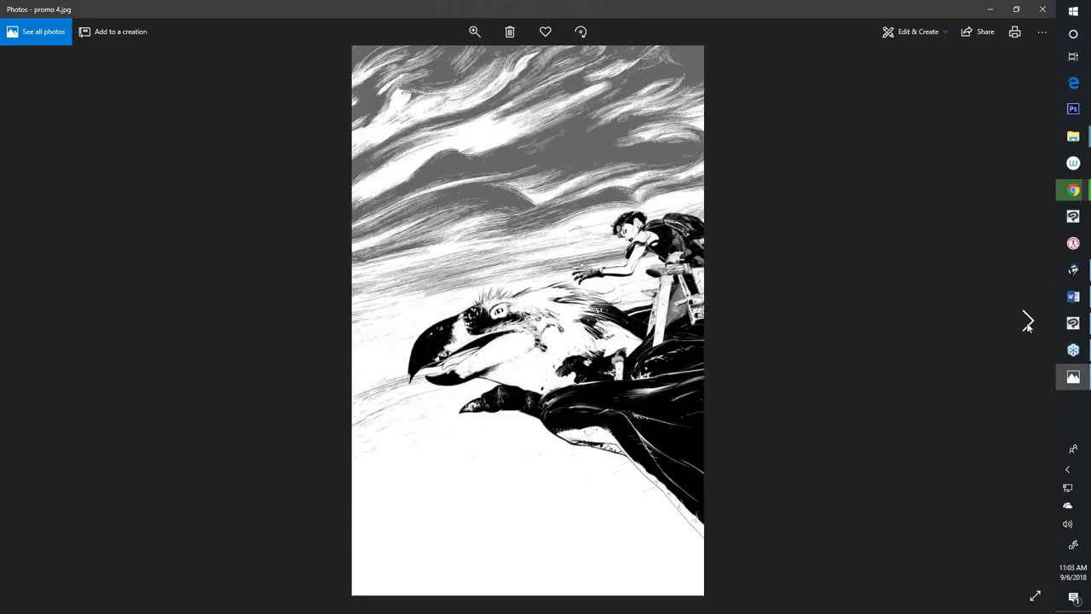
pyautogui.click(1028, 322)
pyautogui.click(1028, 322)
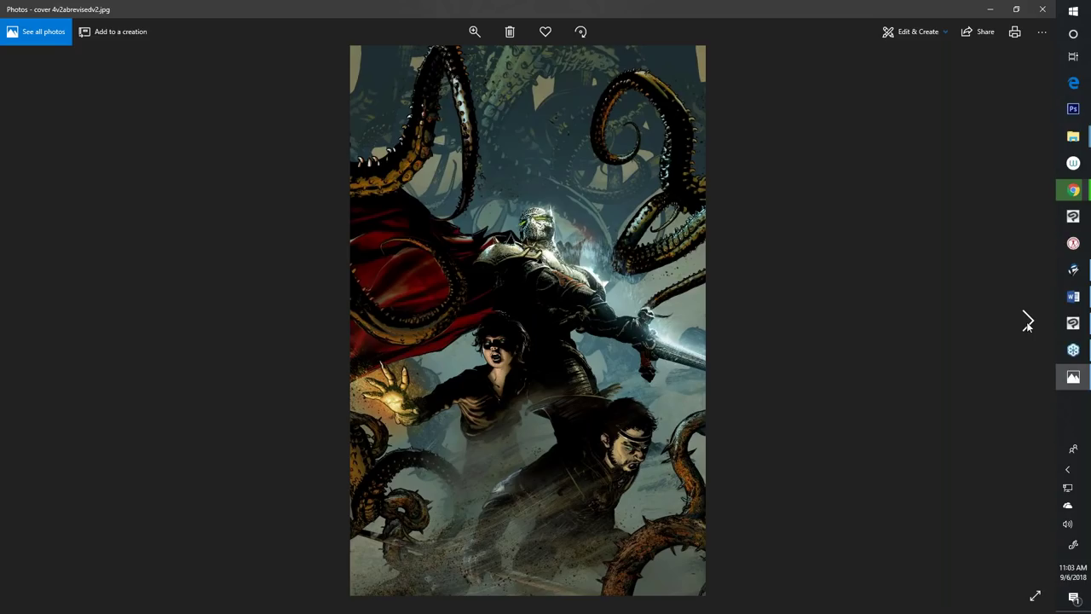
pyautogui.click(1027, 320)
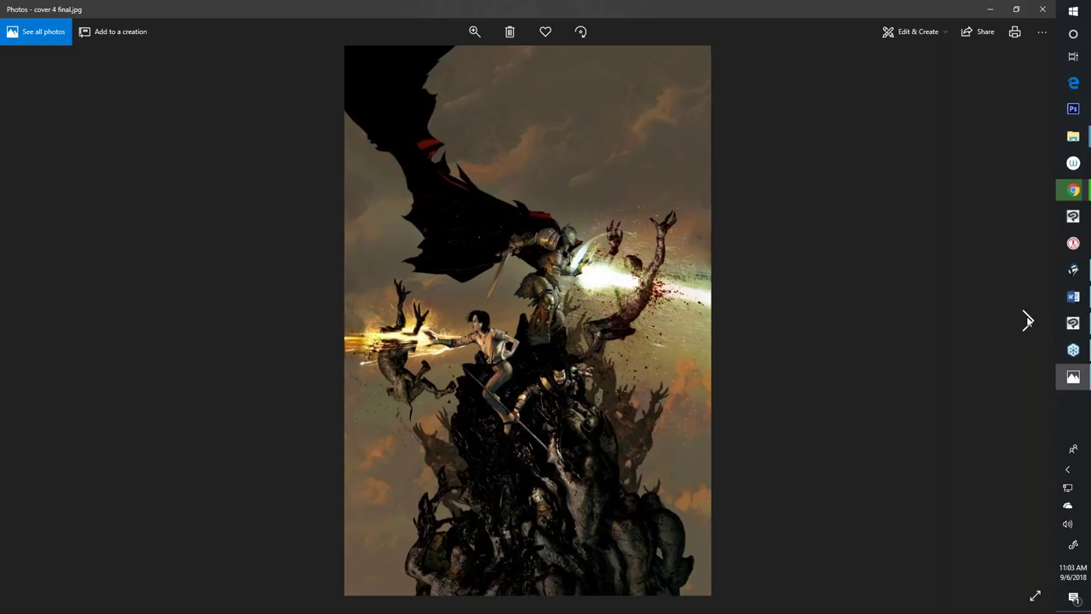
pyautogui.click(1027, 320)
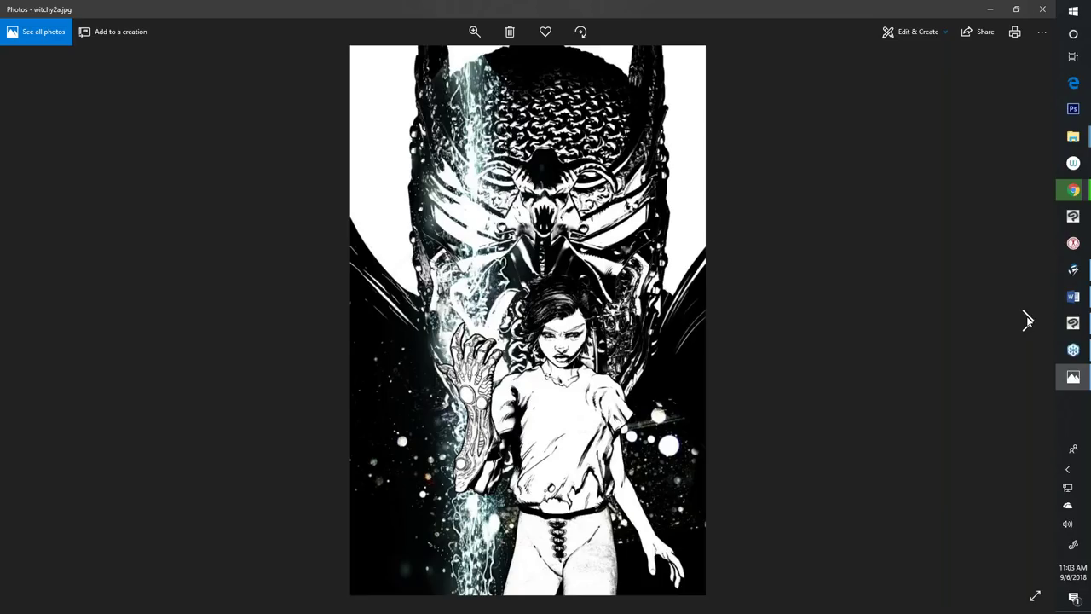
pyautogui.click(1027, 320)
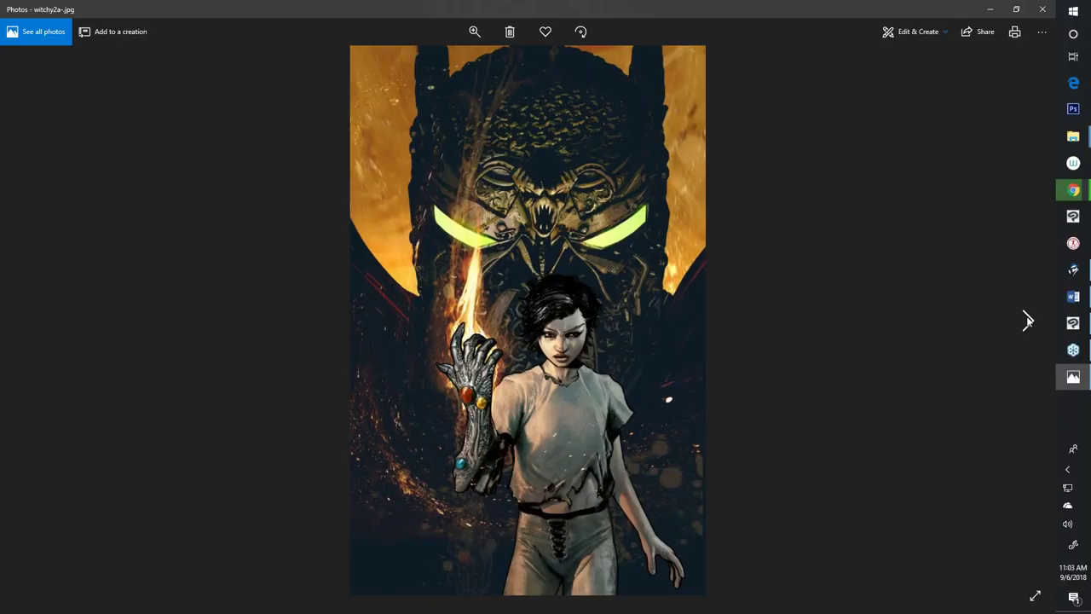
# View the coloured comic pages with the dragon and the glider pilot, from page 5 through PAGE 1
pyautogui.click(1028, 319)
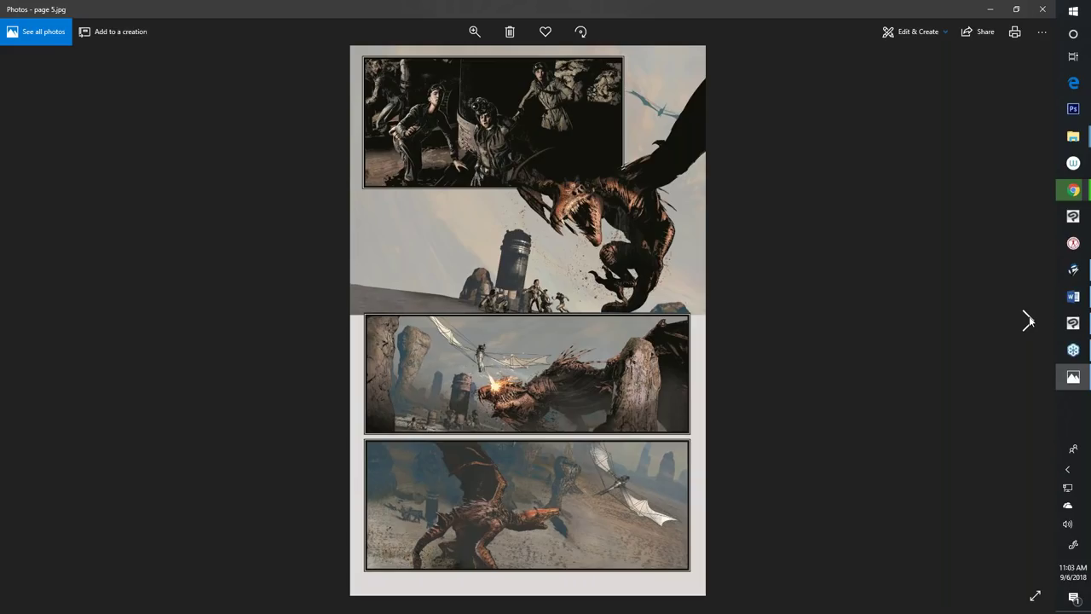
pyautogui.click(1028, 320)
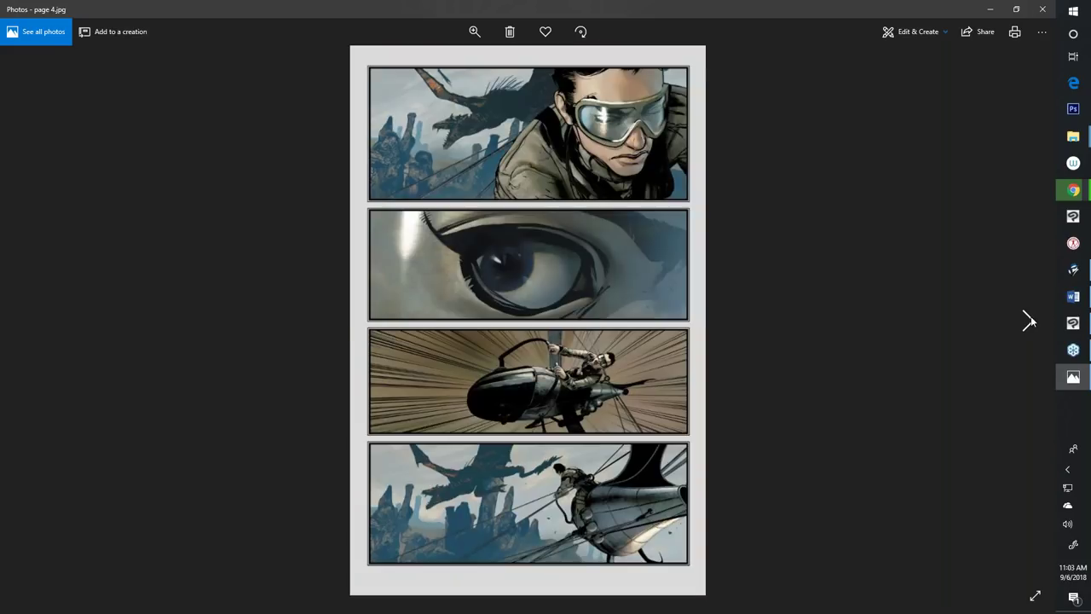
pyautogui.click(1027, 320)
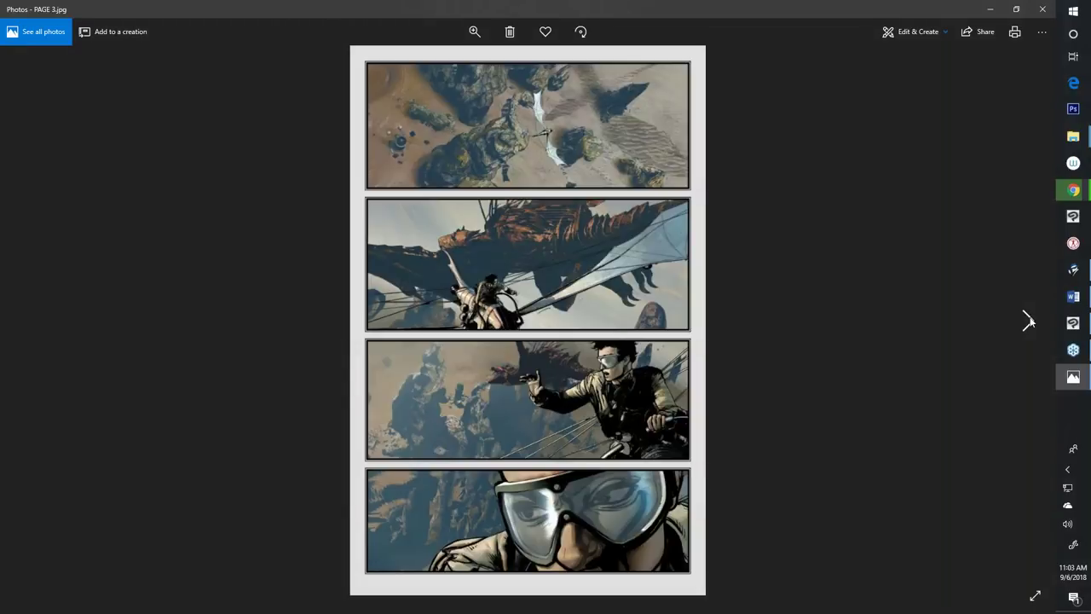
pyautogui.click(1027, 319)
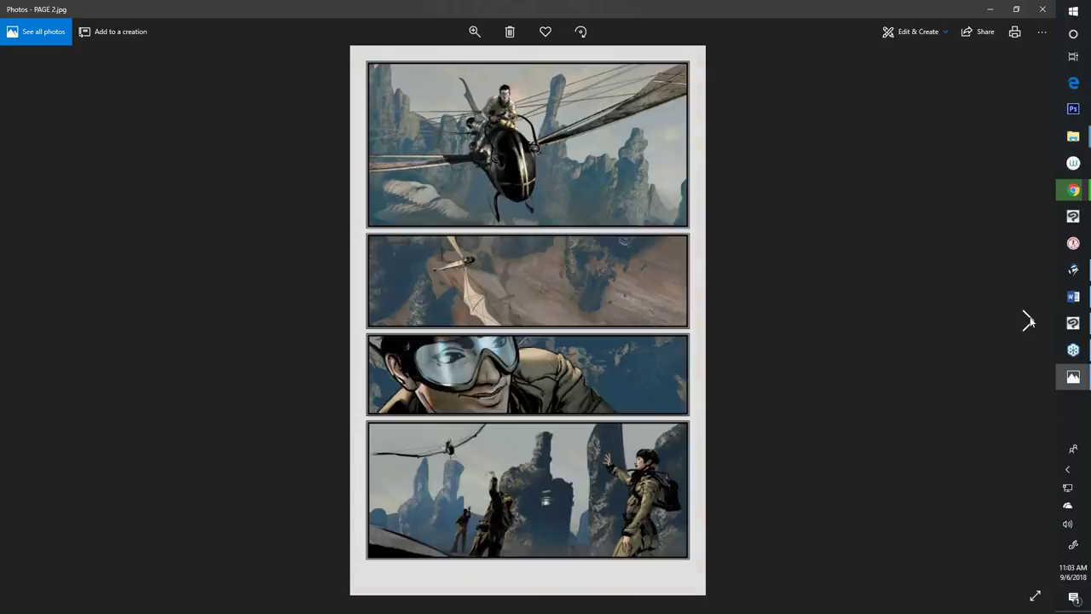
pyautogui.click(1027, 320)
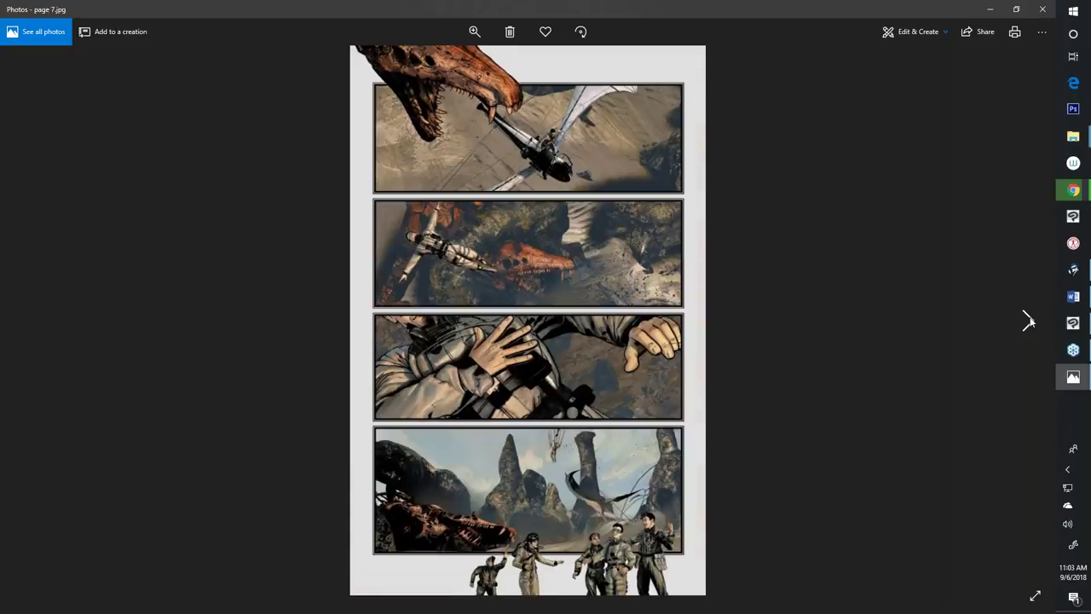
pyautogui.click(1028, 320)
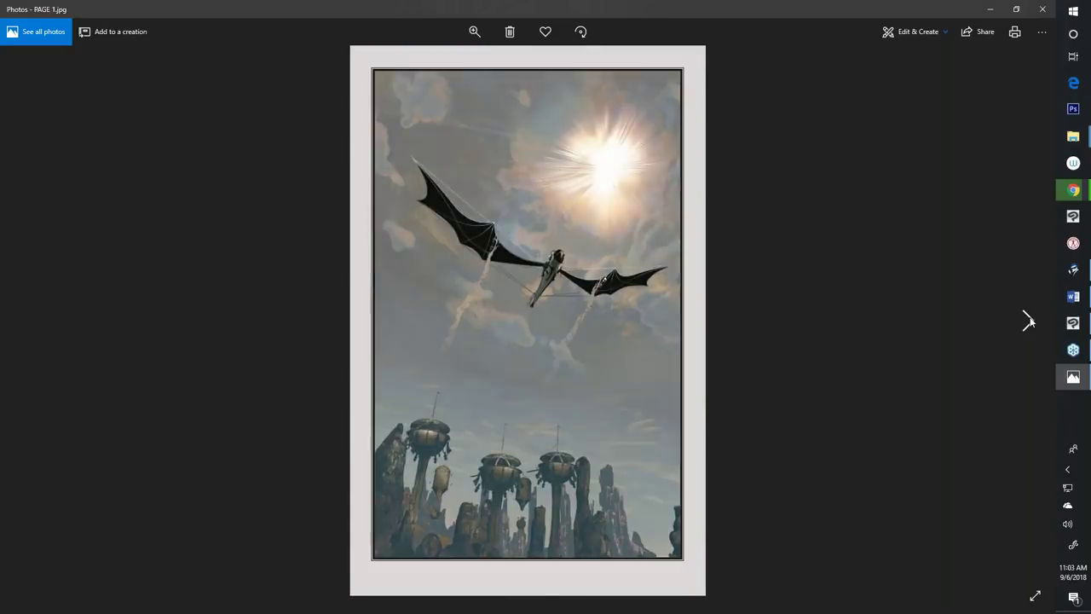
# Browse the armoured knight promo, the tattooed woman portrait and the astronaut illustrations up to purple.jpg
pyautogui.click(1027, 320)
pyautogui.click(1027, 319)
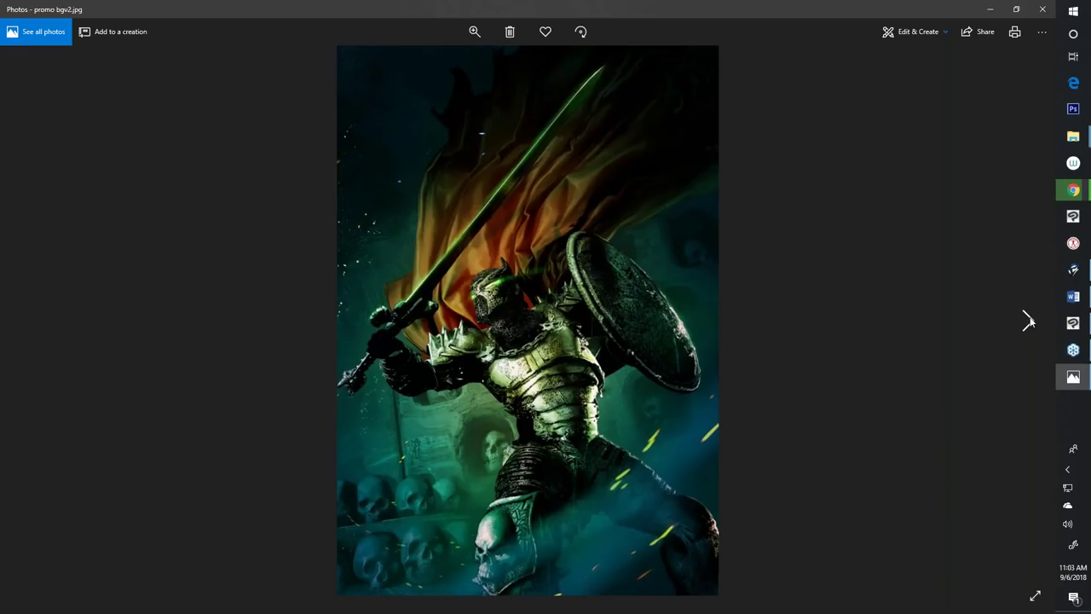
pyautogui.click(1027, 320)
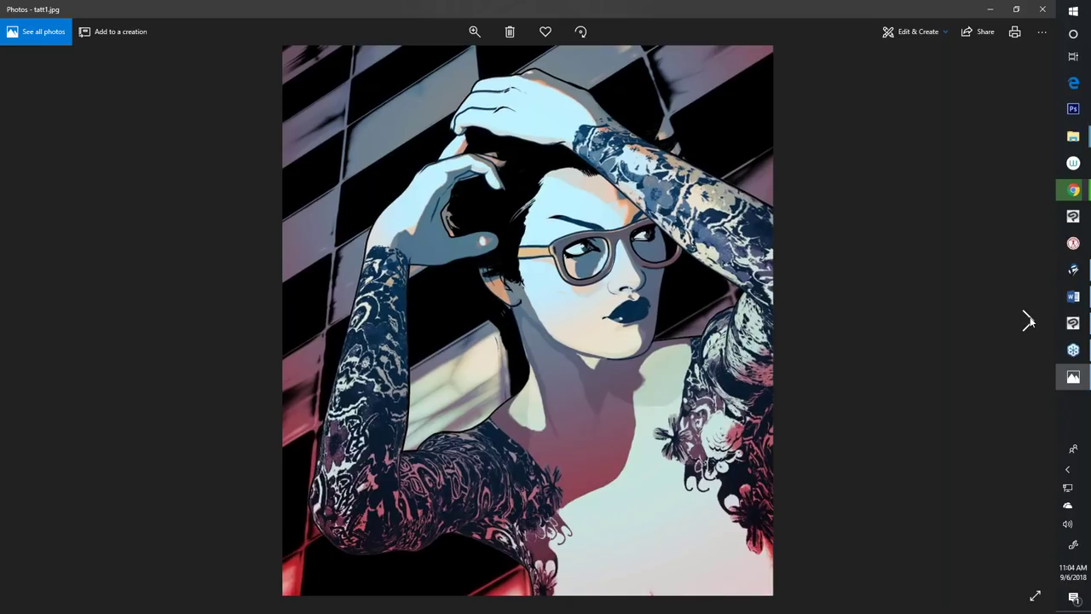
pyautogui.click(1027, 319)
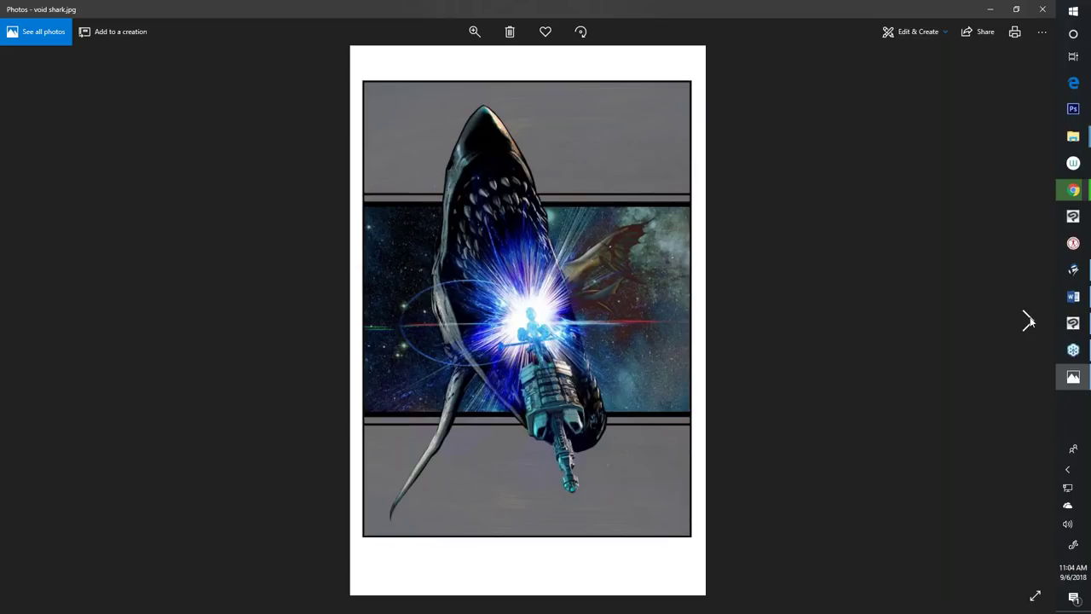
pyautogui.click(1027, 320)
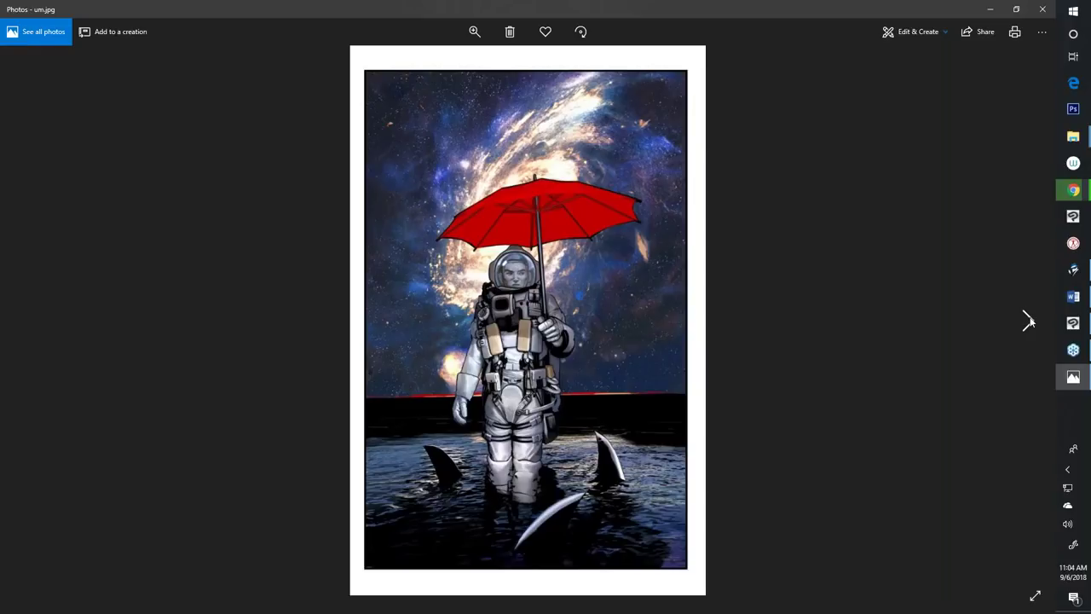
pyautogui.click(1028, 319)
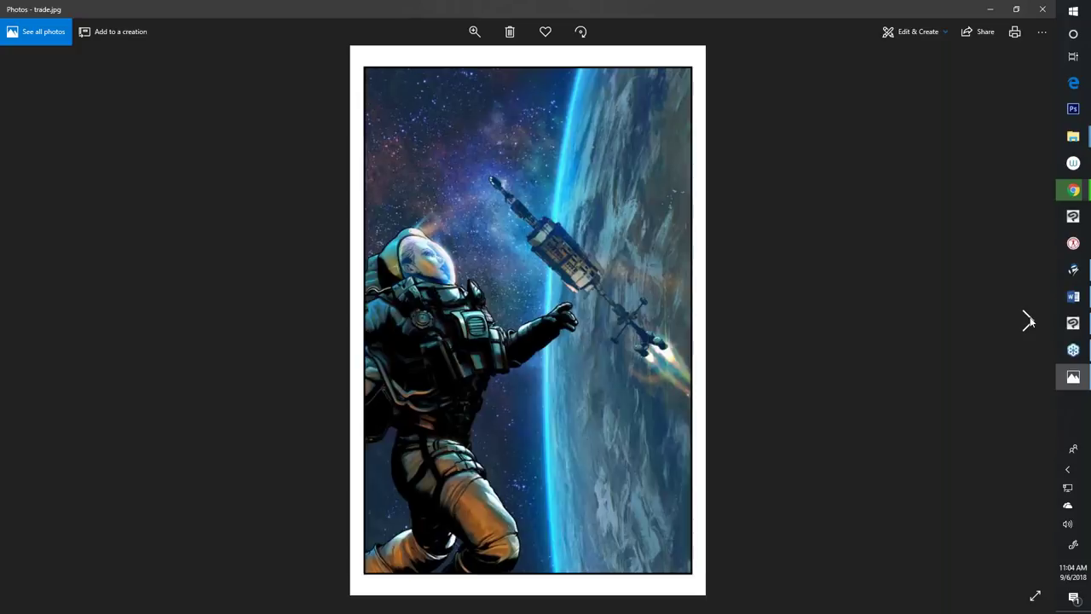
pyautogui.click(1027, 320)
pyautogui.click(1028, 320)
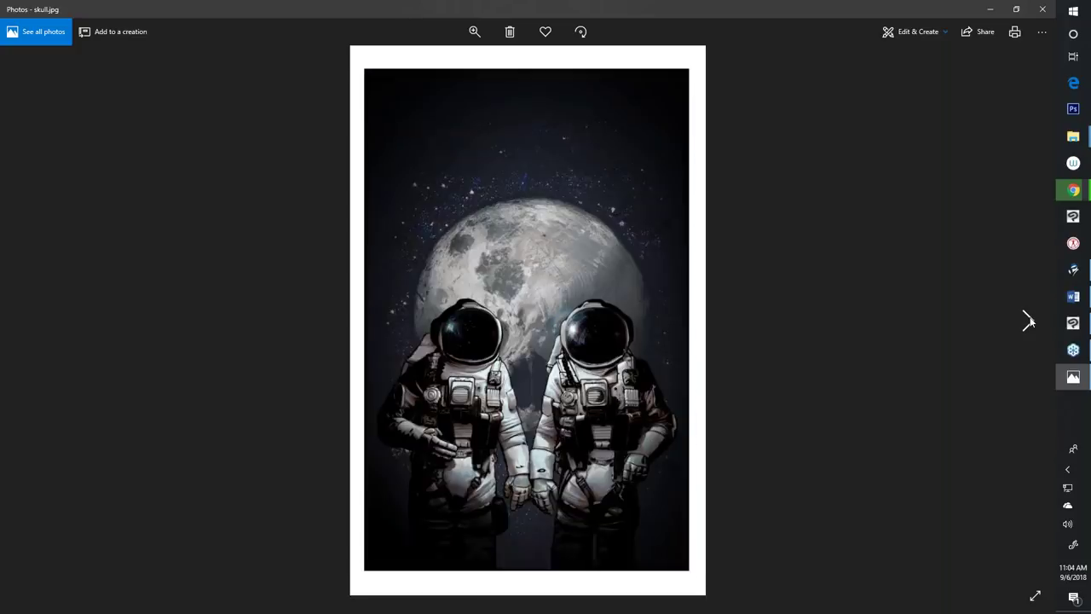
pyautogui.click(1028, 320)
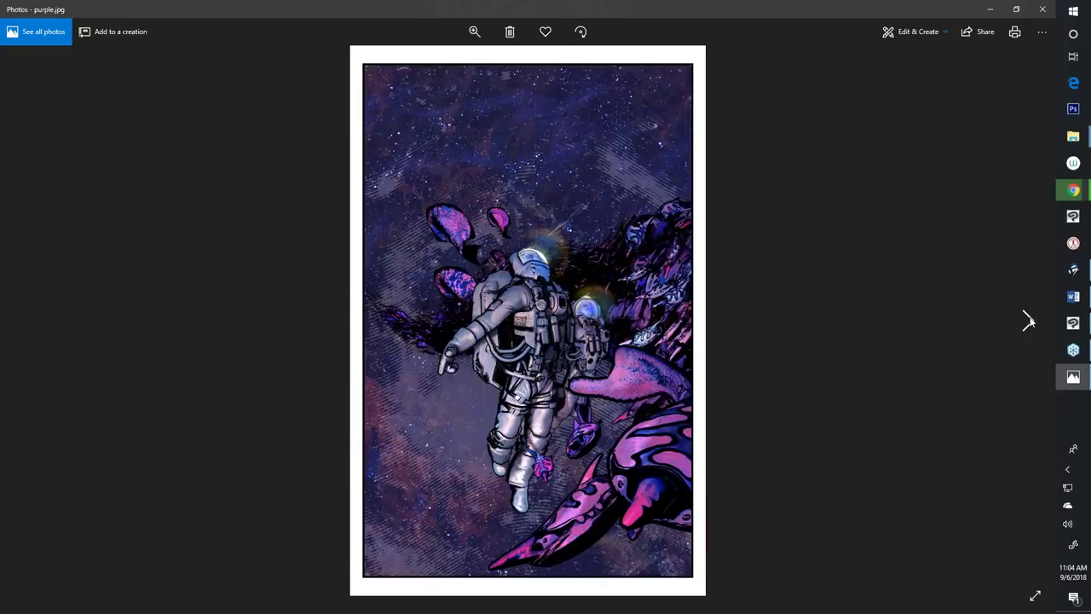
# Advance past the remaining space artwork to view the p49 page and the p50.p51 double-page spread
pyautogui.click(1027, 320)
pyautogui.click(1027, 319)
pyautogui.click(1028, 319)
pyautogui.click(1027, 320)
pyautogui.click(1028, 319)
pyautogui.click(1028, 319)
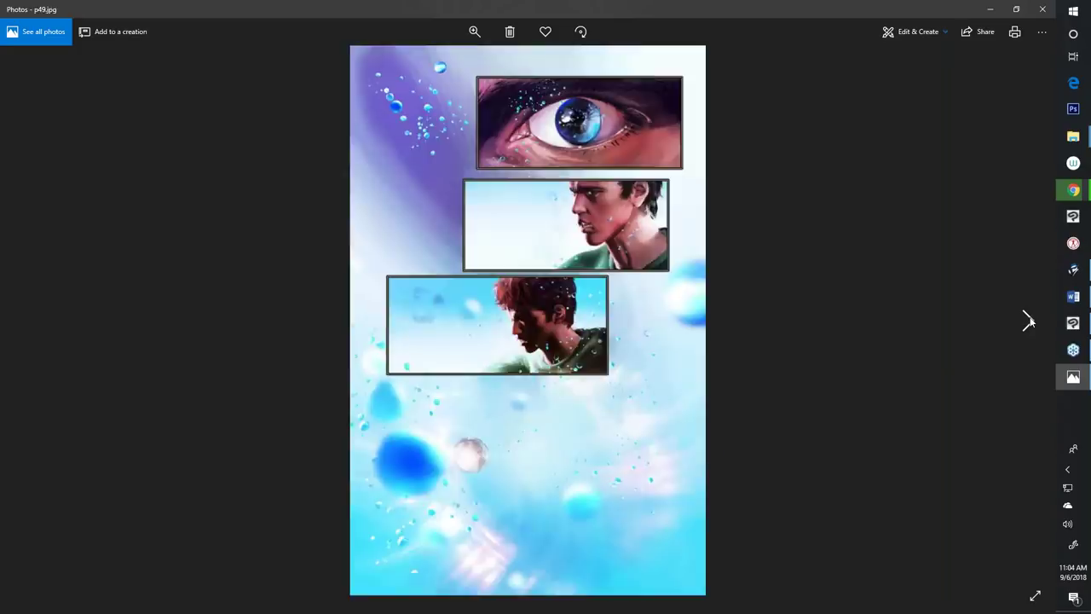
pyautogui.click(1029, 320)
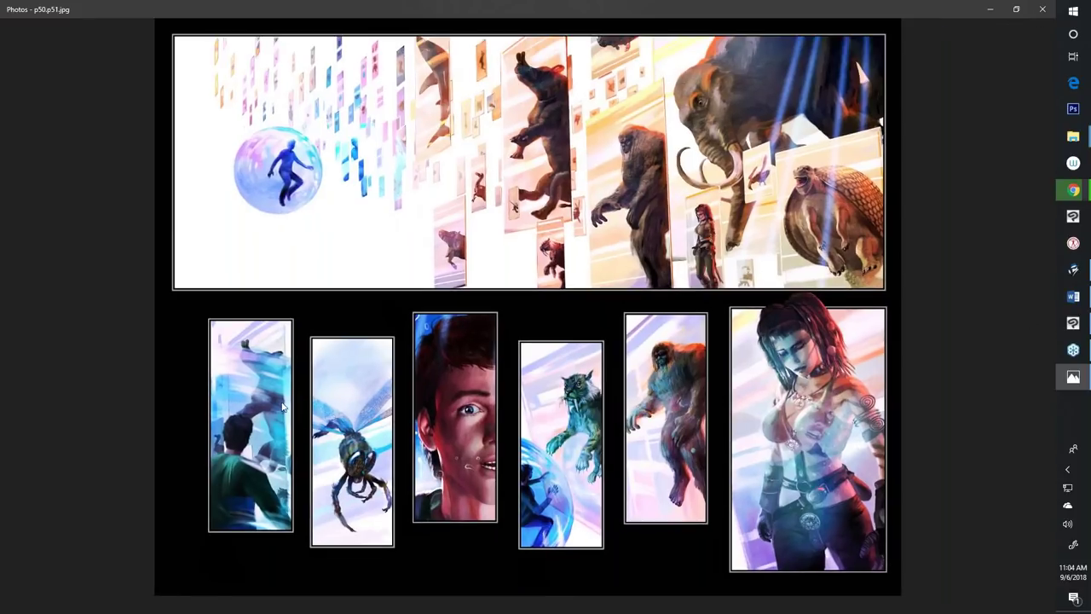
# Close the open Photos images and examine the central figure of conan.jpg up close in Clip Studio Paint
pyautogui.click(1045, 10)
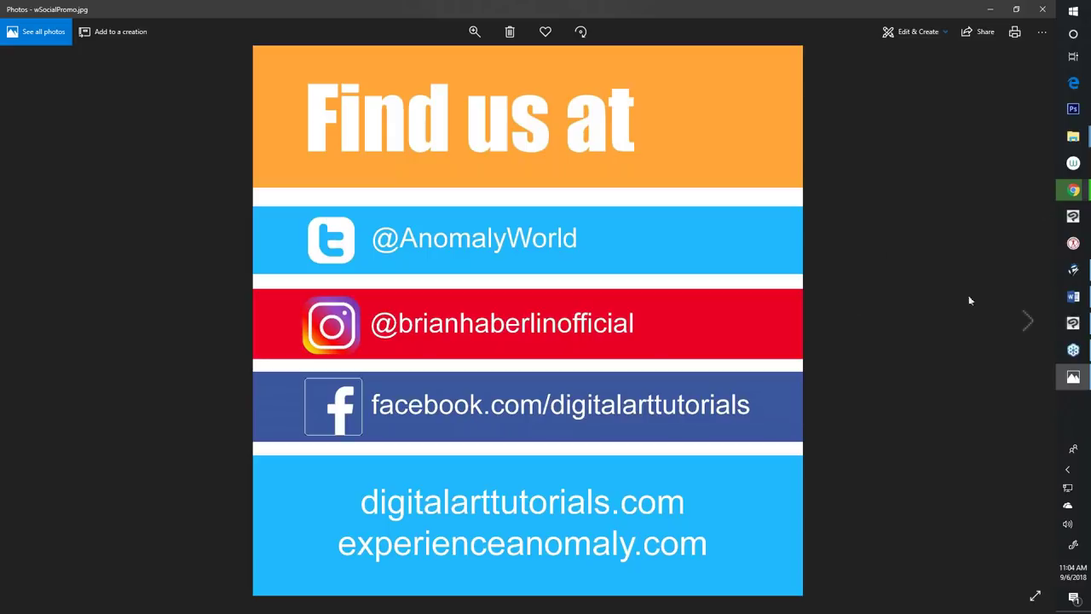
pyautogui.click(1042, 10)
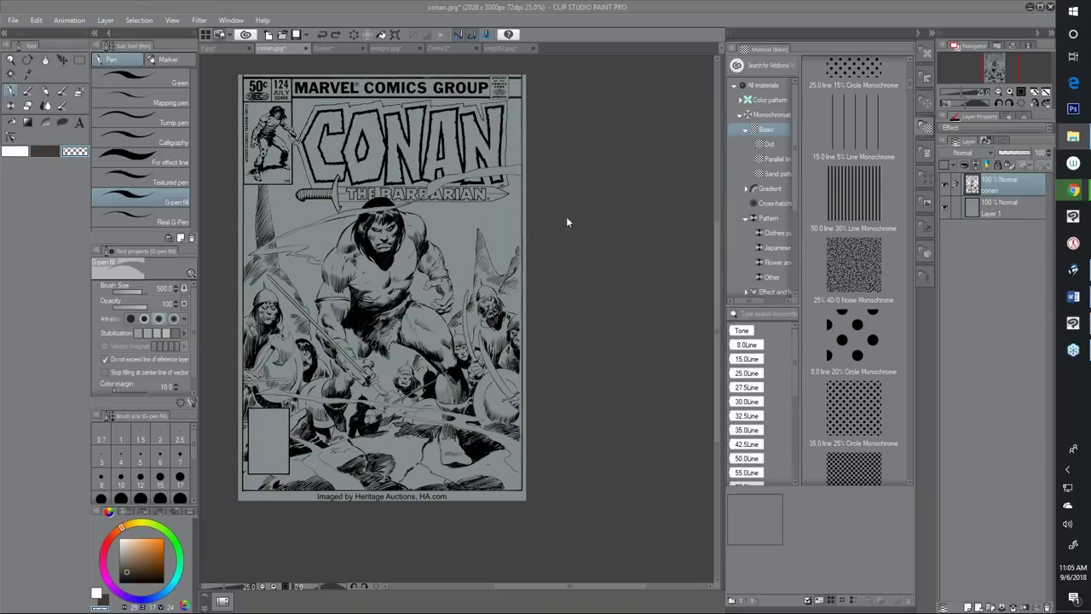
pyautogui.scroll(1, 658, 190)
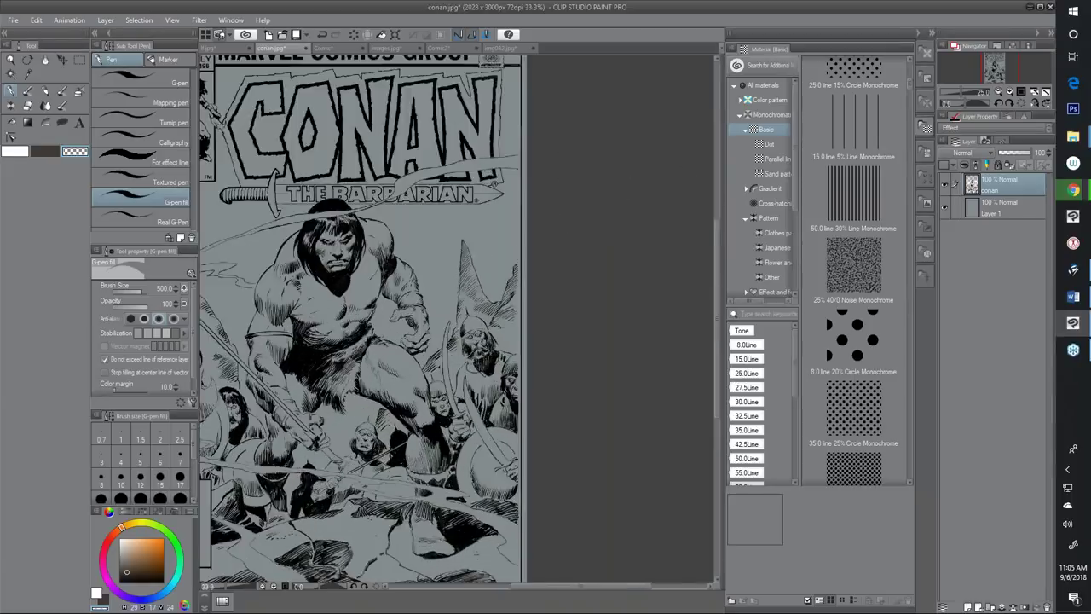
pyautogui.scroll(1, 480, 283)
pyautogui.scroll(1, 480, 283)
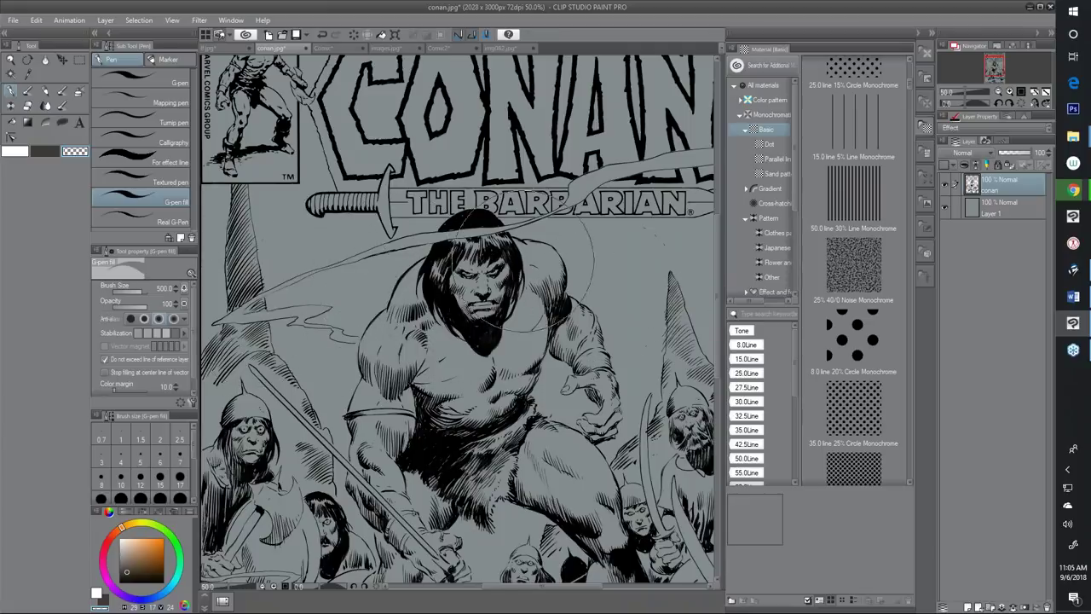
pyautogui.moveTo(506, 280)
pyautogui.mouseDown()
pyautogui.moveTo(452, 286)
pyautogui.moveTo(490, 278)
pyautogui.moveTo(473, 294)
pyautogui.mouseUp()
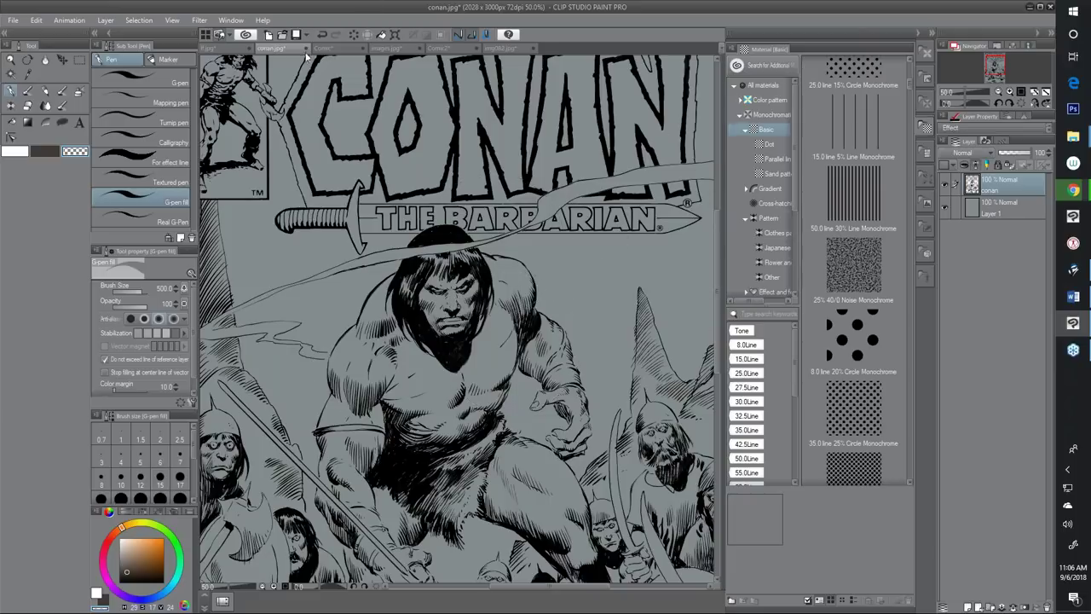
# Check the partly inked man-and-monkey drawing, return to conan.jpg and hide the grey Layer 1 beneath the line art
pyautogui.click(231, 49)
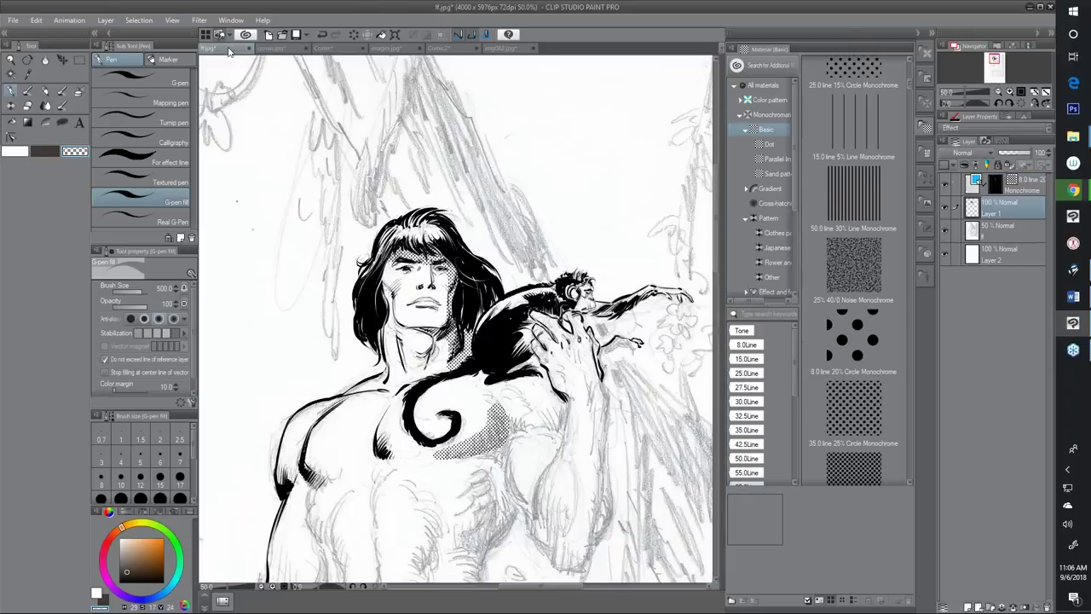
pyautogui.moveTo(573, 367); pyautogui.dragTo(525, 341)
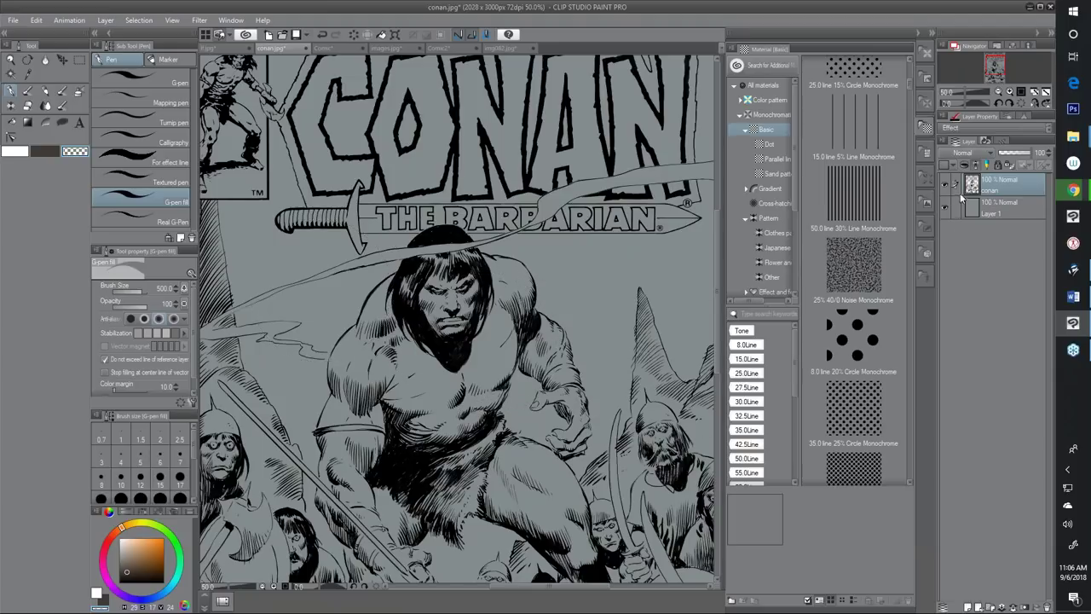
pyautogui.click(944, 213)
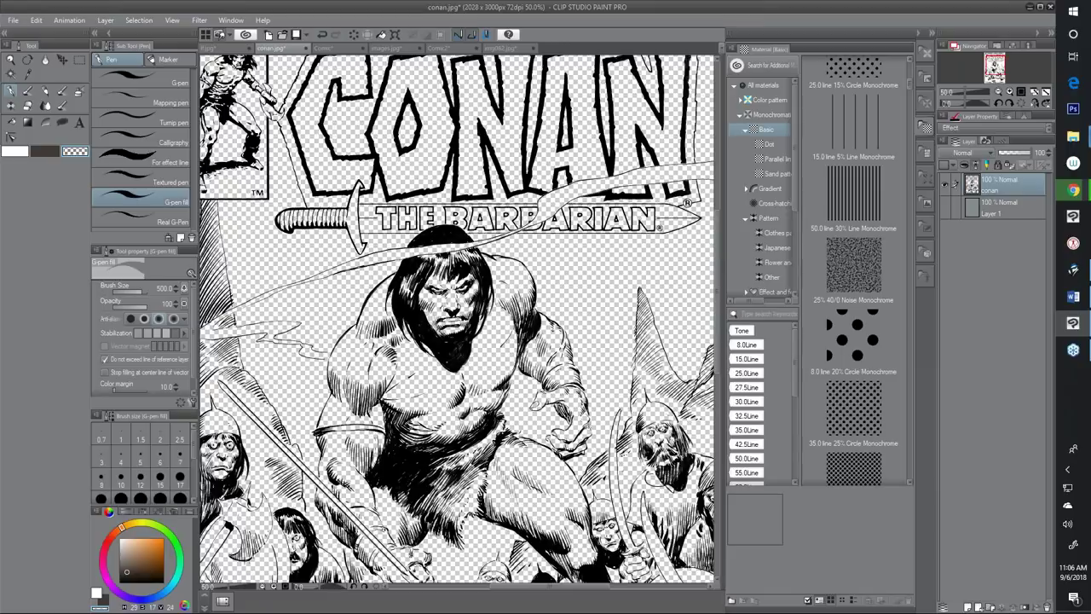
# Open witchy2a.jpg from the promo folder on the Desktop
pyautogui.click(14, 21)
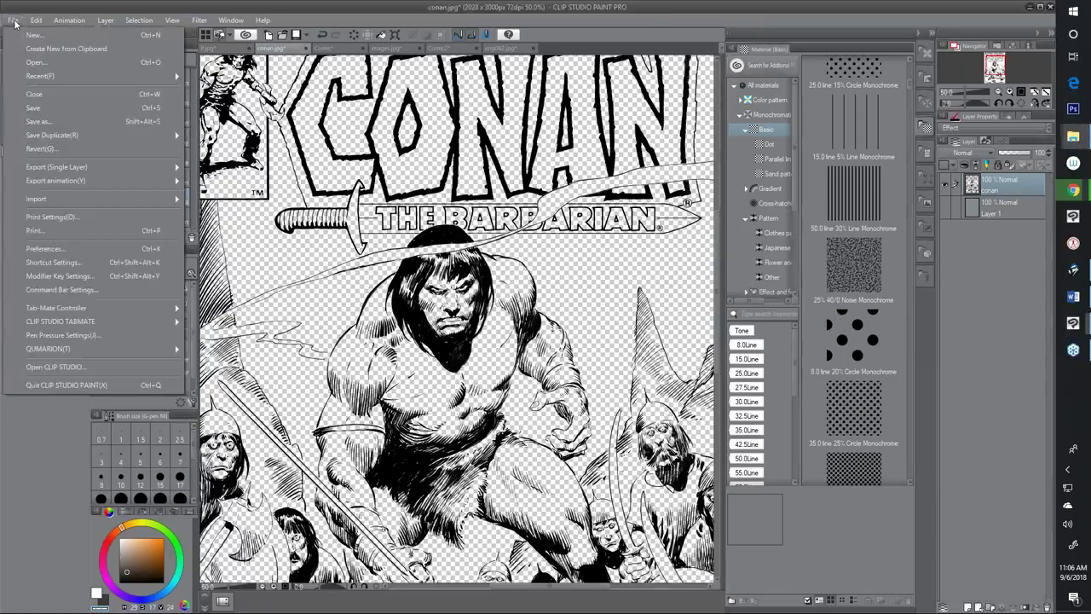
pyautogui.click(38, 63)
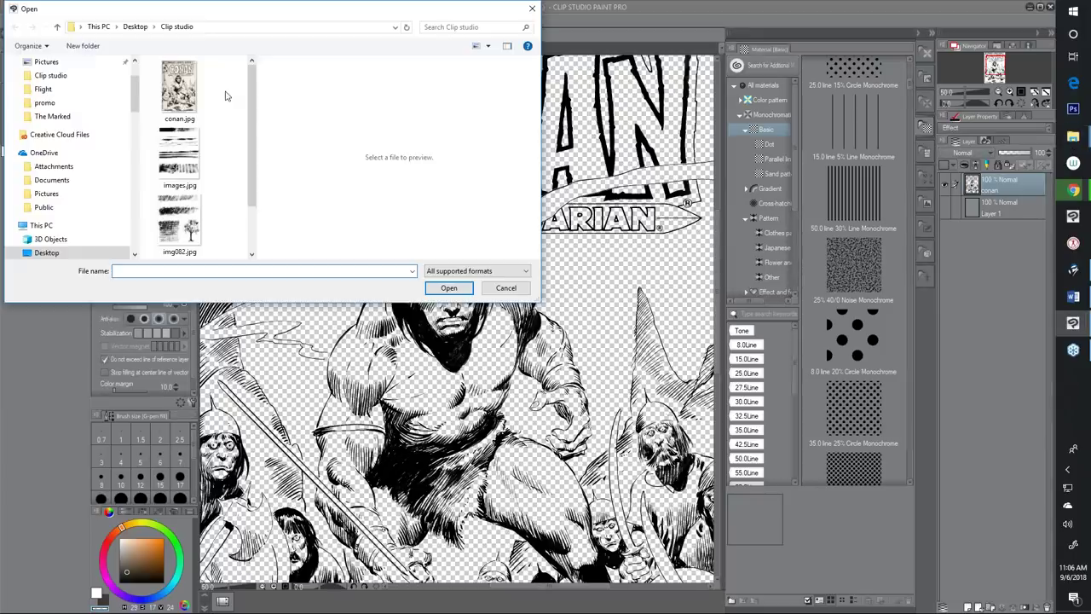
pyautogui.moveTo(253, 162)
pyautogui.mouseDown()
pyautogui.moveTo(259, 206)
pyautogui.moveTo(253, 162)
pyautogui.mouseUp()
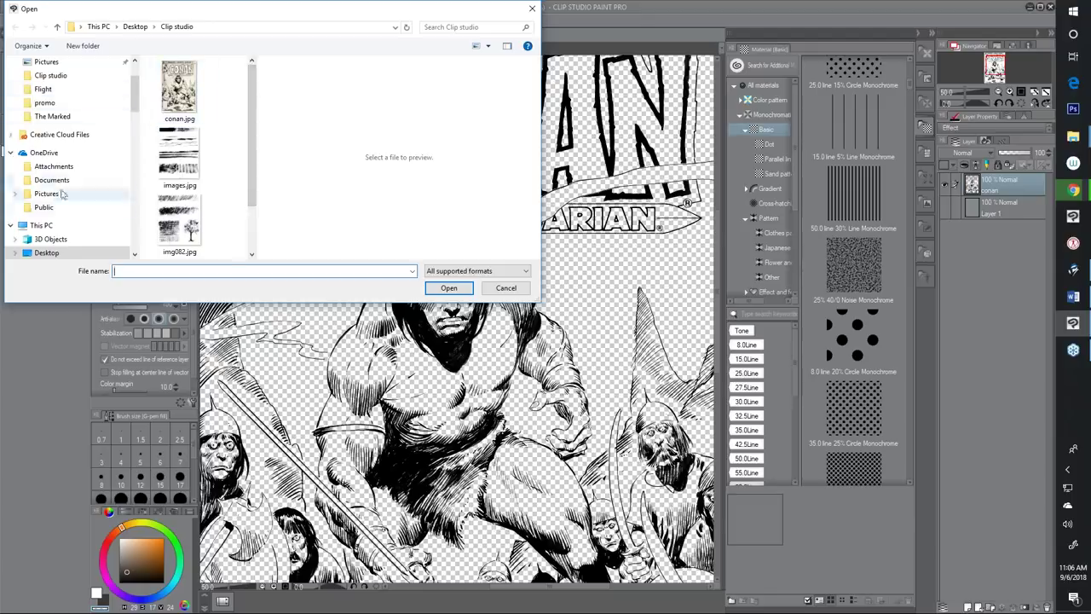
pyautogui.scroll(2, 51, 119)
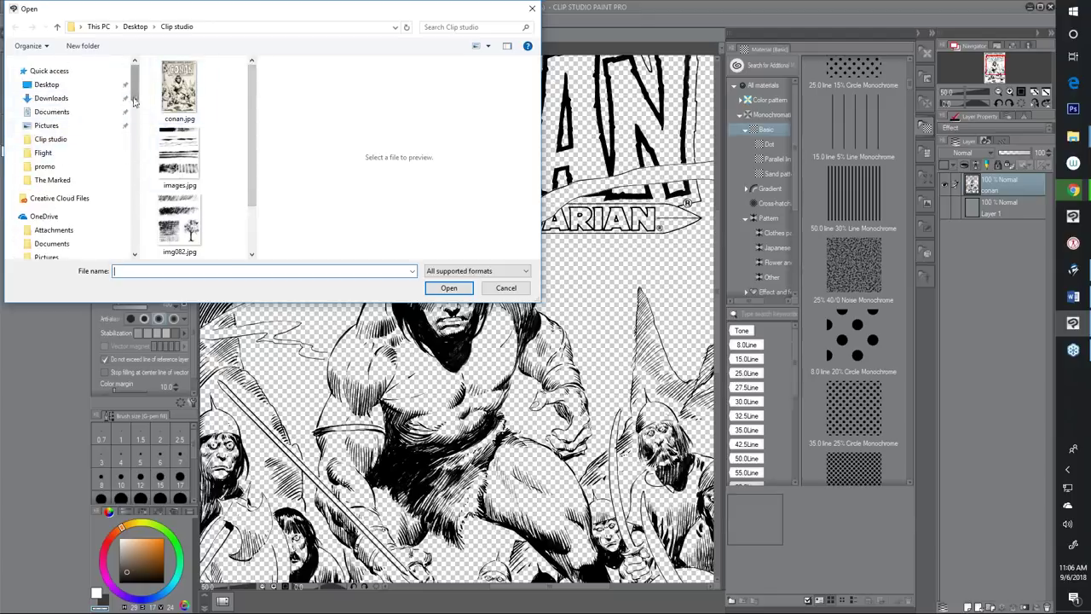
pyautogui.click(47, 84)
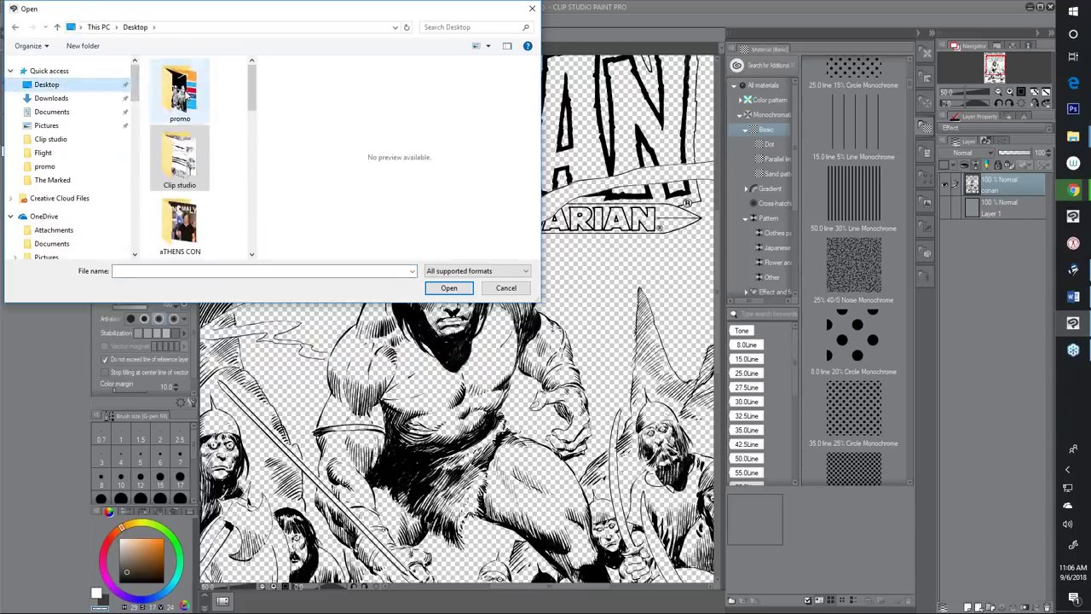
pyautogui.doubleClick(180, 90)
pyautogui.scroll(-5, 183, 184)
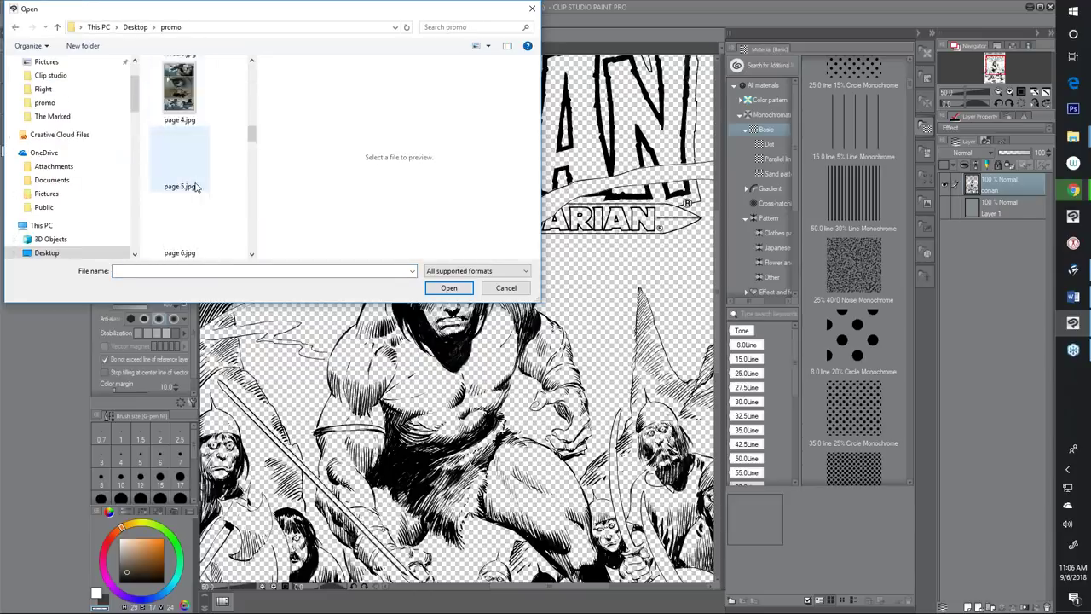
pyautogui.scroll(-10, 187, 179)
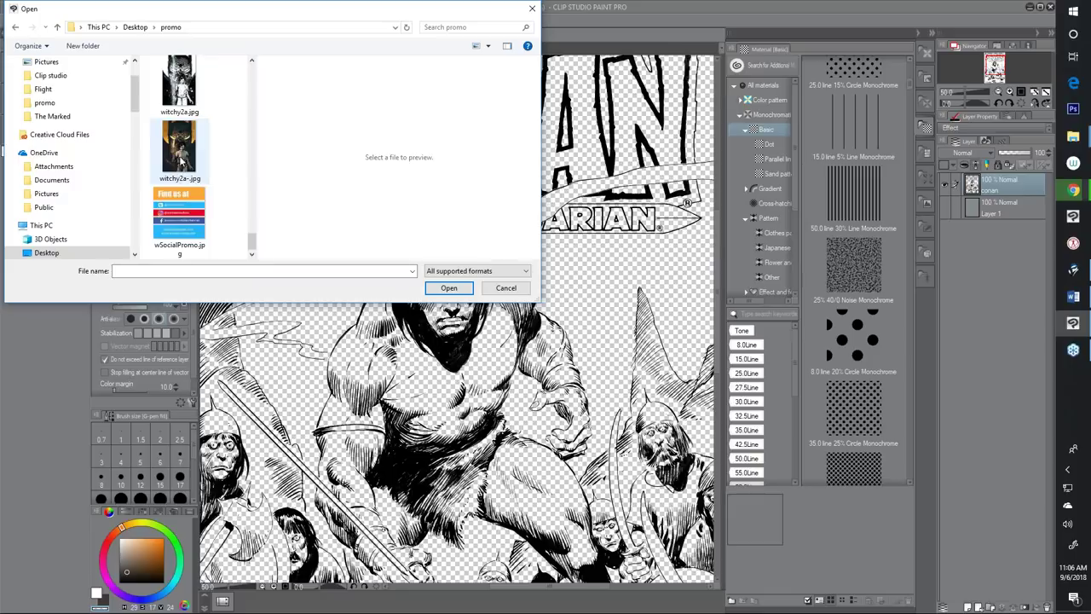
pyautogui.click(179, 83)
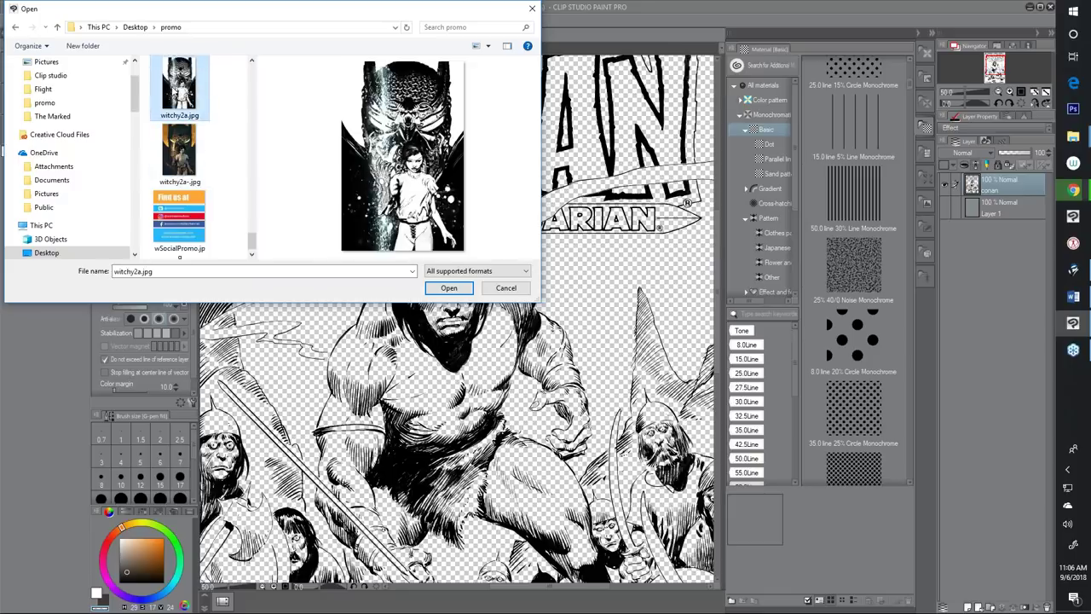
pyautogui.click(449, 288)
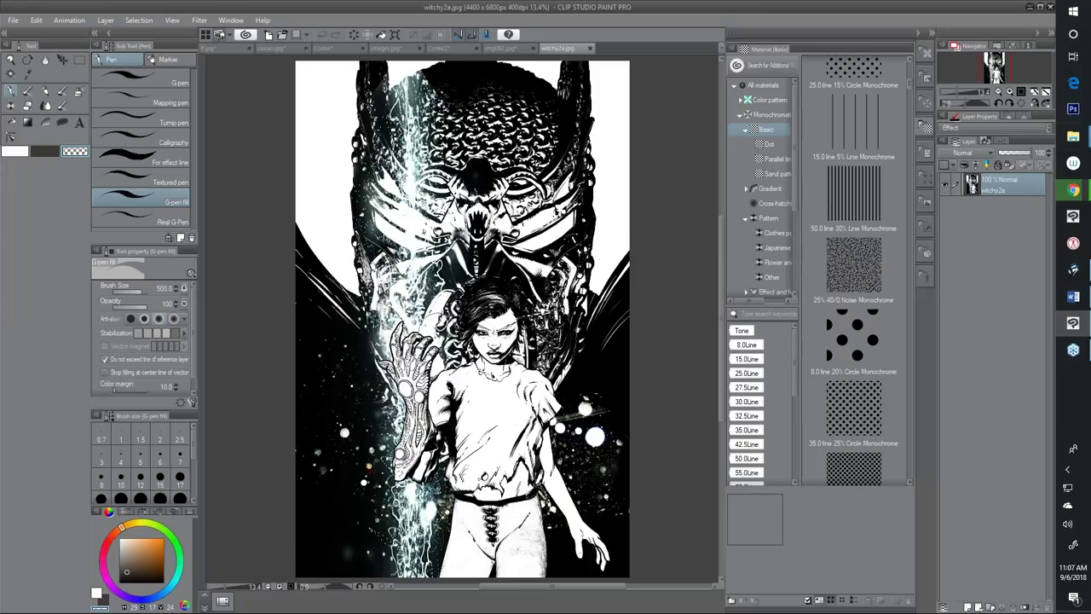
# Convert the witchy2a artwork's brightness to opacity and fill a new layer beneath it with light tan
pyautogui.click(36, 18)
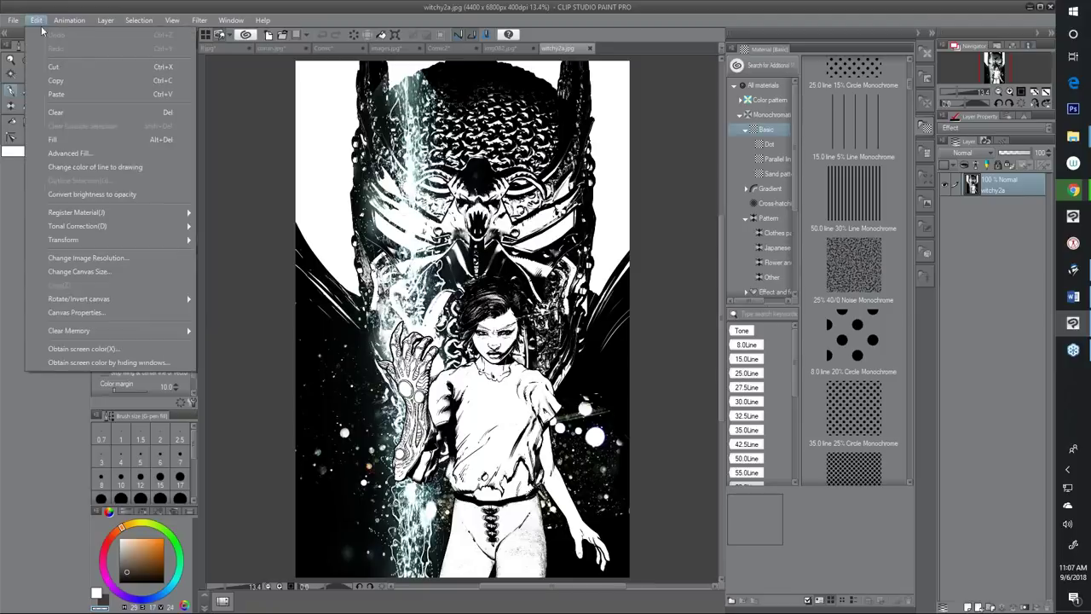
pyautogui.click(103, 195)
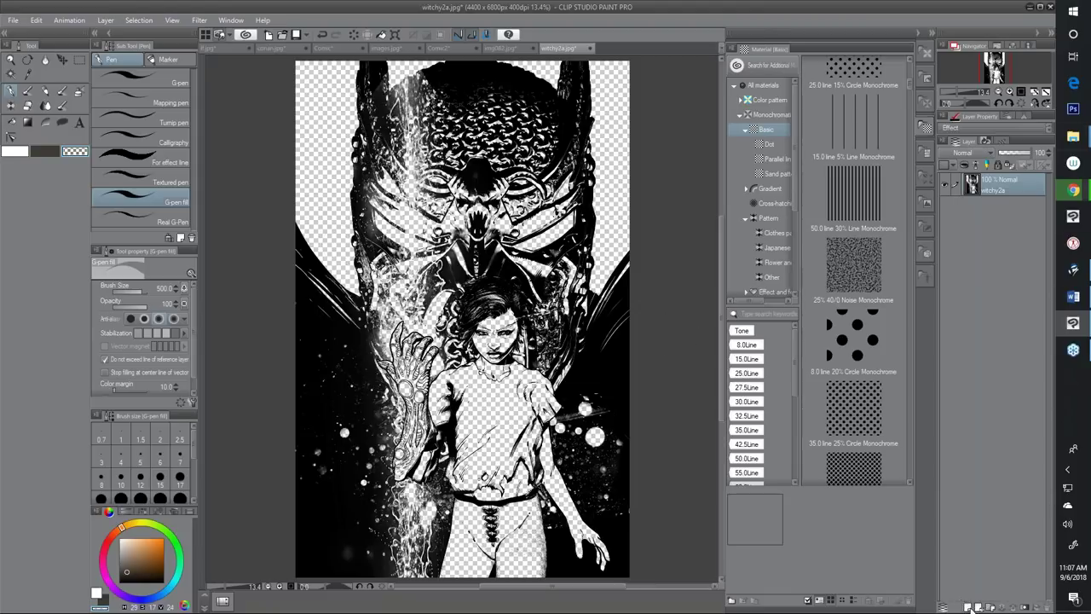
pyautogui.click(971, 608)
pyautogui.moveTo(1004, 205); pyautogui.dragTo(1016, 218)
pyautogui.click(128, 547)
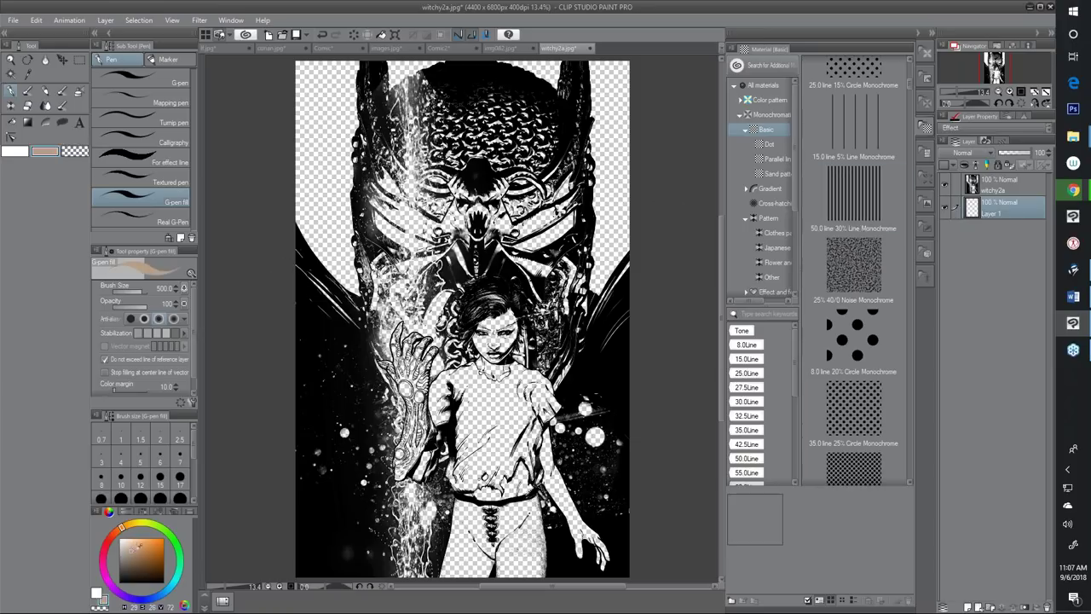
pyautogui.hotkey('alt', 'BackSpace')
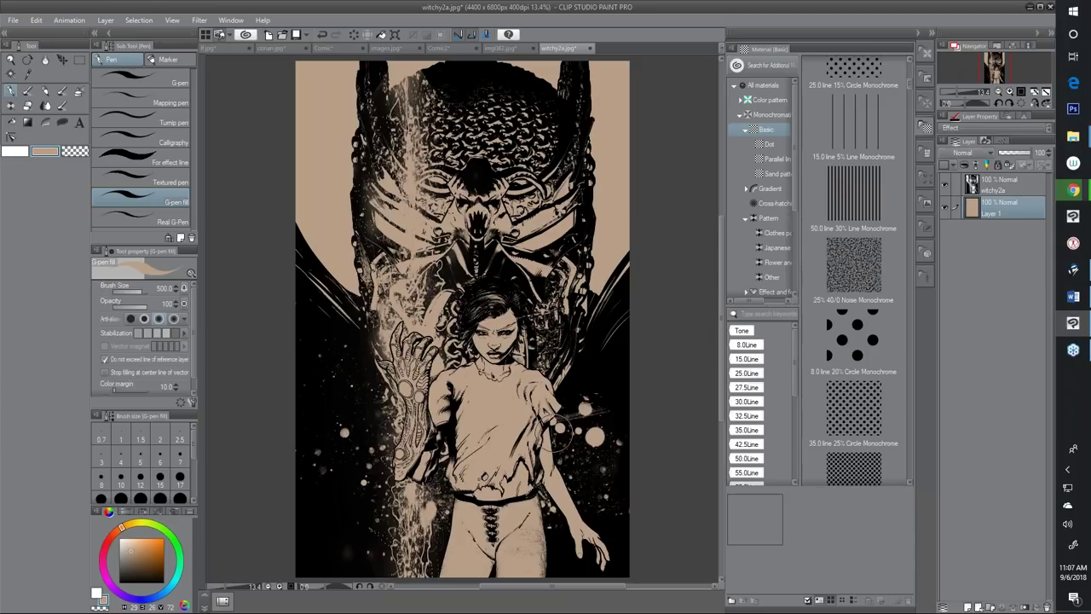
# Close witchy2a.jpg without saving the changes
pyautogui.click(592, 49)
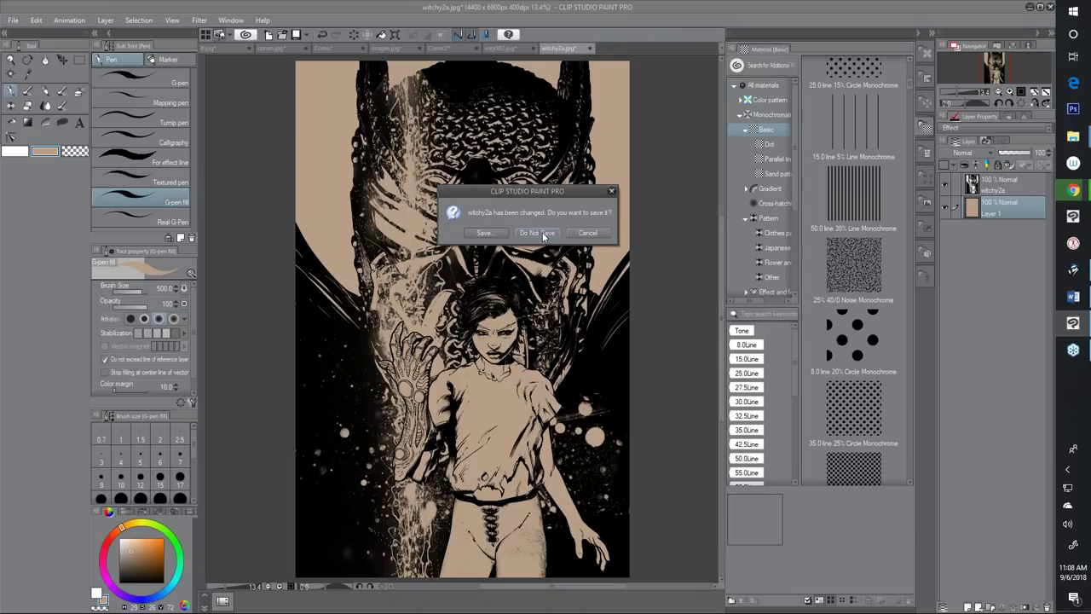
pyautogui.click(544, 236)
pyautogui.click(544, 233)
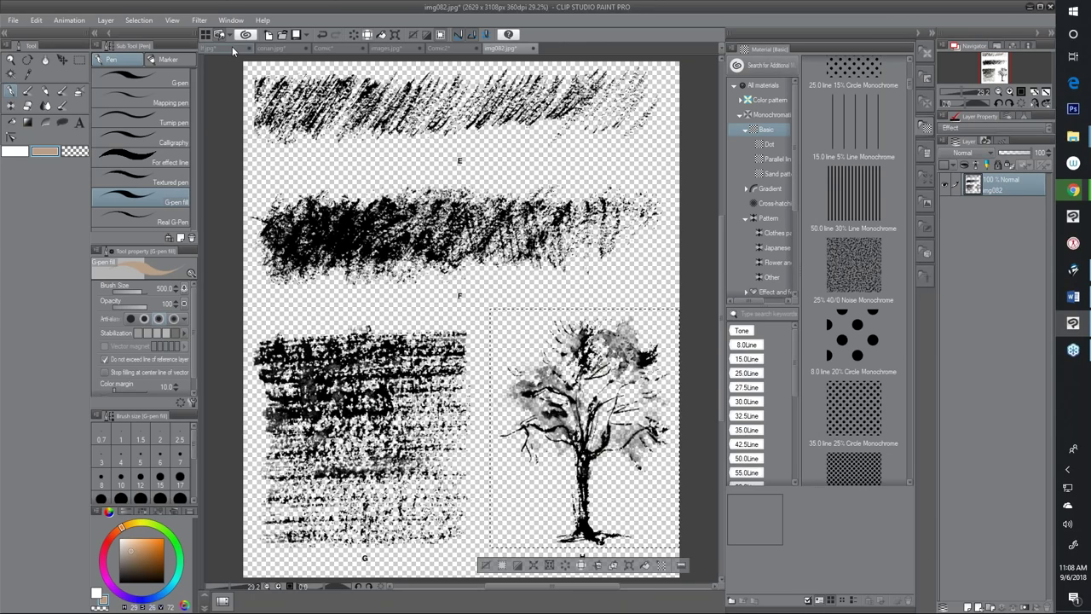
# Return to conan.jpg and apply Convert brightness to opacity to its line art layer
pyautogui.click(223, 49)
pyautogui.click(273, 49)
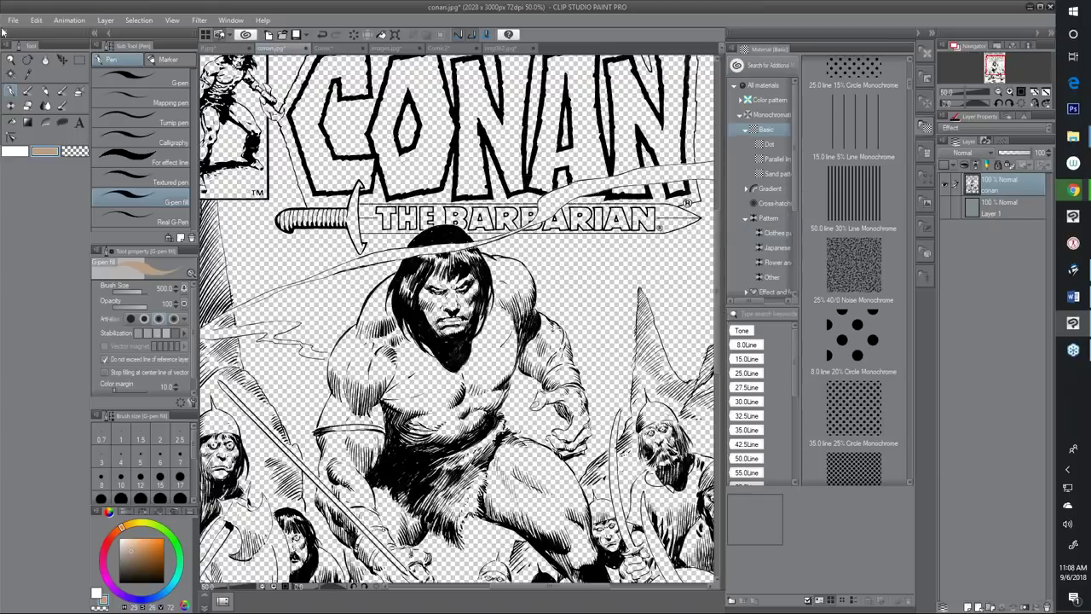
pyautogui.click(37, 19)
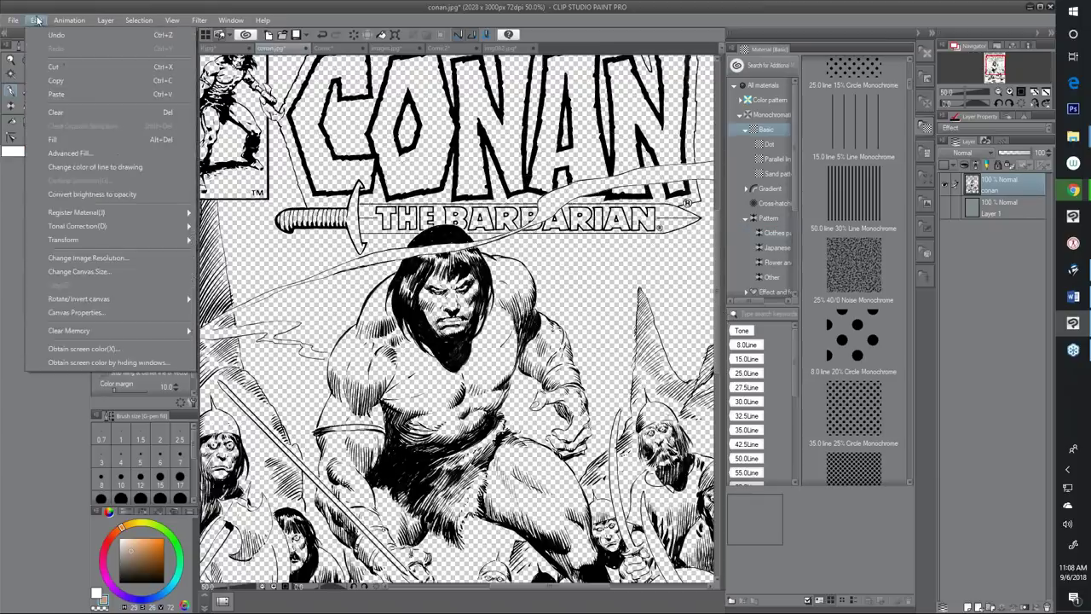
pyautogui.click(117, 194)
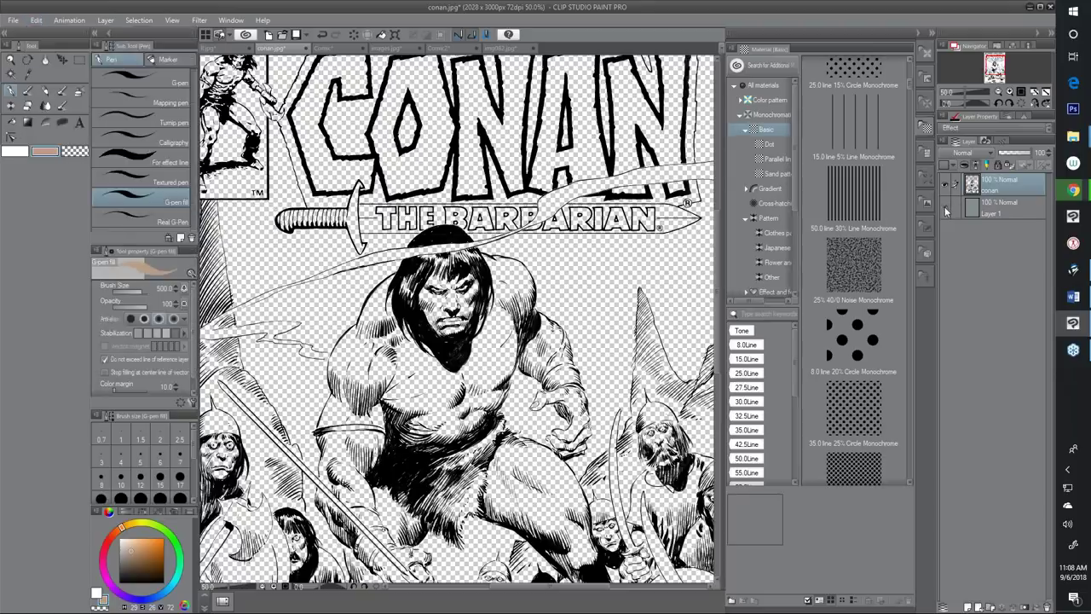
# Show the grey Layer 1 beneath the conan line art and make it the active layer
pyautogui.click(945, 208)
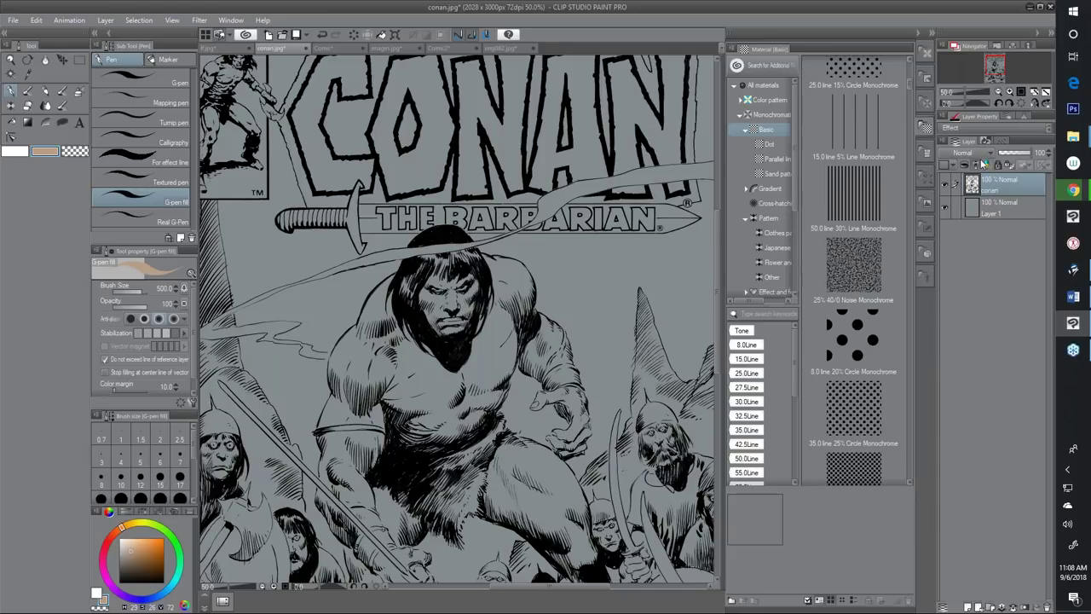
pyautogui.click(977, 170)
pyautogui.click(1002, 205)
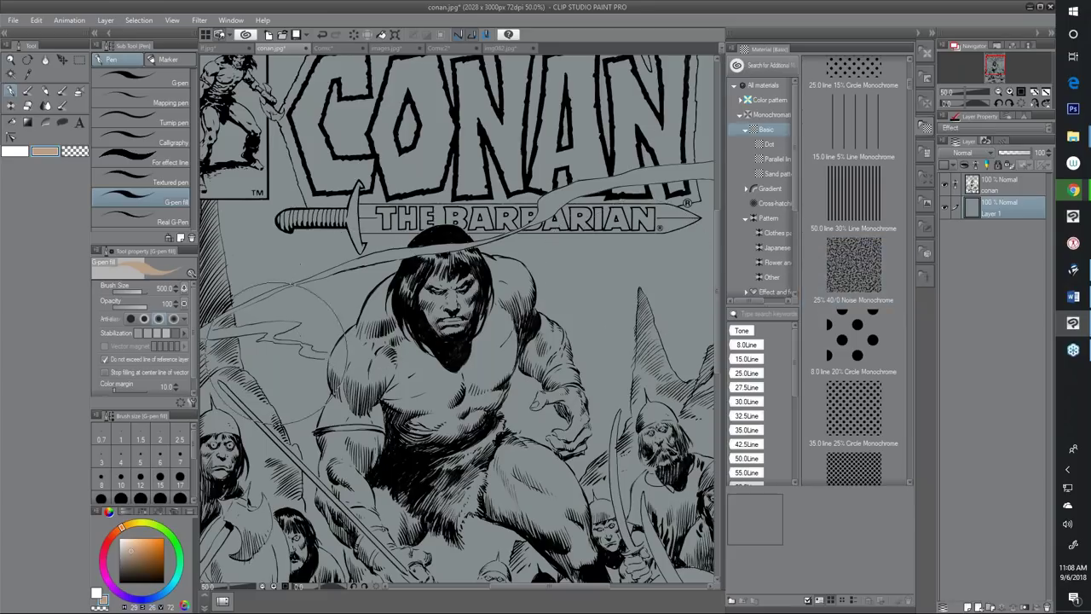
# Fill the warriors, rocks and shield behind Conan's bent leg with muted blue on Layer 1, using the Close and fill tool
pyautogui.click(18, 124)
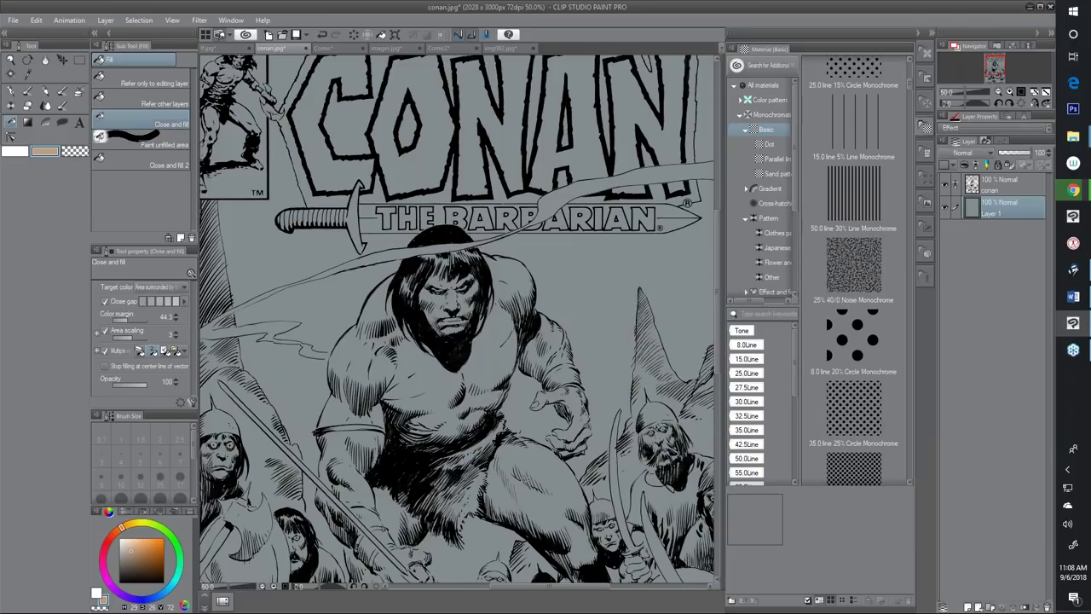
pyautogui.moveTo(594, 401); pyautogui.dragTo(500, 310)
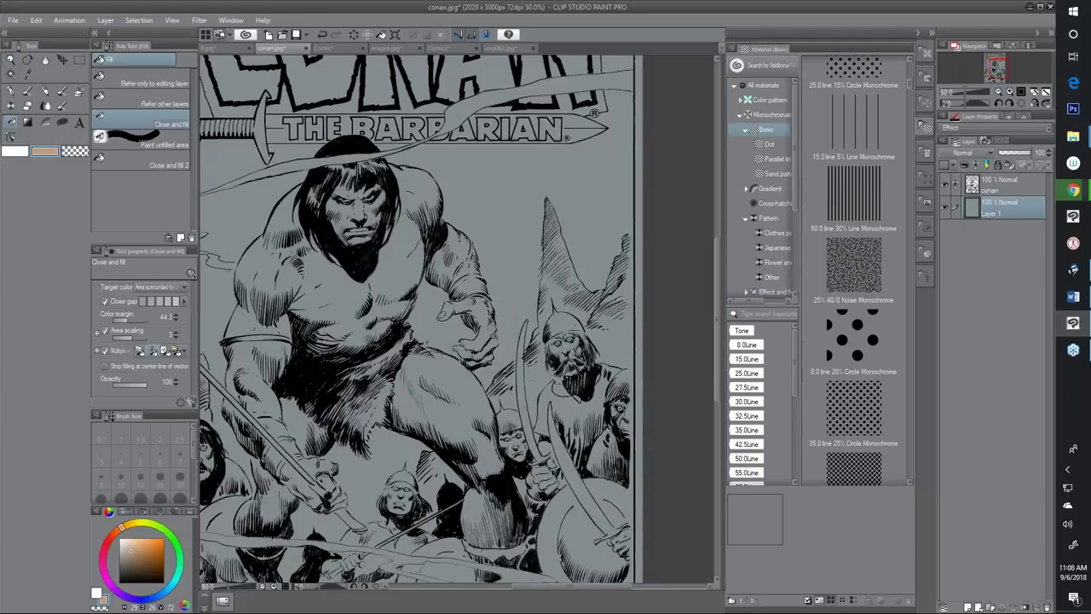
pyautogui.scroll(1, 555, 426)
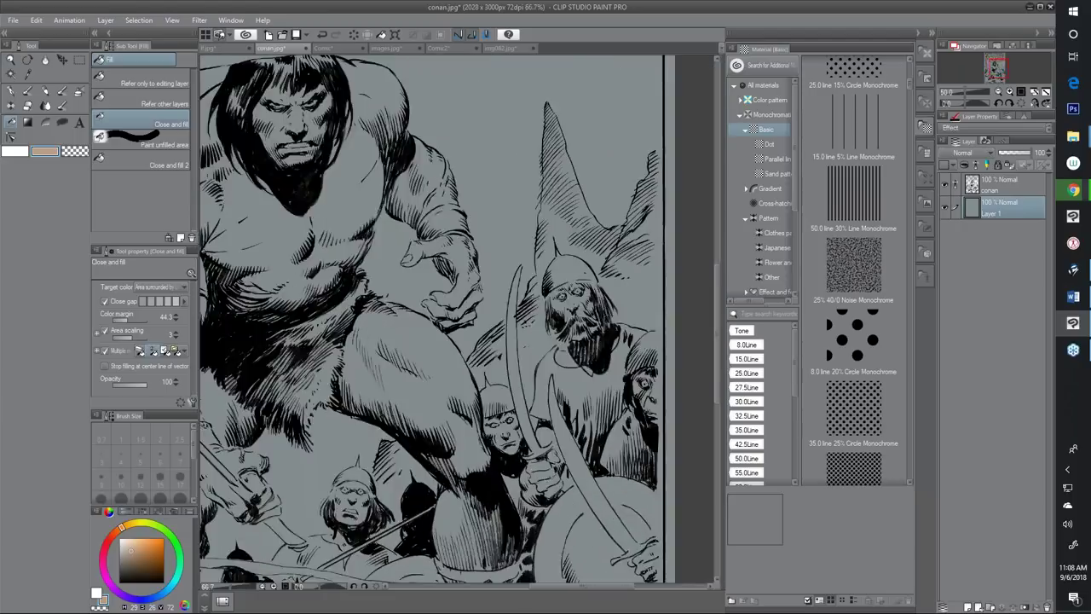
pyautogui.scroll(3, 555, 358)
pyautogui.scroll(-3, 623, 253)
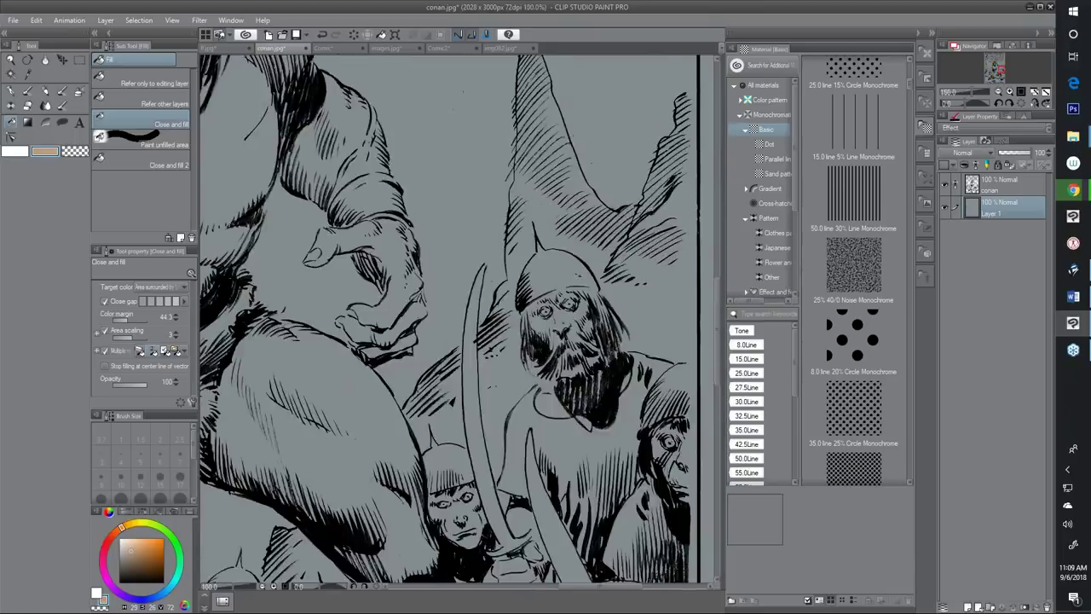
pyautogui.scroll(-2, 452, 324)
pyautogui.moveTo(459, 357); pyautogui.dragTo(417, 417)
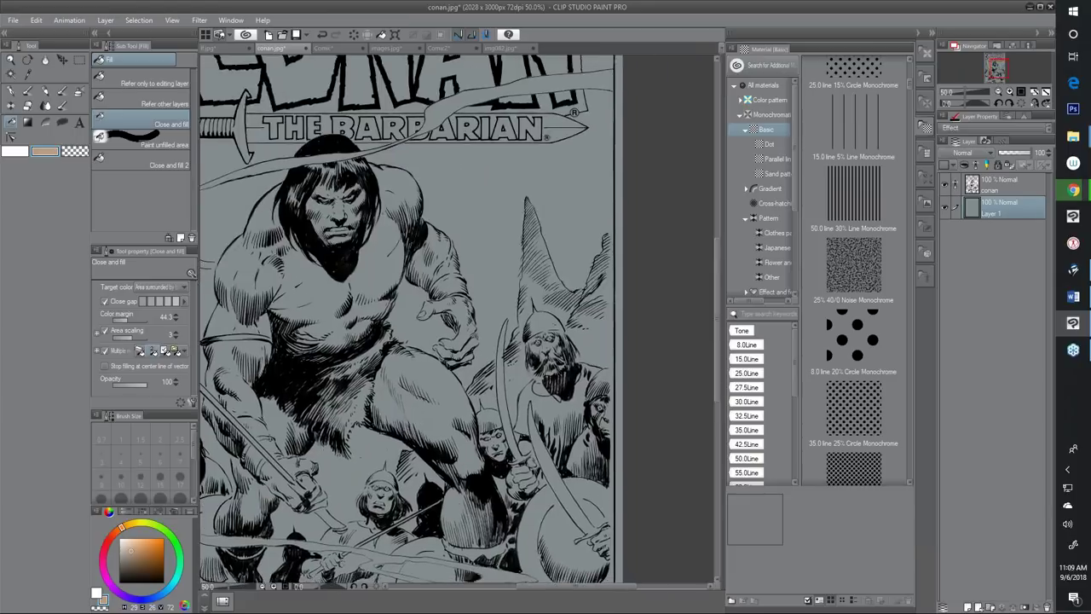
pyautogui.click(168, 588)
pyautogui.moveTo(130, 550); pyautogui.dragTo(129, 559)
pyautogui.moveTo(559, 205)
pyautogui.mouseDown()
pyautogui.moveTo(529, 166)
pyautogui.moveTo(466, 388)
pyautogui.moveTo(471, 447)
pyautogui.moveTo(505, 542)
pyautogui.moveTo(552, 578)
pyautogui.mouseUp()
pyautogui.scroll(-1, 408, 319)
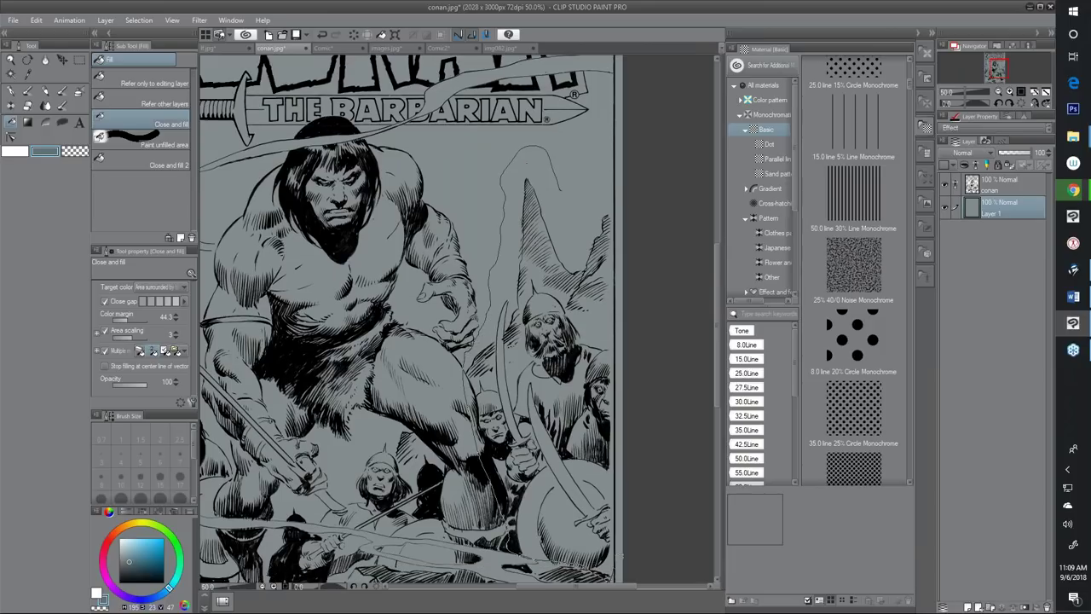
pyautogui.moveTo(614, 204)
pyautogui.mouseDown()
pyautogui.moveTo(576, 177)
pyautogui.moveTo(564, 189)
pyautogui.mouseUp()
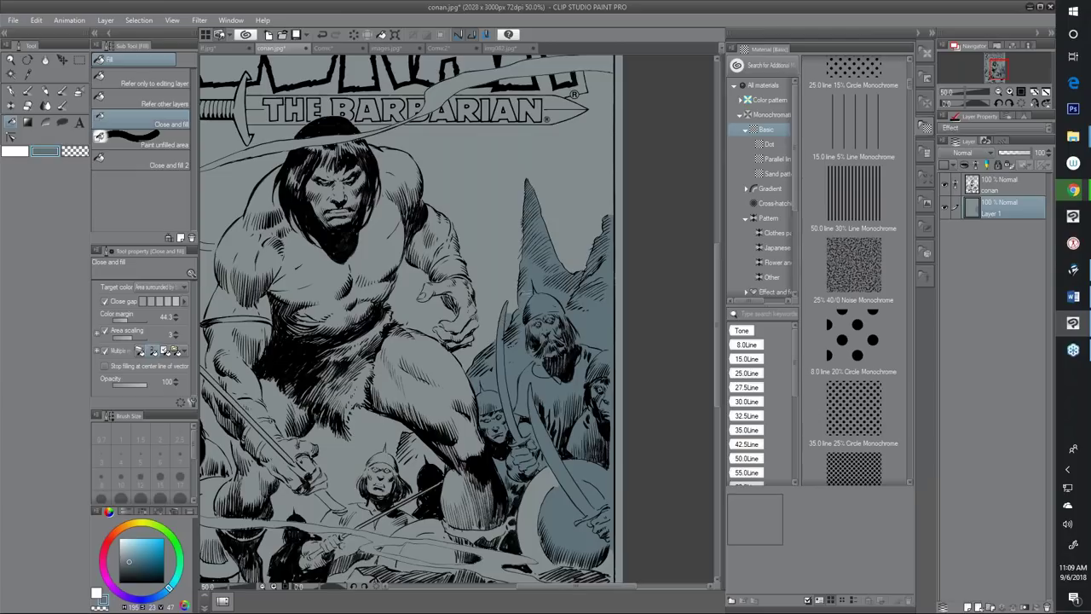
# Sample the background blue-grey, shift its hue to yellow, and fill the curved sword and the bearded warrior's tunic using Close and fill
pyautogui.press('p')
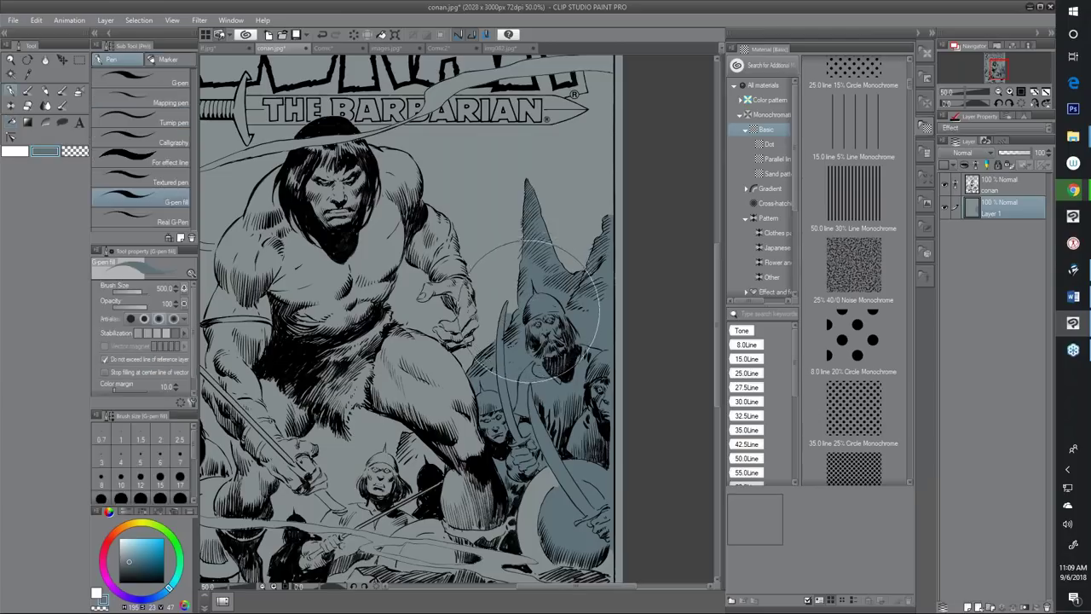
pyautogui.press('p')
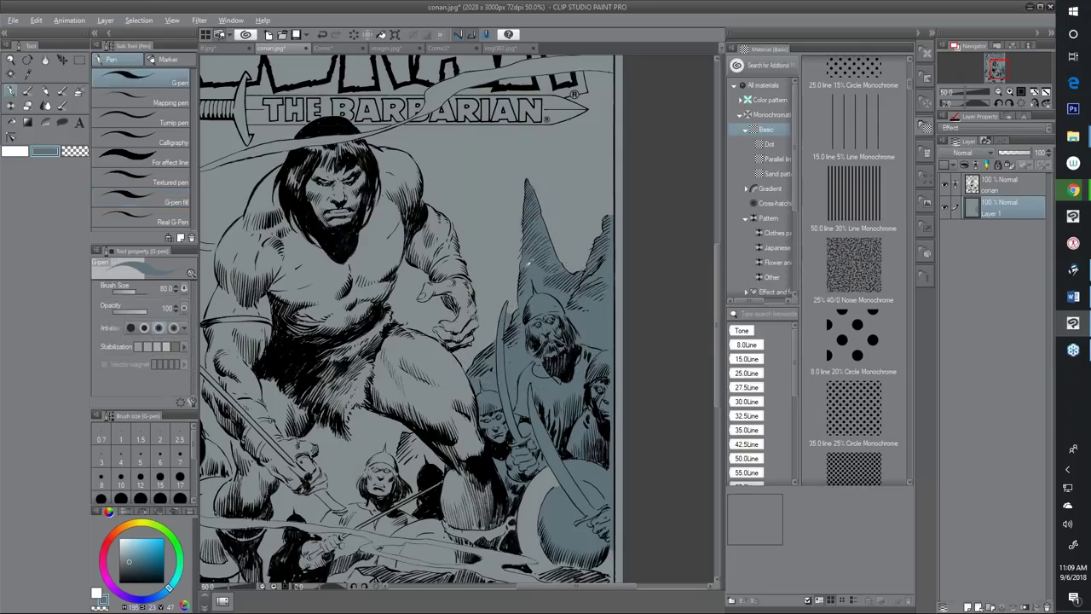
pyautogui.keyDown('alt'); pyautogui.click(508, 324); pyautogui.keyUp('alt')
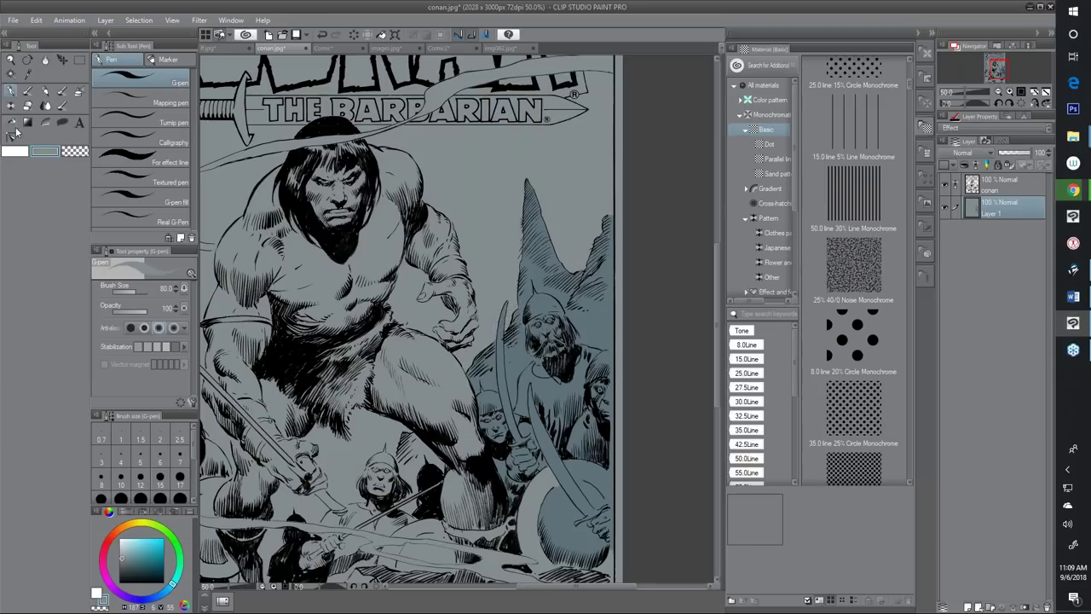
pyautogui.click(12, 124)
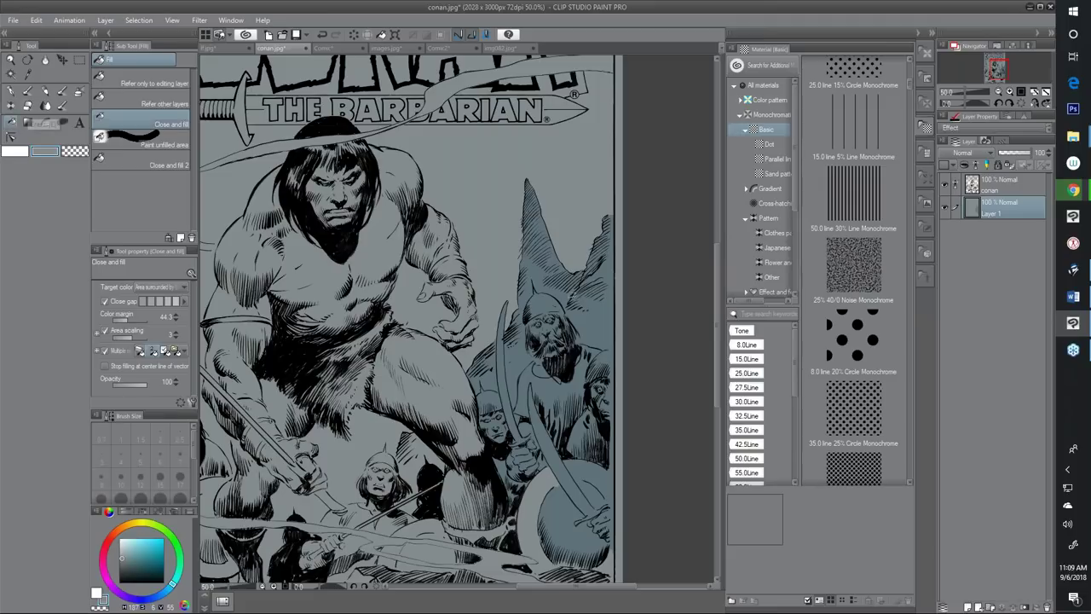
pyautogui.moveTo(158, 530); pyautogui.dragTo(141, 515)
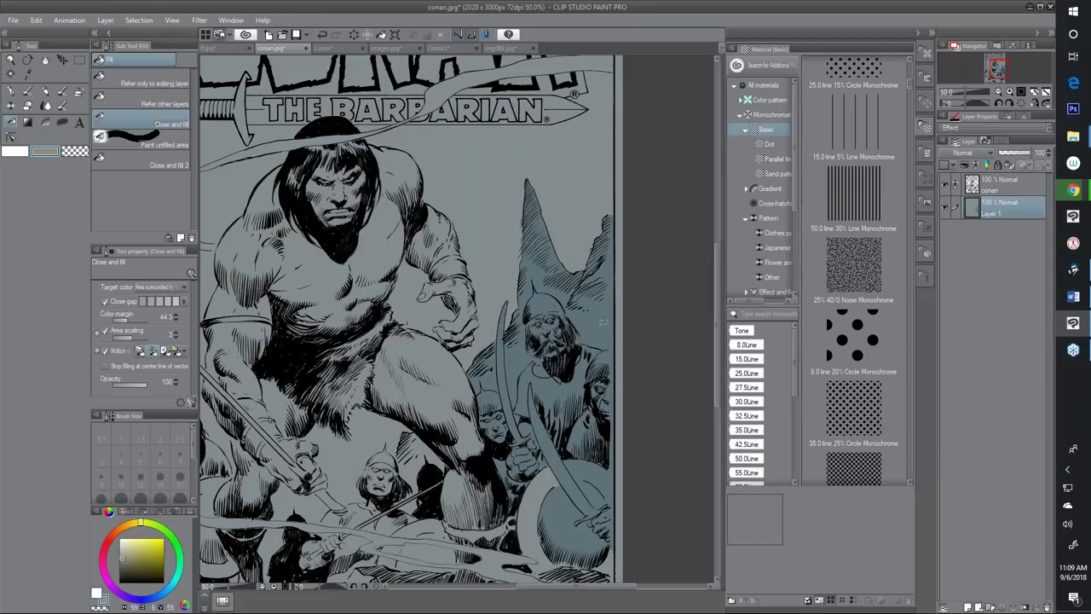
pyautogui.moveTo(534, 438)
pyautogui.mouseDown()
pyautogui.moveTo(507, 290)
pyautogui.moveTo(500, 393)
pyautogui.moveTo(515, 445)
pyautogui.moveTo(534, 443)
pyautogui.mouseUp()
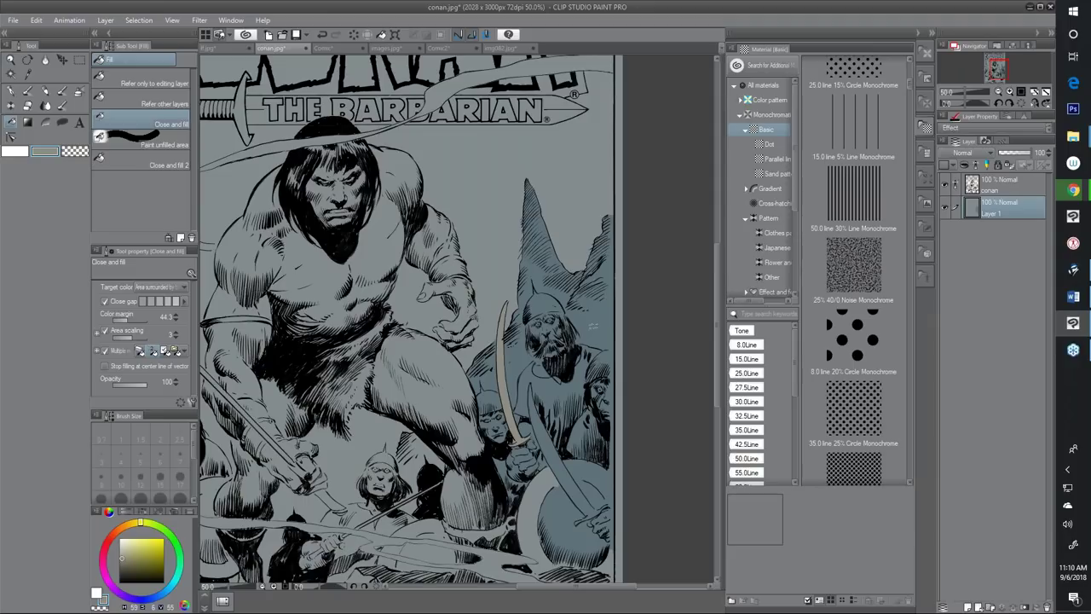
pyautogui.moveTo(610, 343)
pyautogui.mouseDown()
pyautogui.moveTo(583, 341)
pyautogui.moveTo(547, 374)
pyautogui.moveTo(540, 354)
pyautogui.moveTo(515, 369)
pyautogui.moveTo(515, 420)
pyautogui.moveTo(542, 420)
pyautogui.moveTo(569, 460)
pyautogui.moveTo(610, 345)
pyautogui.mouseUp()
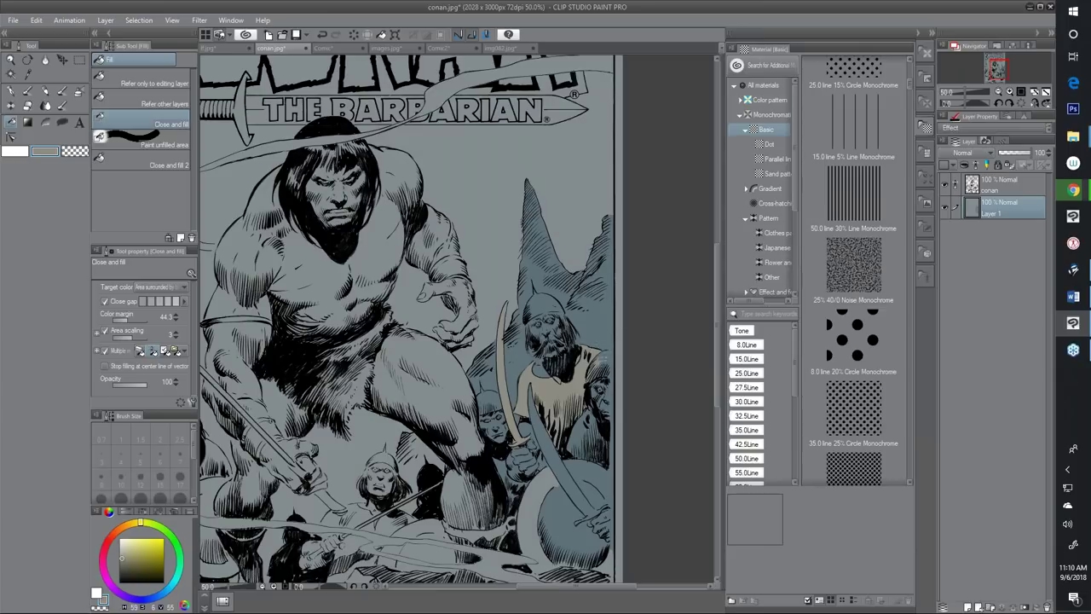
pyautogui.scroll(2, 510, 463)
pyautogui.moveTo(612, 409); pyautogui.dragTo(645, 465)
pyautogui.scroll(-2, 645, 464)
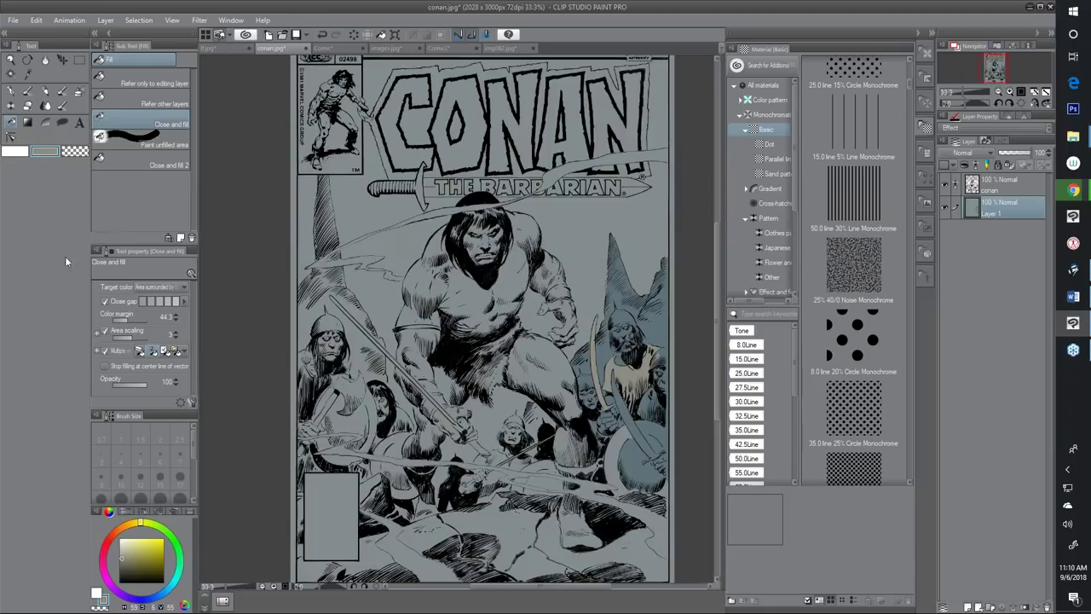
# Shift the colour to light cyan and fill the smoke ribbon crossing the title and Conan's head using Close and fill
pyautogui.click(176, 577)
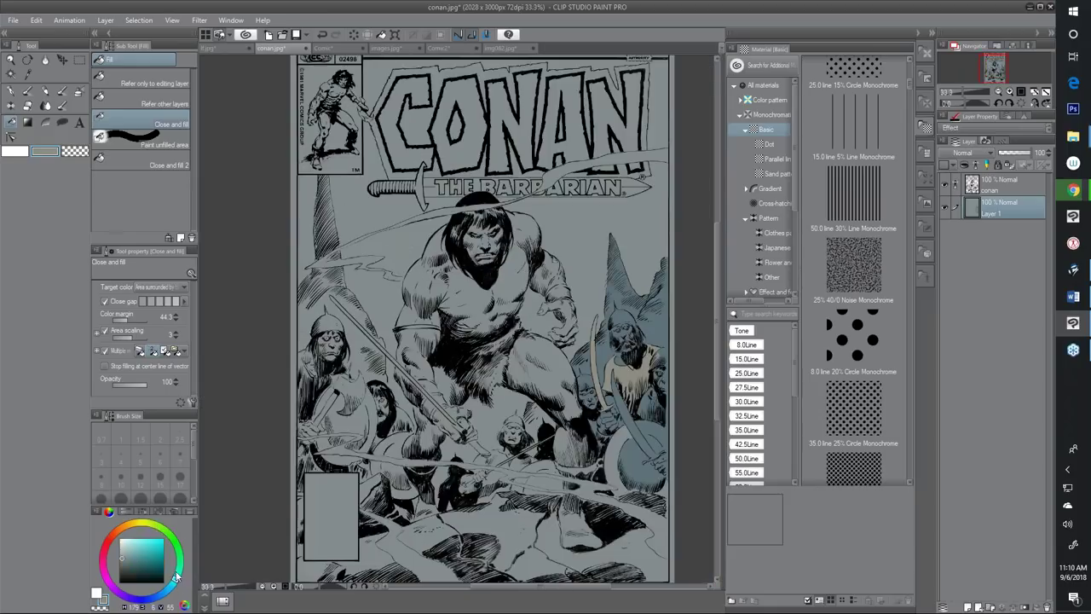
pyautogui.click(134, 544)
pyautogui.moveTo(475, 196)
pyautogui.mouseDown()
pyautogui.moveTo(377, 218)
pyautogui.moveTo(300, 273)
pyautogui.mouseUp()
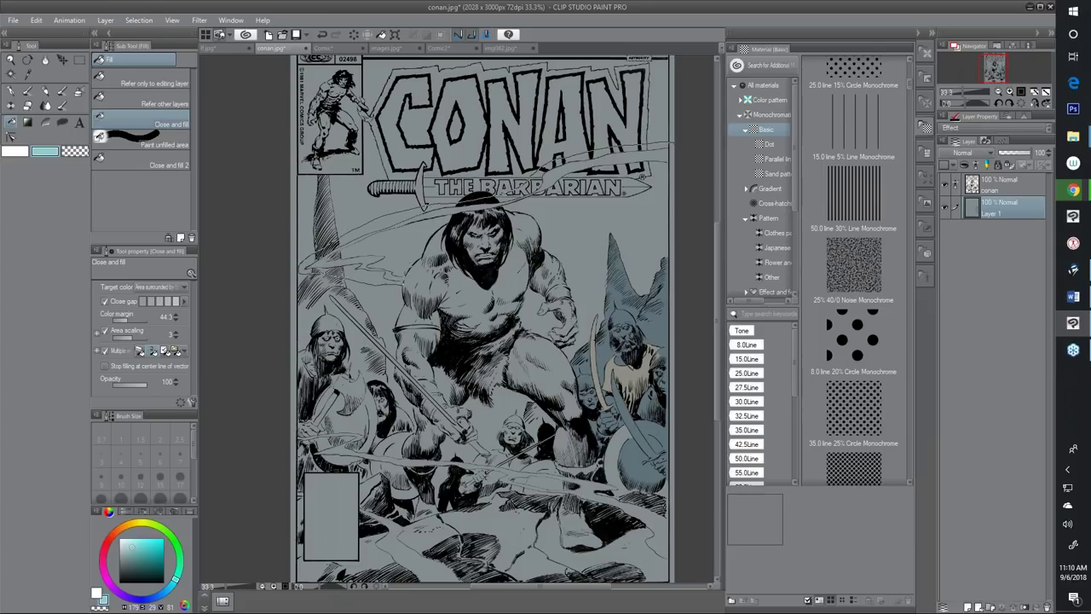
pyautogui.moveTo(367, 243); pyautogui.dragTo(688, 149)
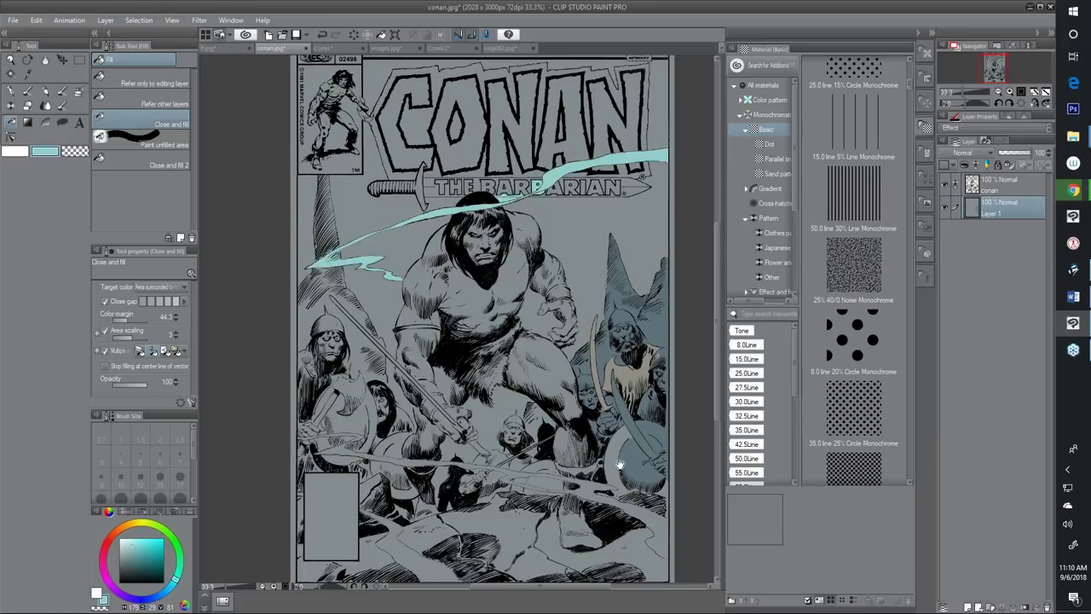
# Inspect the edge of the cyan fill at the smoke ribbon's open end beside Conan's shoulder
pyautogui.moveTo(568, 395); pyautogui.dragTo(578, 391)
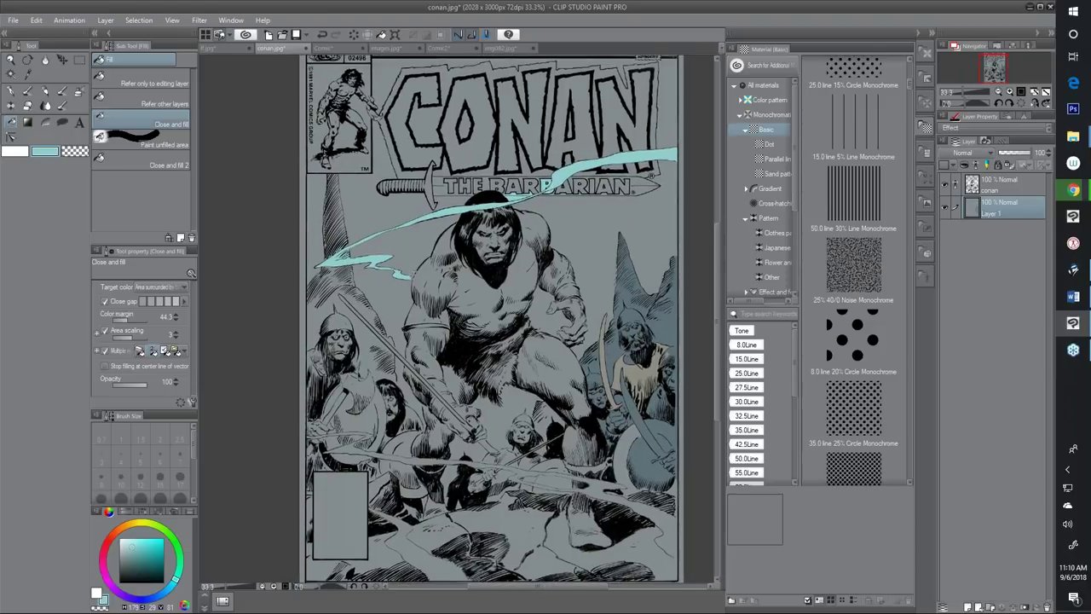
pyautogui.hotkey('ctrl', '+')
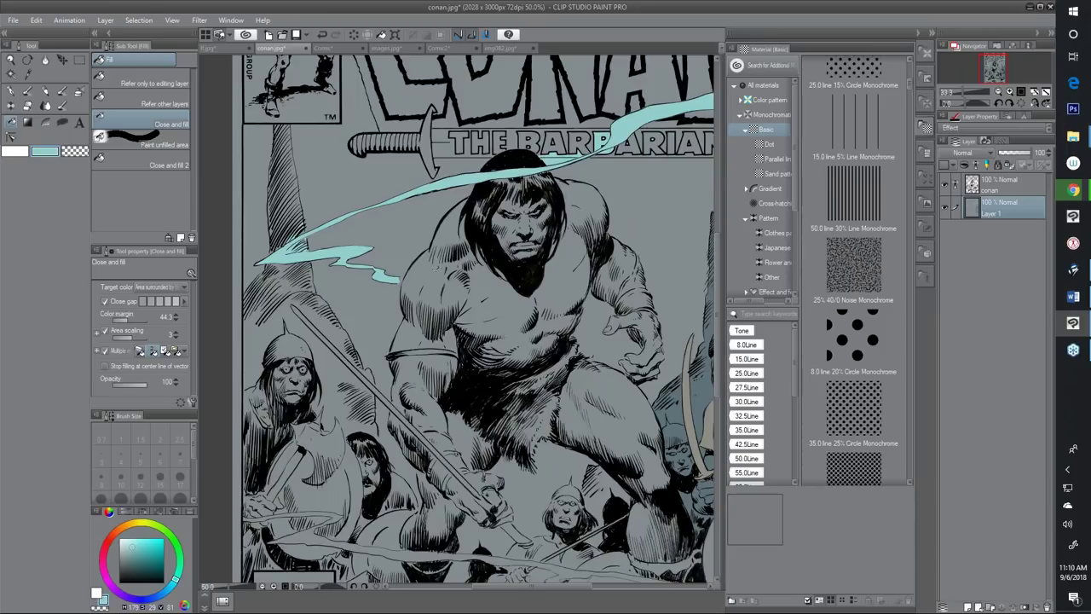
pyautogui.hotkey('ctrl', '+')
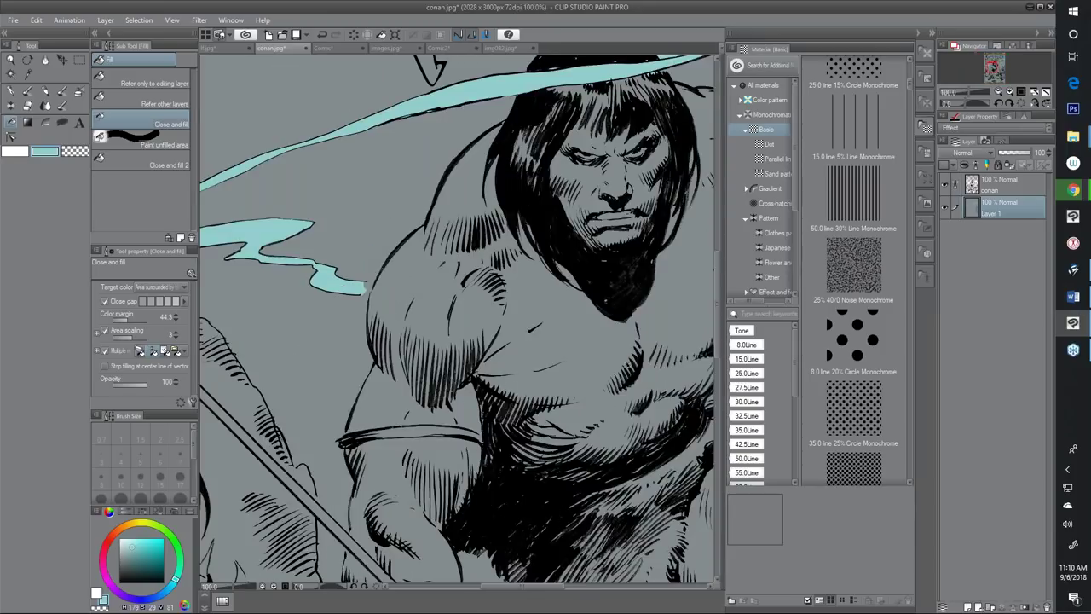
pyautogui.scroll(-2, 626, 345)
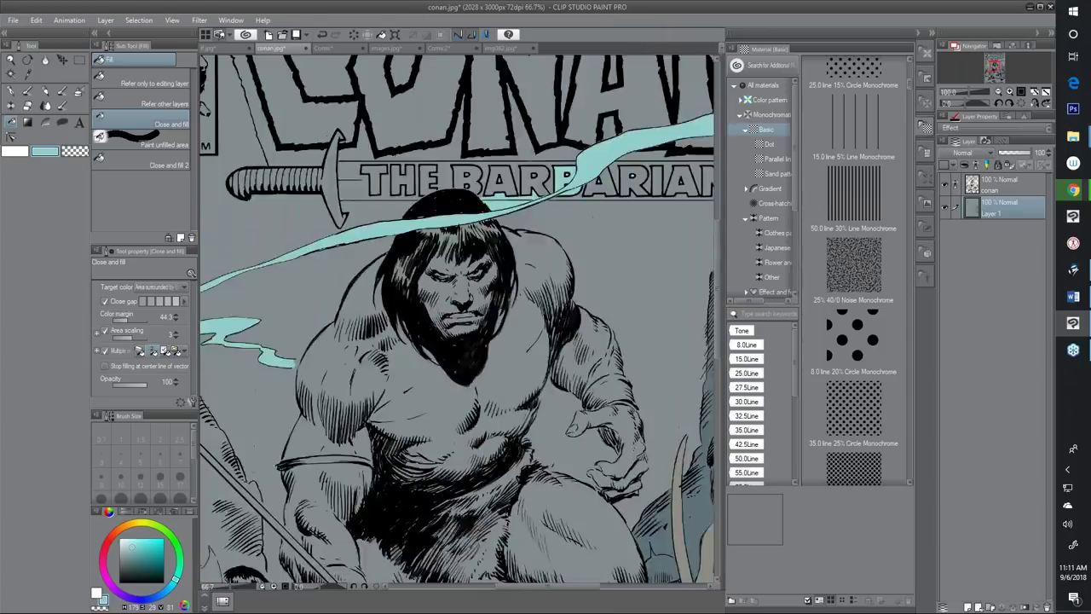
pyautogui.hotkey('ctrl', '-')
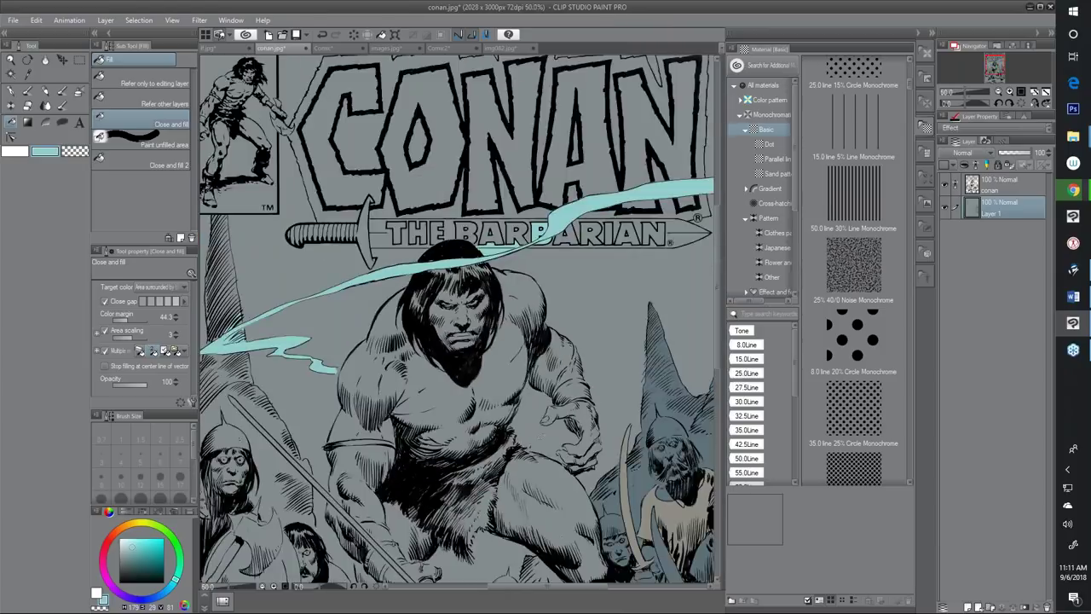
pyautogui.scroll(3, 511, 431)
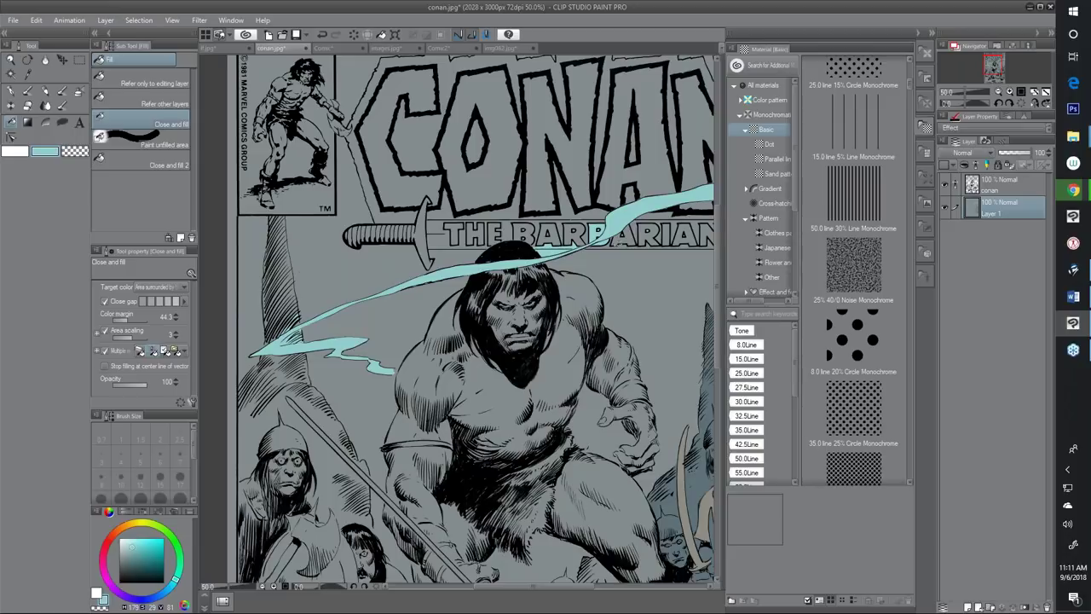
# Switch to the G-pen, sample the background blue-grey, and review the pen's Anti-overflow settings
pyautogui.press('p')
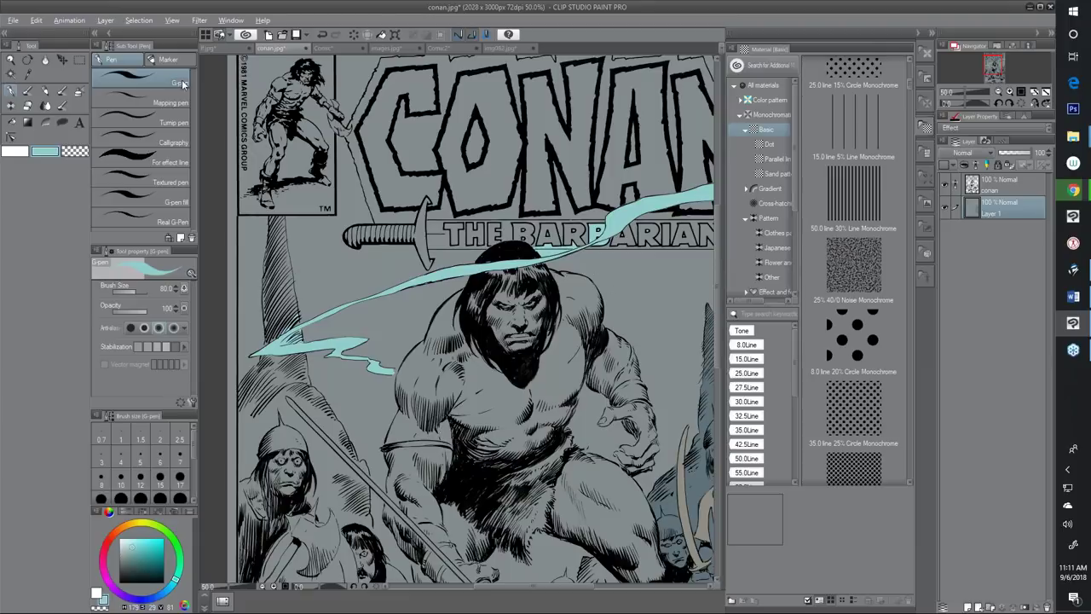
pyautogui.keyDown('alt'); pyautogui.click(659, 284); pyautogui.keyUp('alt')
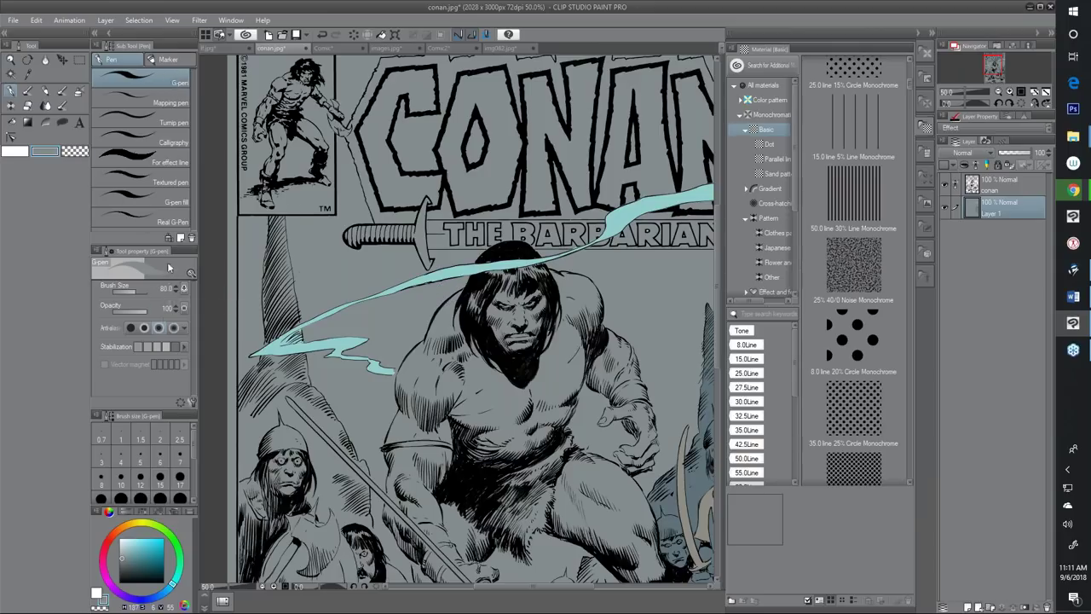
pyautogui.click(192, 402)
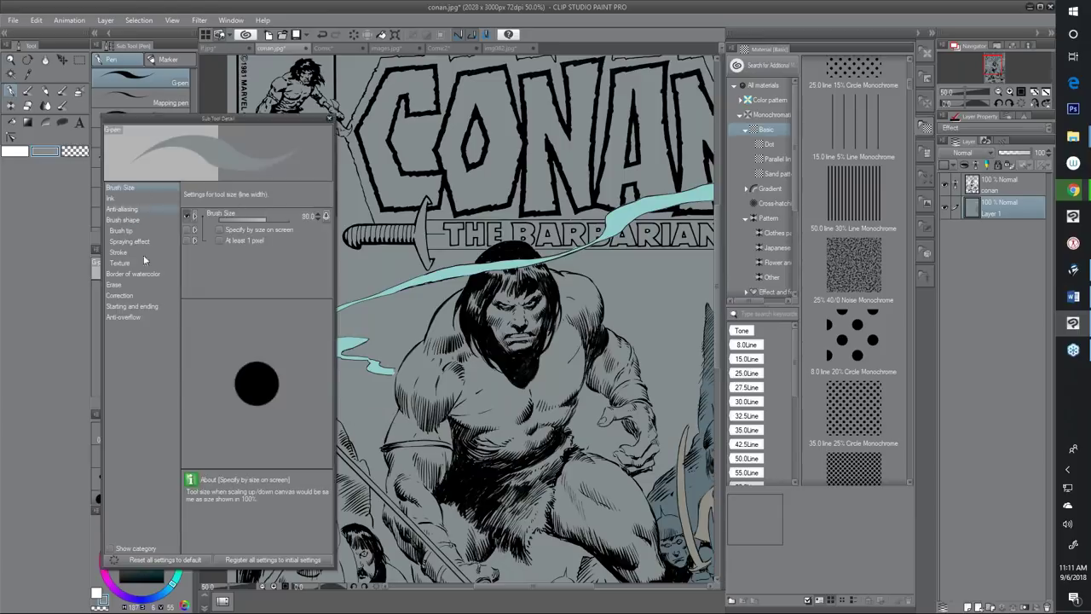
pyautogui.click(127, 314)
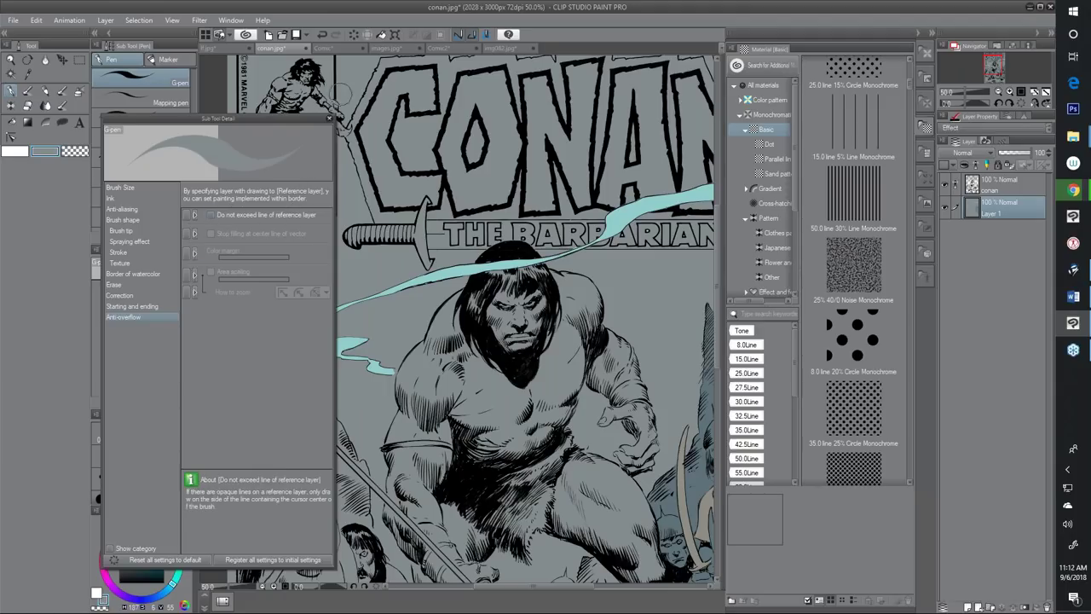
pyautogui.click(328, 117)
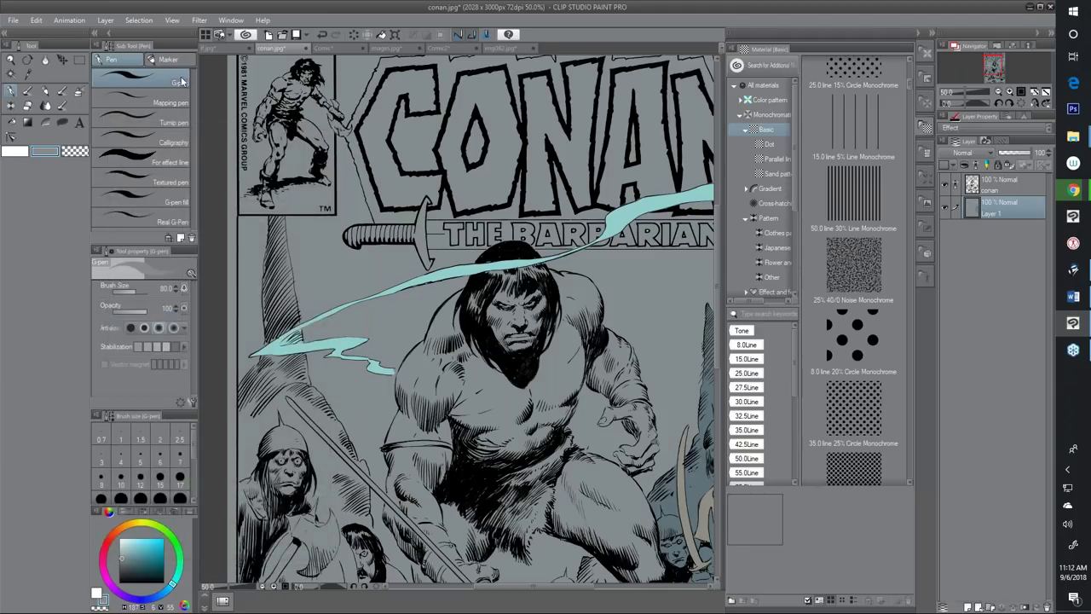
# Switch to the G-pen fill brush at size 30, shift the hue to yellow, and paint the blade of Conan's sword beige
pyautogui.click(177, 206)
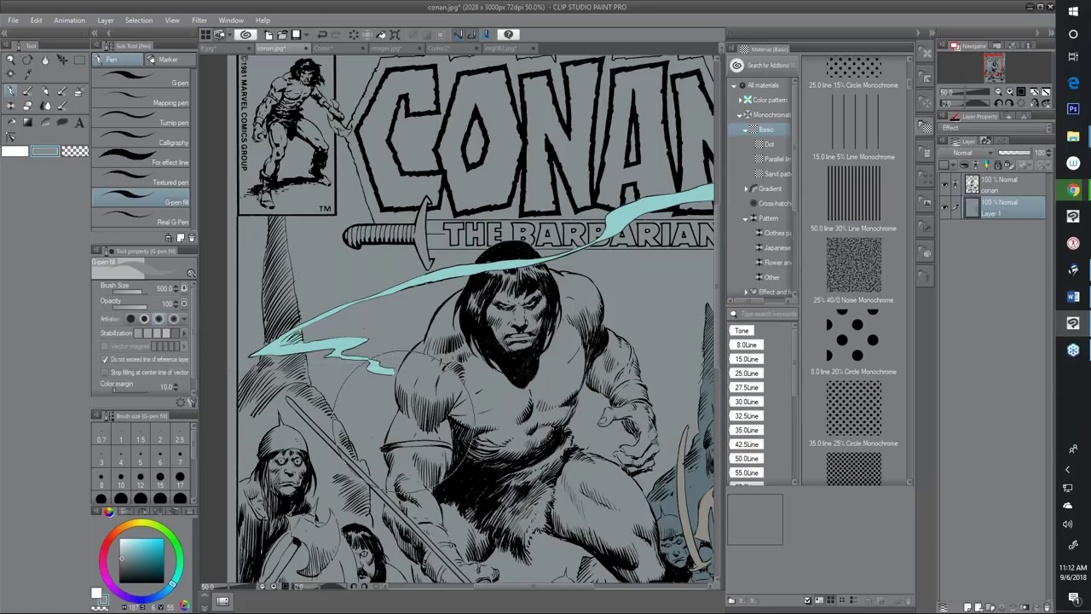
pyautogui.press('[')
pyautogui.press('[')
pyautogui.press('[')
pyautogui.press('[')
pyautogui.press('[')
pyautogui.press('[')
pyautogui.press('[')
pyautogui.press('[')
pyautogui.press('[')
pyautogui.press('[')
pyautogui.press('[')
pyautogui.press('[')
pyautogui.press('[')
pyautogui.press('[')
pyautogui.click(145, 522)
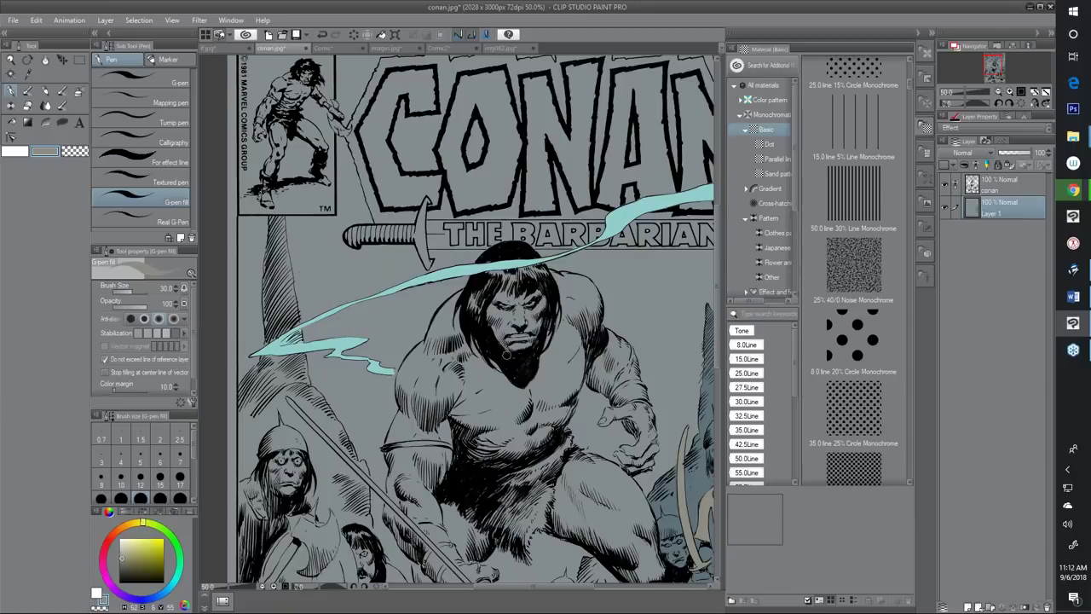
pyautogui.scroll(-3, 571, 293)
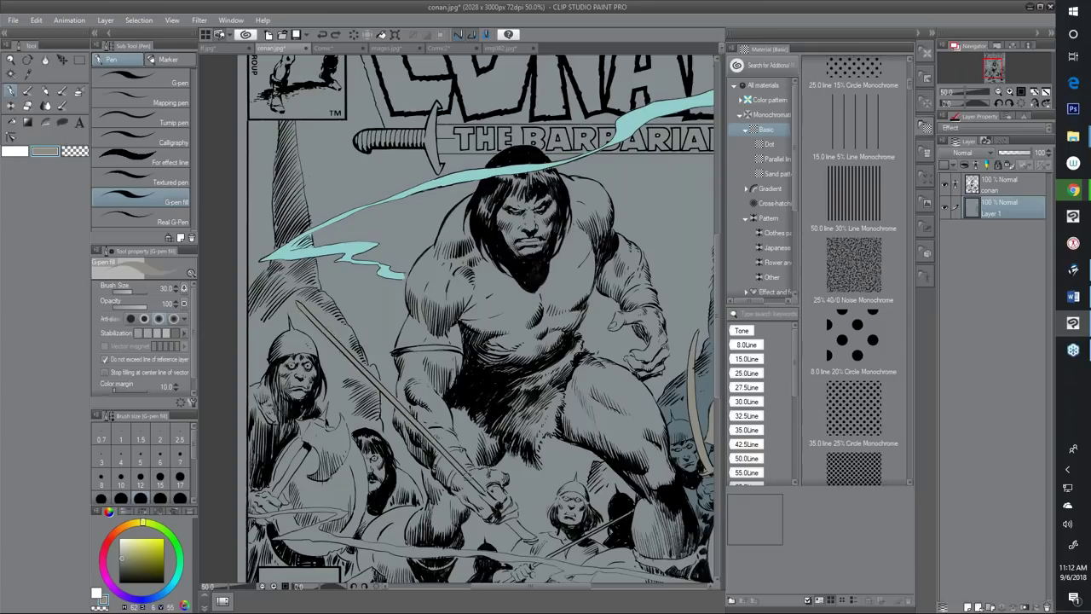
# Enlarge the G-pen fill brush and paint Conan's hand on the sword grip beige
pyautogui.press(']')
pyautogui.press(']')
pyautogui.press(']')
pyautogui.press(']')
pyautogui.press(']')
pyautogui.press(']')
pyautogui.press(']')
pyautogui.press(']')
# Return to Close and fill, set its target color to Area surrounded by black, and adjust the Close gap level
pyautogui.click(13, 124)
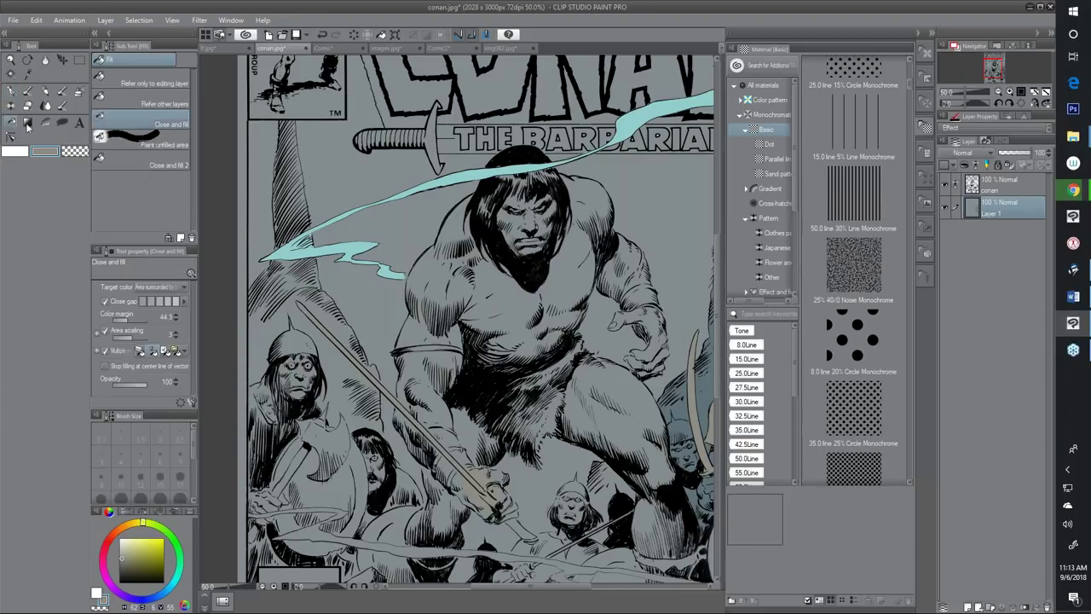
pyautogui.click(157, 290)
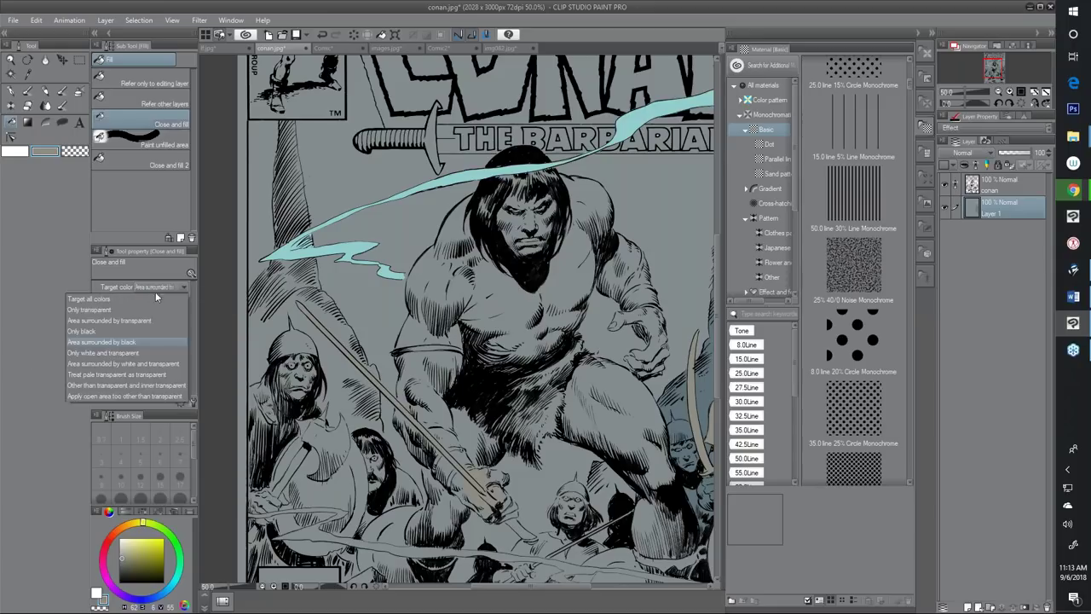
pyautogui.click(128, 342)
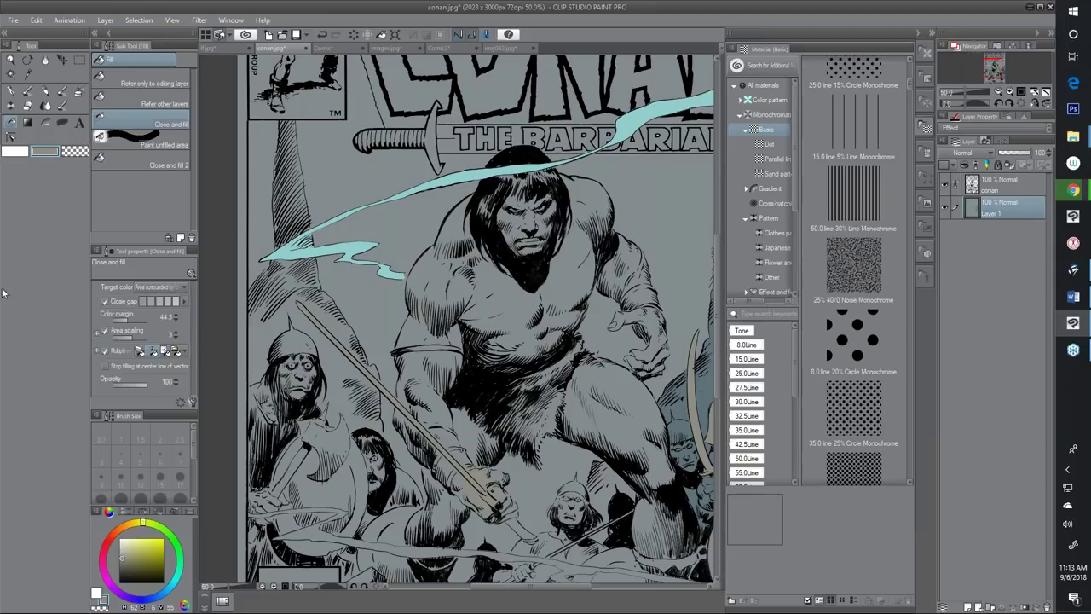
pyautogui.click(160, 290)
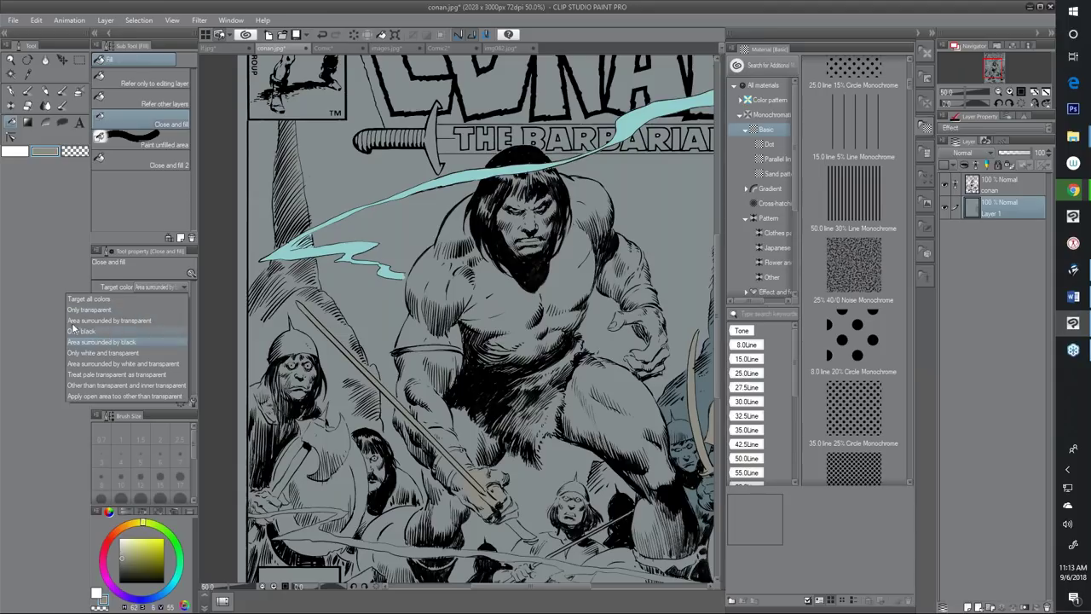
pyautogui.click(125, 344)
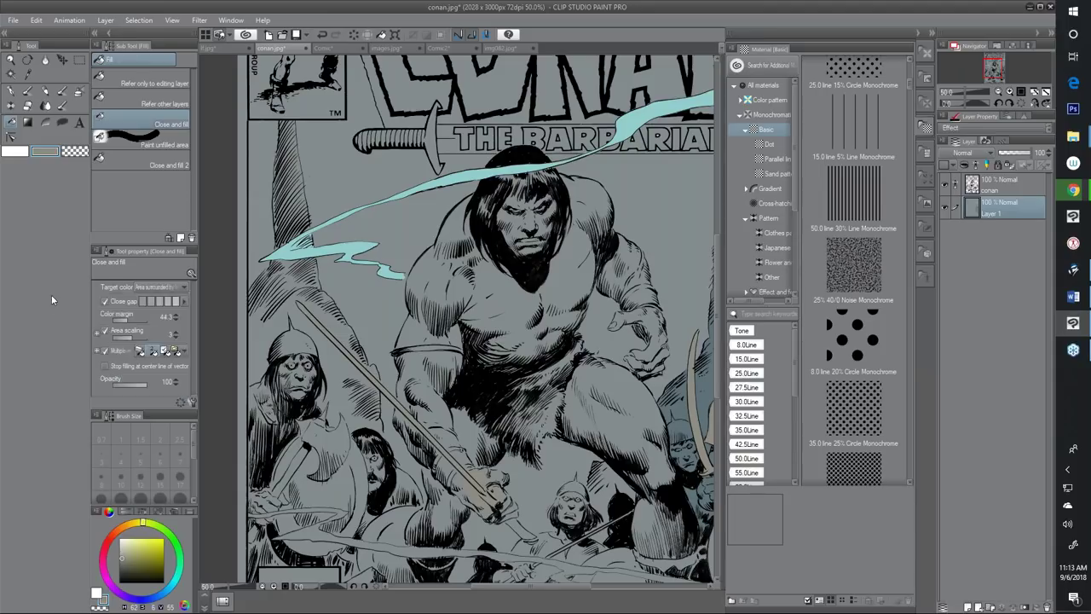
pyautogui.click(170, 301)
# Block in Conan's face, torso and arm with beige using the Lasso fill figure tool
pyautogui.moveTo(534, 241); pyautogui.dragTo(497, 290)
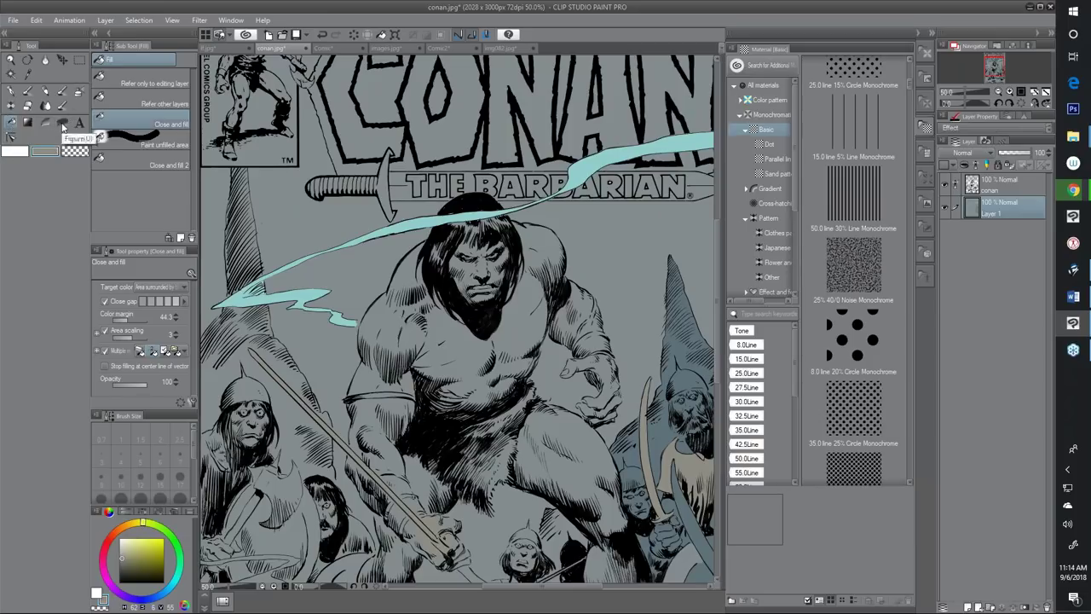
pyautogui.click(63, 124)
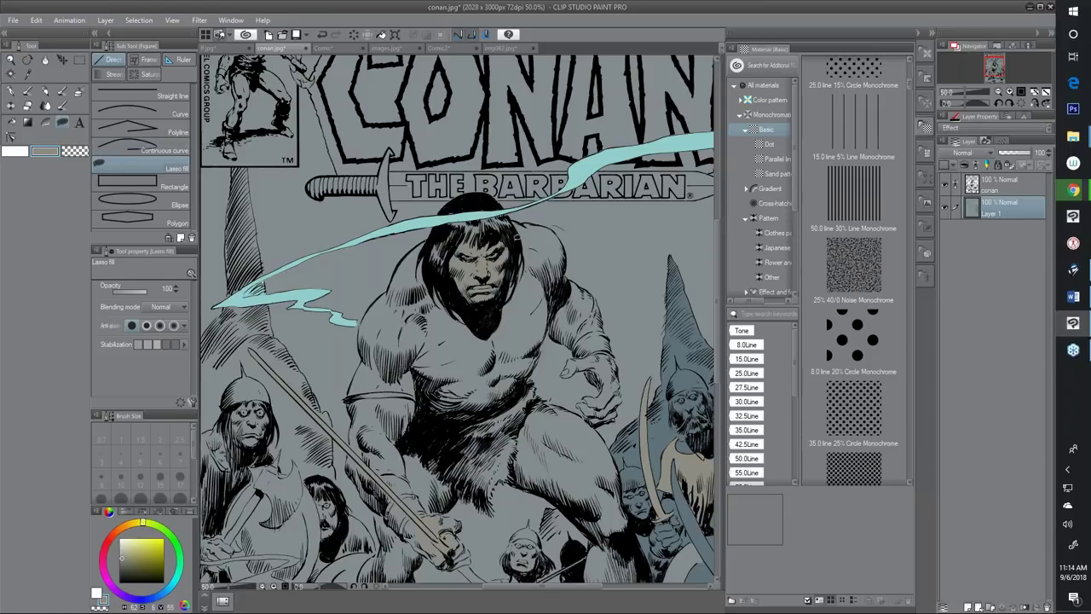
pyautogui.moveTo(522, 275)
pyautogui.mouseDown()
pyautogui.moveTo(538, 341)
pyautogui.moveTo(491, 410)
pyautogui.moveTo(464, 320)
pyautogui.moveTo(512, 252)
pyautogui.mouseUp()
pyautogui.moveTo(477, 418)
pyautogui.mouseDown()
pyautogui.moveTo(403, 329)
pyautogui.moveTo(387, 333)
pyautogui.moveTo(435, 246)
pyautogui.moveTo(432, 294)
pyautogui.moveTo(375, 298)
pyautogui.moveTo(422, 320)
pyautogui.moveTo(362, 379)
pyautogui.mouseUp()
pyautogui.click(179, 59)
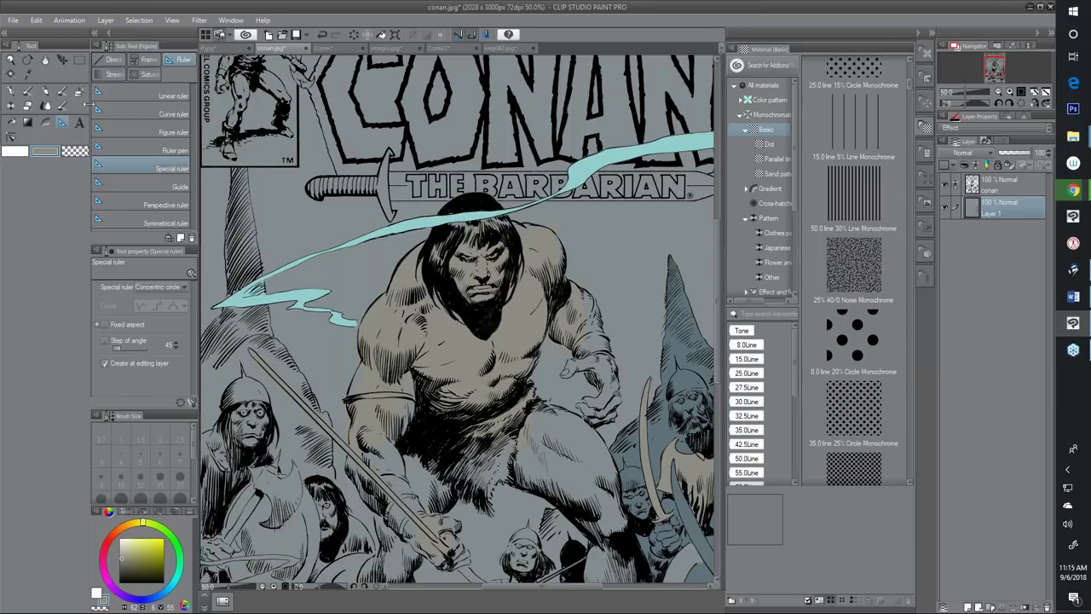
pyautogui.click(111, 62)
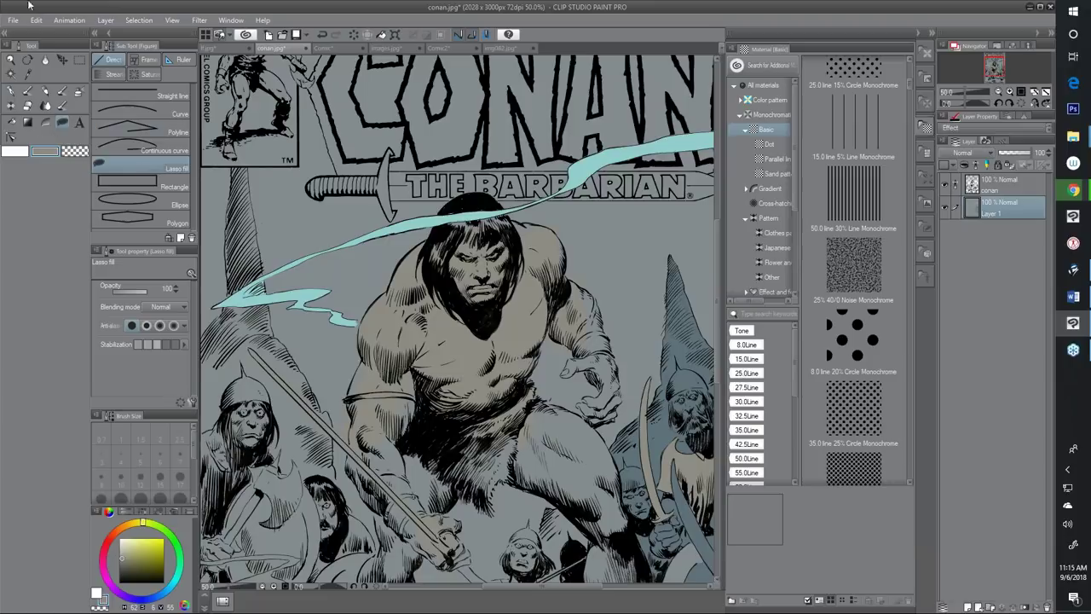
# Switch to the jungle hero sketch document and hide its dot tone layer and the inked Layer 1
pyautogui.click(230, 53)
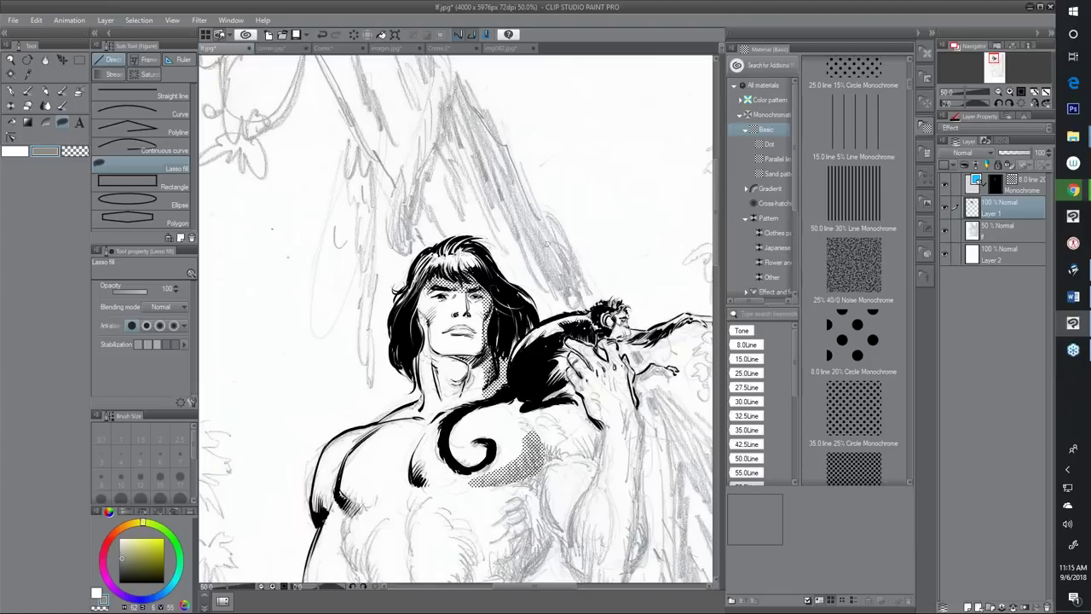
pyautogui.scroll(-1, 546, 229)
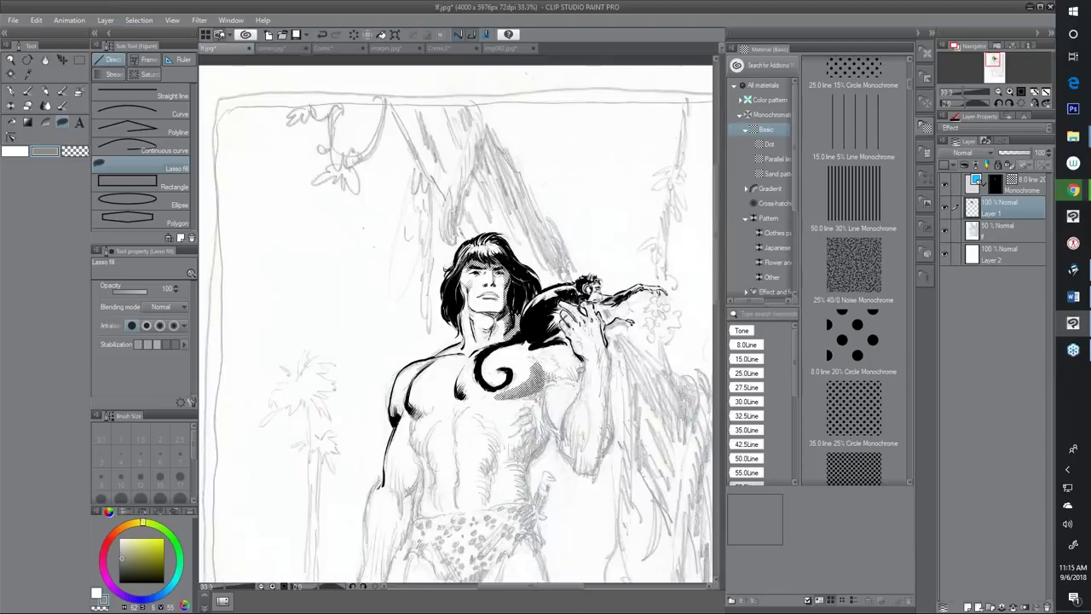
pyautogui.moveTo(540, 408); pyautogui.dragTo(505, 389)
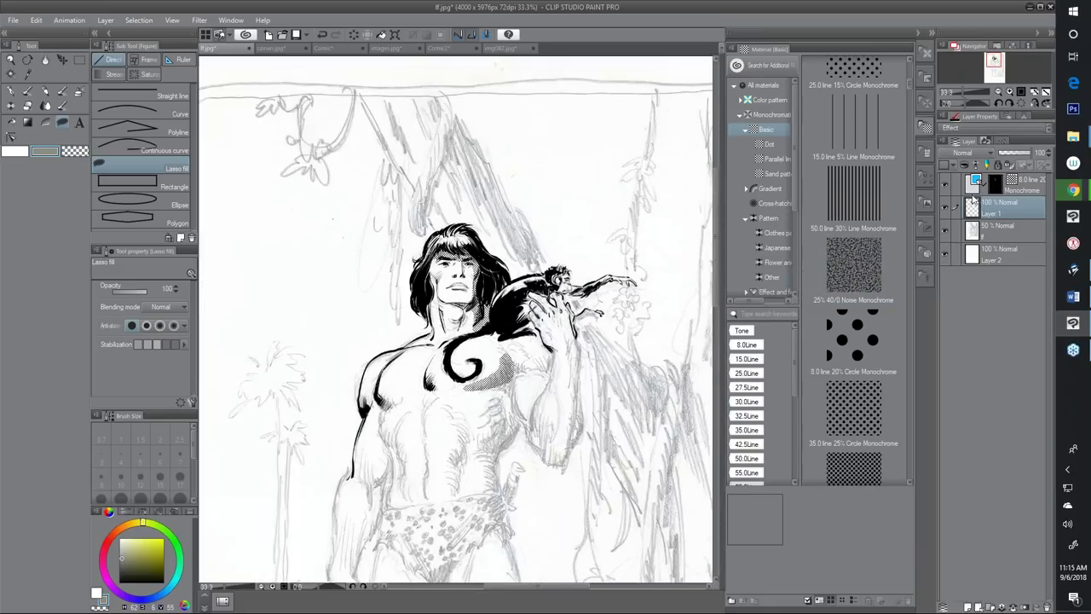
pyautogui.click(945, 184)
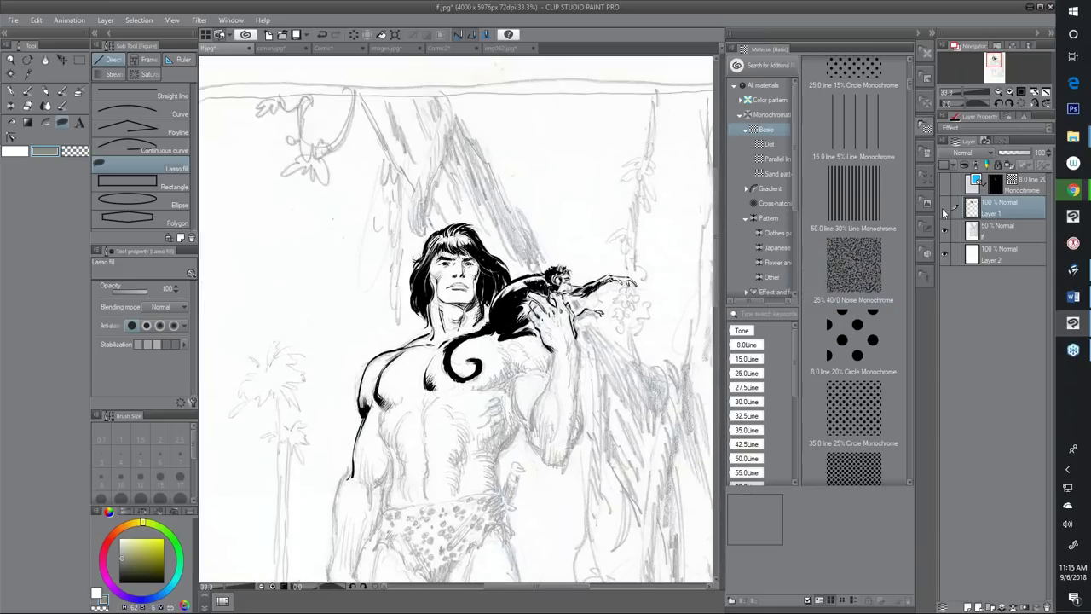
pyautogui.click(944, 207)
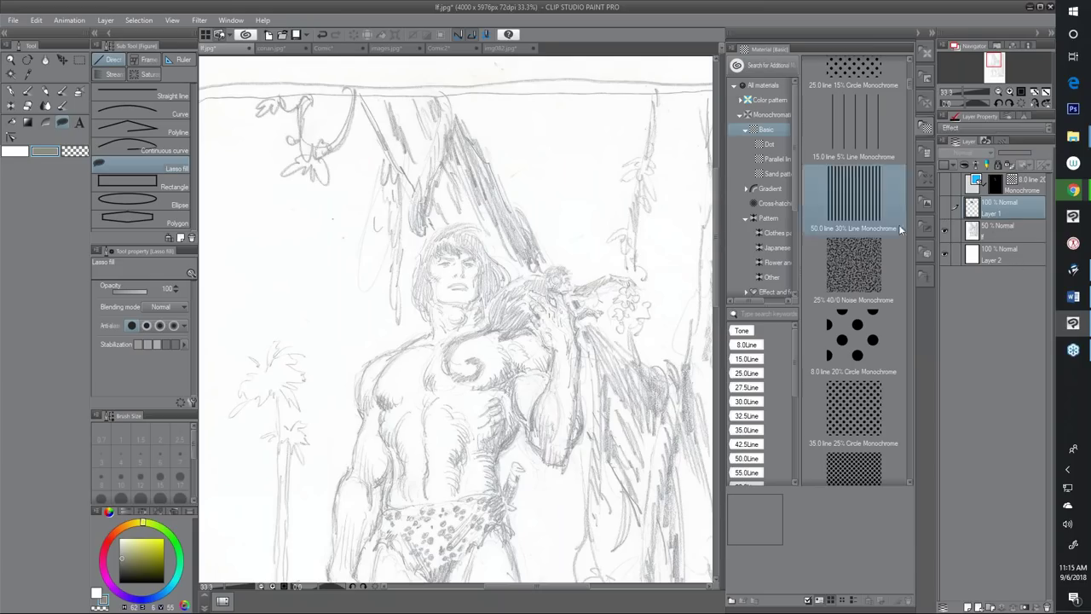
pyautogui.click(945, 208)
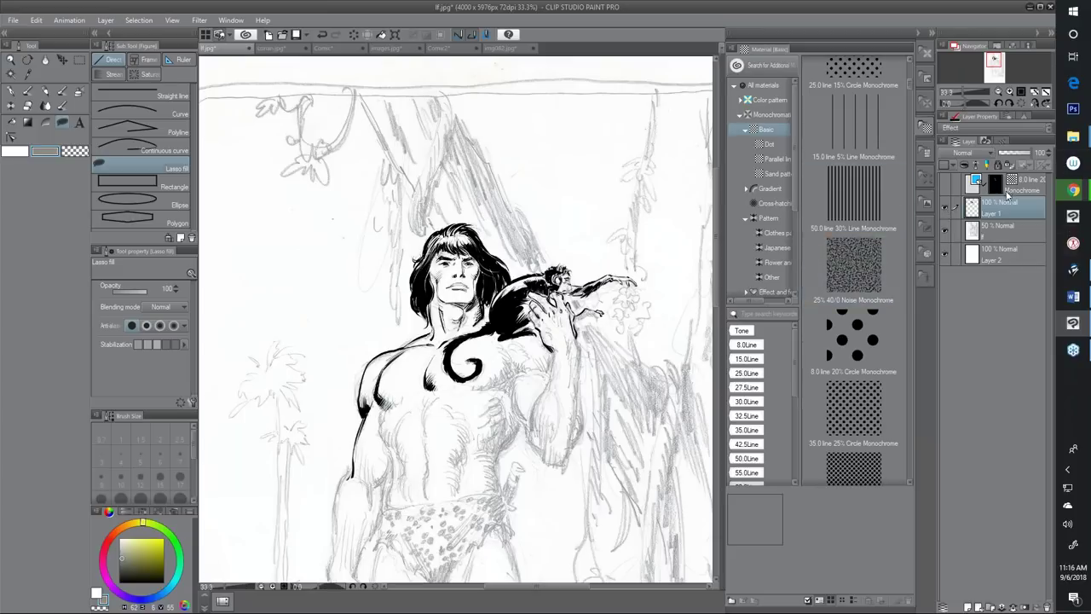
pyautogui.click(944, 209)
# Add a new raster layer directly above the 50% opacity pencil sketch layer
pyautogui.click(1015, 227)
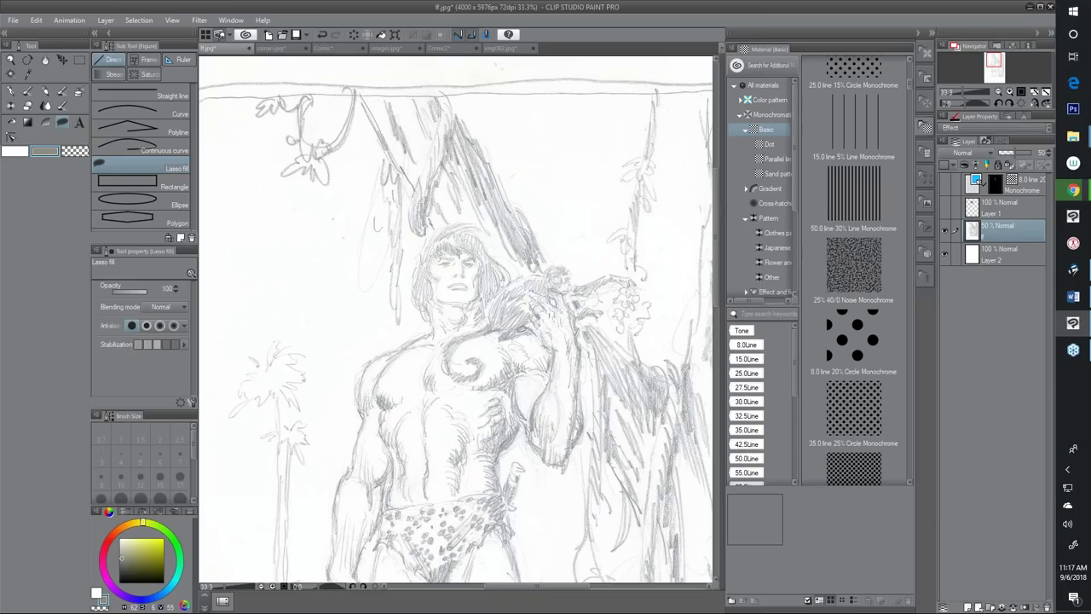
pyautogui.moveTo(577, 353)
pyautogui.mouseDown()
pyautogui.moveTo(505, 228)
pyautogui.moveTo(537, 145)
pyautogui.moveTo(505, 288)
pyautogui.moveTo(549, 305)
pyautogui.moveTo(499, 264)
pyautogui.moveTo(528, 295)
pyautogui.moveTo(578, 293)
pyautogui.moveTo(559, 272)
pyautogui.moveTo(552, 299)
pyautogui.mouseUp()
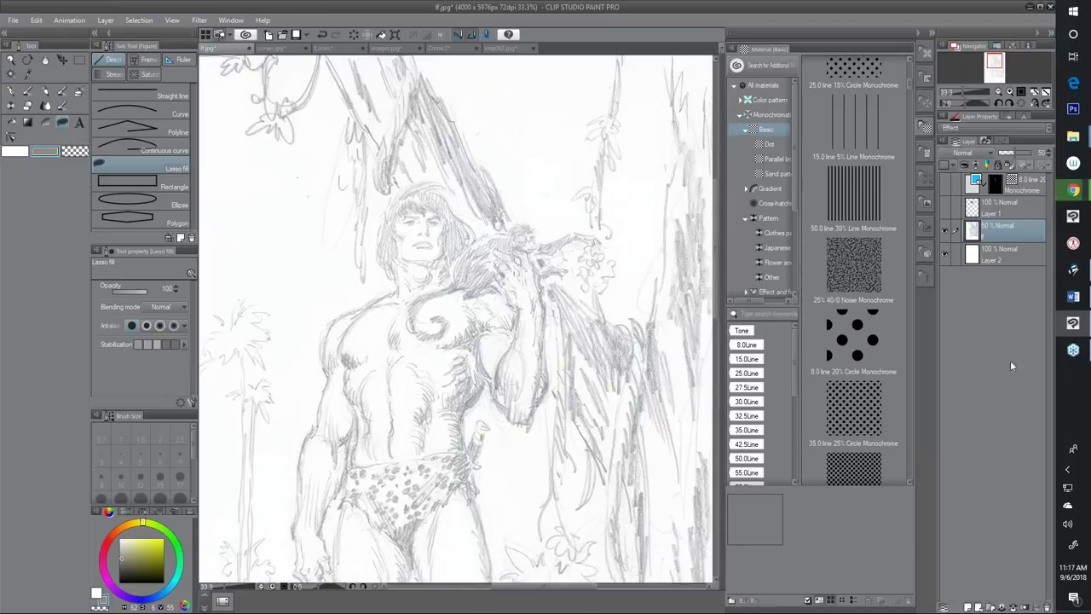
pyautogui.click(968, 607)
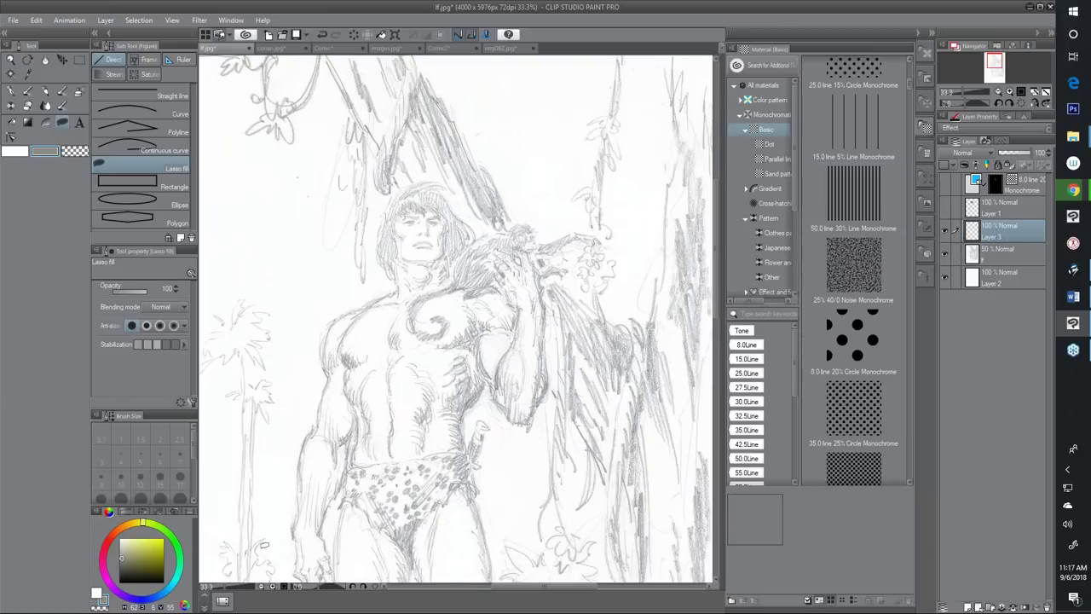
# Set up the G-pen with black as the drawing colour for inking over the hero's pencil sketch
pyautogui.scroll(1, 263, 545)
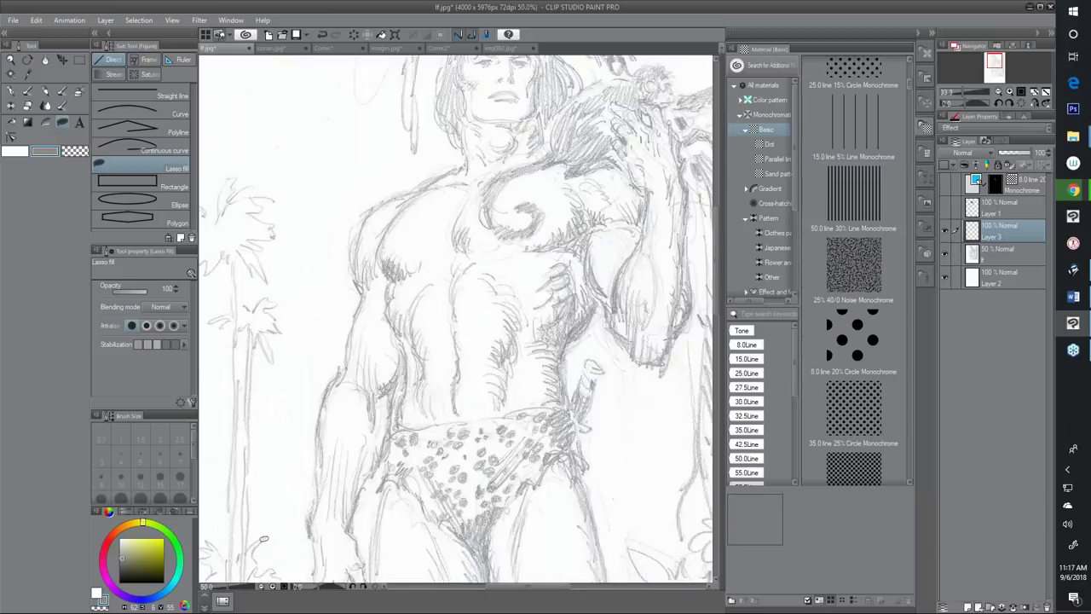
pyautogui.moveTo(531, 244); pyautogui.dragTo(497, 453)
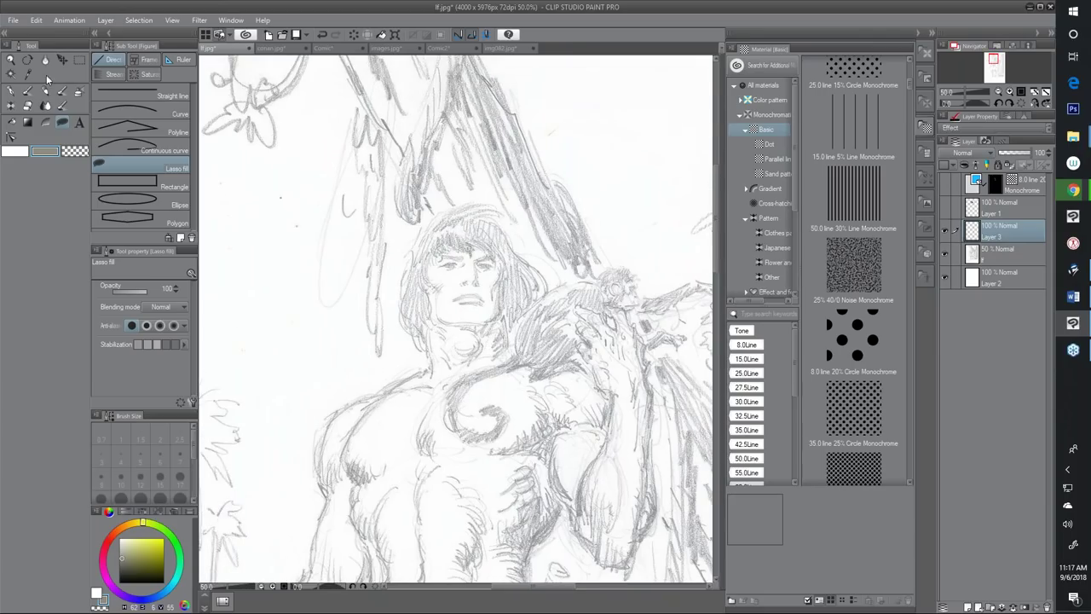
pyautogui.click(63, 106)
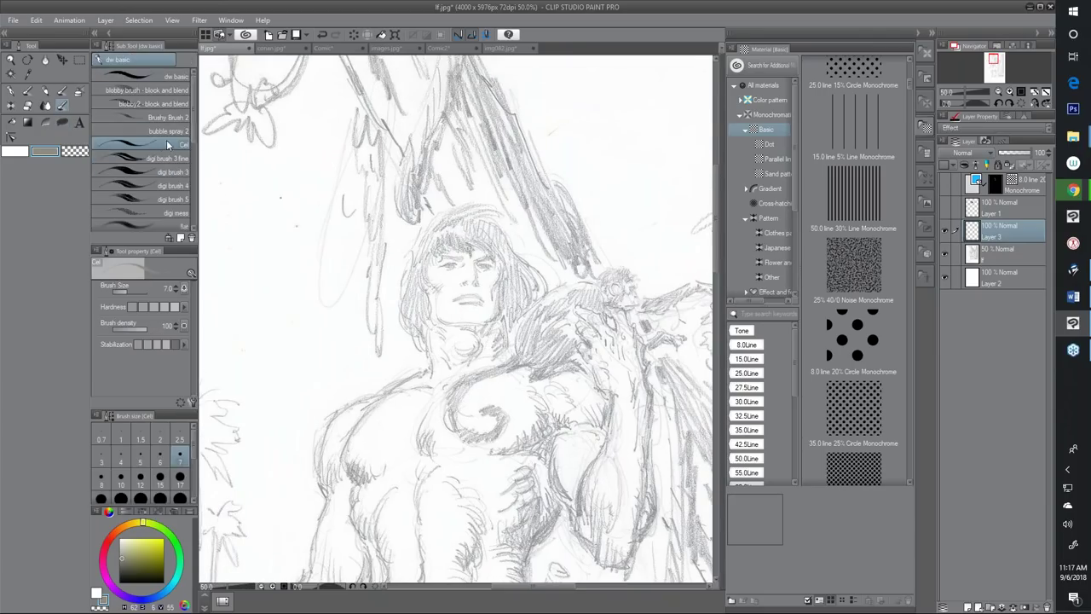
pyautogui.click(11, 91)
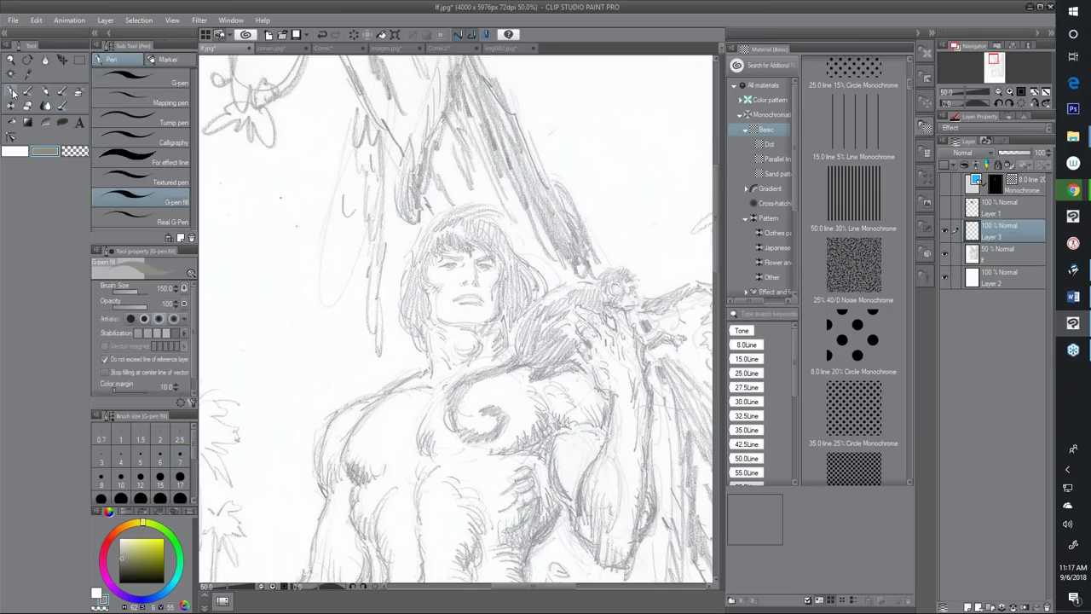
pyautogui.click(156, 81)
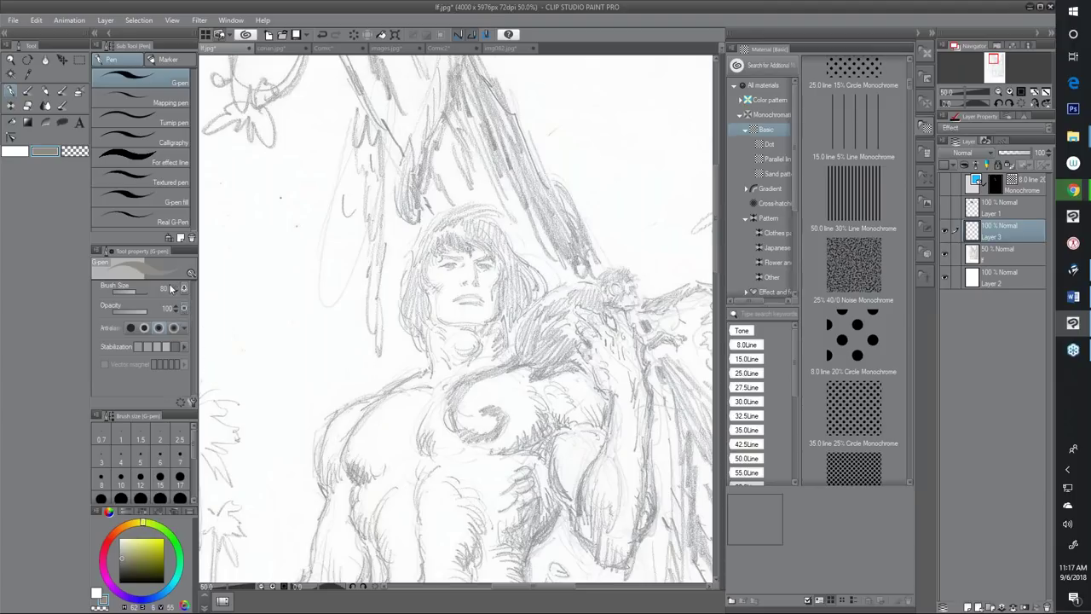
pyautogui.click(127, 565)
pyautogui.moveTo(127, 565); pyautogui.dragTo(120, 583)
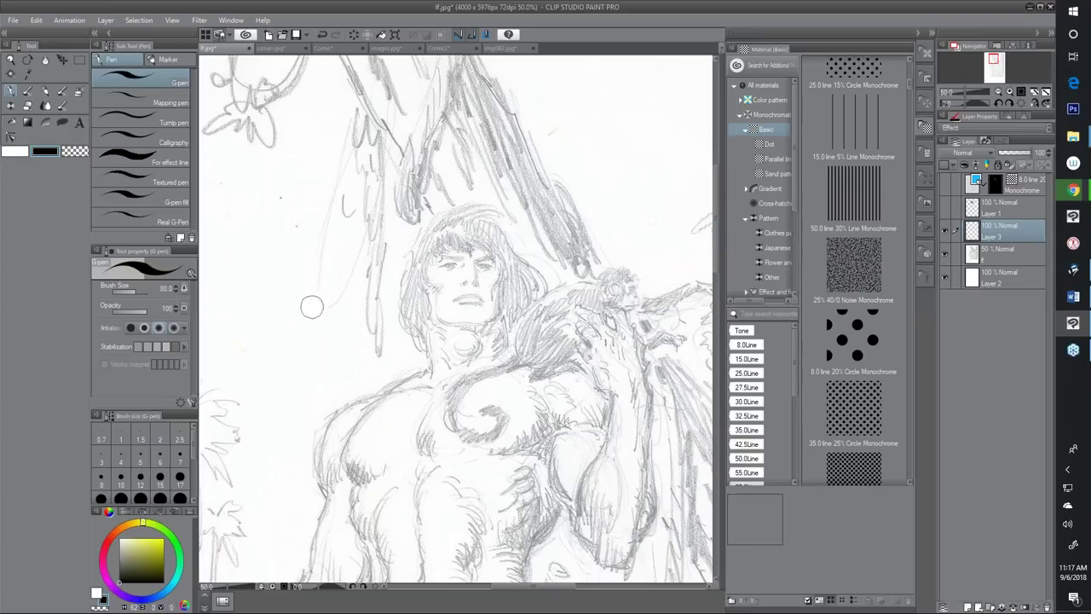
# Draw a wavy test line and several curved, tapering G-pen strokes in the empty area beside the hero's head
pyautogui.moveTo(325, 218)
pyautogui.mouseDown()
pyautogui.moveTo(288, 264)
pyautogui.moveTo(292, 335)
pyautogui.moveTo(275, 367)
pyautogui.mouseUp()
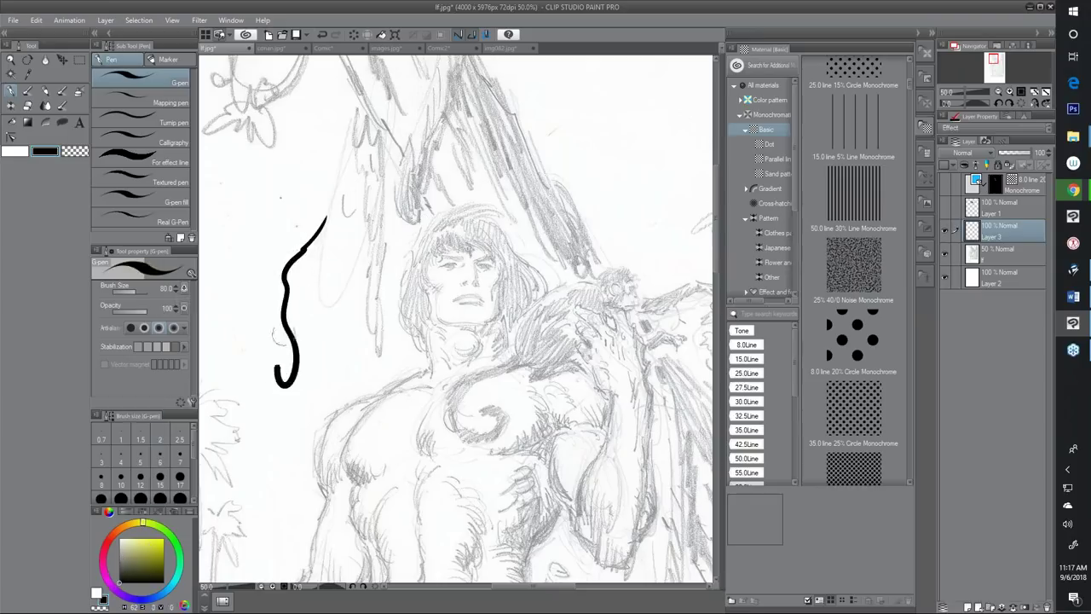
pyautogui.moveTo(344, 256); pyautogui.dragTo(290, 341)
pyautogui.moveTo(356, 238)
pyautogui.mouseDown()
pyautogui.moveTo(263, 351)
pyautogui.moveTo(243, 339)
pyautogui.moveTo(283, 276)
pyautogui.mouseUp()
pyautogui.moveTo(226, 345); pyautogui.dragTo(309, 237)
pyautogui.moveTo(219, 323)
pyautogui.mouseDown()
pyautogui.moveTo(298, 220)
pyautogui.moveTo(371, 175)
pyautogui.mouseUp()
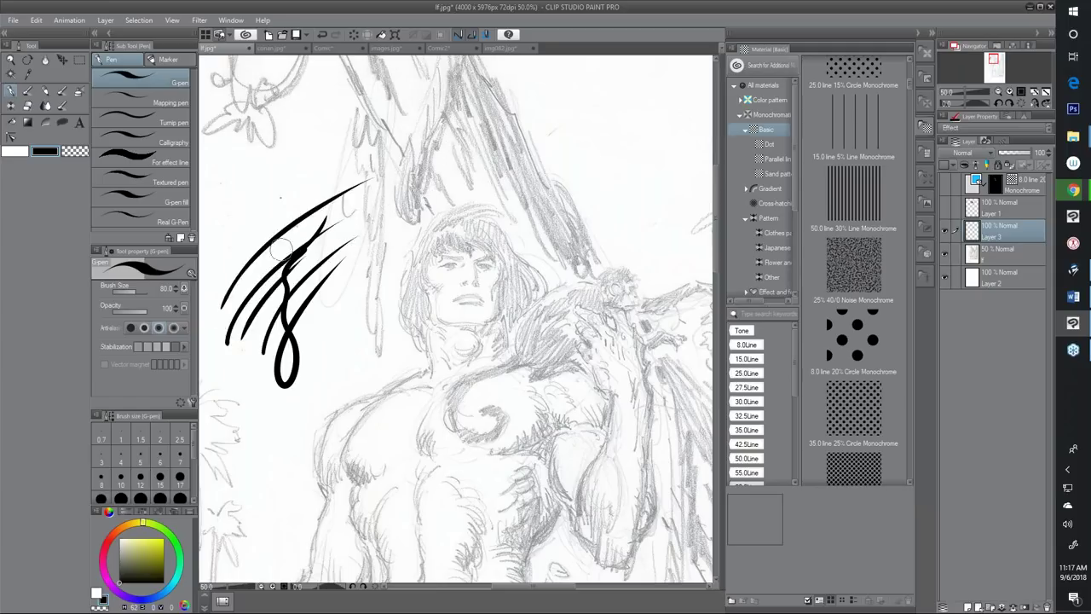
pyautogui.moveTo(228, 266); pyautogui.dragTo(405, 151)
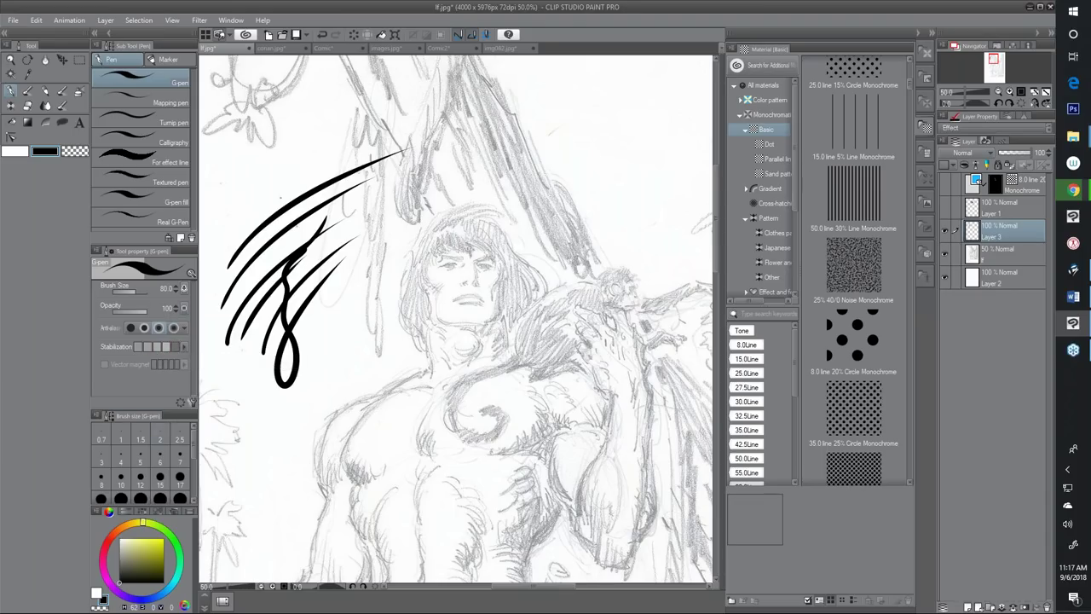
# Raise the G-pen's stabilization to the highest preset level and test it with curved strokes beside the face
pyautogui.moveTo(148, 351); pyautogui.dragTo(178, 348)
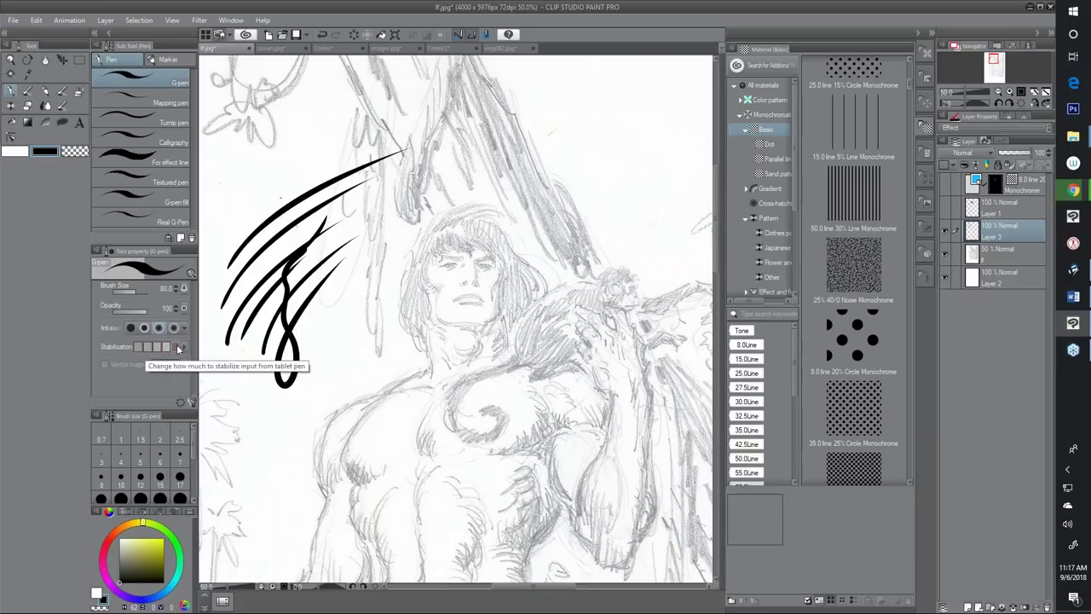
pyautogui.moveTo(290, 397)
pyautogui.mouseDown()
pyautogui.moveTo(365, 270)
pyautogui.moveTo(397, 250)
pyautogui.mouseUp()
pyautogui.moveTo(317, 385)
pyautogui.mouseDown()
pyautogui.moveTo(355, 305)
pyautogui.moveTo(410, 249)
pyautogui.moveTo(456, 229)
pyautogui.mouseUp()
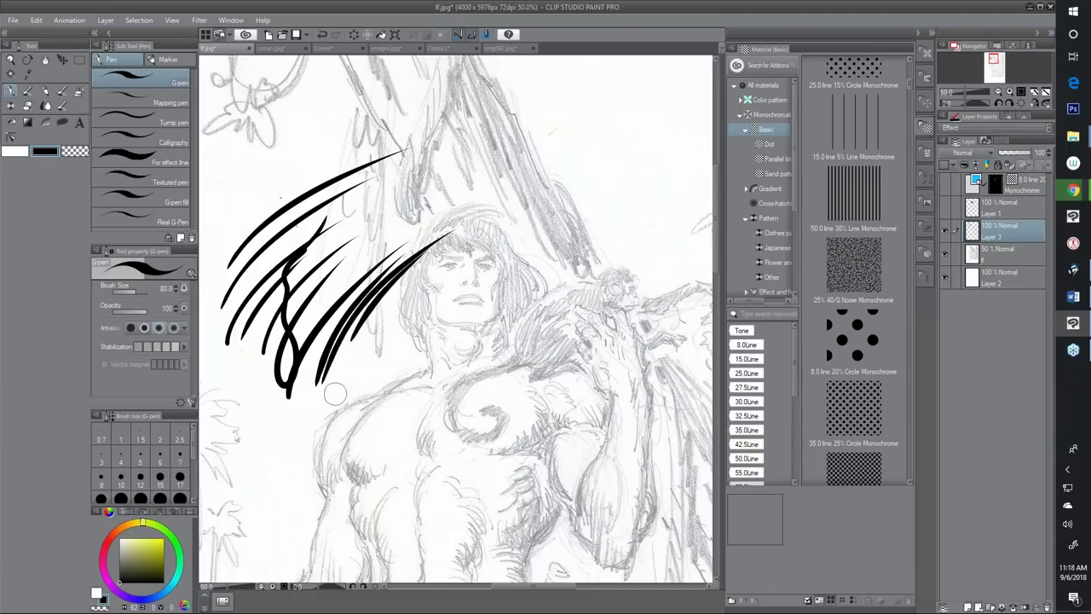
pyautogui.moveTo(336, 393); pyautogui.dragTo(427, 269)
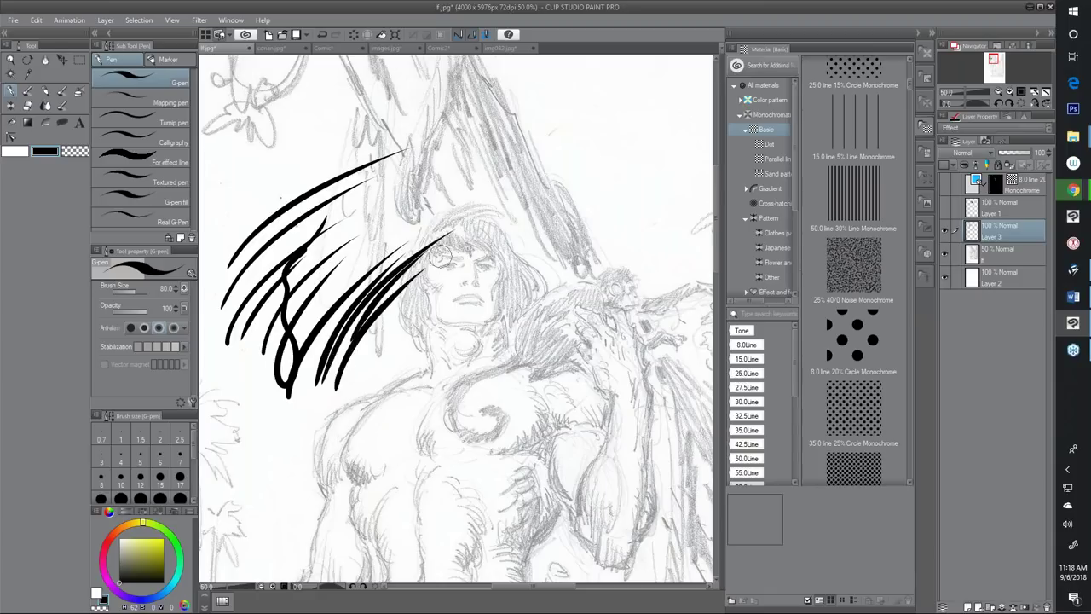
# Lower the G-pen's stabilization to the second preset level and draw long curved test strokes across the face and shoulder
pyautogui.click(149, 346)
pyautogui.moveTo(343, 399)
pyautogui.mouseDown()
pyautogui.moveTo(455, 294)
pyautogui.moveTo(490, 290)
pyautogui.mouseUp()
pyautogui.moveTo(367, 413)
pyautogui.mouseDown()
pyautogui.moveTo(513, 299)
pyautogui.moveTo(588, 288)
pyautogui.moveTo(642, 309)
pyautogui.mouseUp()
pyautogui.moveTo(329, 468); pyautogui.dragTo(585, 334)
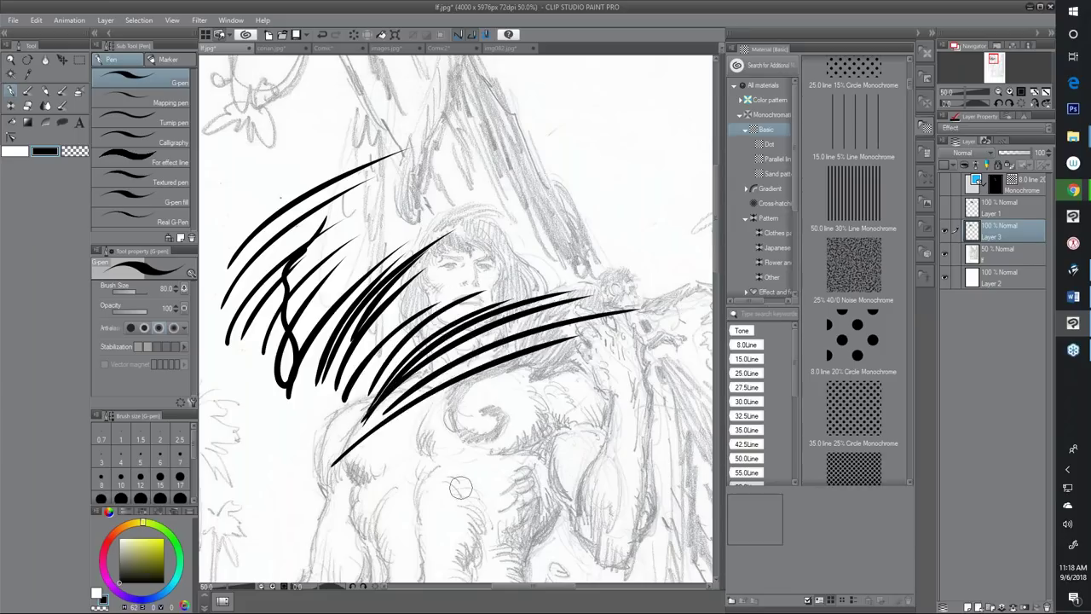
# Return the G-pen's stabilization to the fourth preset level and undo all the test strokes, keeping the new empty raster layer
pyautogui.click(163, 345)
pyautogui.hotkey('ctrl', 'z')
pyautogui.hotkey('ctrl', 'z')
pyautogui.hotkey('ctrl', 'z')
pyautogui.hotkey('ctrl', 'z')
pyautogui.hotkey('ctrl', 'z')
pyautogui.hotkey('ctrl', 'z')
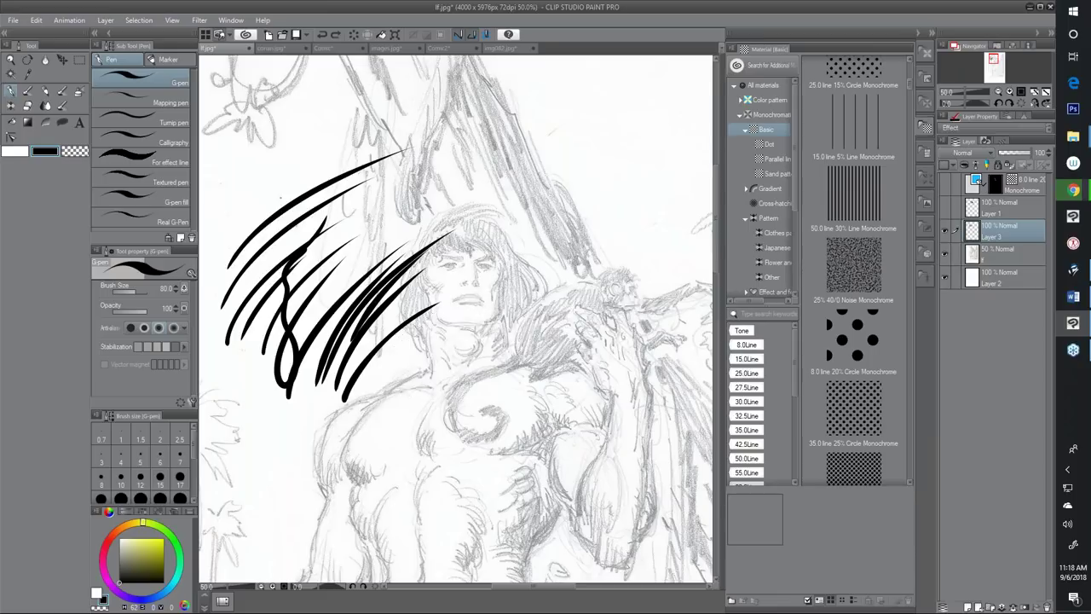
pyautogui.hotkey('ctrl', 'z')
pyautogui.hotkey('ctrl', 'z')
pyautogui.hotkey('ctrl', 'z')
pyautogui.hotkey('ctrl', 'z')
pyautogui.hotkey('ctrl', 'z')
pyautogui.hotkey('ctrl', 'z')
pyautogui.hotkey('ctrl', 'z')
pyautogui.hotkey('ctrl', 'z')
pyautogui.hotkey('ctrl', 'z')
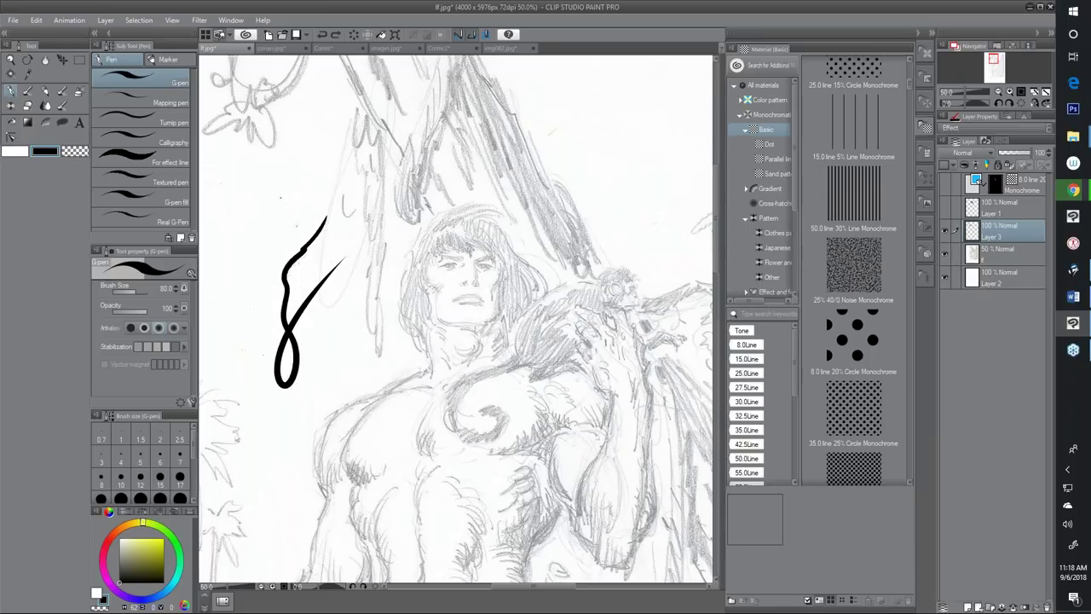
pyautogui.hotkey('ctrl', 'z')
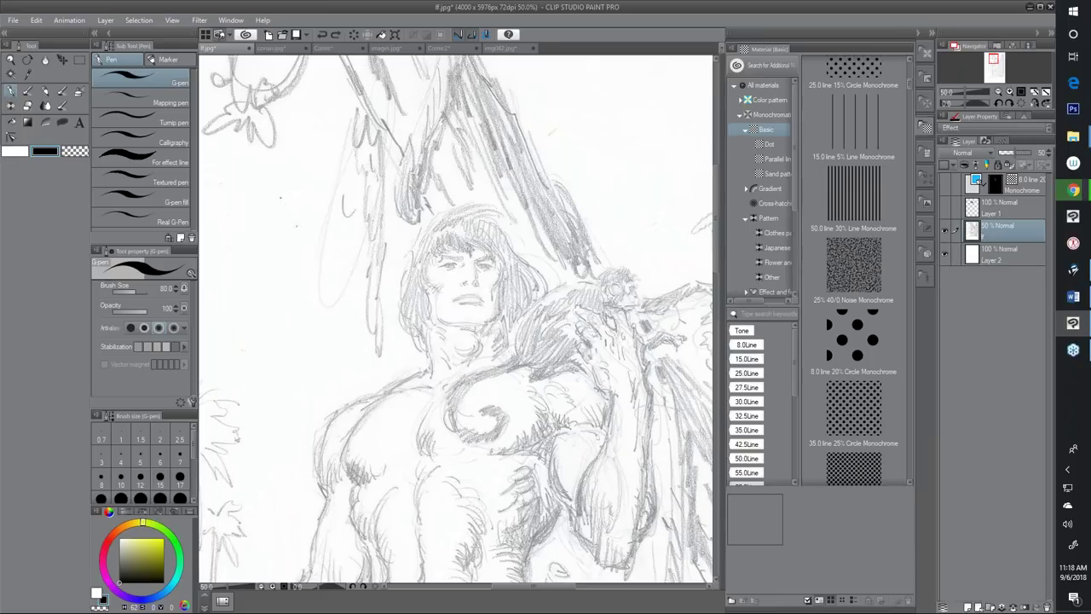
pyautogui.hotkey('ctrl', 'y')
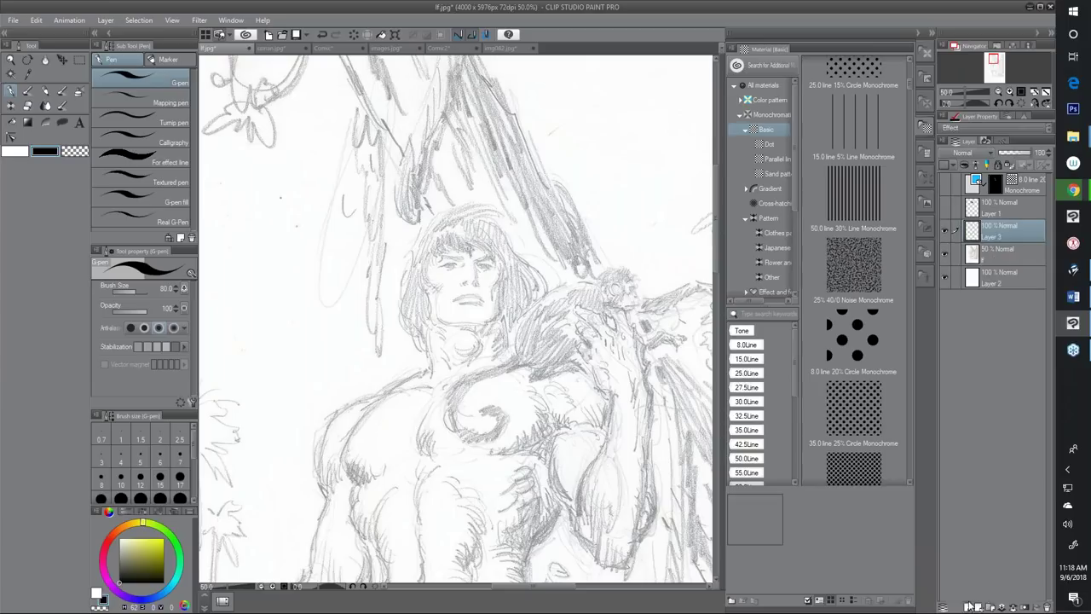
# Reduce the G-pen brush size to 20 and ink the eye, eyebrow and nose on the viewer's right of the face
pyautogui.press('[')
pyautogui.press('[')
pyautogui.press('[')
pyautogui.press('[')
pyautogui.press('[')
pyautogui.press('[')
pyautogui.press('[')
pyautogui.moveTo(474, 259); pyautogui.dragTo(600, 249)
pyautogui.hotkey('ctrl', 'z')
pyautogui.moveTo(479, 264)
pyautogui.mouseDown()
pyautogui.moveTo(472, 285)
pyautogui.moveTo(489, 273)
pyautogui.mouseUp()
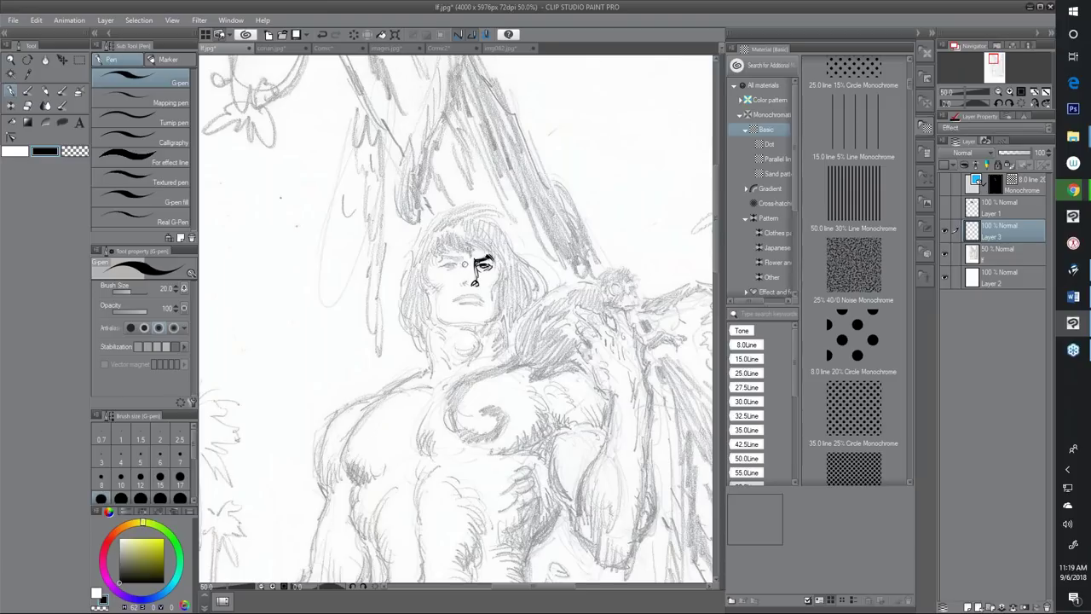
# Ink the other eye and eyebrow, the jagged fringe and the long lock of hair beside the cheek
pyautogui.moveTo(465, 257)
pyautogui.mouseDown()
pyautogui.moveTo(439, 255)
pyautogui.moveTo(460, 256)
pyautogui.mouseUp()
pyautogui.moveTo(463, 233)
pyautogui.mouseDown()
pyautogui.moveTo(437, 238)
pyautogui.moveTo(453, 221)
pyautogui.moveTo(428, 264)
pyautogui.moveTo(433, 289)
pyautogui.moveTo(422, 286)
pyautogui.moveTo(421, 330)
pyautogui.mouseUp()
pyautogui.moveTo(435, 288); pyautogui.dragTo(428, 327)
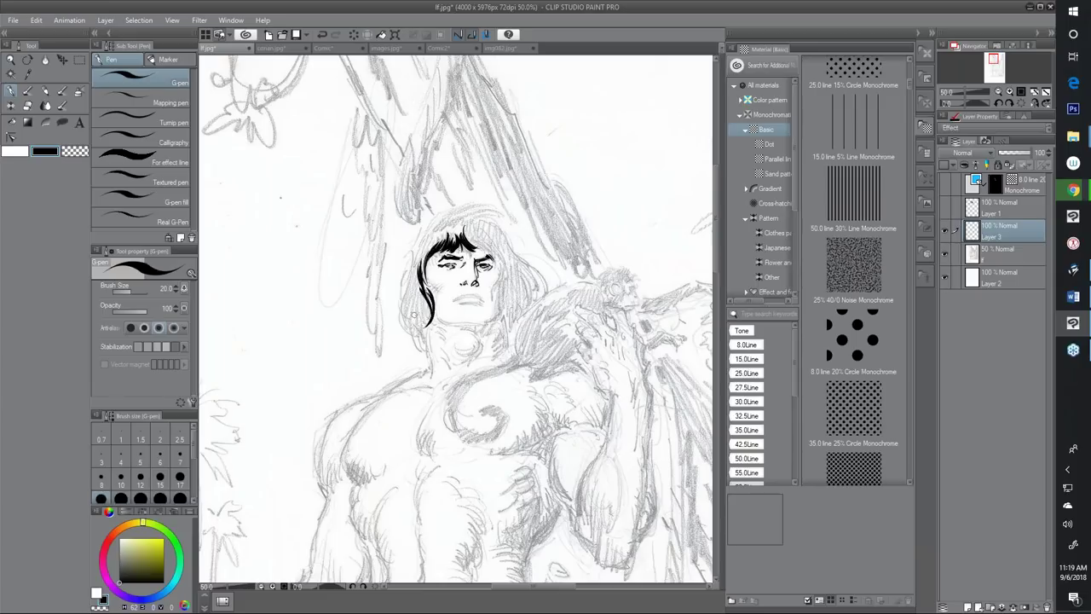
# Ink the hair around the temples, the cheek hatching, the jaw sides and the mouth
pyautogui.moveTo(426, 258); pyautogui.dragTo(423, 275)
pyautogui.moveTo(467, 234)
pyautogui.mouseDown()
pyautogui.moveTo(495, 256)
pyautogui.moveTo(491, 295)
pyautogui.mouseUp()
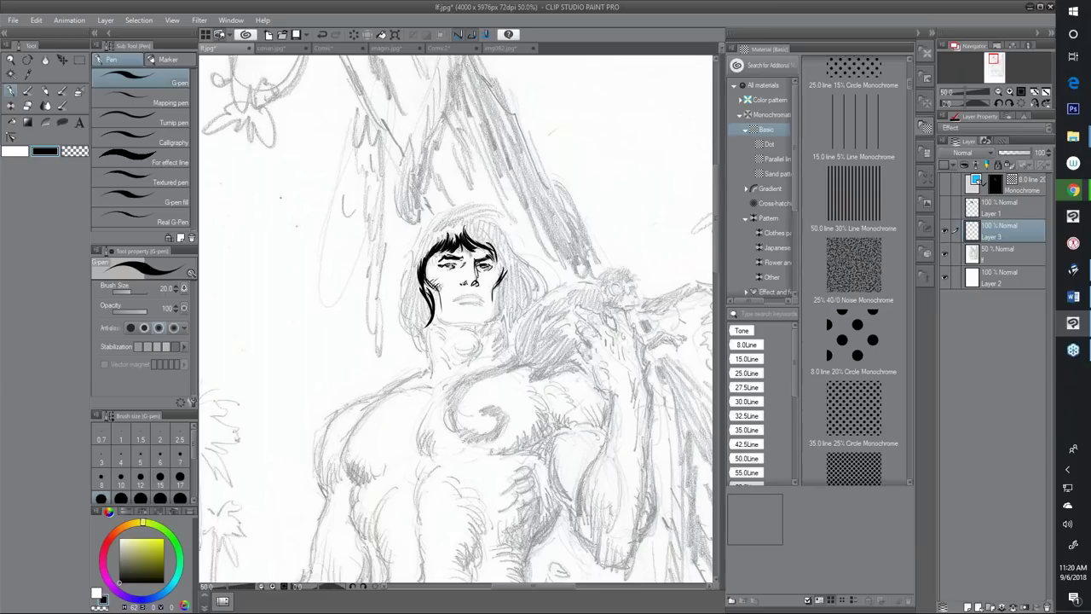
pyautogui.moveTo(426, 257)
pyautogui.mouseDown()
pyautogui.moveTo(501, 268)
pyautogui.moveTo(505, 278)
pyautogui.moveTo(473, 298)
pyautogui.moveTo(486, 299)
pyautogui.moveTo(454, 296)
pyautogui.moveTo(480, 302)
pyautogui.mouseUp()
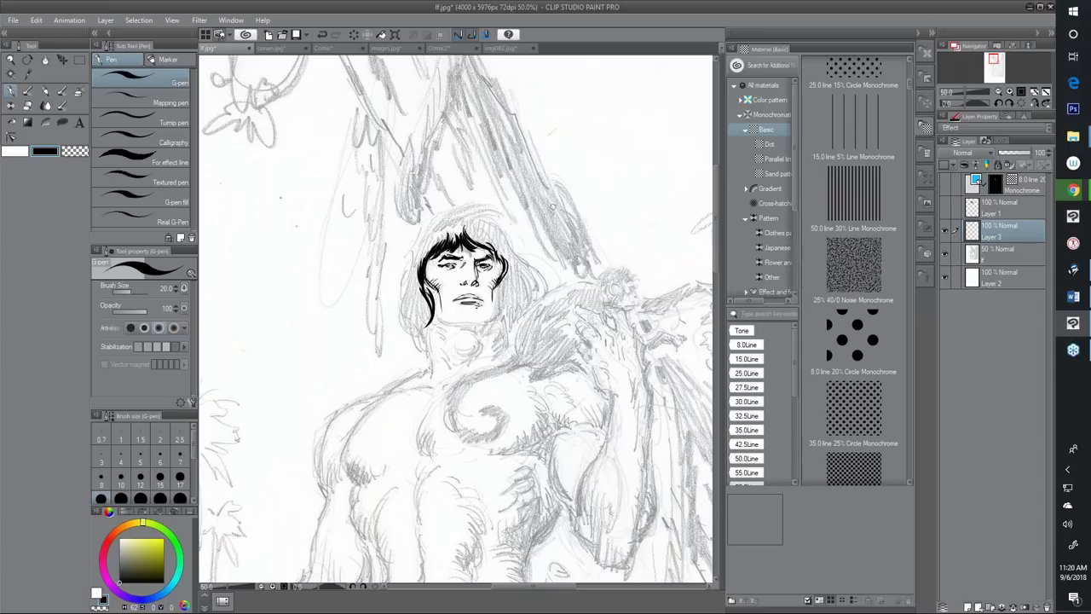
# Examine the inked face up close and compare it with the full figure and the rest of the page
pyautogui.scroll(1, 545, 209)
pyautogui.scroll(5, 546, 209)
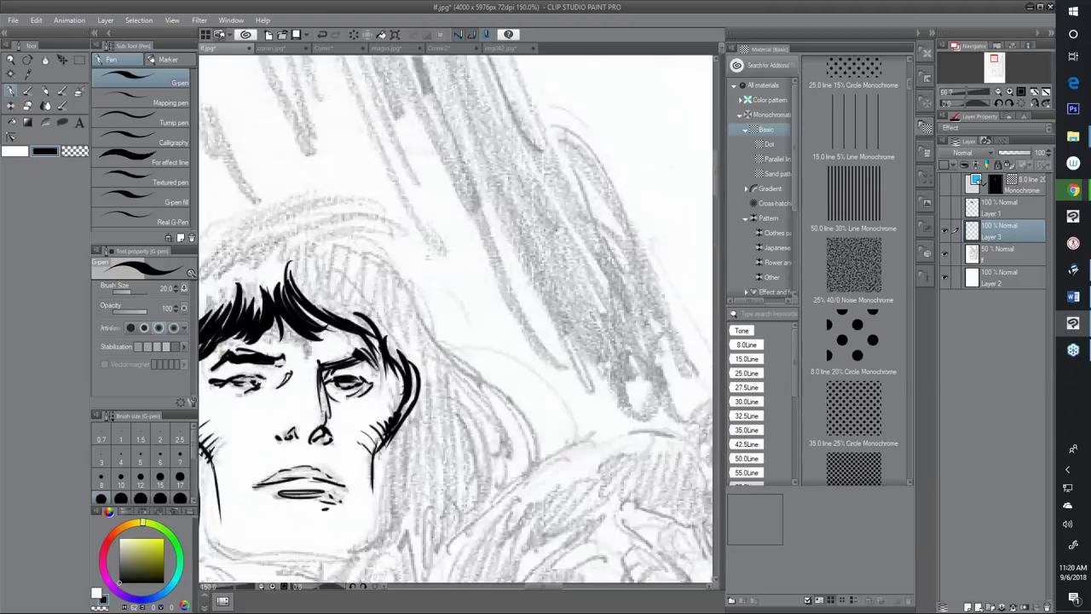
pyautogui.moveTo(470, 402); pyautogui.dragTo(642, 280)
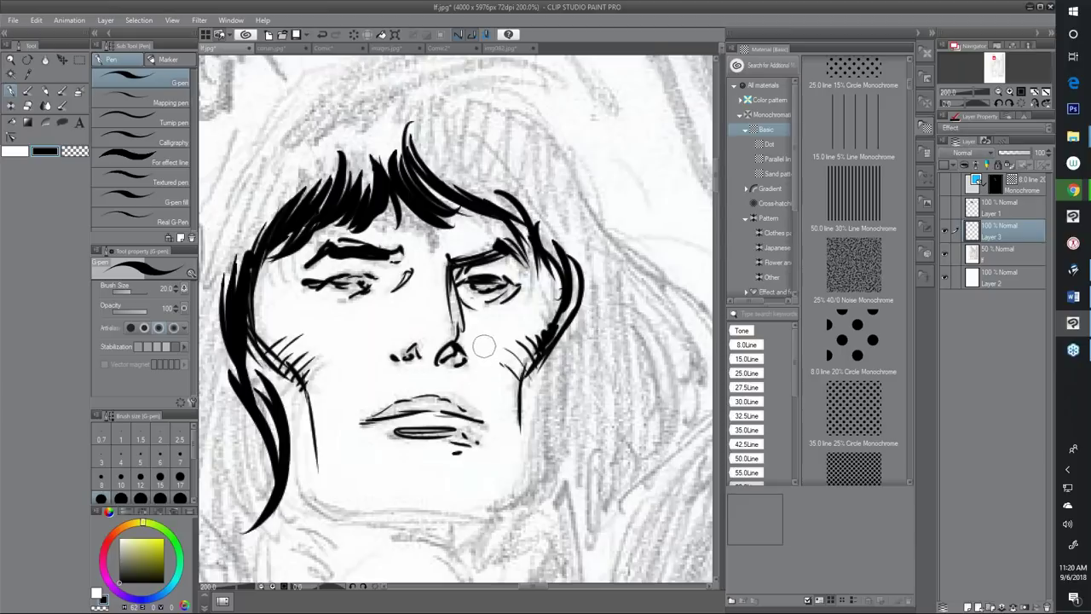
pyautogui.scroll(-1, 405, 353)
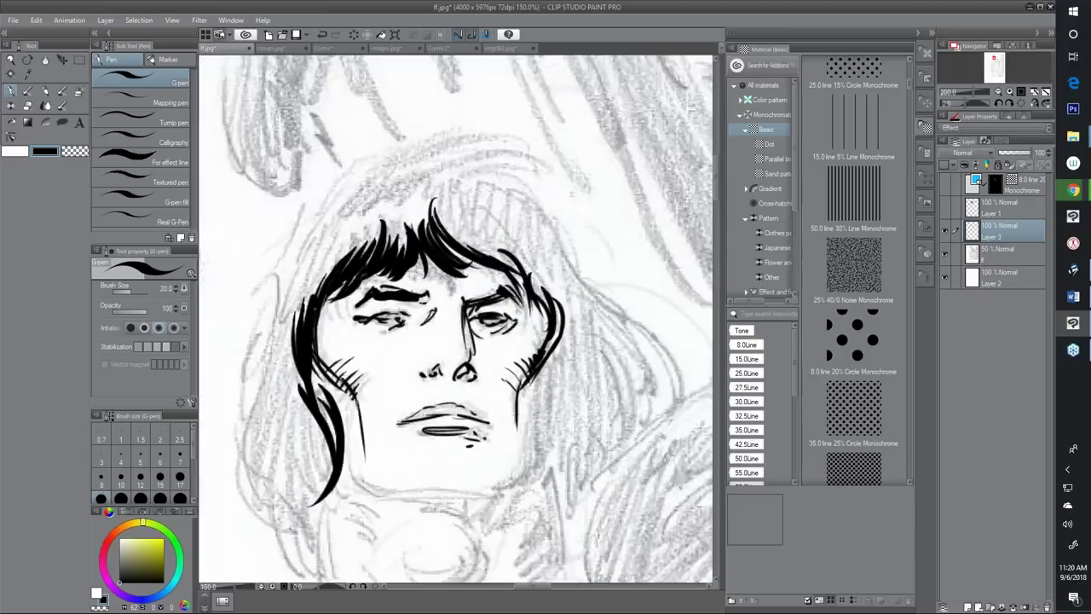
pyautogui.scroll(-3, 512, 417)
pyautogui.moveTo(533, 412); pyautogui.dragTo(496, 201)
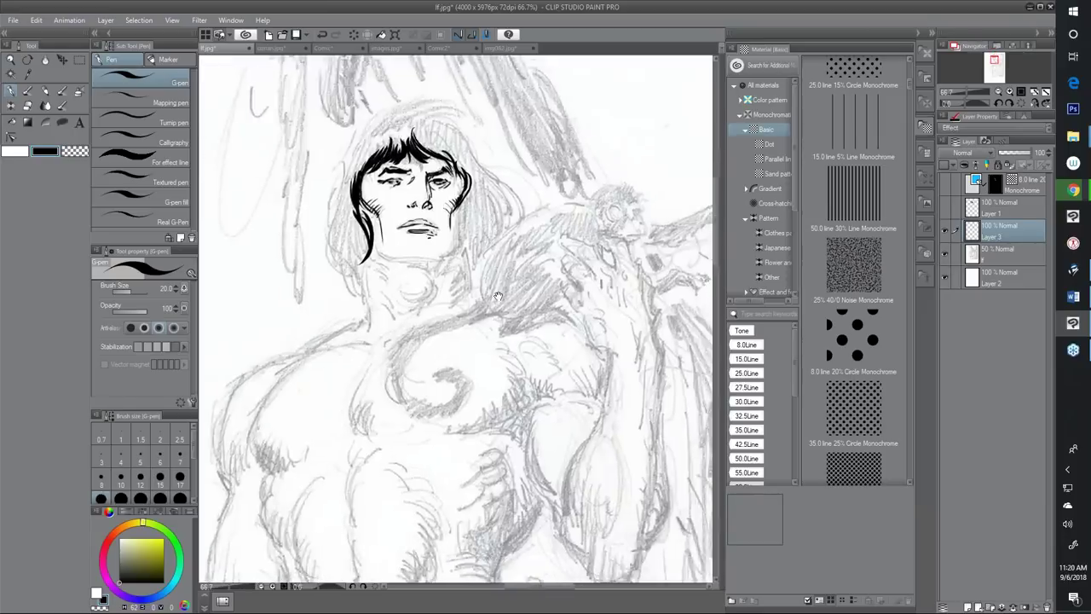
pyautogui.moveTo(498, 296); pyautogui.dragTo(542, 399)
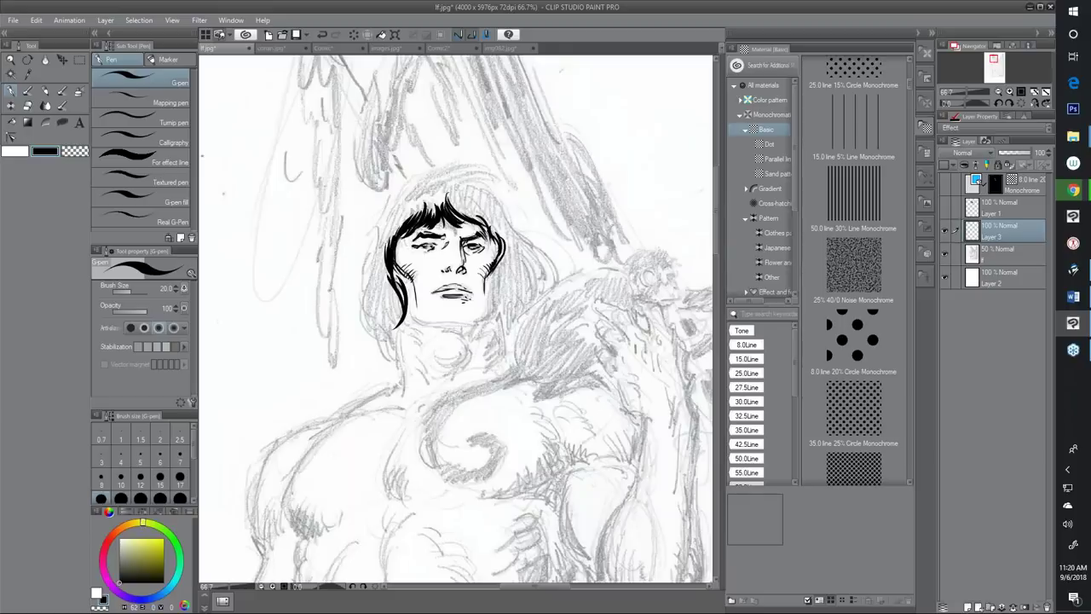
pyautogui.scroll(-1, 544, 395)
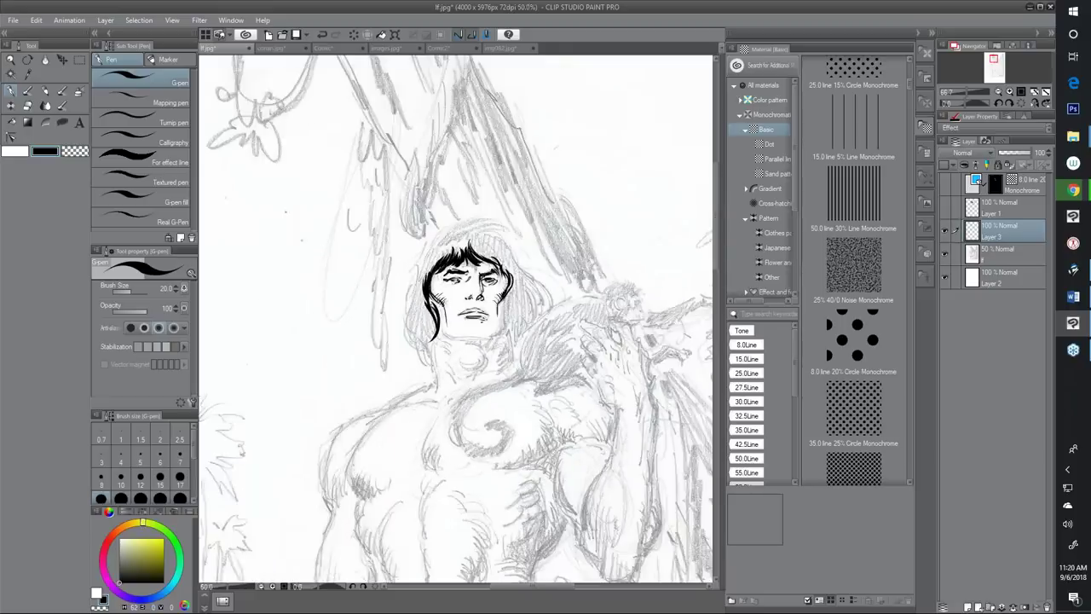
pyautogui.scroll(-2, 544, 395)
pyautogui.moveTo(592, 451); pyautogui.dragTo(563, 319)
pyautogui.scroll(1, 591, 438)
pyautogui.scroll(-3, 563, 319)
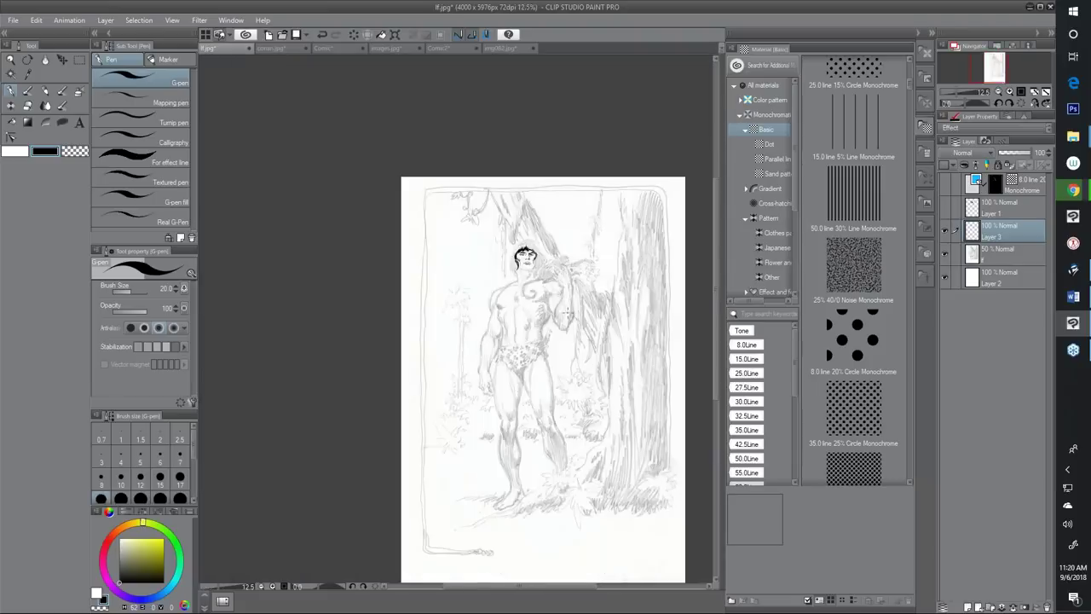
pyautogui.moveTo(563, 406); pyautogui.dragTo(455, 313)
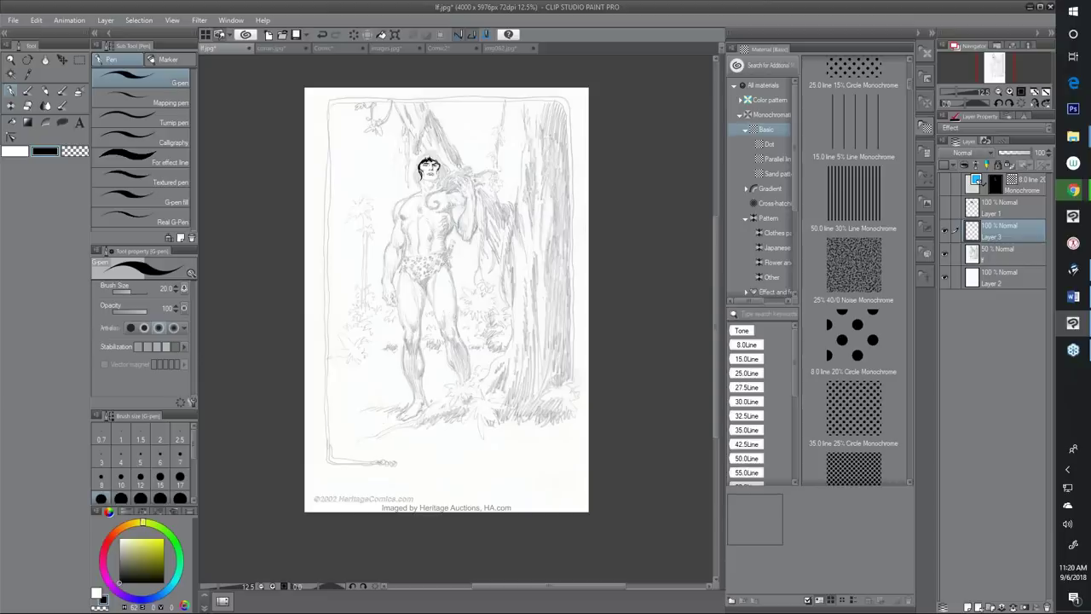
pyautogui.scroll(2, 447, 307)
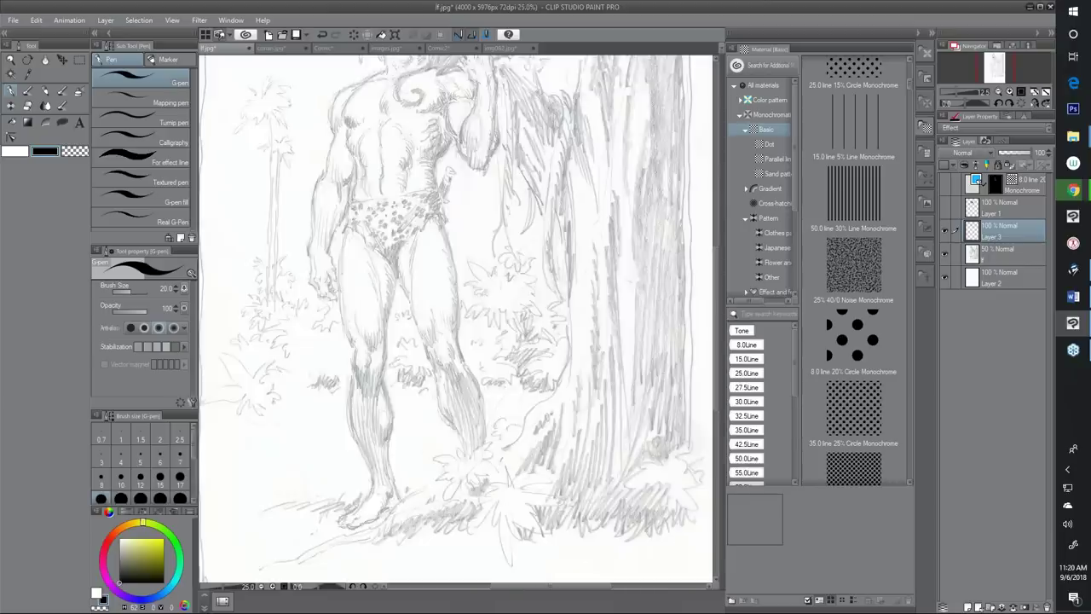
pyautogui.moveTo(560, 286); pyautogui.dragTo(586, 431)
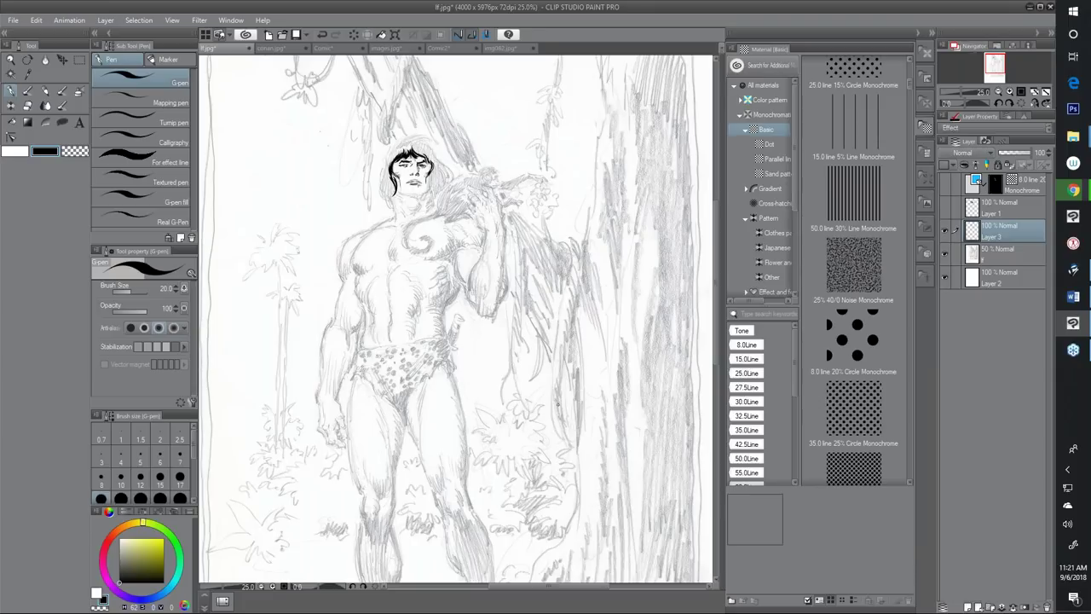
# Fill the hair on both sides of the face and a lock on the crown with solid black using Lasso fill
pyautogui.click(61, 123)
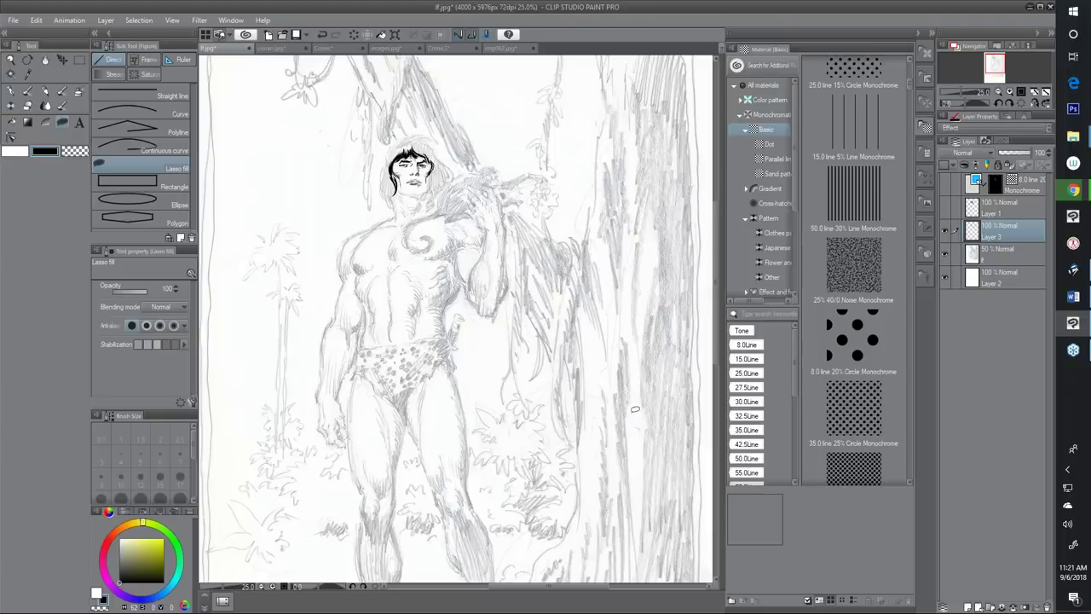
pyautogui.scroll(1, 577, 398)
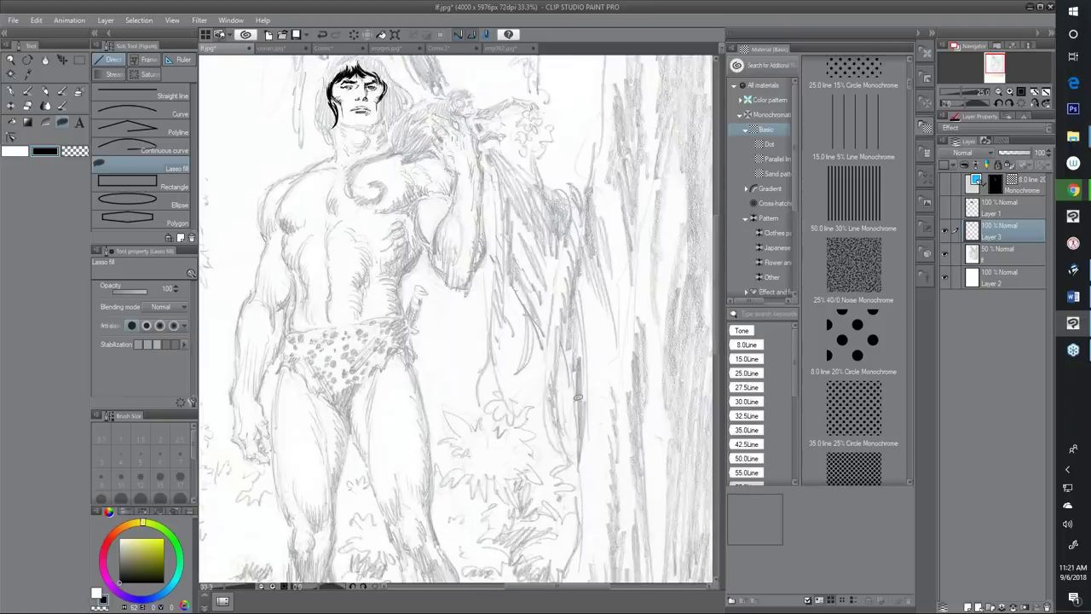
pyautogui.scroll(1, 577, 397)
pyautogui.moveTo(341, 213); pyautogui.dragTo(570, 458)
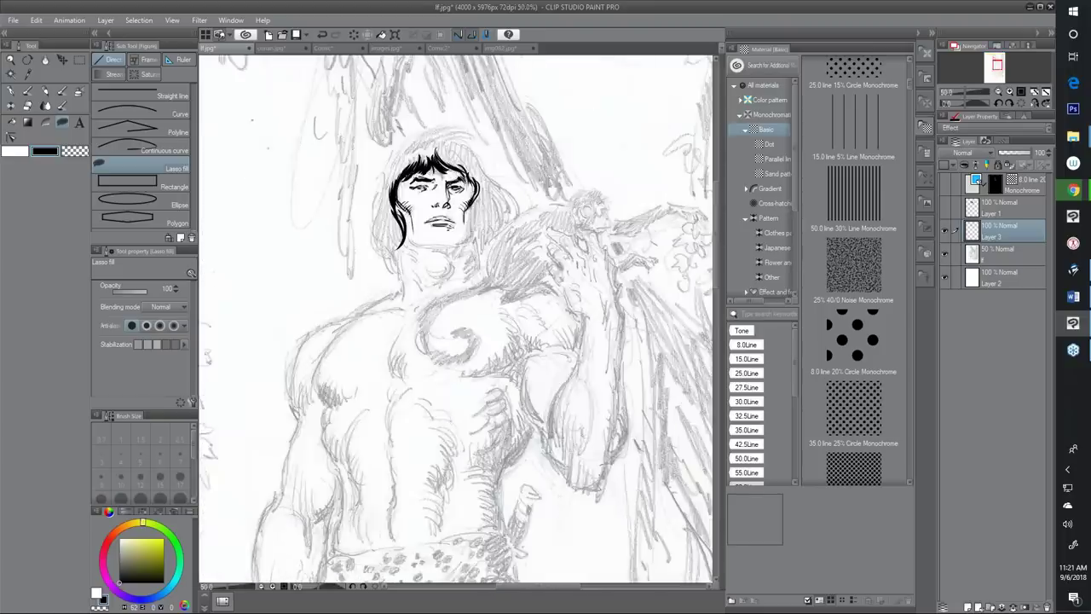
pyautogui.moveTo(412, 138)
pyautogui.mouseDown()
pyautogui.moveTo(456, 124)
pyautogui.moveTo(407, 147)
pyautogui.moveTo(469, 126)
pyautogui.moveTo(418, 141)
pyautogui.moveTo(380, 247)
pyautogui.moveTo(402, 170)
pyautogui.mouseUp()
pyautogui.moveTo(390, 183); pyautogui.dragTo(380, 232)
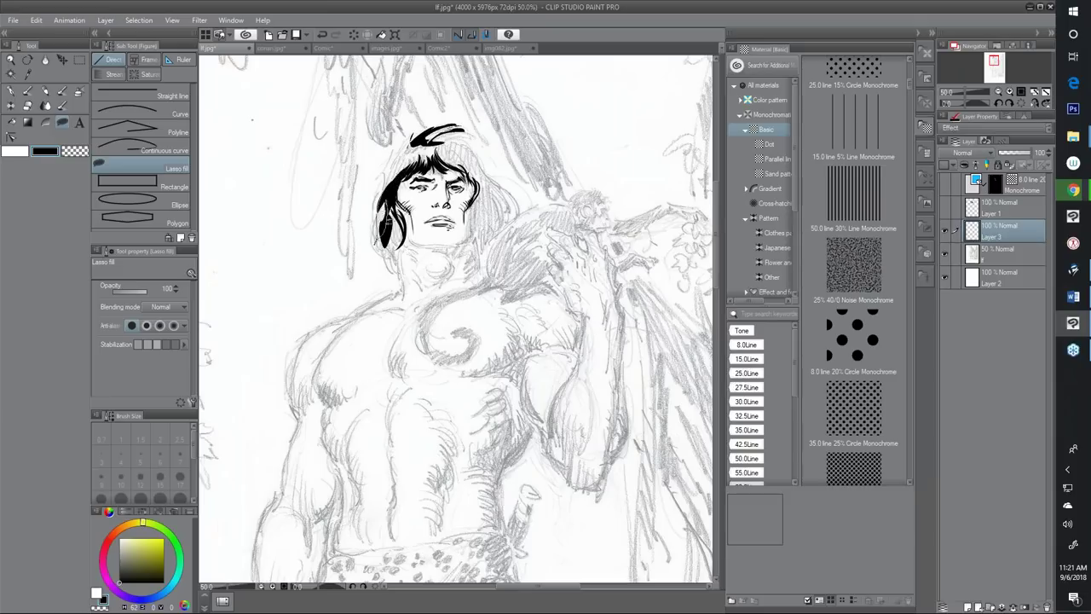
pyautogui.moveTo(399, 191)
pyautogui.mouseDown()
pyautogui.moveTo(375, 242)
pyautogui.moveTo(404, 198)
pyautogui.mouseUp()
pyautogui.moveTo(482, 189)
pyautogui.mouseDown()
pyautogui.moveTo(481, 177)
pyautogui.moveTo(479, 244)
pyautogui.moveTo(496, 175)
pyautogui.moveTo(465, 239)
pyautogui.moveTo(480, 208)
pyautogui.moveTo(485, 263)
pyautogui.moveTo(461, 249)
pyautogui.moveTo(480, 212)
pyautogui.mouseUp()
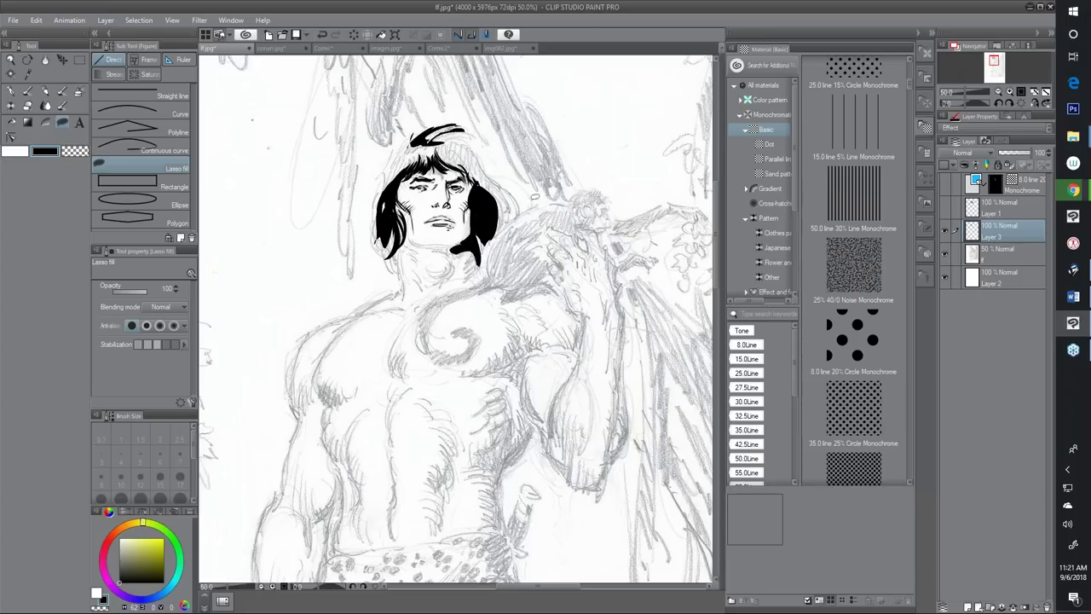
# Lasso-fill the crown, outer hair locks and neck shadow in black, adding tapered feathering strokes beside the hair on the viewer's right
pyautogui.moveTo(290, 158)
pyautogui.mouseDown()
pyautogui.moveTo(224, 320)
pyautogui.moveTo(317, 152)
pyautogui.mouseUp()
pyautogui.hotkey('ctrl', 'z')
pyautogui.click(461, 151)
pyautogui.moveTo(493, 182)
pyautogui.mouseDown()
pyautogui.moveTo(496, 225)
pyautogui.moveTo(508, 188)
pyautogui.moveTo(498, 167)
pyautogui.moveTo(510, 181)
pyautogui.moveTo(500, 156)
pyautogui.moveTo(512, 186)
pyautogui.moveTo(515, 154)
pyautogui.moveTo(528, 176)
pyautogui.moveTo(530, 162)
pyautogui.mouseUp()
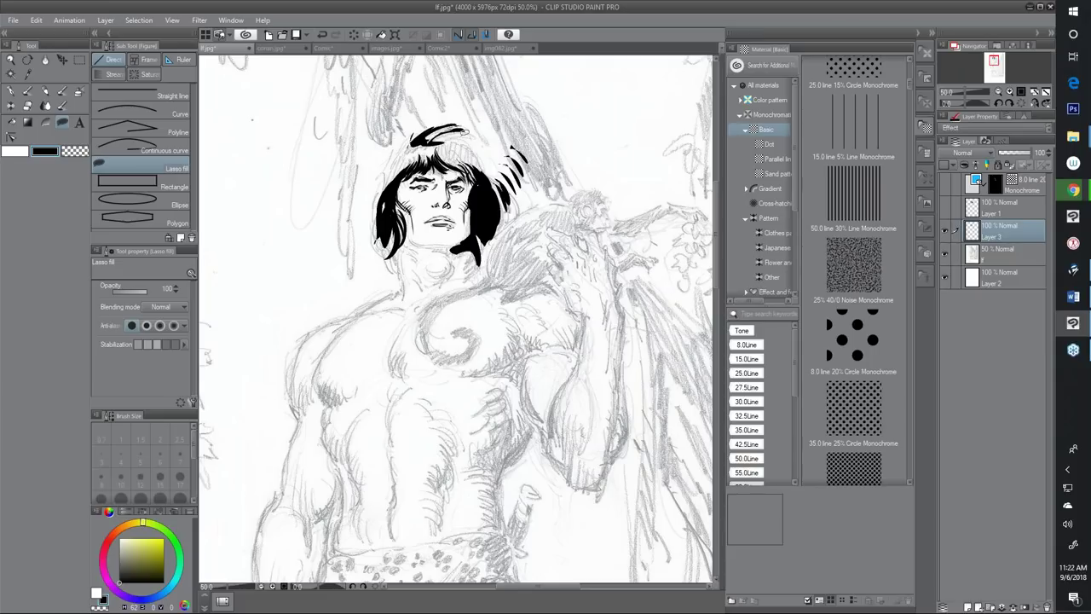
pyautogui.moveTo(437, 133)
pyautogui.mouseDown()
pyautogui.moveTo(453, 124)
pyautogui.moveTo(486, 169)
pyautogui.moveTo(435, 128)
pyautogui.moveTo(450, 128)
pyautogui.moveTo(388, 179)
pyautogui.moveTo(379, 218)
pyautogui.moveTo(386, 254)
pyautogui.moveTo(401, 247)
pyautogui.moveTo(403, 289)
pyautogui.mouseUp()
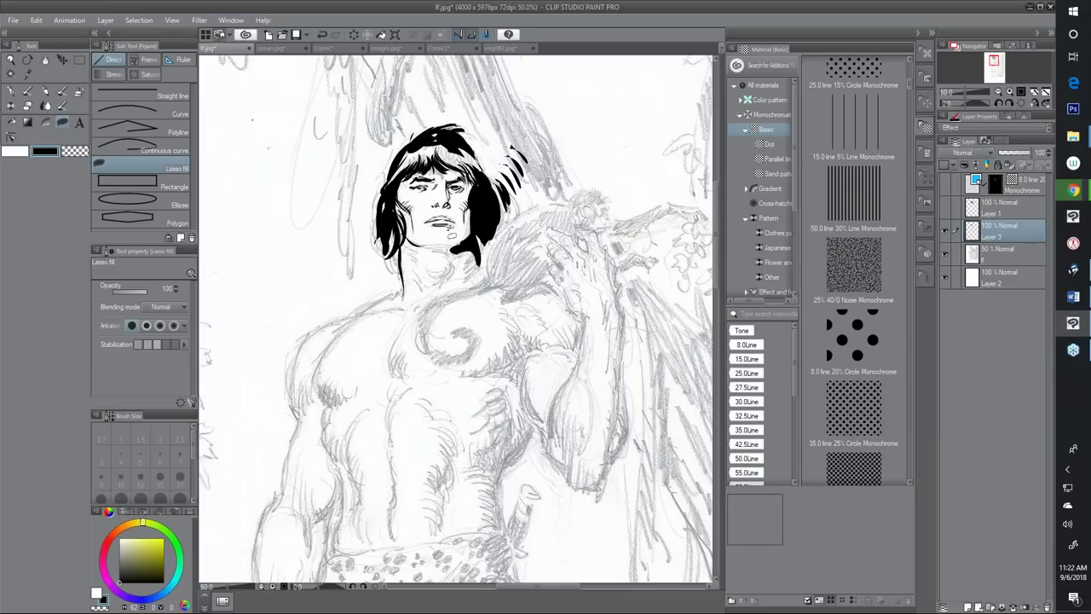
pyautogui.moveTo(433, 245)
pyautogui.mouseDown()
pyautogui.moveTo(479, 243)
pyautogui.moveTo(466, 269)
pyautogui.moveTo(477, 262)
pyautogui.moveTo(474, 247)
pyautogui.moveTo(454, 267)
pyautogui.mouseUp()
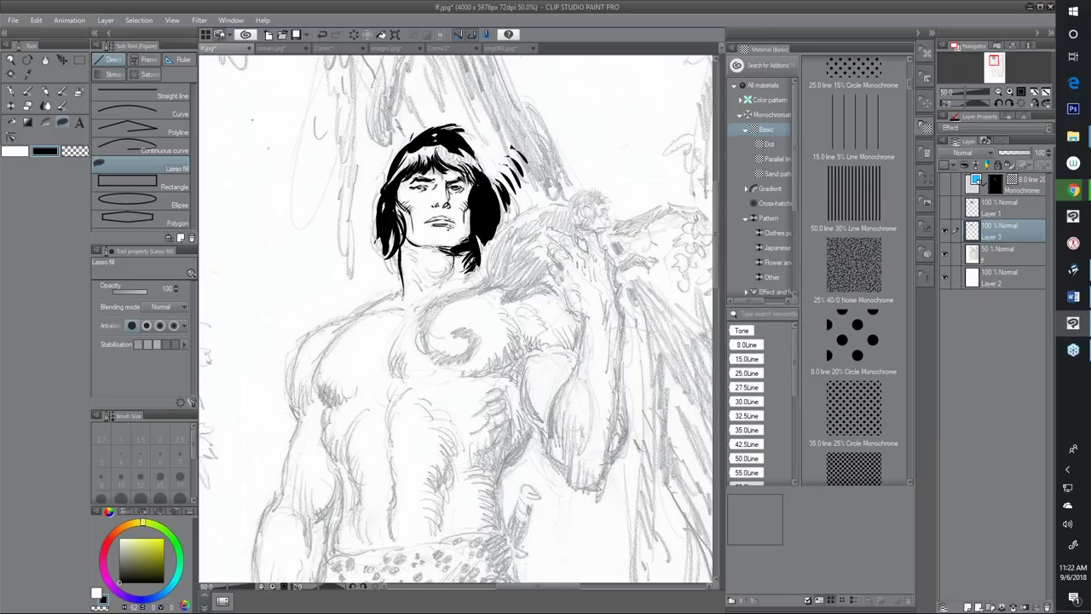
pyautogui.moveTo(466, 137)
pyautogui.mouseDown()
pyautogui.moveTo(479, 170)
pyautogui.moveTo(461, 147)
pyautogui.moveTo(503, 223)
pyautogui.mouseUp()
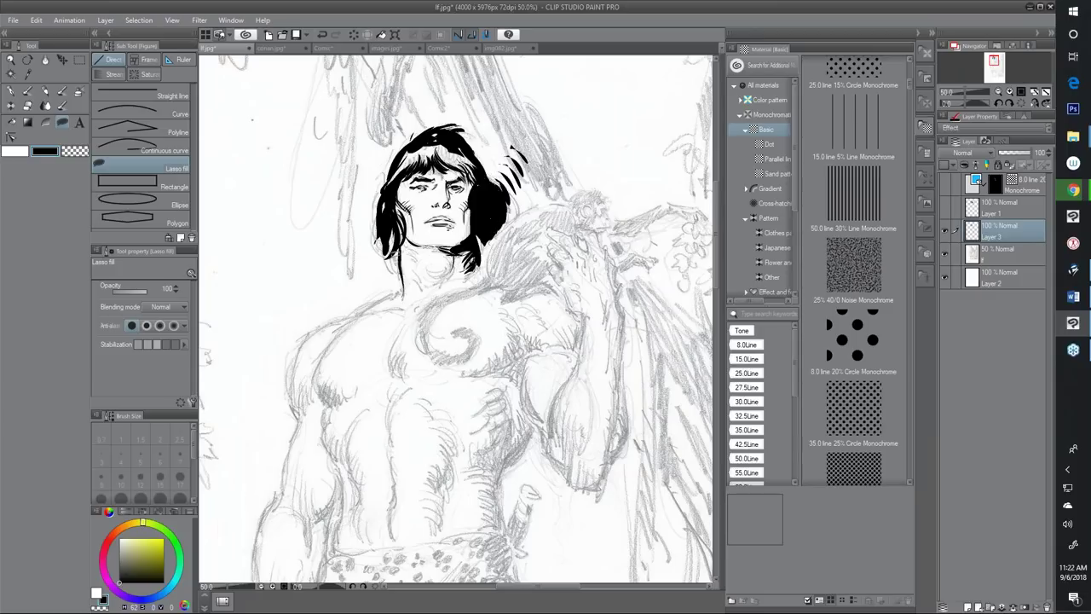
pyautogui.moveTo(399, 228)
pyautogui.mouseDown()
pyautogui.moveTo(384, 267)
pyautogui.moveTo(404, 274)
pyautogui.moveTo(406, 229)
pyautogui.moveTo(392, 283)
pyautogui.moveTo(396, 248)
pyautogui.moveTo(382, 237)
pyautogui.mouseUp()
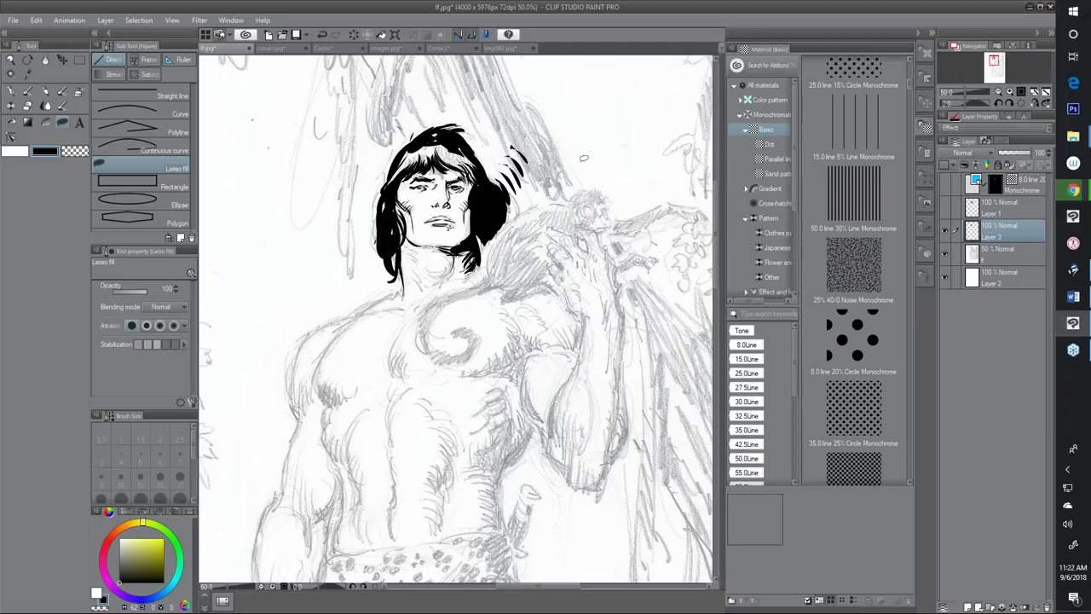
# Lasso-fill the trunk shadow behind the head and the black shapes of the monkey's head, back and upper tail
pyautogui.moveTo(503, 88)
pyautogui.mouseDown()
pyautogui.moveTo(519, 150)
pyautogui.moveTo(486, 75)
pyautogui.moveTo(542, 188)
pyautogui.moveTo(483, 61)
pyautogui.moveTo(570, 195)
pyautogui.moveTo(501, 72)
pyautogui.mouseUp()
pyautogui.moveTo(534, 112)
pyautogui.mouseDown()
pyautogui.moveTo(563, 179)
pyautogui.moveTo(510, 98)
pyautogui.moveTo(471, 65)
pyautogui.moveTo(482, 75)
pyautogui.mouseUp()
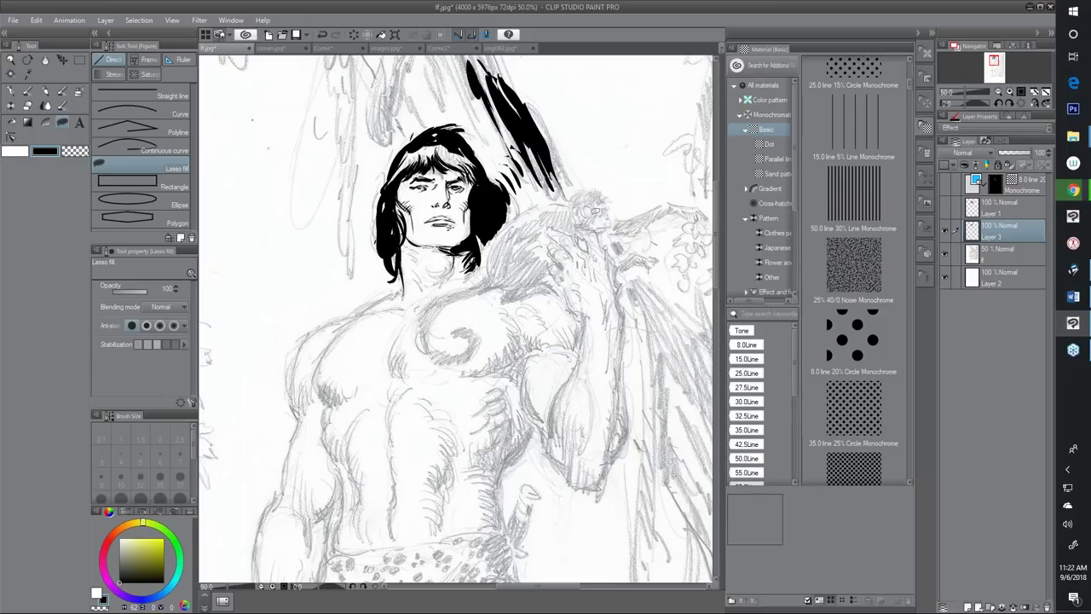
pyautogui.moveTo(573, 208)
pyautogui.mouseDown()
pyautogui.moveTo(524, 220)
pyautogui.moveTo(495, 243)
pyautogui.moveTo(493, 278)
pyautogui.moveTo(502, 278)
pyautogui.mouseUp()
pyautogui.moveTo(512, 277)
pyautogui.mouseDown()
pyautogui.moveTo(510, 298)
pyautogui.moveTo(551, 287)
pyautogui.moveTo(512, 253)
pyautogui.moveTo(596, 193)
pyautogui.moveTo(580, 193)
pyautogui.moveTo(576, 203)
pyautogui.moveTo(605, 196)
pyautogui.moveTo(588, 207)
pyautogui.moveTo(576, 196)
pyautogui.moveTo(597, 193)
pyautogui.mouseUp()
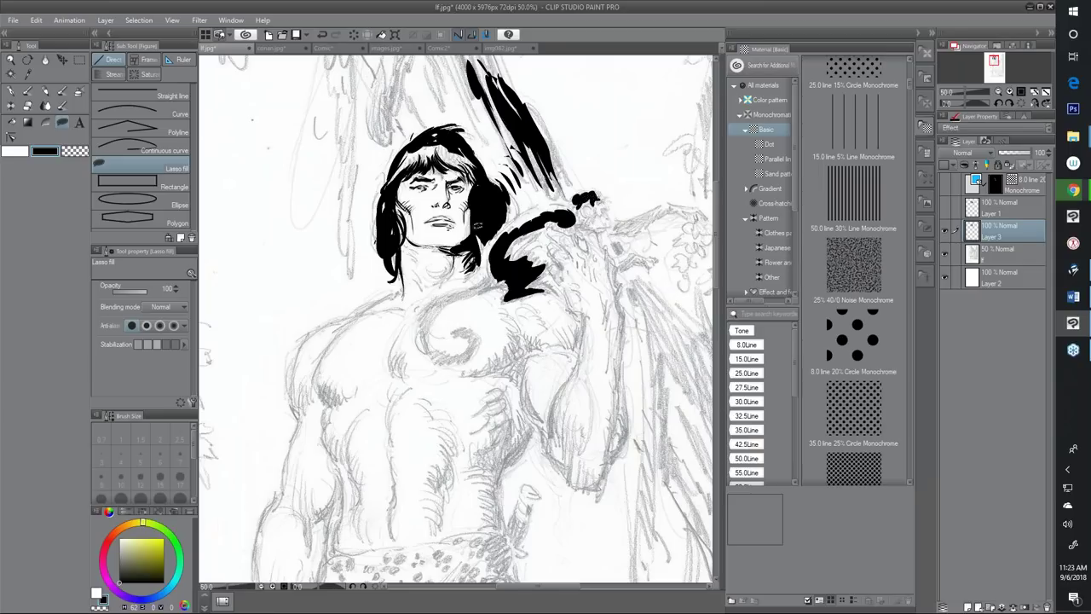
pyautogui.moveTo(443, 159); pyautogui.dragTo(436, 177)
pyautogui.moveTo(494, 269)
pyautogui.mouseDown()
pyautogui.moveTo(428, 302)
pyautogui.moveTo(423, 337)
pyautogui.moveTo(459, 298)
pyautogui.moveTo(515, 266)
pyautogui.mouseUp()
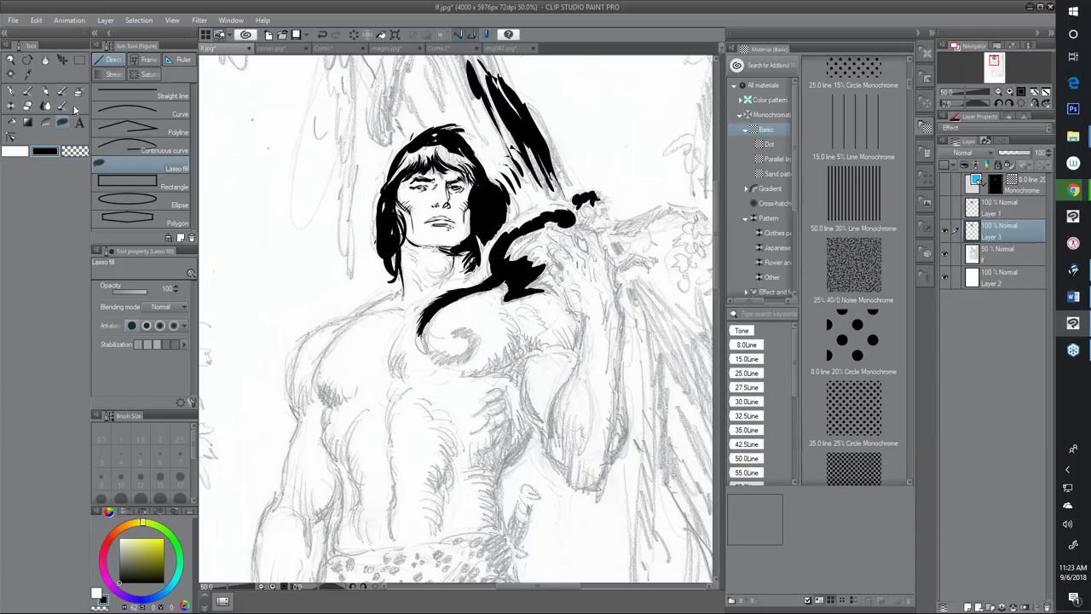
# Use the G-pen with transparent colour to cut fine hatching into the trunk shadow and strands into the hair on the viewer's right
pyautogui.click(11, 91)
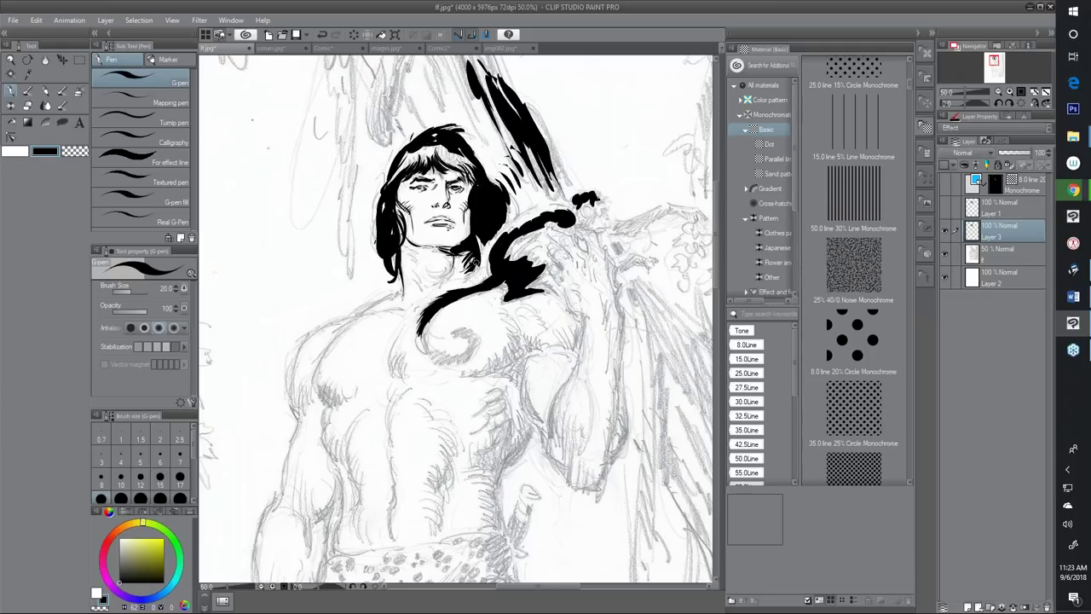
pyautogui.click(78, 151)
pyautogui.moveTo(537, 117)
pyautogui.mouseDown()
pyautogui.moveTo(512, 155)
pyautogui.moveTo(520, 142)
pyautogui.moveTo(527, 169)
pyautogui.moveTo(505, 175)
pyautogui.moveTo(497, 203)
pyautogui.mouseUp()
pyautogui.moveTo(524, 160); pyautogui.dragTo(513, 186)
pyautogui.moveTo(517, 179)
pyautogui.mouseDown()
pyautogui.moveTo(505, 192)
pyautogui.moveTo(513, 190)
pyautogui.mouseUp()
pyautogui.moveTo(512, 184)
pyautogui.mouseDown()
pyautogui.moveTo(491, 231)
pyautogui.moveTo(497, 208)
pyautogui.mouseUp()
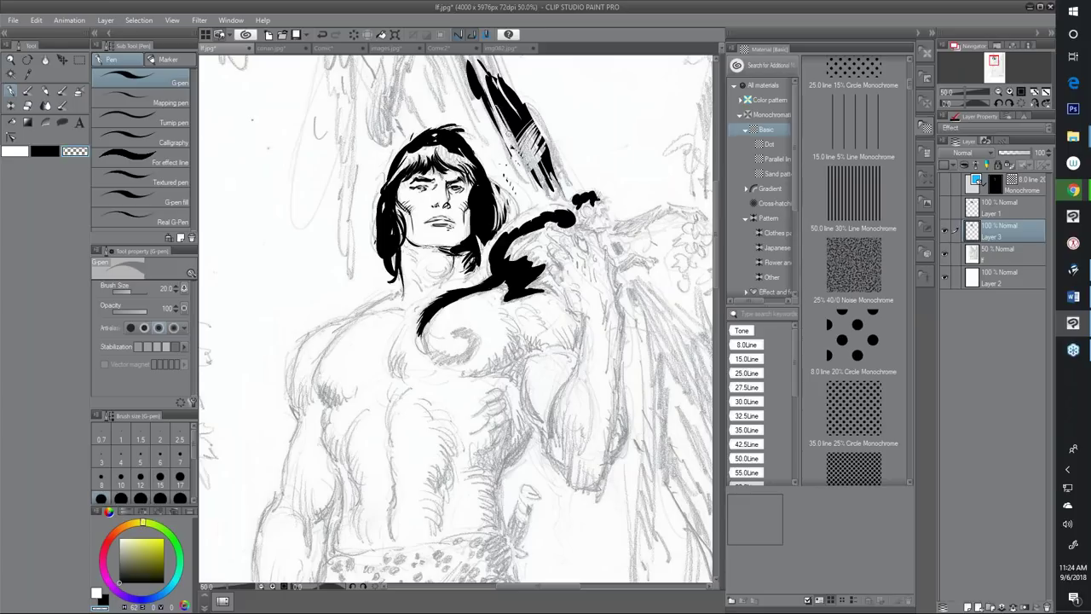
pyautogui.moveTo(536, 177)
pyautogui.mouseDown()
pyautogui.moveTo(535, 139)
pyautogui.moveTo(542, 150)
pyautogui.mouseUp()
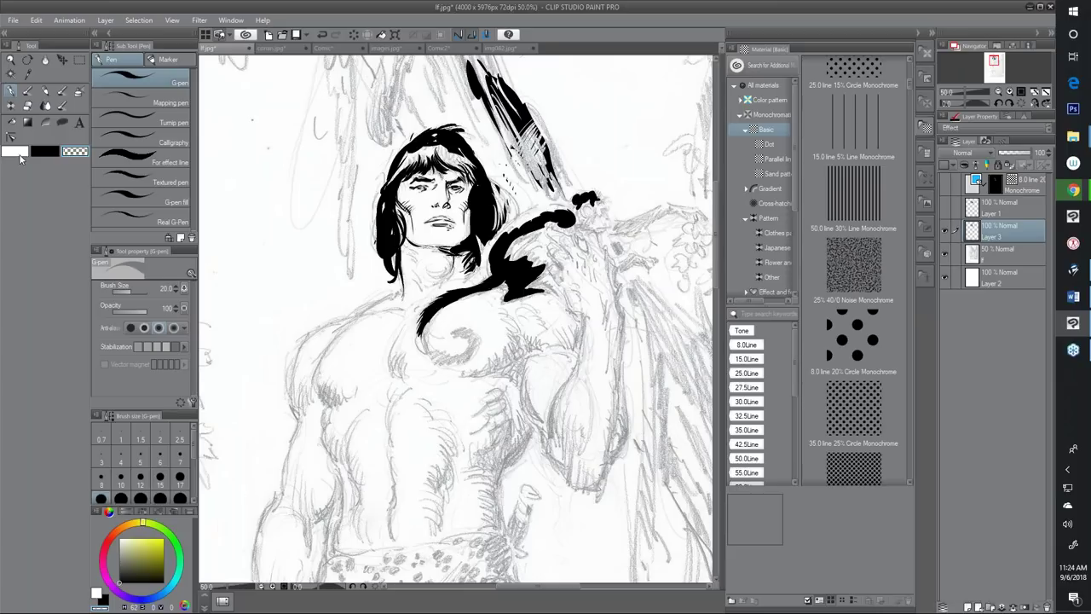
# Add white strand highlights to the hair with the G-pen and ink loose black tips and outer locks around them
pyautogui.click(14, 152)
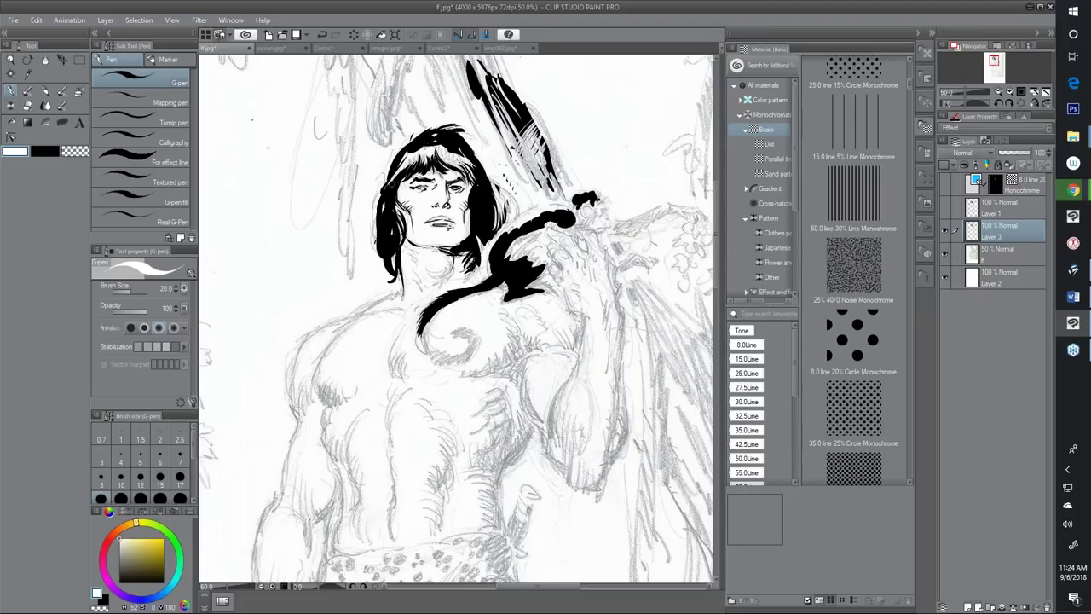
pyautogui.moveTo(402, 162)
pyautogui.mouseDown()
pyautogui.moveTo(375, 206)
pyautogui.moveTo(377, 220)
pyautogui.moveTo(395, 187)
pyautogui.moveTo(384, 229)
pyautogui.mouseUp()
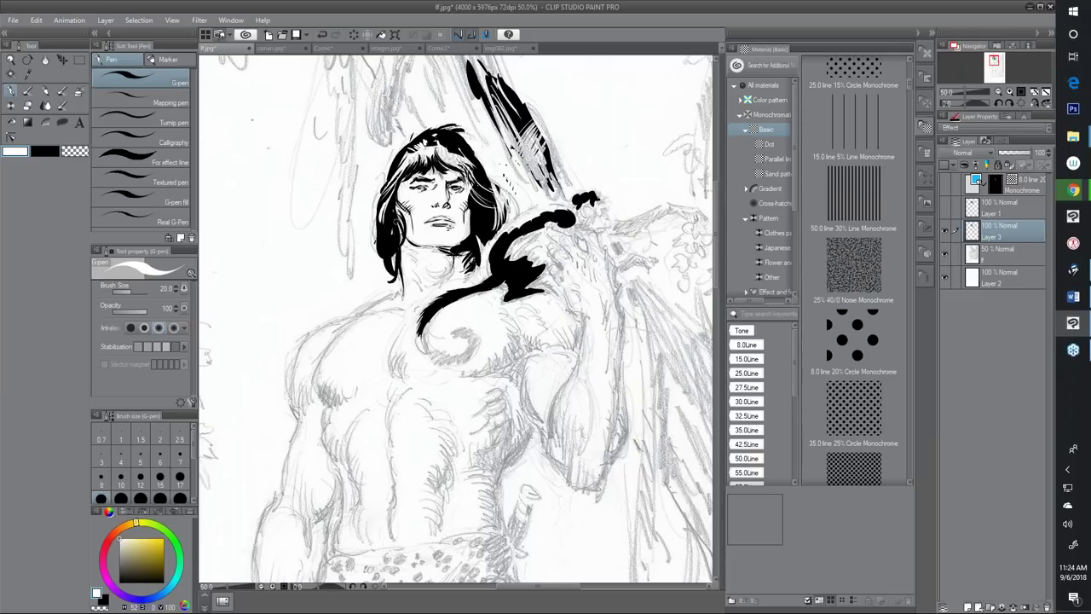
pyautogui.press('x')
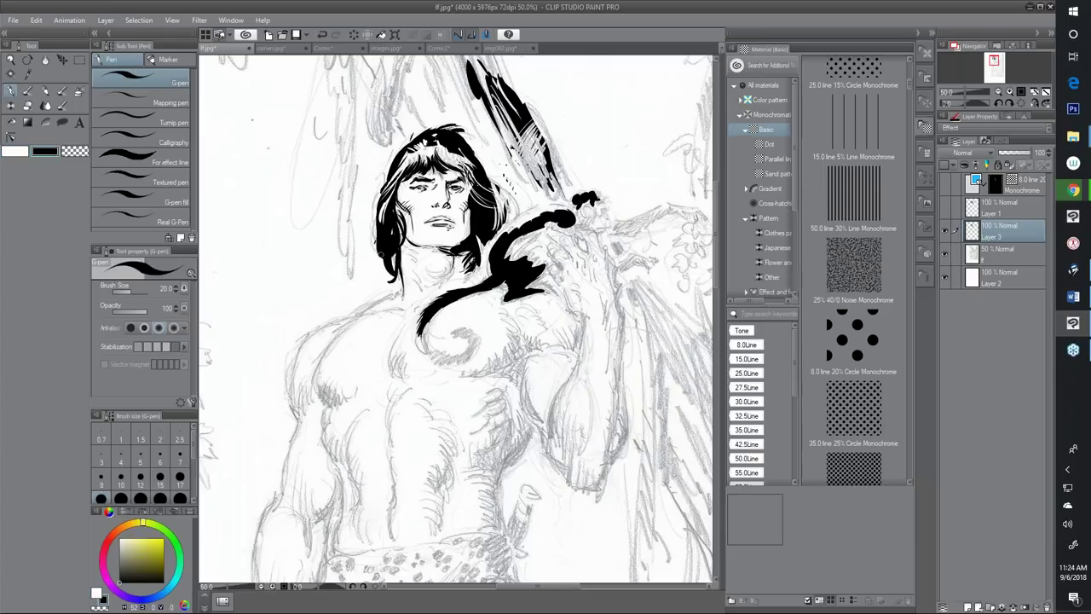
pyautogui.moveTo(388, 223)
pyautogui.mouseDown()
pyautogui.moveTo(376, 248)
pyautogui.moveTo(389, 261)
pyautogui.moveTo(384, 281)
pyautogui.moveTo(399, 282)
pyautogui.mouseUp()
pyautogui.moveTo(411, 143)
pyautogui.mouseDown()
pyautogui.moveTo(392, 183)
pyautogui.moveTo(429, 133)
pyautogui.mouseUp()
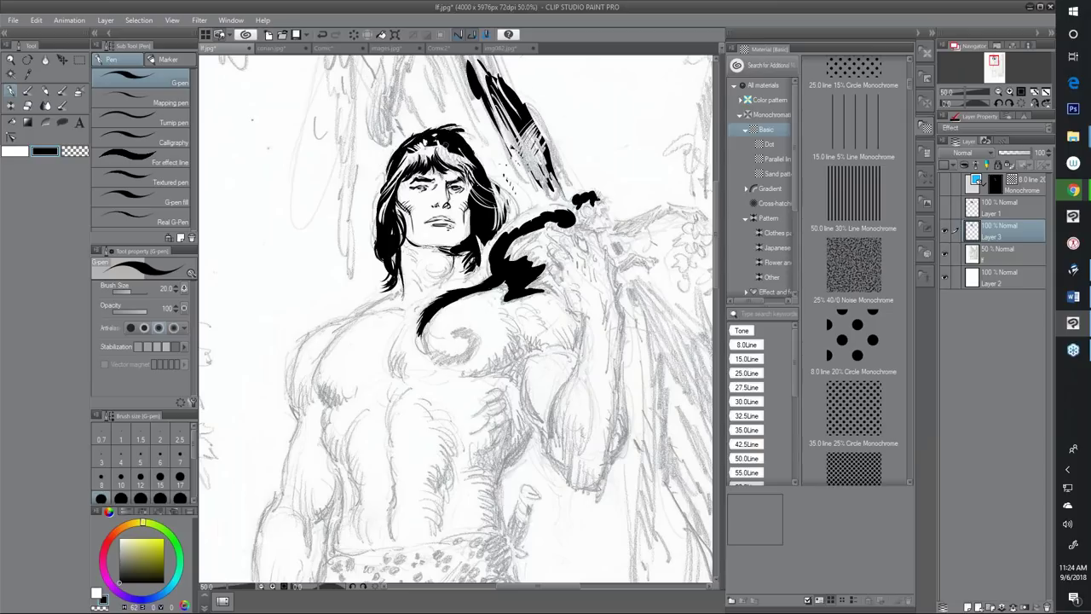
pyautogui.press('x')
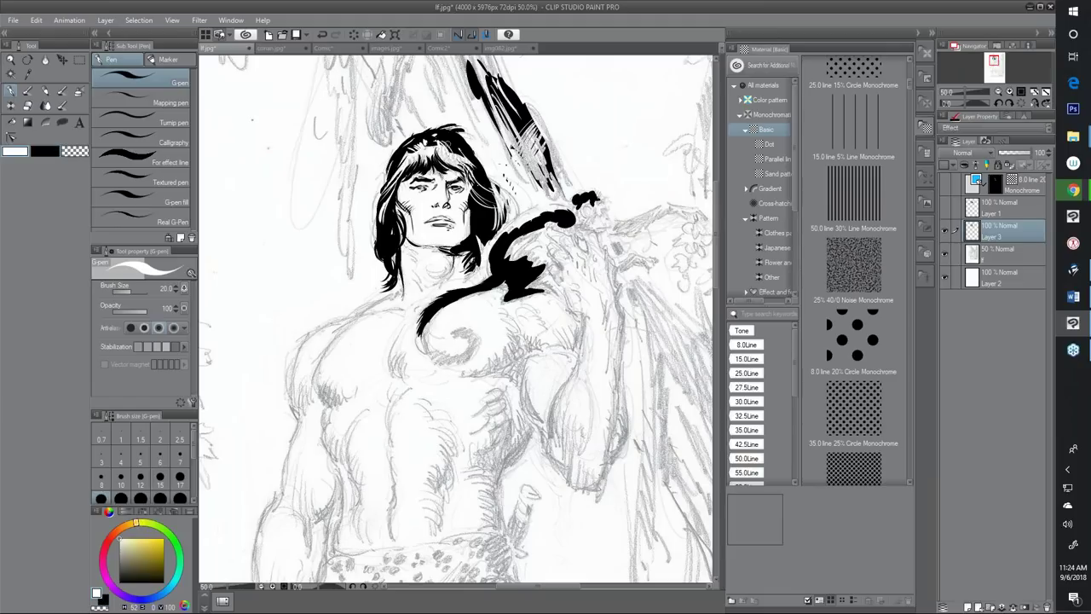
pyautogui.press('x')
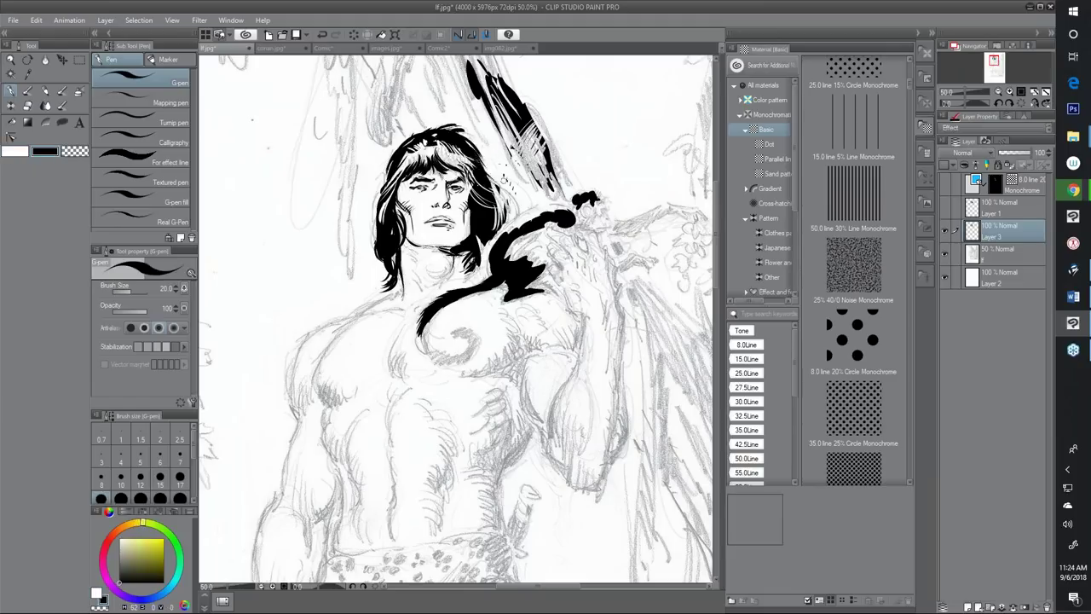
pyautogui.moveTo(491, 189); pyautogui.dragTo(509, 214)
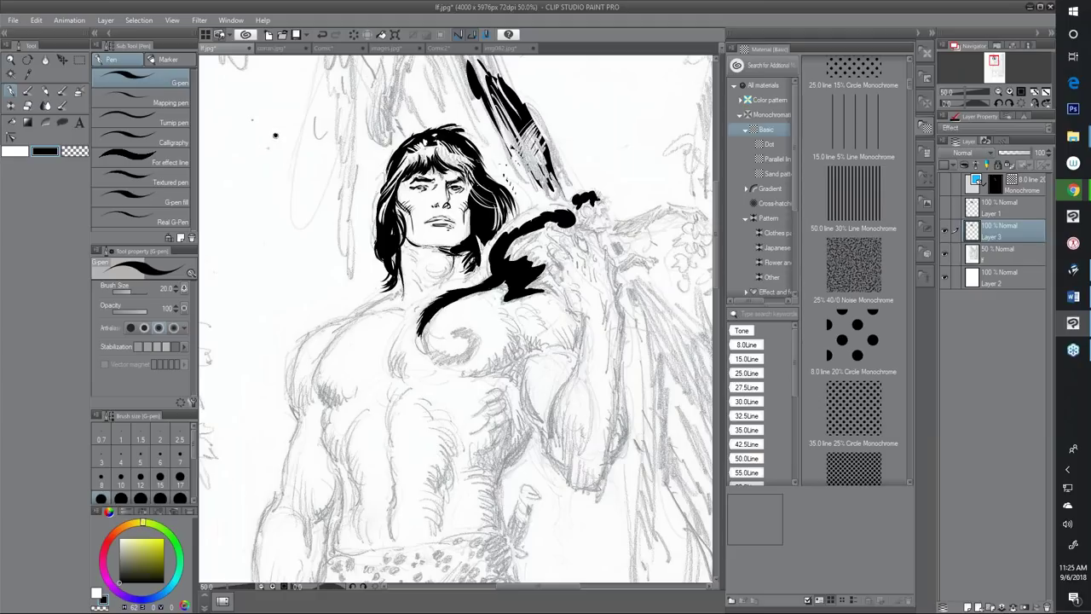
# Test single long tapering G-pen curves in both directions on the empty area beside the figure, undoing each one
pyautogui.moveTo(275, 135); pyautogui.dragTo(252, 350)
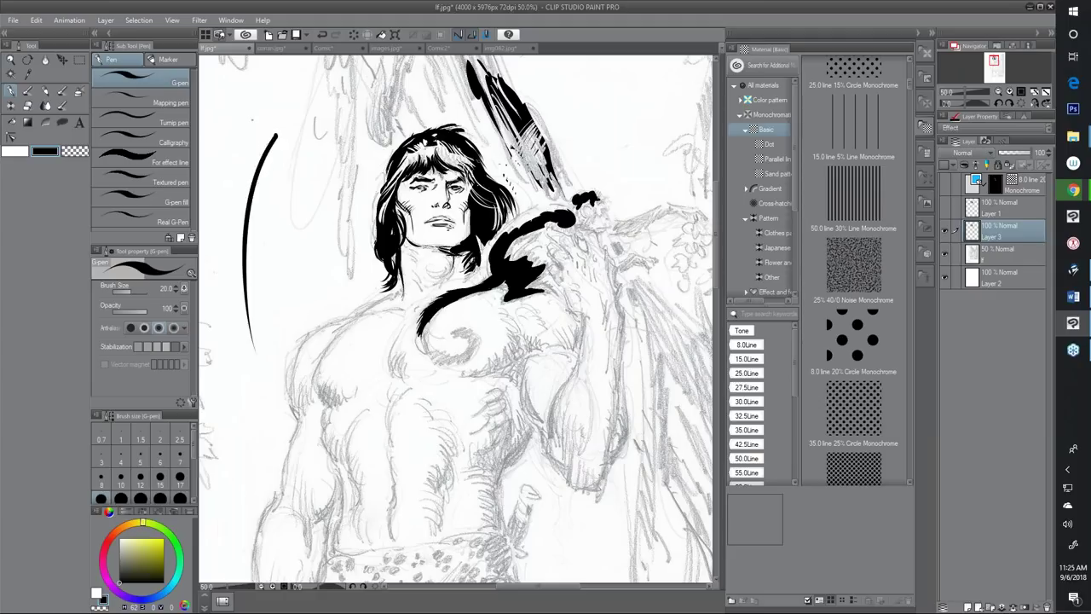
pyautogui.hotkey('ctrl', 'z')
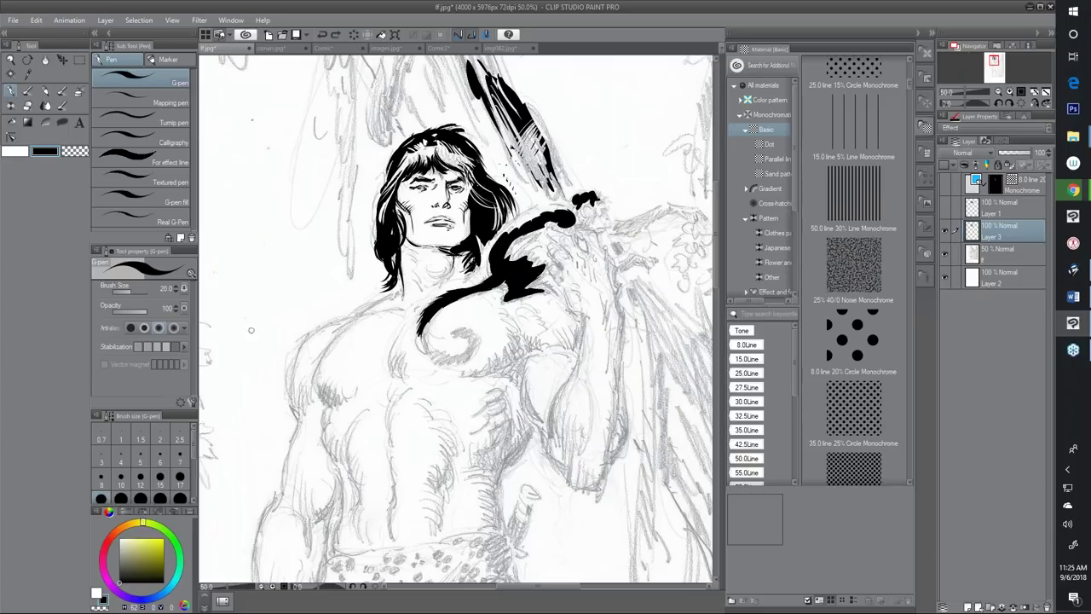
pyautogui.moveTo(257, 338); pyautogui.dragTo(288, 120)
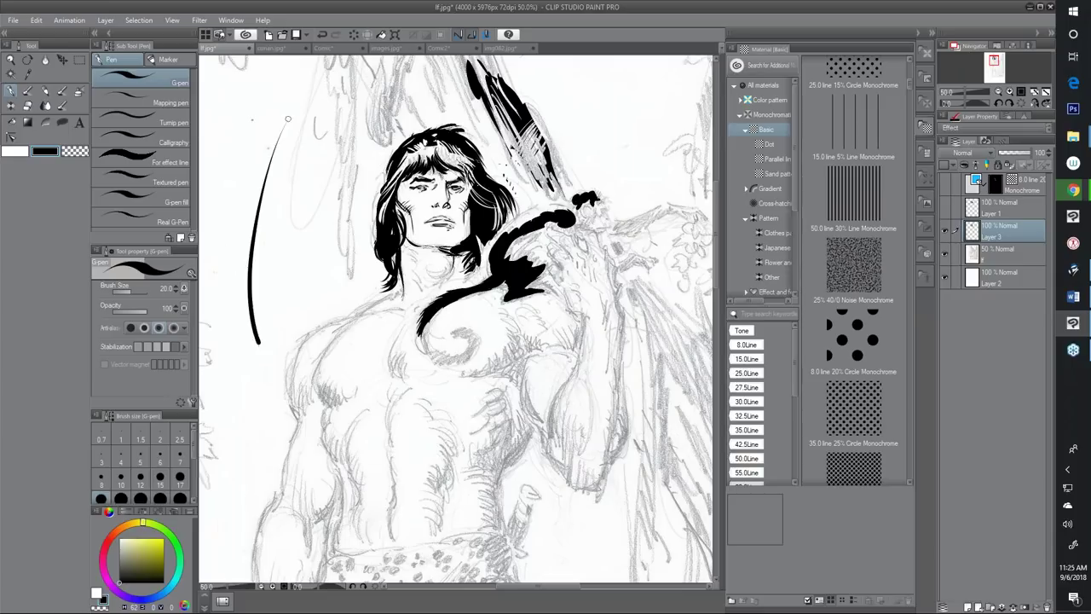
pyautogui.hotkey('ctrl', 'z')
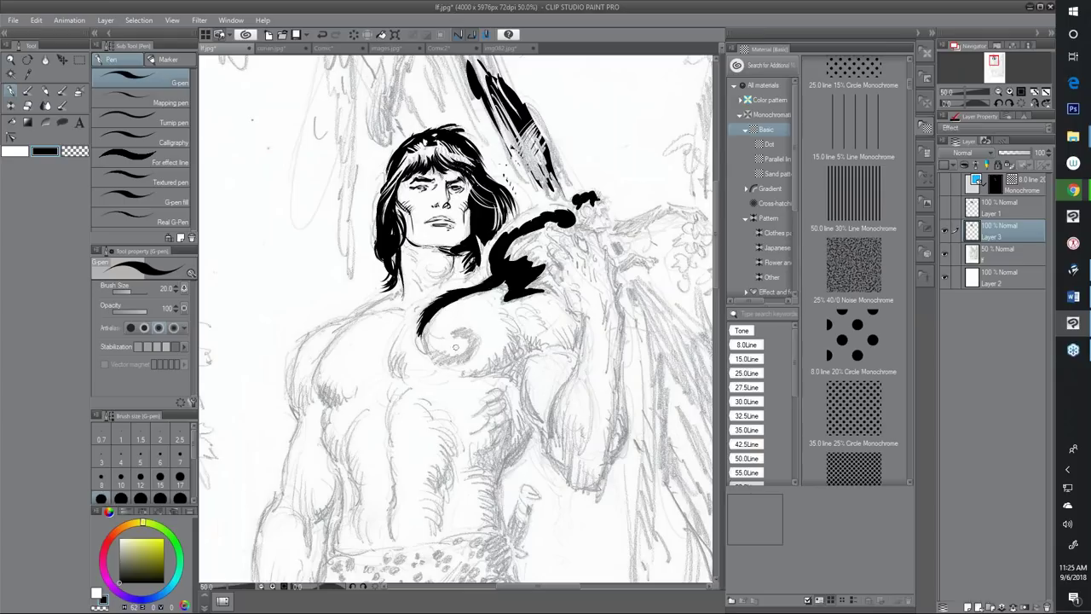
# Try parallel hatching strokes and long sweeping diagonal curves beside and across the head, and undo them all
pyautogui.moveTo(301, 113)
pyautogui.mouseDown()
pyautogui.moveTo(250, 242)
pyautogui.moveTo(258, 247)
pyautogui.moveTo(296, 137)
pyautogui.moveTo(262, 247)
pyautogui.mouseUp()
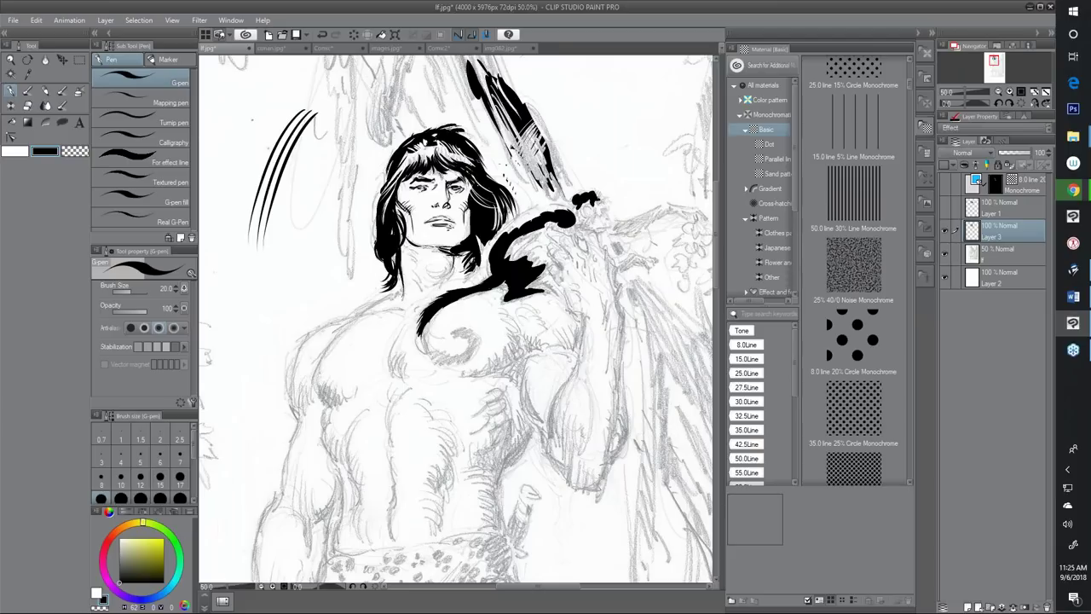
pyautogui.hotkey('ctrl', 'z')
pyautogui.hotkey('ctrl', 'z')
pyautogui.hotkey('ctrl', 'z')
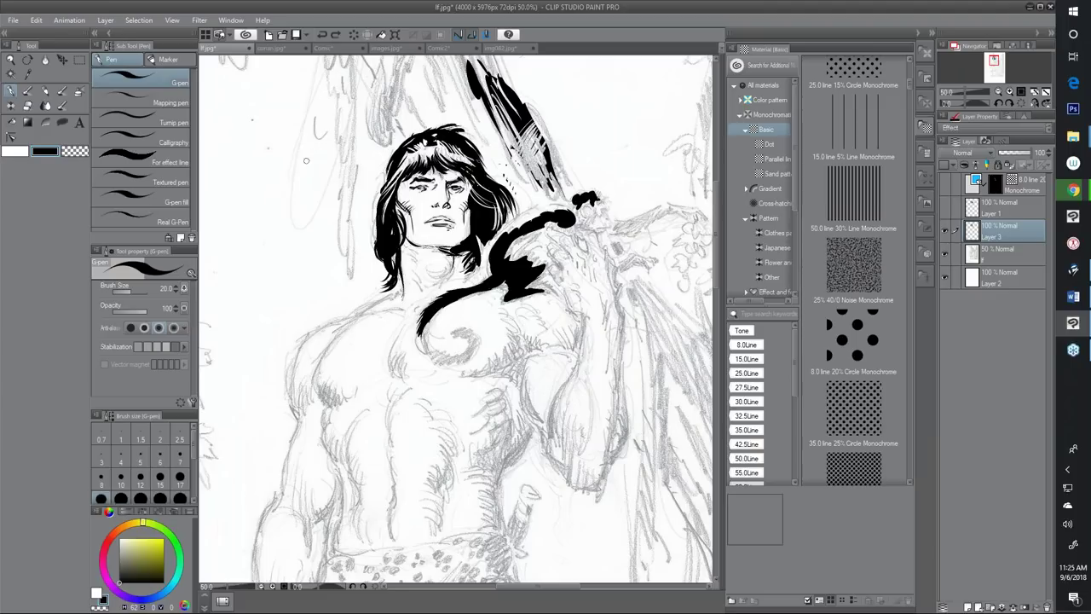
pyautogui.moveTo(318, 167); pyautogui.dragTo(300, 243)
pyautogui.hotkey('ctrl', 'z')
pyautogui.moveTo(219, 357); pyautogui.dragTo(467, 76)
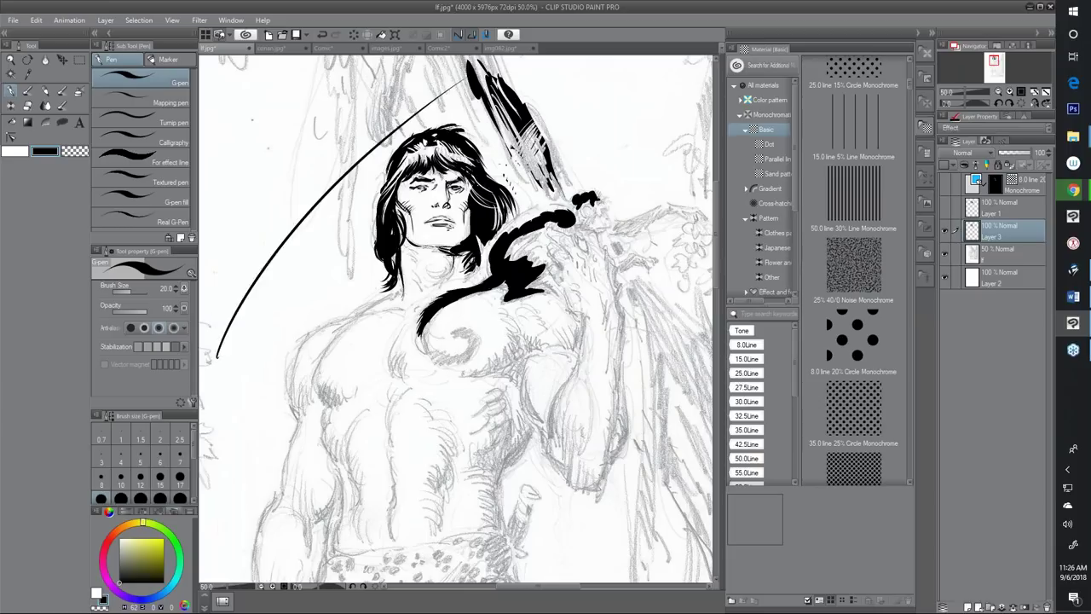
pyautogui.moveTo(205, 422)
pyautogui.mouseDown()
pyautogui.moveTo(240, 336)
pyautogui.moveTo(407, 130)
pyautogui.moveTo(471, 84)
pyautogui.mouseUp()
pyautogui.hotkey('ctrl', 'z')
pyautogui.hotkey('ctrl', 'z')
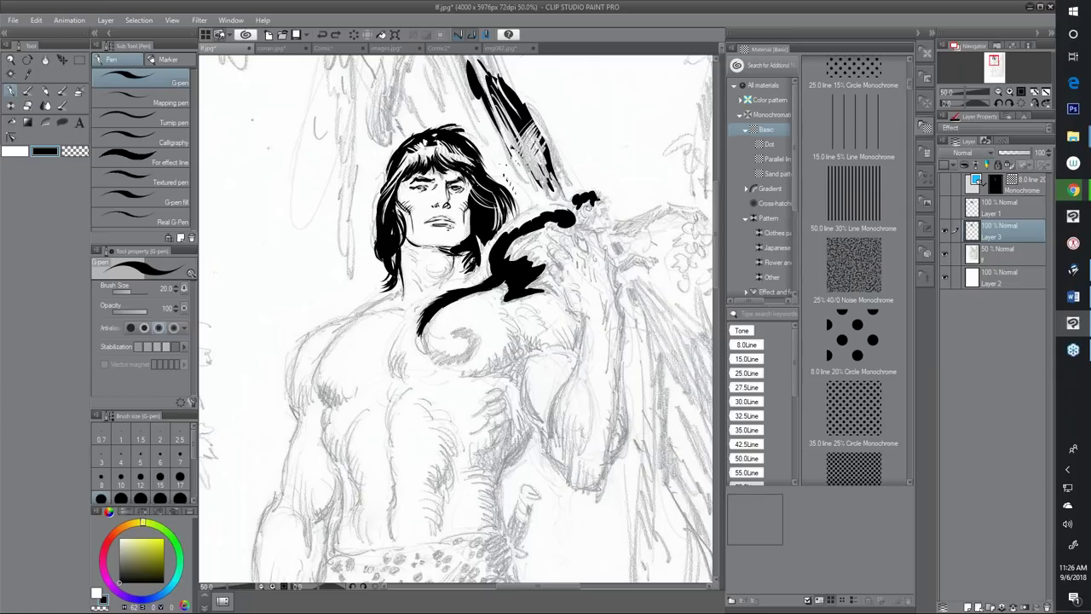
# Ink the monkey's face and back outline, the hero's neck shading and the curl of the monkey's tail with the G-pen
pyautogui.moveTo(588, 203); pyautogui.dragTo(593, 210)
pyautogui.moveTo(590, 194)
pyautogui.mouseDown()
pyautogui.moveTo(570, 201)
pyautogui.moveTo(580, 215)
pyautogui.moveTo(554, 203)
pyautogui.moveTo(520, 210)
pyautogui.moveTo(486, 244)
pyautogui.moveTo(484, 283)
pyautogui.moveTo(471, 261)
pyautogui.moveTo(467, 300)
pyautogui.mouseUp()
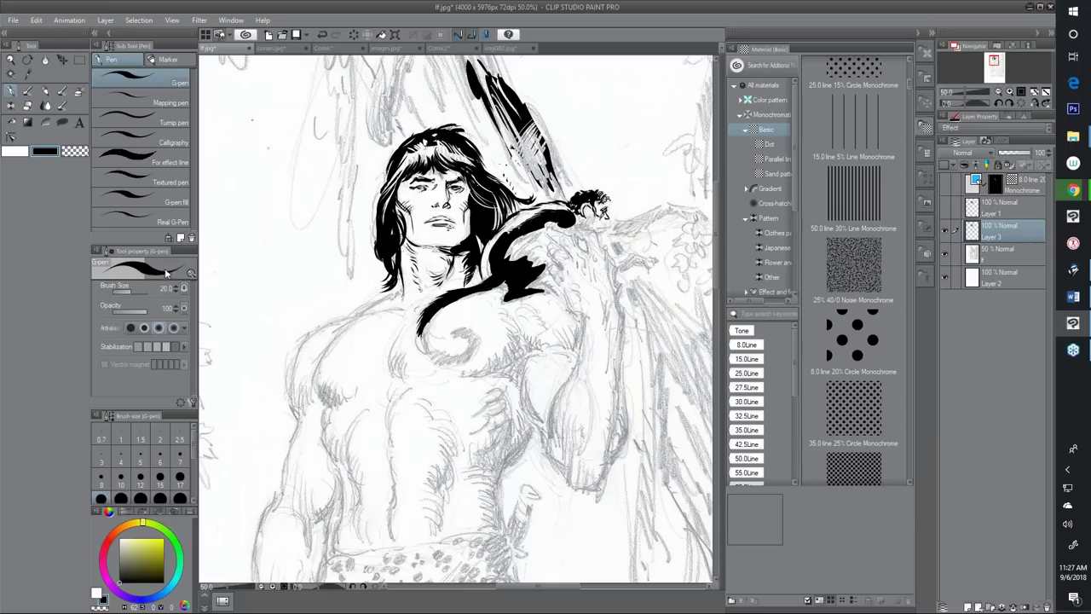
pyautogui.click(191, 402)
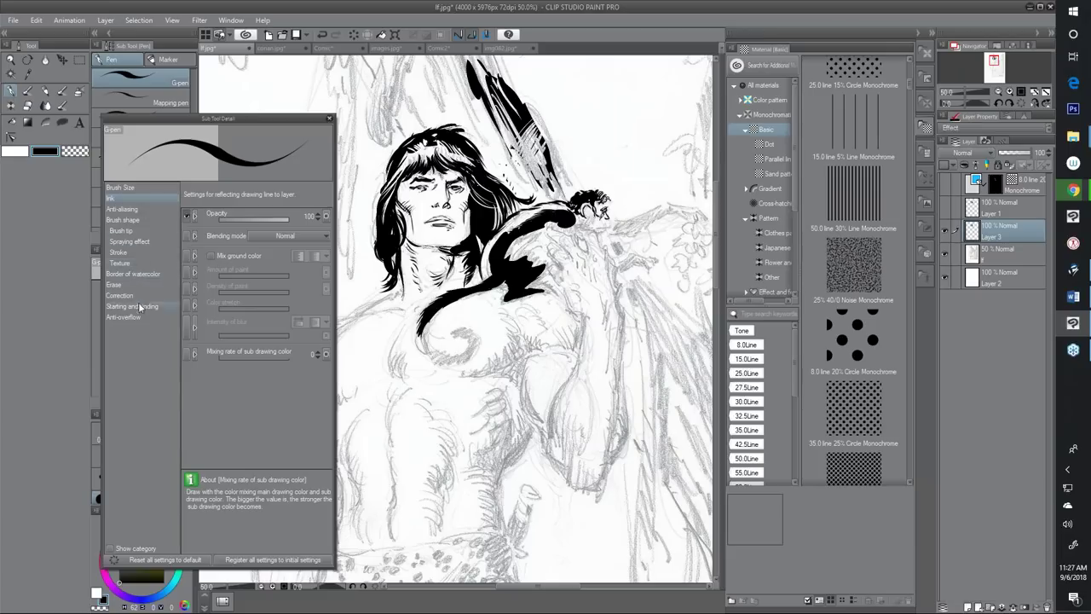
pyautogui.click(329, 117)
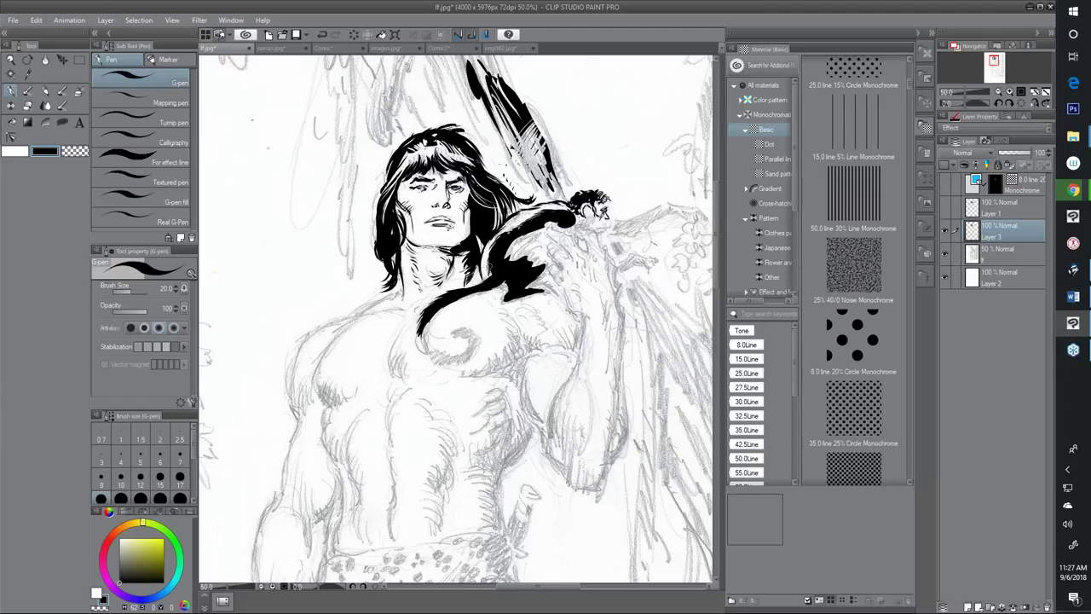
pyautogui.moveTo(428, 321)
pyautogui.mouseDown()
pyautogui.moveTo(432, 361)
pyautogui.moveTo(469, 356)
pyautogui.moveTo(478, 336)
pyautogui.moveTo(450, 331)
pyautogui.moveTo(470, 340)
pyautogui.moveTo(462, 353)
pyautogui.moveTo(437, 353)
pyautogui.moveTo(441, 344)
pyautogui.mouseUp()
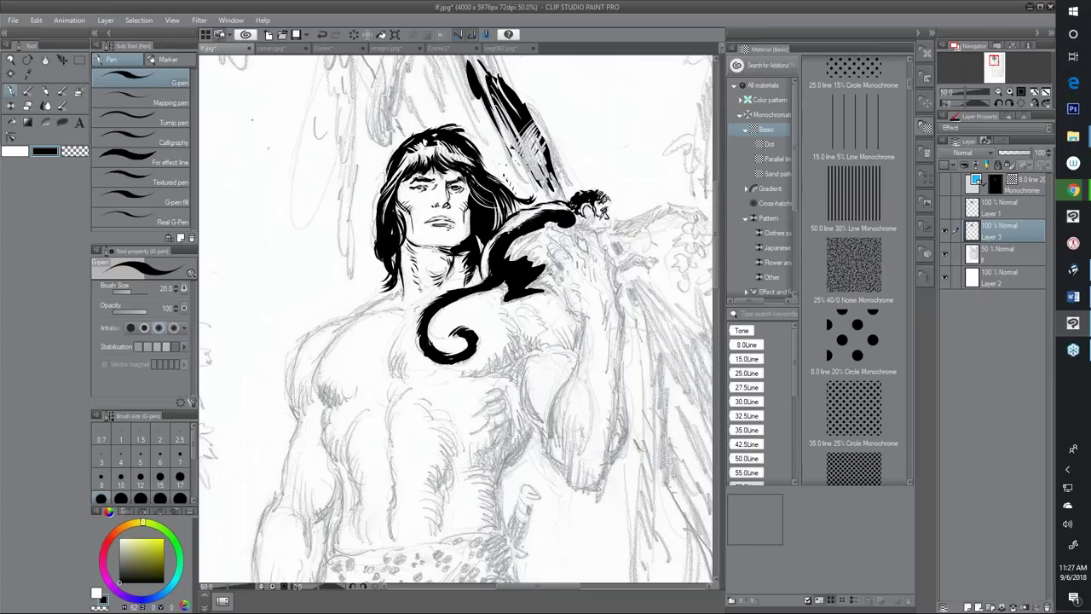
# Ink the monkey's facial details and its outstretched arm in solid black with the G-pen
pyautogui.moveTo(529, 242)
pyautogui.mouseDown()
pyautogui.moveTo(511, 262)
pyautogui.moveTo(537, 248)
pyautogui.moveTo(528, 264)
pyautogui.mouseUp()
pyautogui.moveTo(413, 177); pyautogui.dragTo(399, 181)
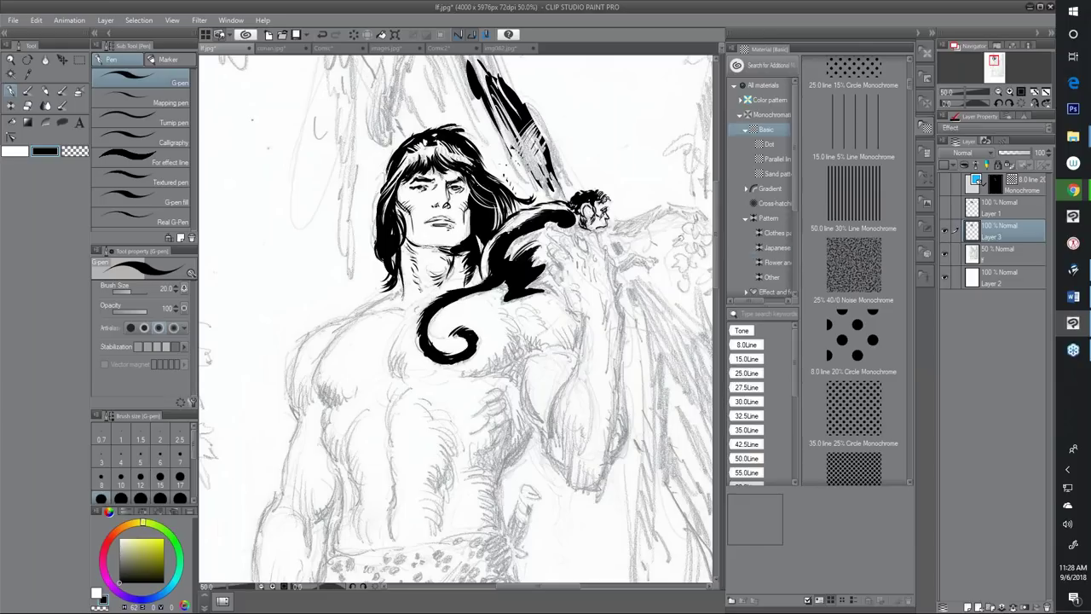
pyautogui.moveTo(627, 224)
pyautogui.mouseDown()
pyautogui.moveTo(614, 229)
pyautogui.moveTo(672, 202)
pyautogui.mouseUp()
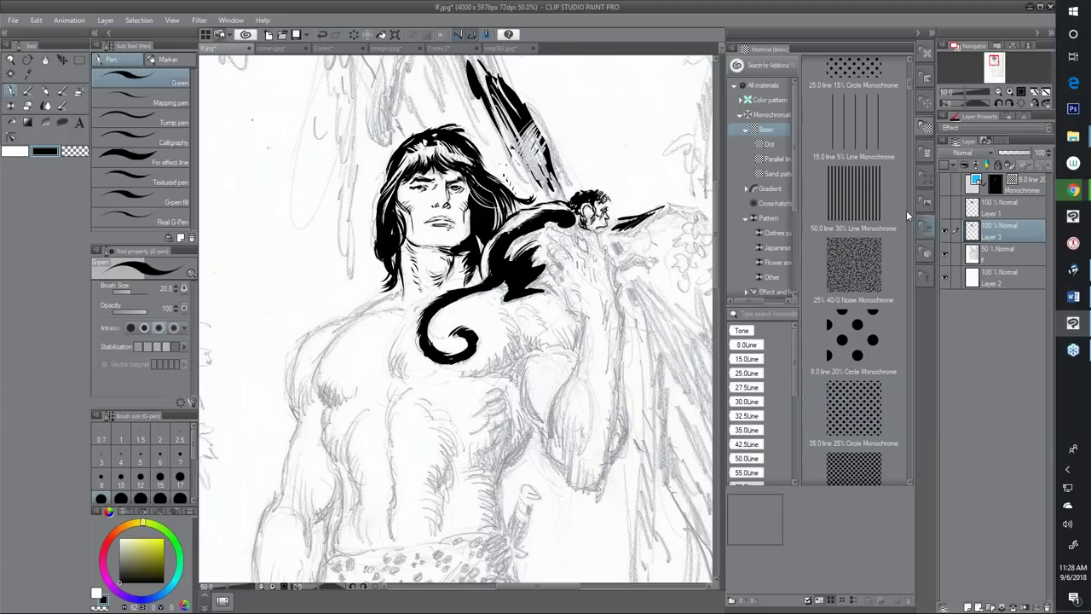
# Add a new raster layer above the inked layer for placing a monochrome tone
pyautogui.click(853, 341)
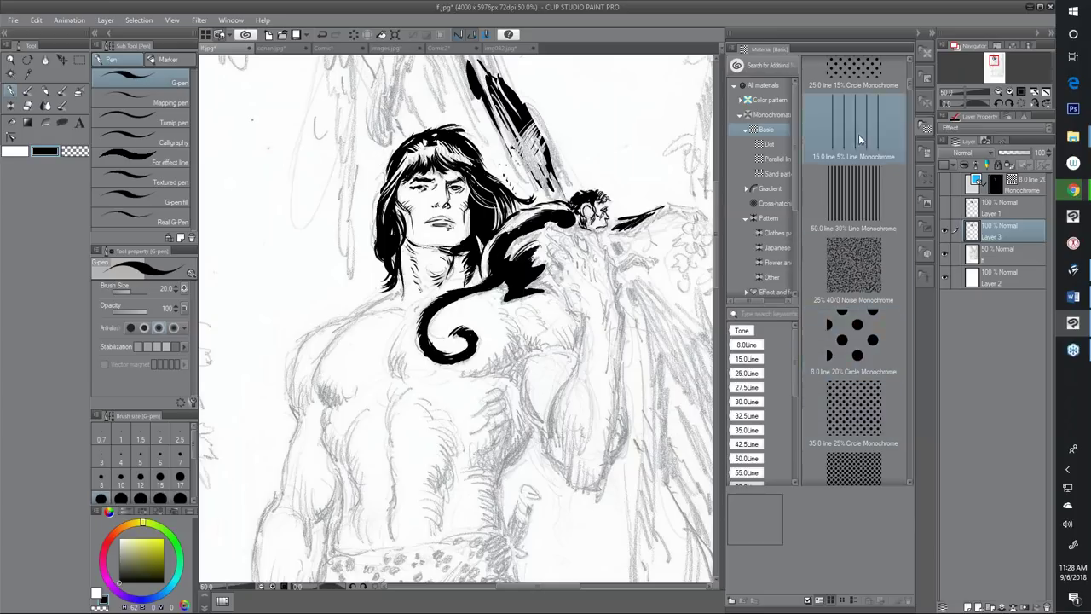
pyautogui.click(867, 417)
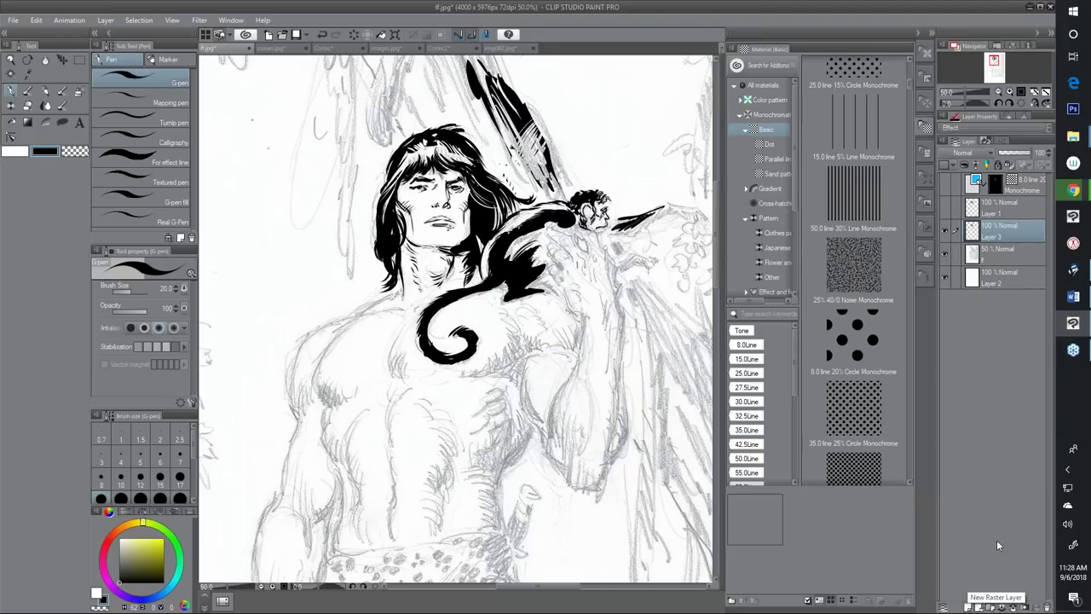
pyautogui.click(967, 607)
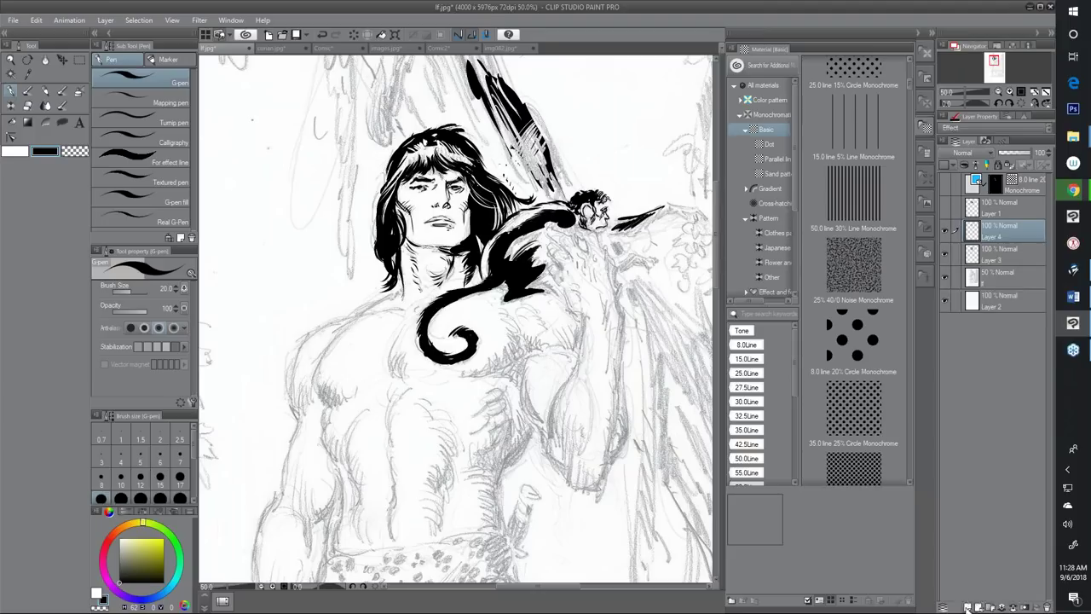
pyautogui.click(852, 340)
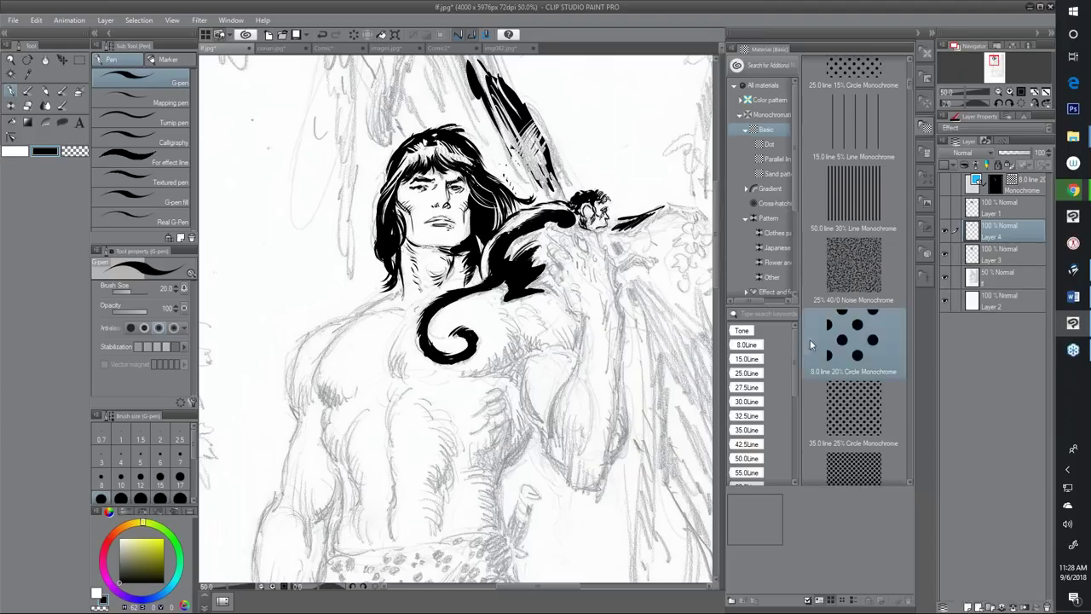
# Select the shadow side of the hero's face and the shaded parts of his neck with the Lasso
pyautogui.click(80, 59)
pyautogui.click(119, 121)
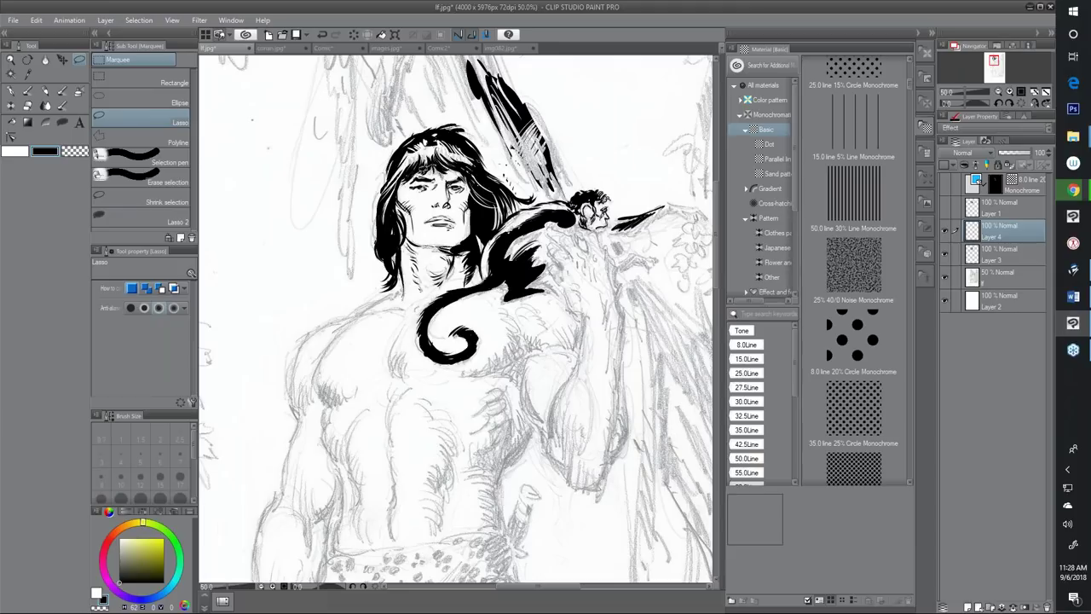
pyautogui.moveTo(467, 174); pyautogui.dragTo(447, 161)
pyautogui.moveTo(469, 226); pyautogui.dragTo(480, 191)
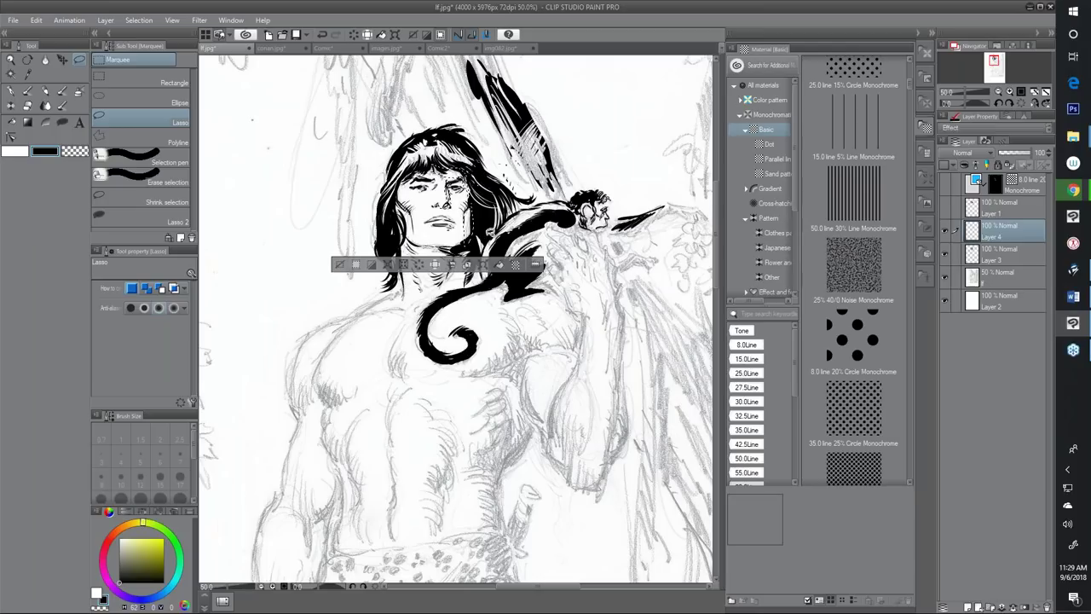
pyautogui.moveTo(460, 277)
pyautogui.mouseDown()
pyautogui.moveTo(469, 286)
pyautogui.moveTo(459, 278)
pyautogui.mouseUp()
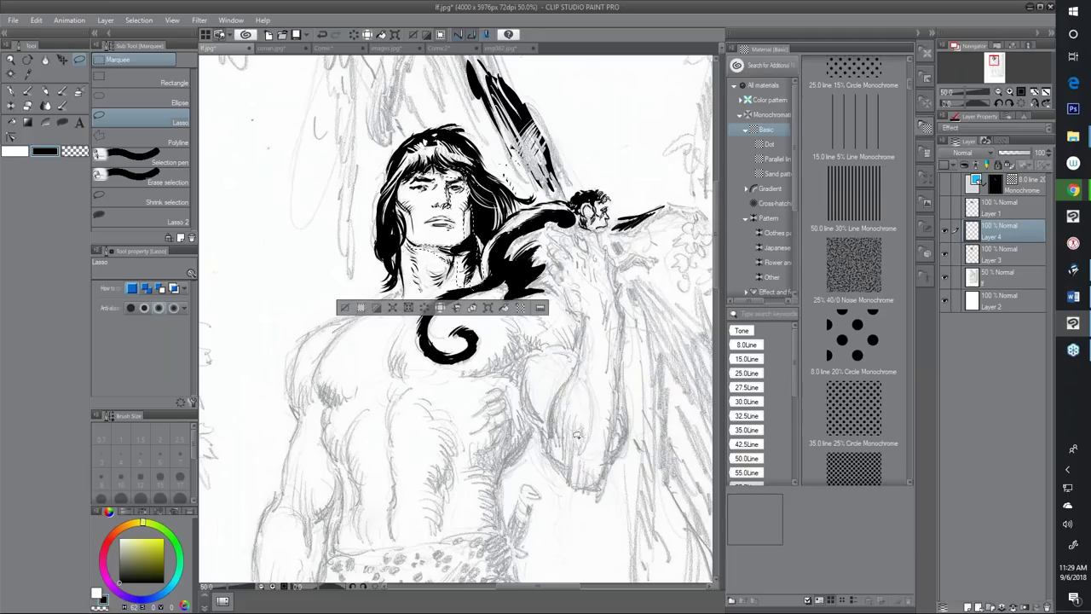
# Try the 35.0 line 25% Circle monochrome tone on the selected face and neck shadows
pyautogui.click(849, 422)
pyautogui.moveTo(850, 422); pyautogui.dragTo(460, 247)
pyautogui.scroll(1, 512, 192)
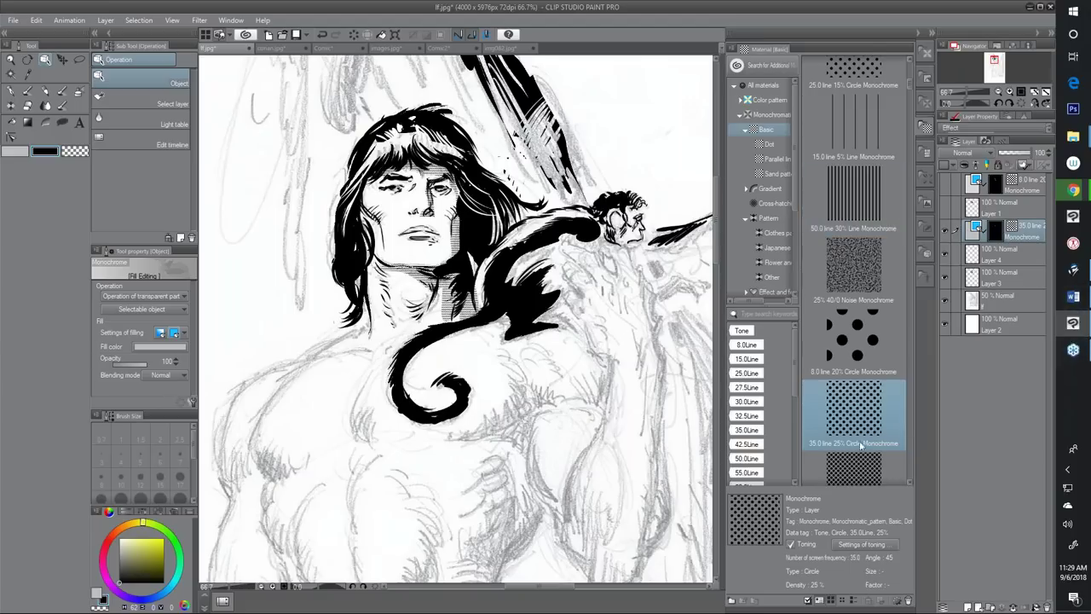
# Set the circle tone's screen frequency to 10 and apply it to the selected face and neck shadows
pyautogui.click(862, 545)
pyautogui.doubleClick(762, 312)
pyautogui.write('1')
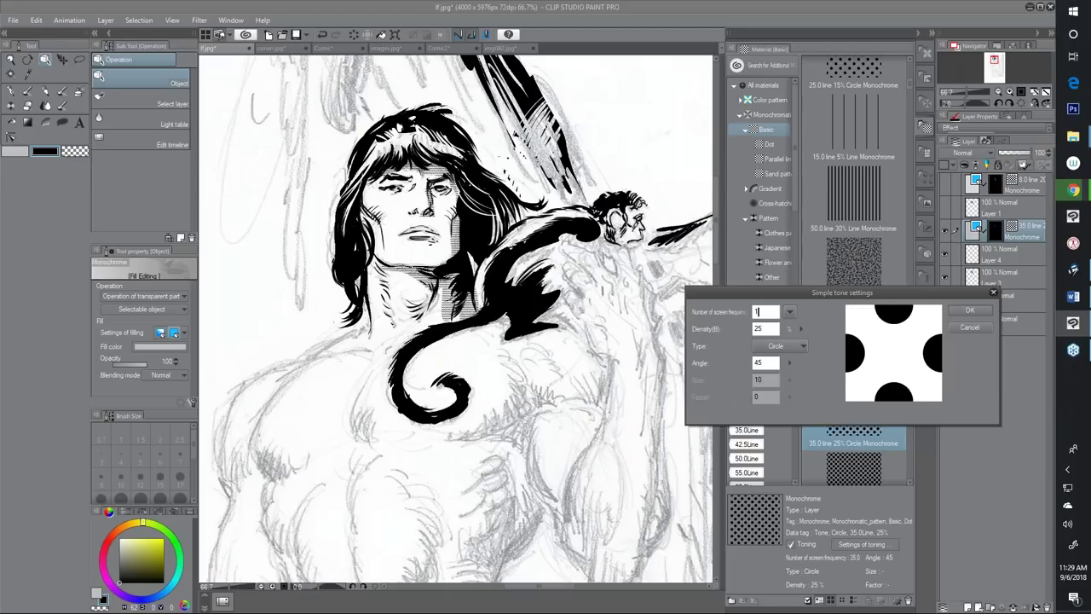
pyautogui.write('0')
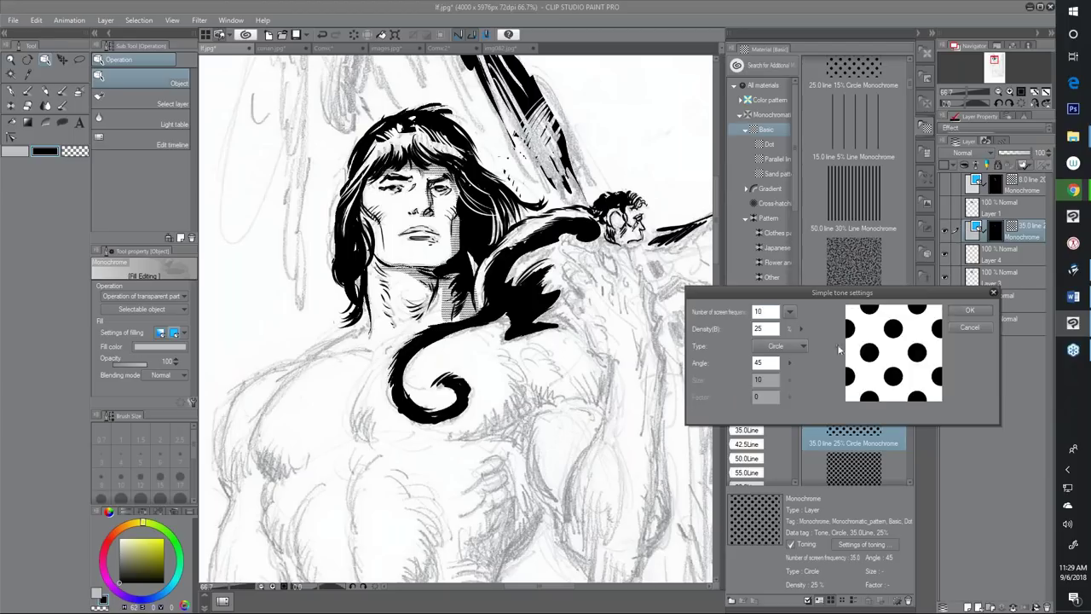
pyautogui.click(974, 311)
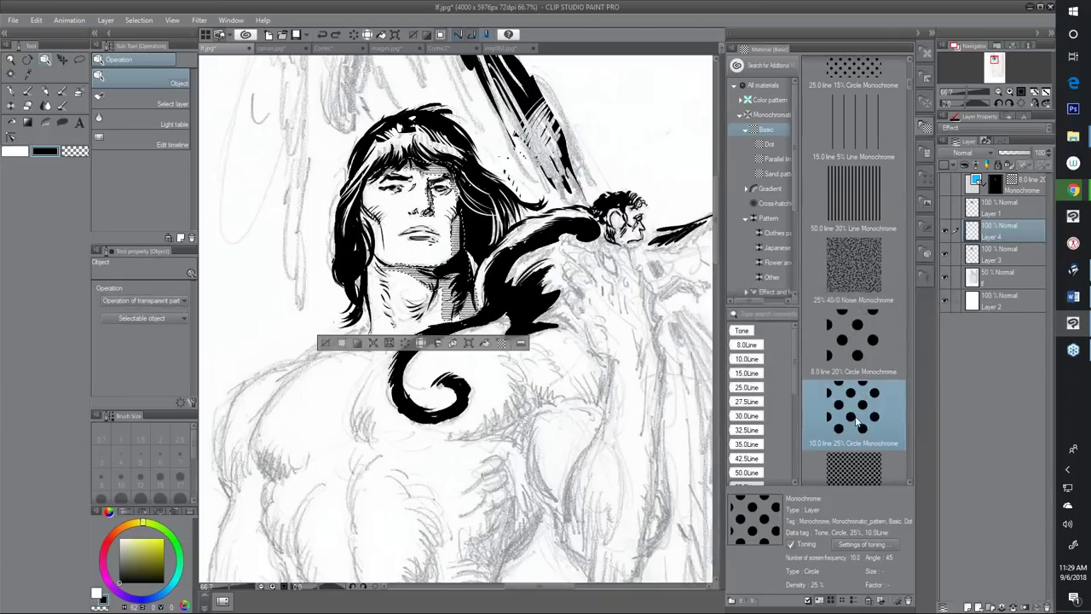
pyautogui.moveTo(857, 420); pyautogui.dragTo(439, 269)
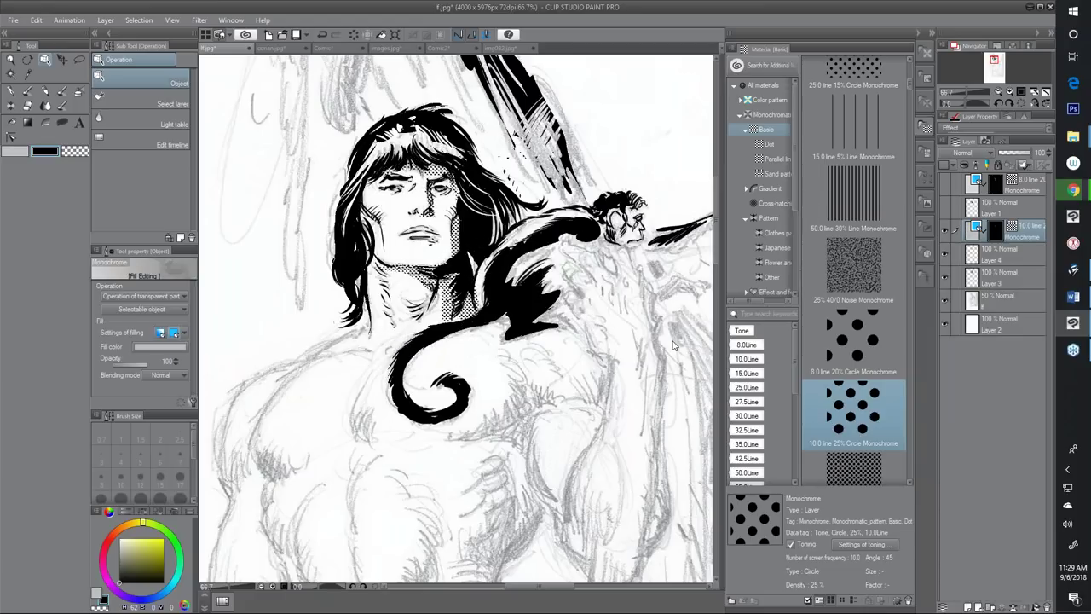
# Look through the dot types, keep Circle, and set the tone material's density to 35%
pyautogui.click(868, 544)
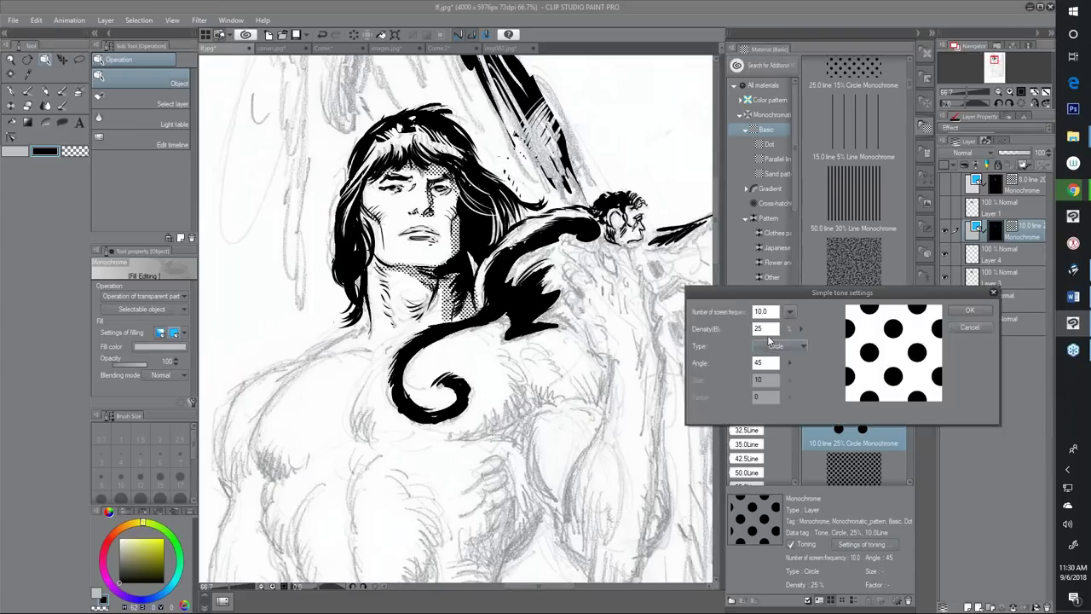
pyautogui.click(781, 345)
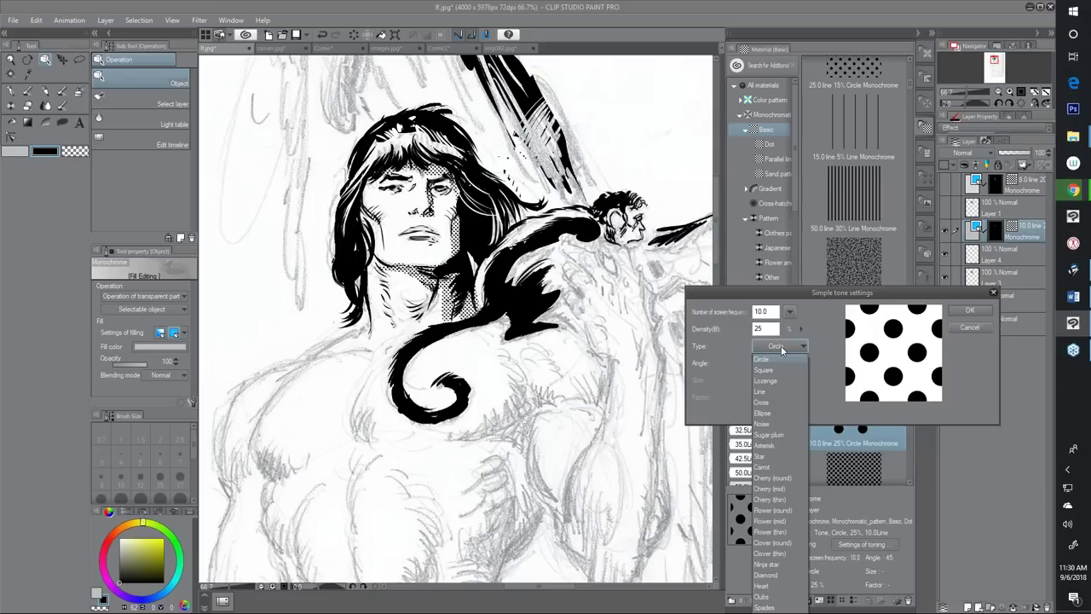
pyautogui.click(778, 359)
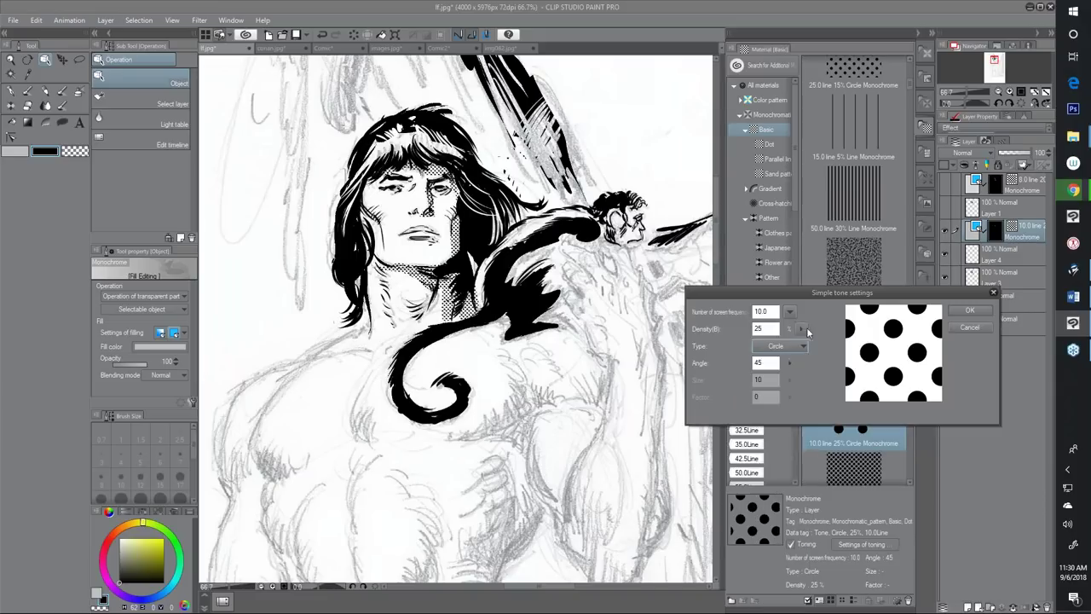
pyautogui.doubleClick(767, 329)
pyautogui.write('3')
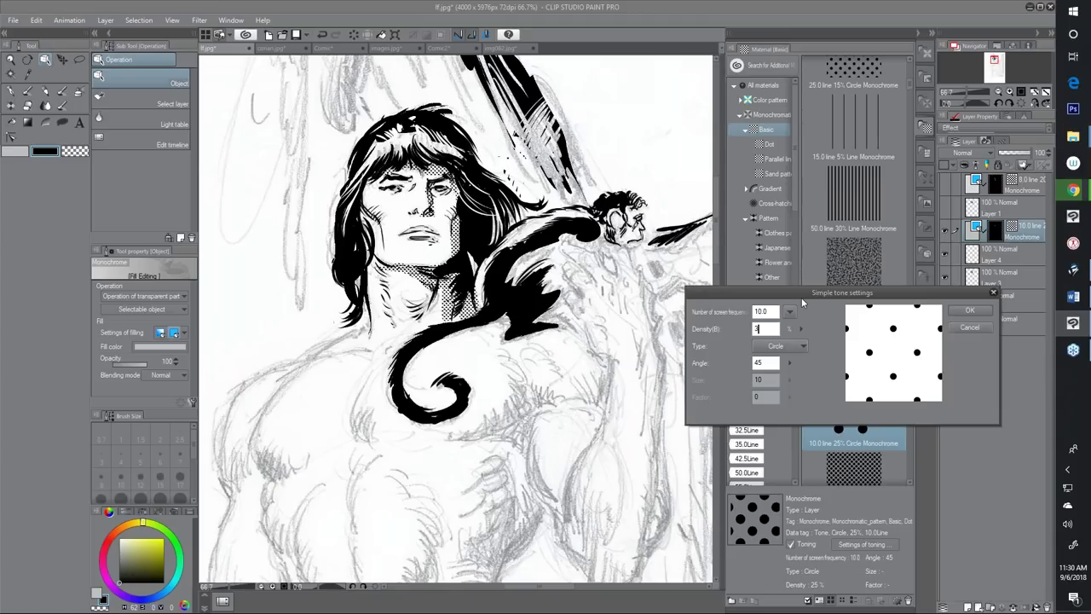
pyautogui.write('5')
pyautogui.press('Return')
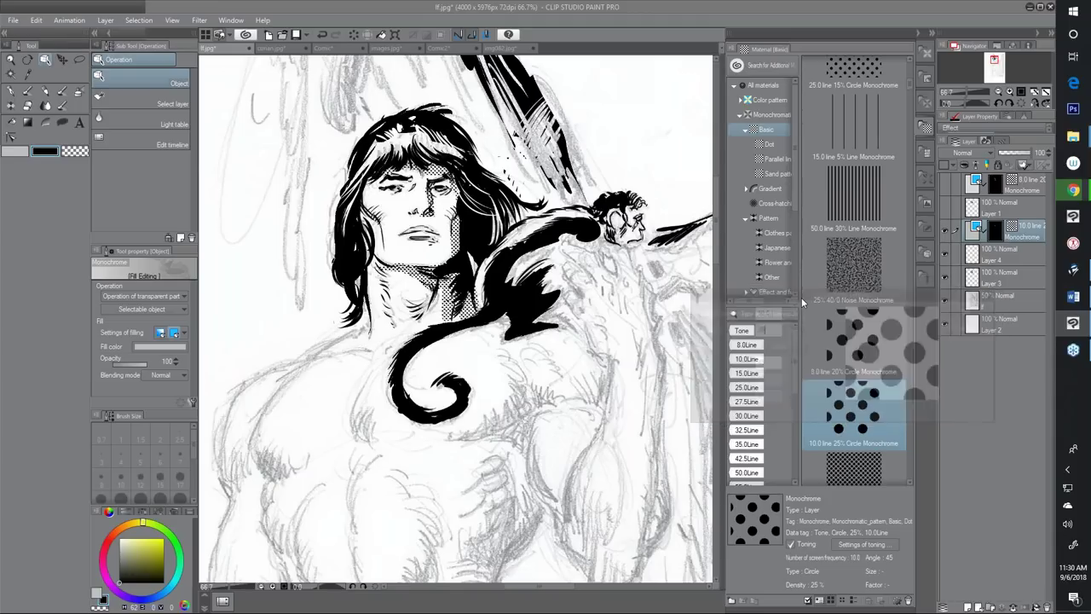
# Set the circle tone's density to 45% and use it to replace the tone placed on the face and neck shadows
pyautogui.click(870, 545)
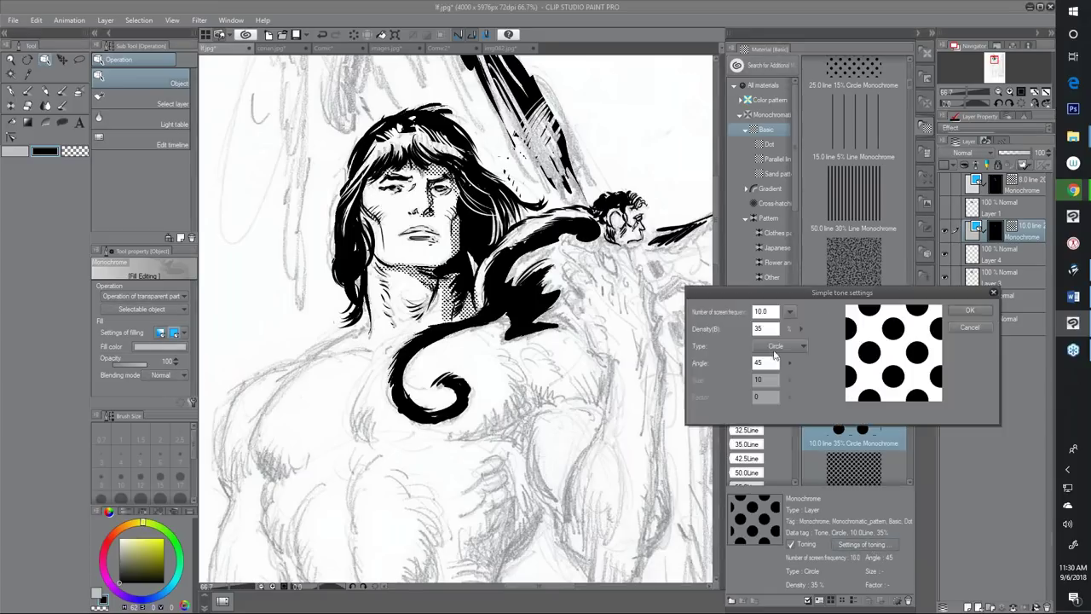
pyautogui.doubleClick(773, 325)
pyautogui.write('4')
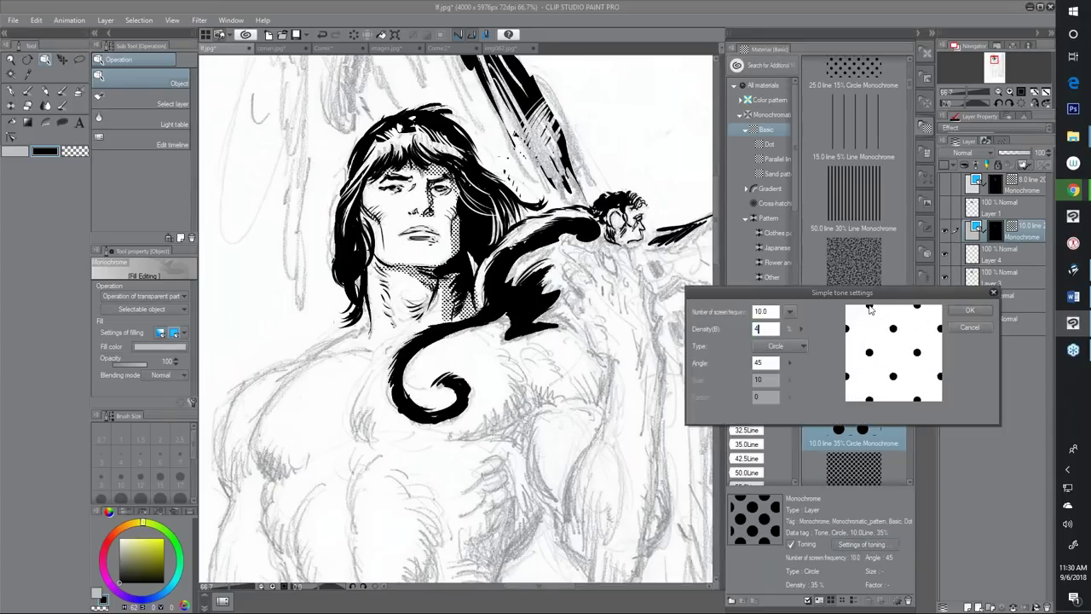
pyautogui.write('0')
pyautogui.press('Return')
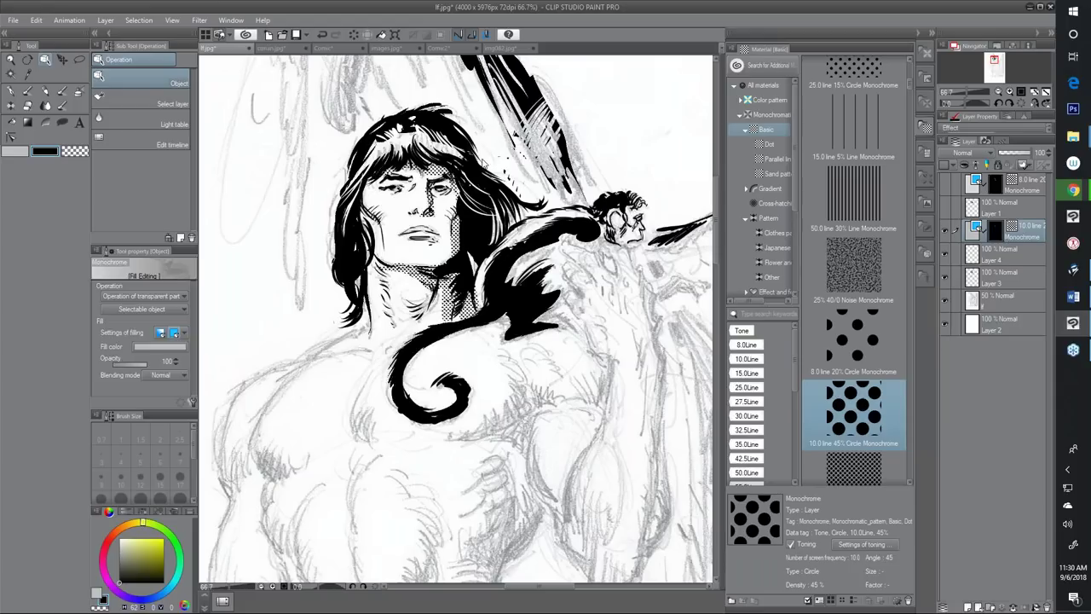
pyautogui.hotkey('ctrl', 'z')
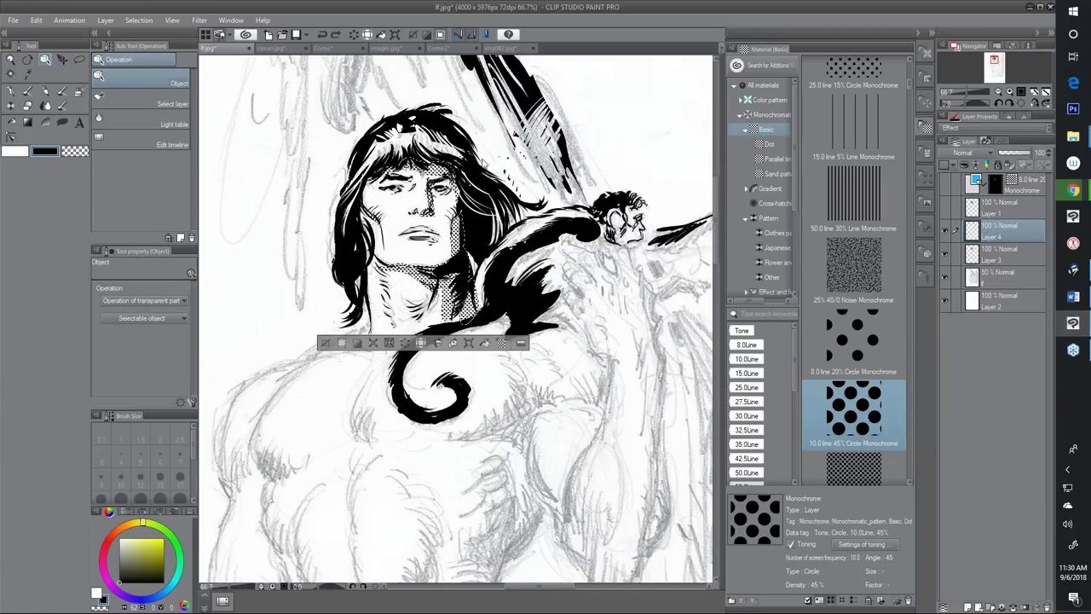
pyautogui.moveTo(853, 409); pyautogui.dragTo(461, 183)
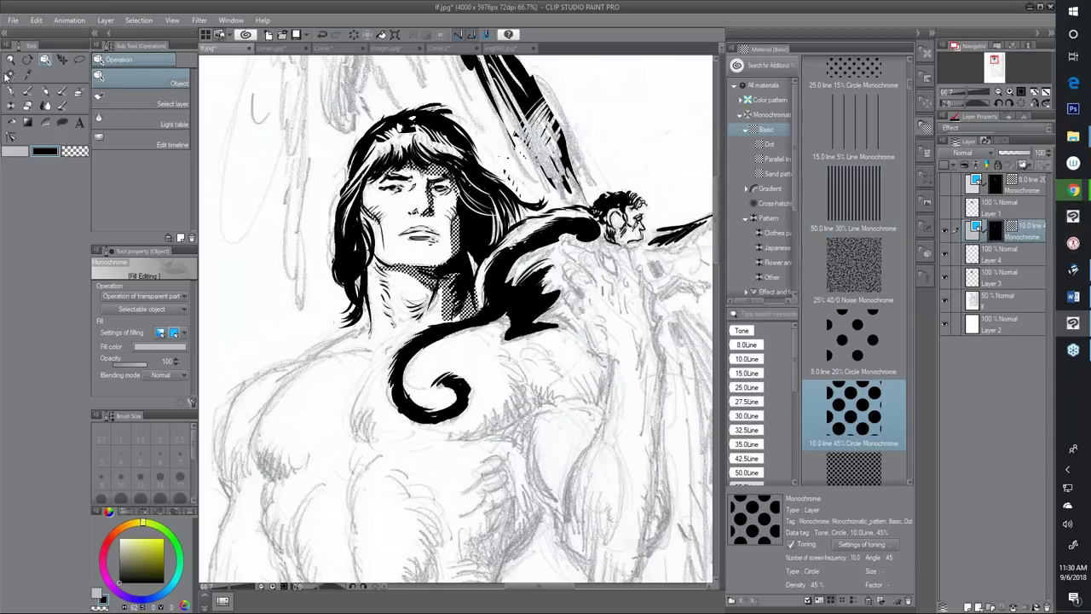
# Brush tone along the monkey's body, tail base and arm with the G-pen, and erase excess face and neck tone with transparent colour
pyautogui.click(11, 91)
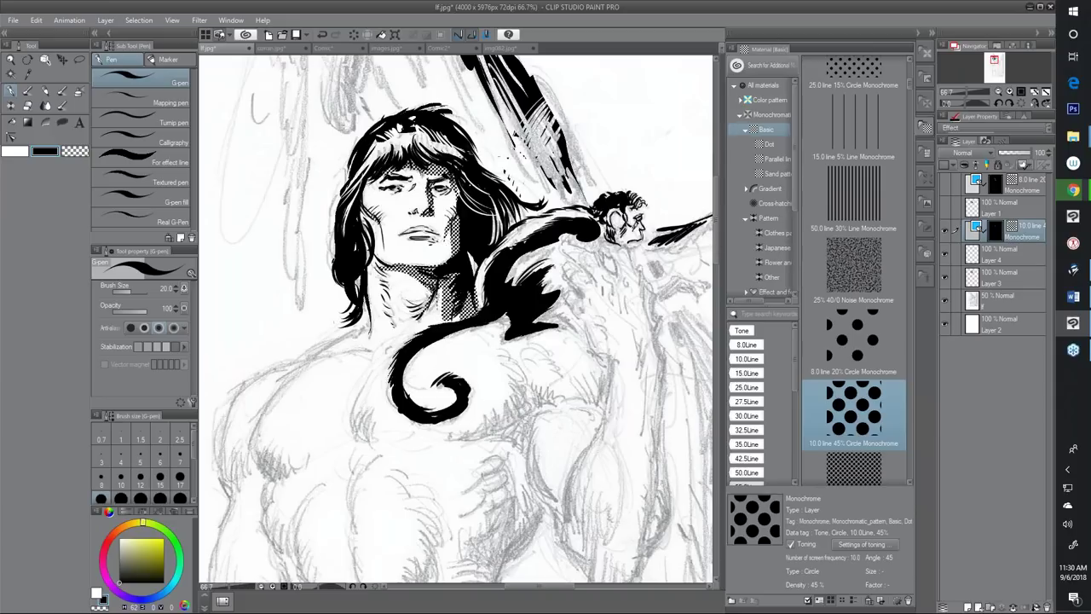
pyautogui.moveTo(474, 329); pyautogui.dragTo(511, 319)
pyautogui.moveTo(544, 227)
pyautogui.mouseDown()
pyautogui.moveTo(616, 218)
pyautogui.moveTo(653, 242)
pyautogui.moveTo(689, 237)
pyautogui.mouseUp()
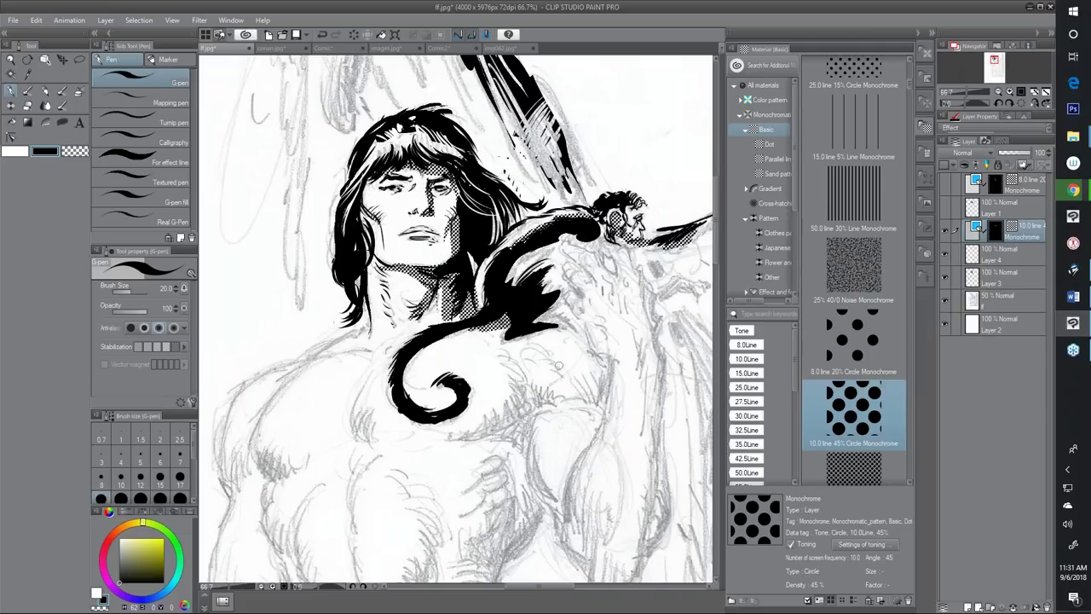
pyautogui.click(75, 151)
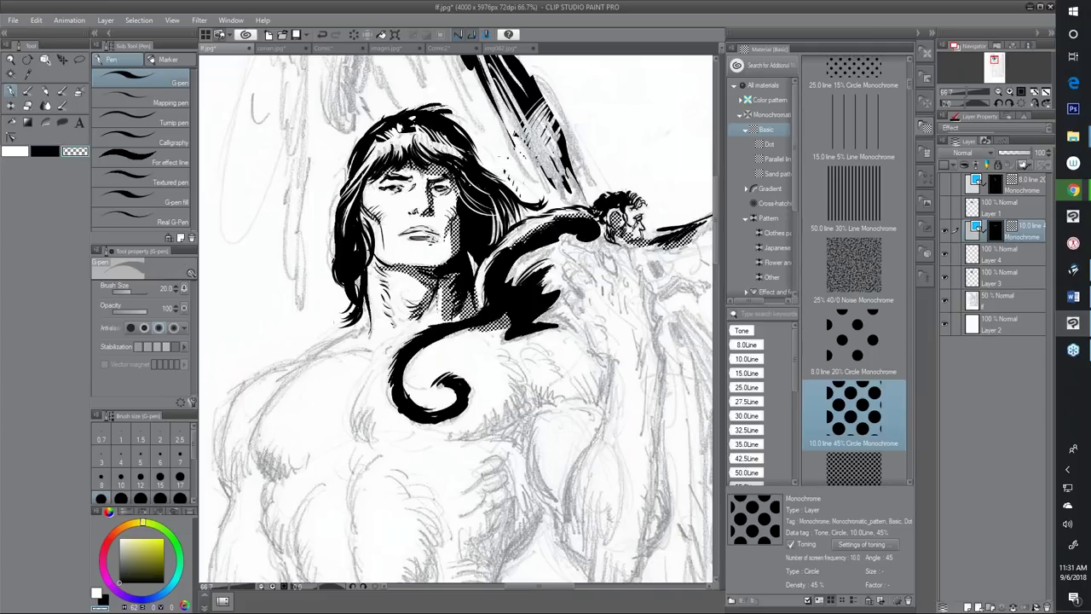
pyautogui.moveTo(451, 237)
pyautogui.mouseDown()
pyautogui.moveTo(455, 247)
pyautogui.moveTo(449, 213)
pyautogui.moveTo(449, 275)
pyautogui.moveTo(437, 294)
pyautogui.moveTo(448, 290)
pyautogui.moveTo(435, 315)
pyautogui.mouseUp()
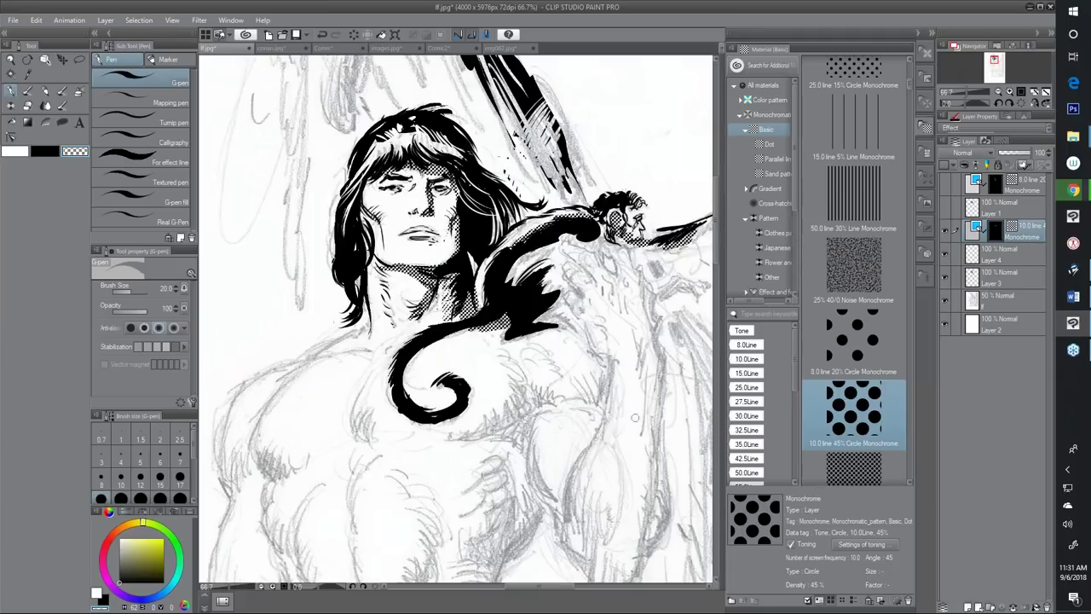
# Brush dot tone shading onto both sides of the hero's chest around the monkey's curled tail, using black
pyautogui.moveTo(636, 378); pyautogui.dragTo(627, 290)
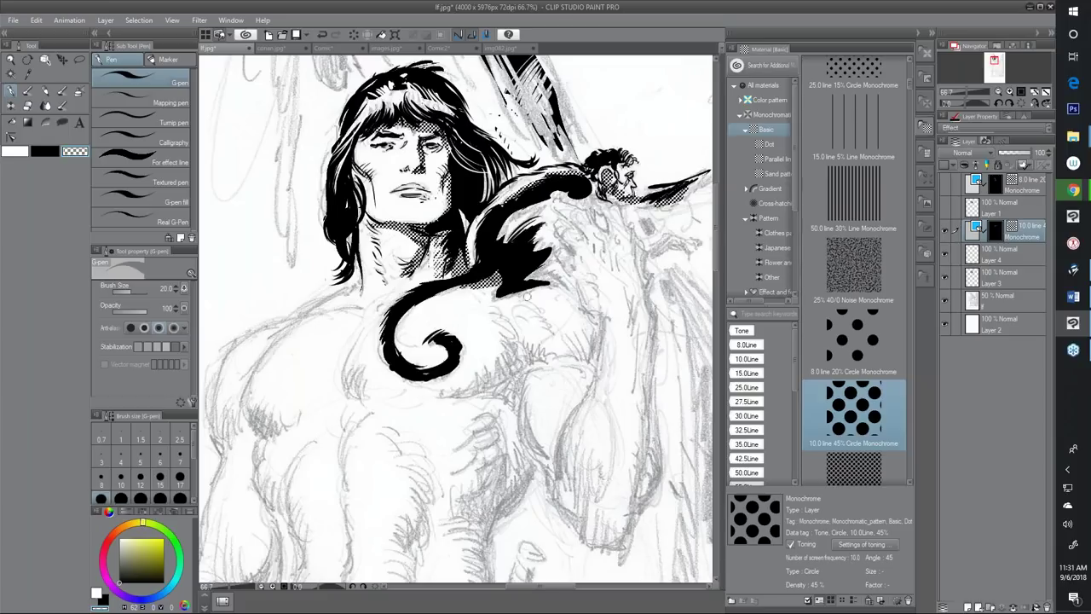
pyautogui.click(47, 151)
pyautogui.moveTo(354, 341)
pyautogui.mouseDown()
pyautogui.moveTo(377, 307)
pyautogui.moveTo(354, 369)
pyautogui.moveTo(362, 388)
pyautogui.moveTo(396, 372)
pyautogui.moveTo(375, 393)
pyautogui.moveTo(522, 343)
pyautogui.mouseUp()
pyautogui.moveTo(522, 343)
pyautogui.mouseDown()
pyautogui.moveTo(484, 362)
pyautogui.moveTo(521, 372)
pyautogui.moveTo(486, 383)
pyautogui.moveTo(504, 392)
pyautogui.moveTo(459, 393)
pyautogui.moveTo(539, 362)
pyautogui.moveTo(495, 314)
pyautogui.moveTo(513, 349)
pyautogui.mouseUp()
pyautogui.moveTo(503, 311); pyautogui.dragTo(540, 364)
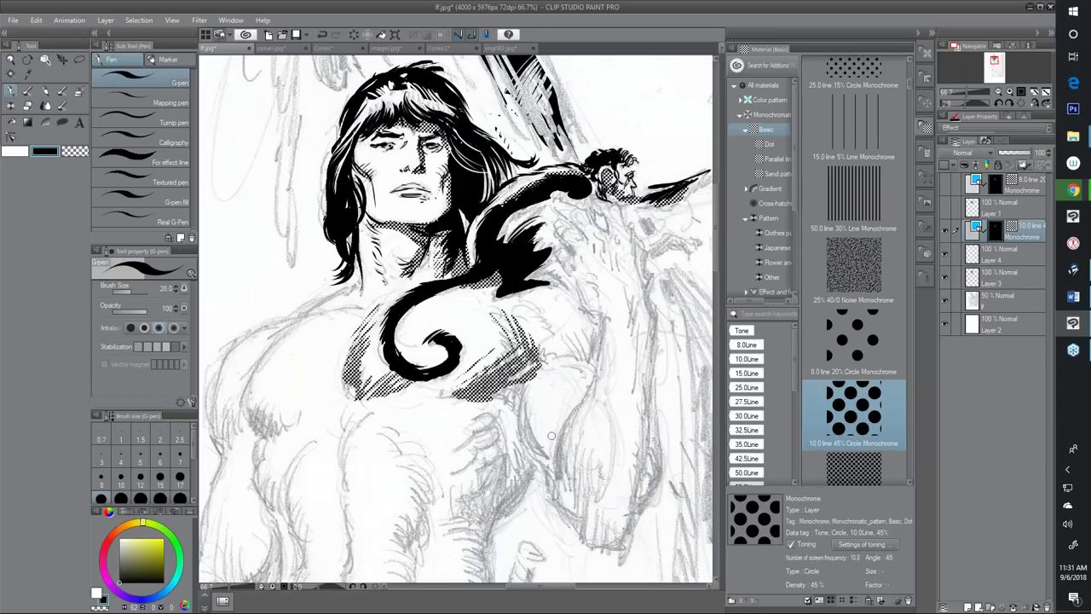
# On Layer 4, try white G-pen strokes across the hero's hair, undo them, and paint white flecks into the trunk's black shading
pyautogui.click(988, 250)
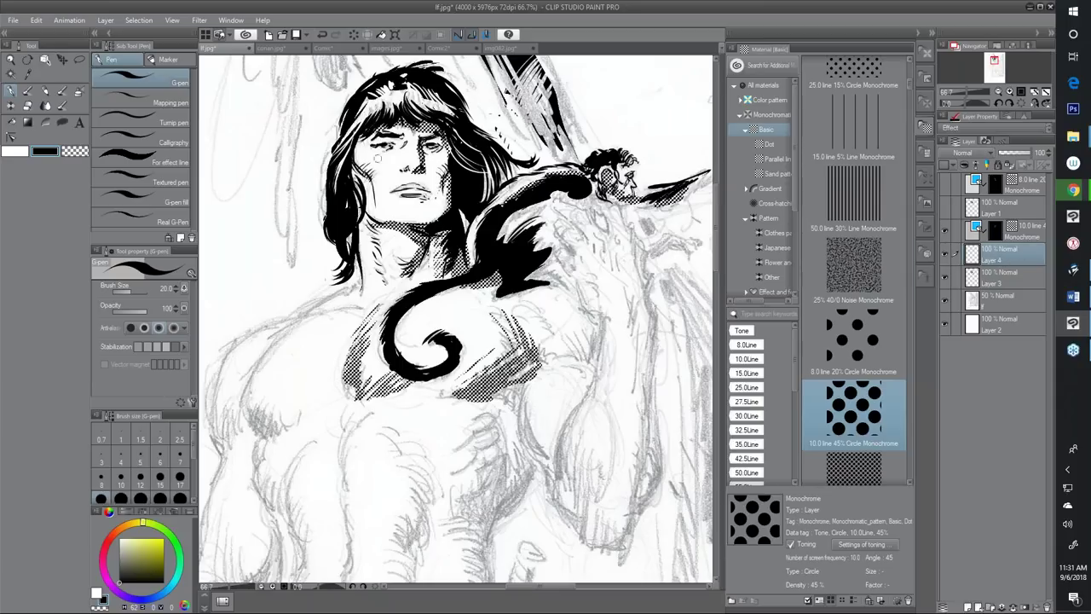
pyautogui.click(11, 154)
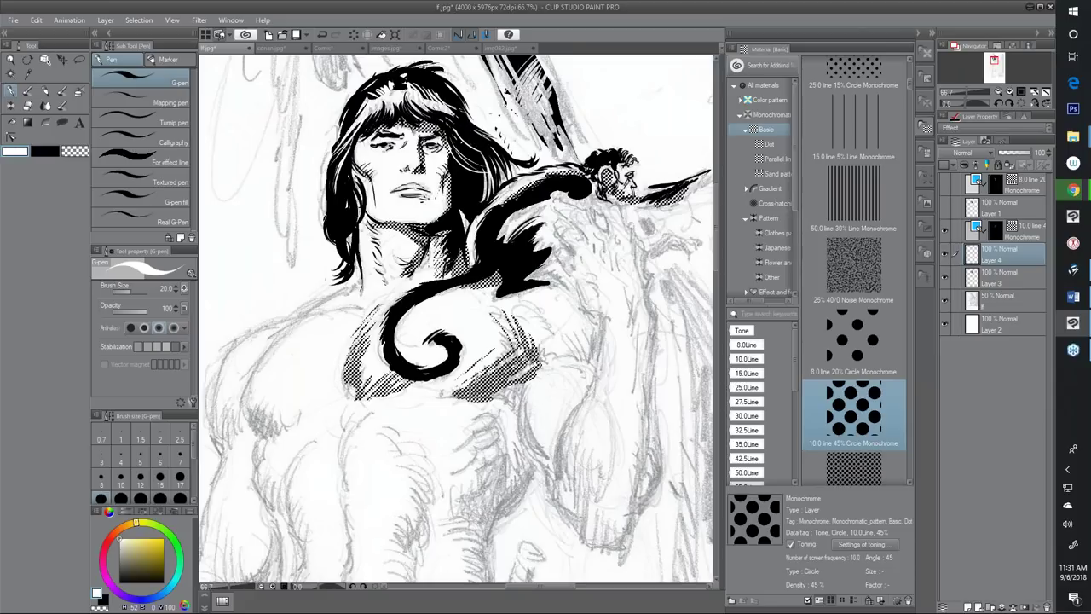
pyautogui.moveTo(397, 92)
pyautogui.mouseDown()
pyautogui.moveTo(371, 114)
pyautogui.moveTo(389, 114)
pyautogui.moveTo(389, 103)
pyautogui.moveTo(345, 136)
pyautogui.mouseUp()
pyautogui.moveTo(410, 75); pyautogui.dragTo(403, 82)
pyautogui.moveTo(376, 101); pyautogui.dragTo(368, 109)
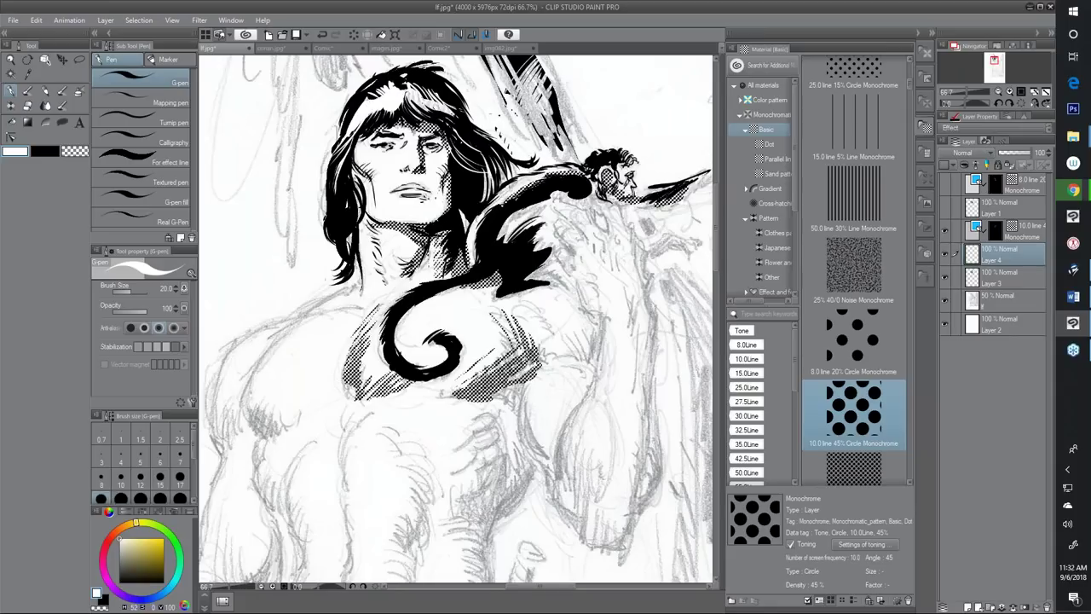
pyautogui.hotkey('ctrl', 'z')
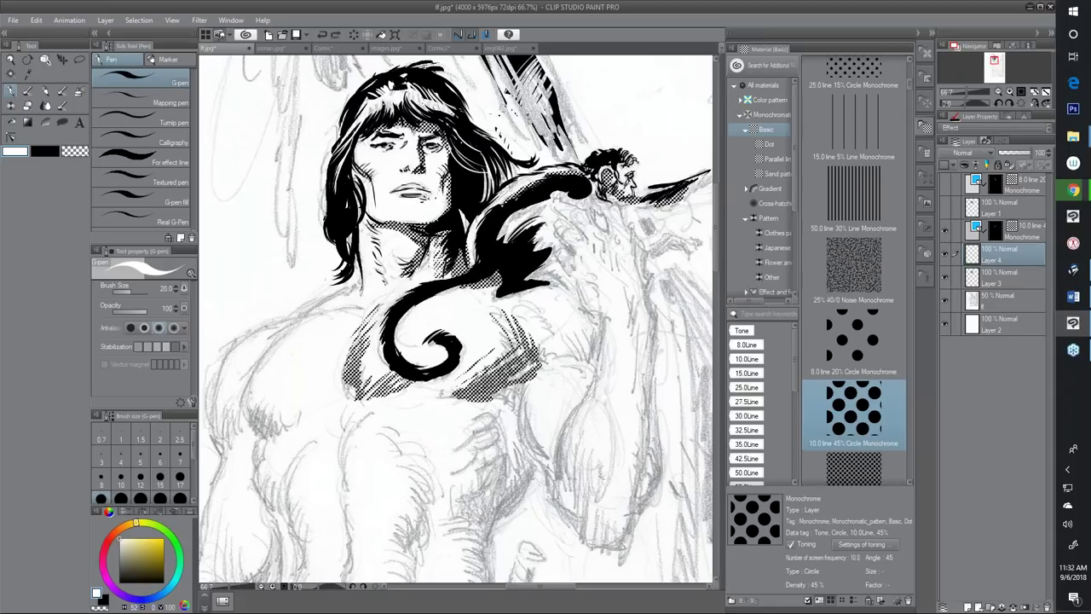
pyautogui.moveTo(534, 136)
pyautogui.mouseDown()
pyautogui.moveTo(554, 153)
pyautogui.moveTo(525, 128)
pyautogui.moveTo(519, 101)
pyautogui.moveTo(537, 150)
pyautogui.mouseUp()
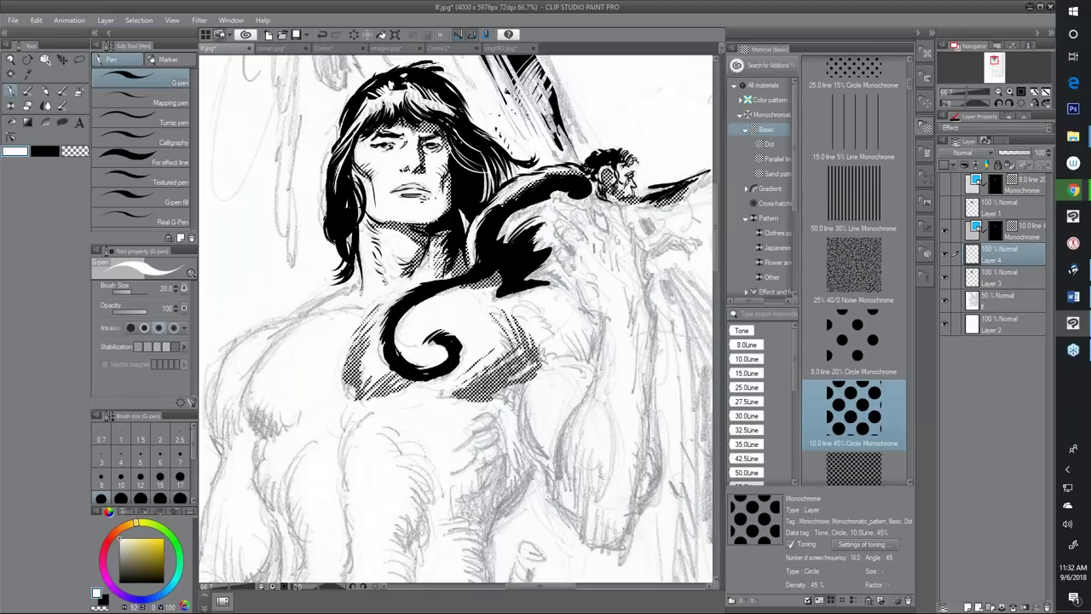
# Toggle the pencil sketch layer's visibility to check the inks, and set Layer 4's blending mode to Multiply
pyautogui.click(945, 299)
pyautogui.click(945, 299)
pyautogui.click(944, 299)
pyautogui.click(945, 300)
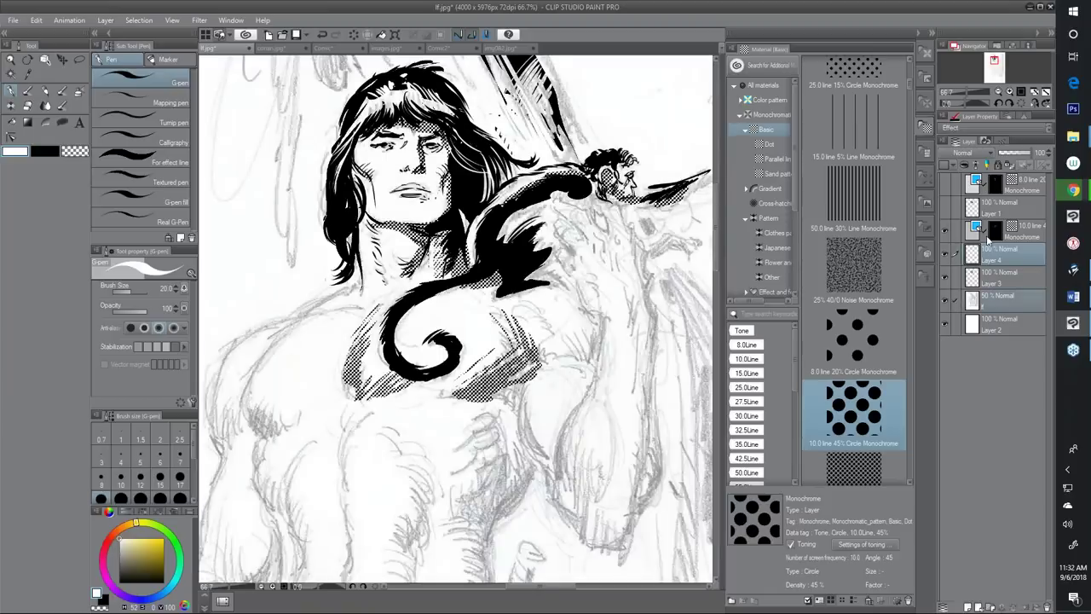
pyautogui.click(1005, 248)
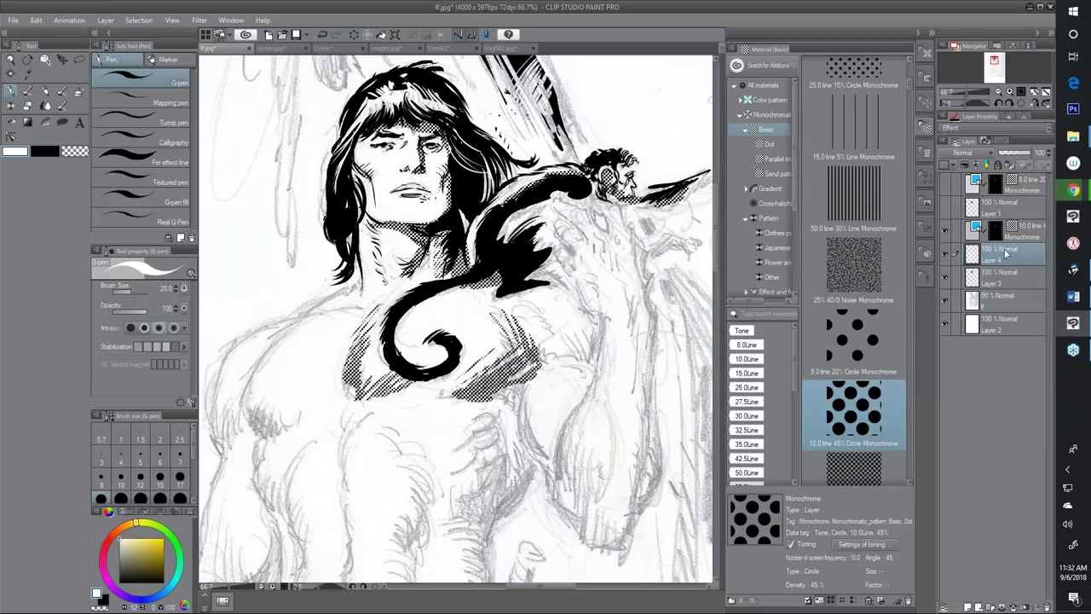
pyautogui.click(970, 152)
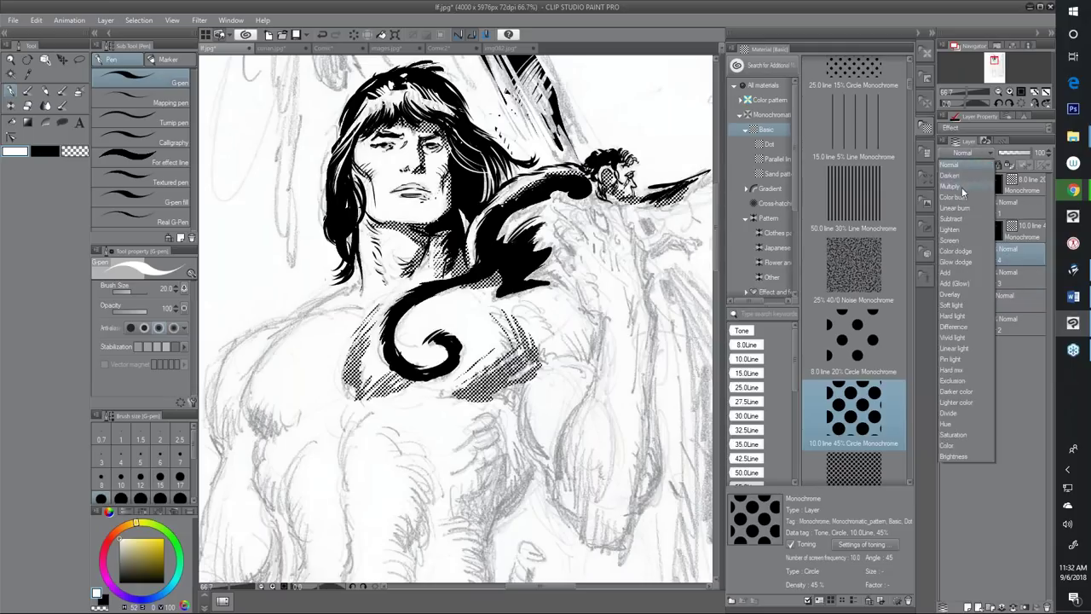
pyautogui.click(963, 186)
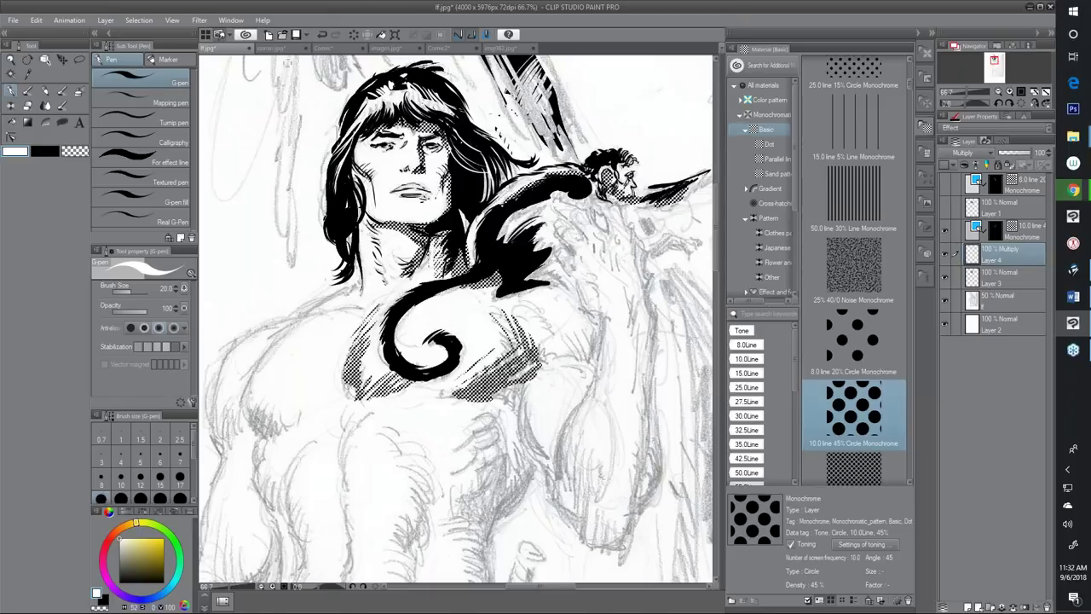
# In the Comic document, enclose the cloud line drawing in a rectangular selection and start registering it as an image material
pyautogui.click(272, 48)
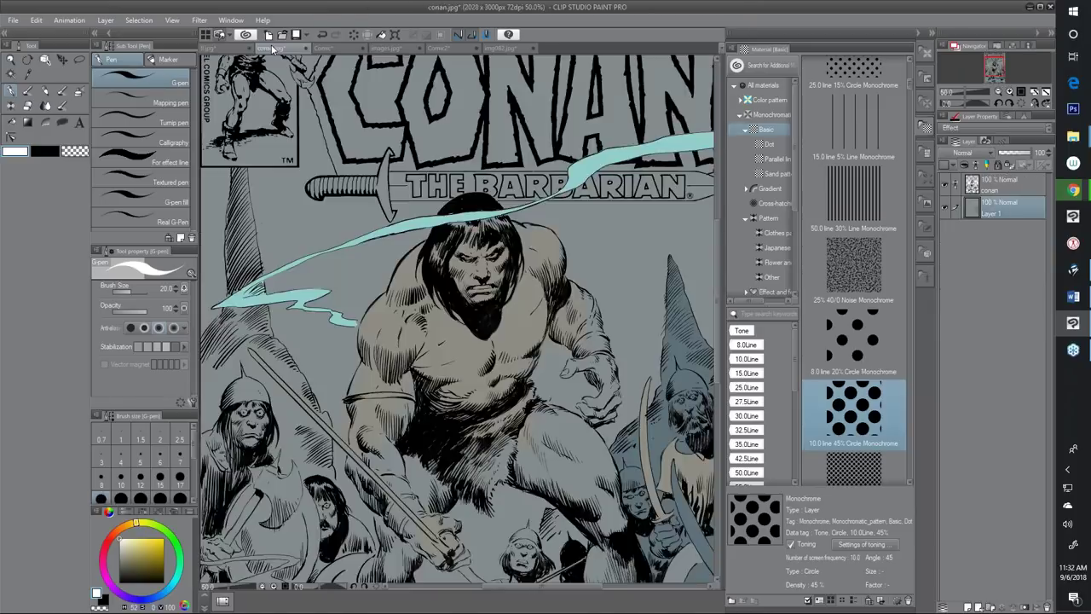
pyautogui.click(328, 49)
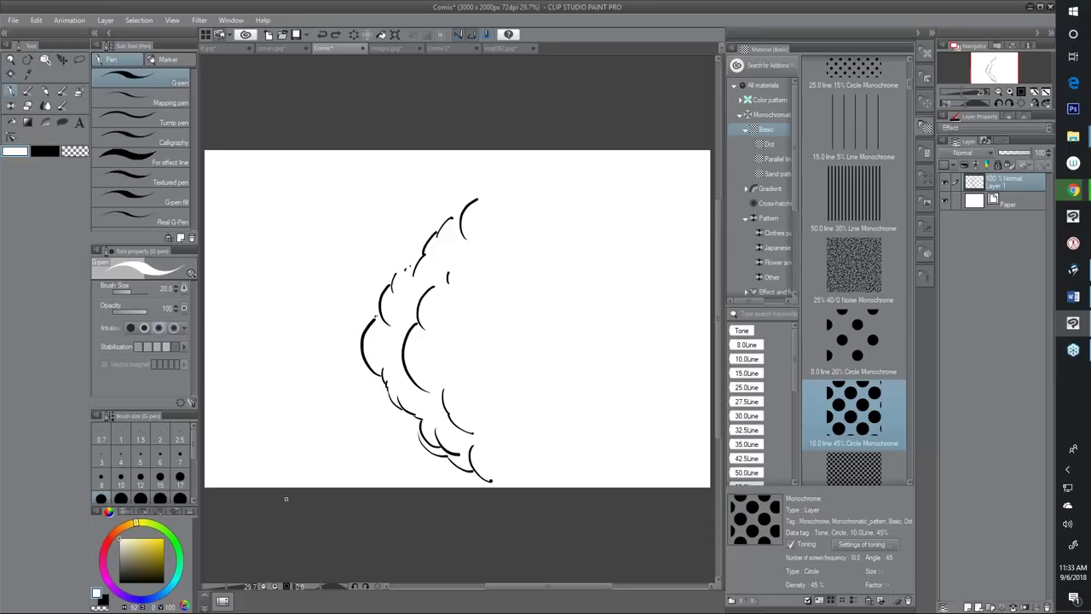
pyautogui.click(79, 60)
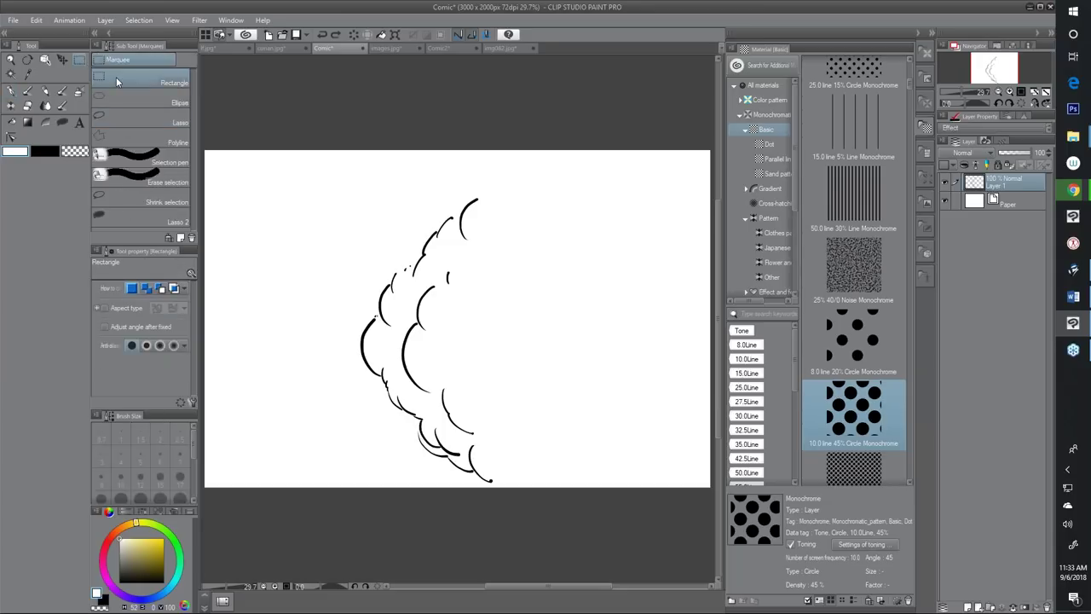
pyautogui.moveTo(345, 177); pyautogui.dragTo(513, 488)
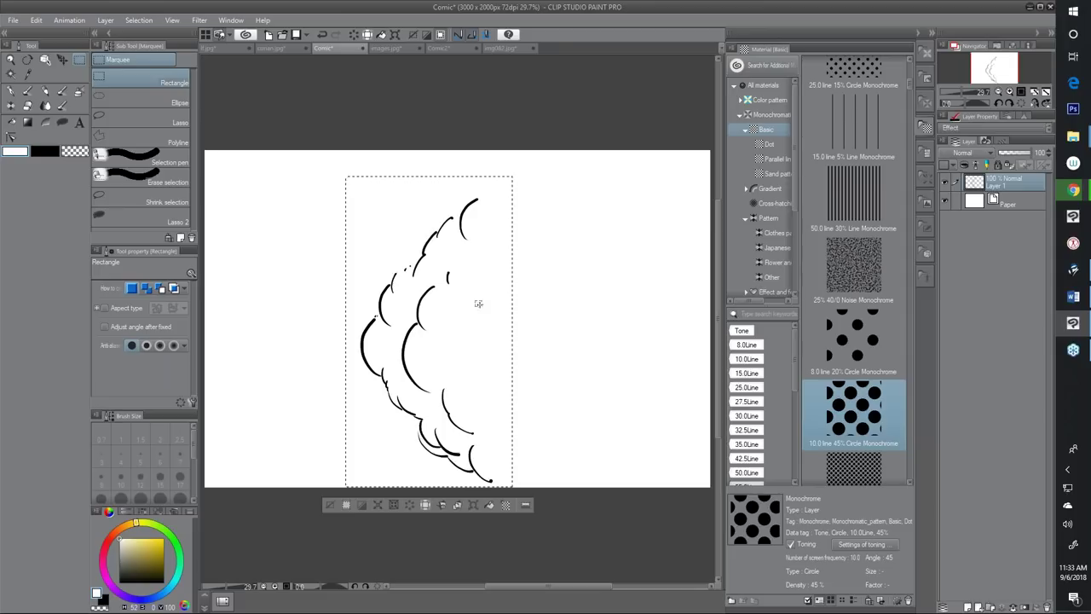
pyautogui.click(37, 19)
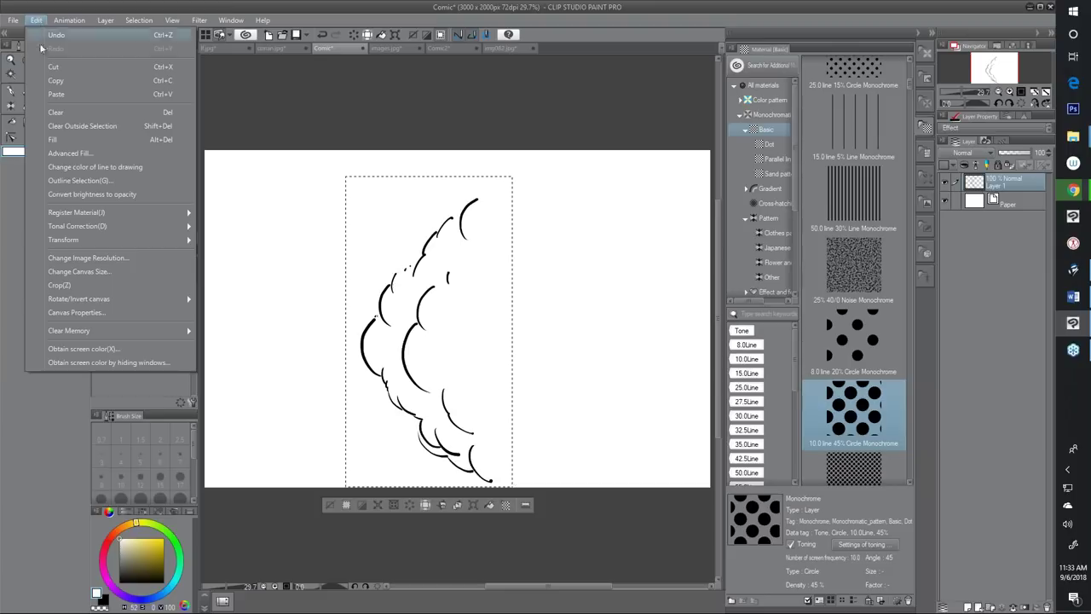
pyautogui.moveTo(88, 219)
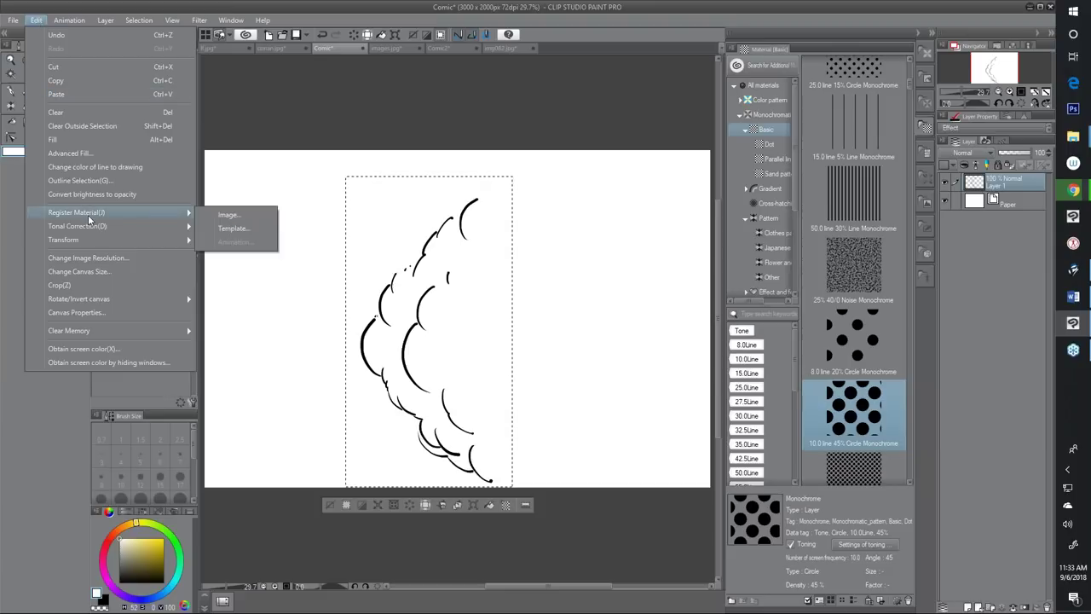
pyautogui.click(228, 218)
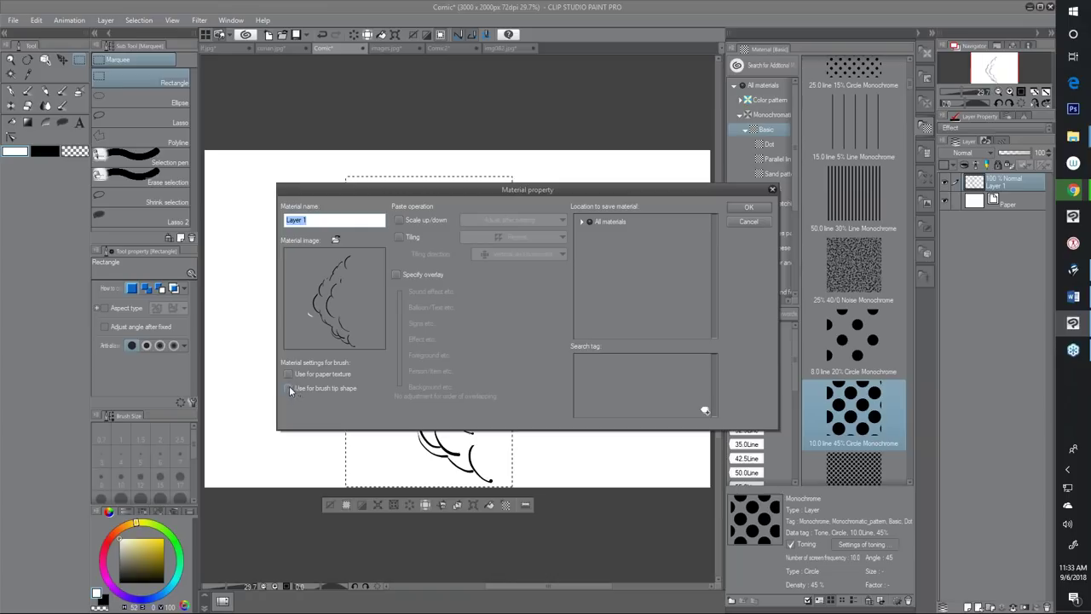
# Register the material as a brush tip shape under Image material > Illustration with the search tag "cloud part", and deselect the drawing
pyautogui.click(288, 388)
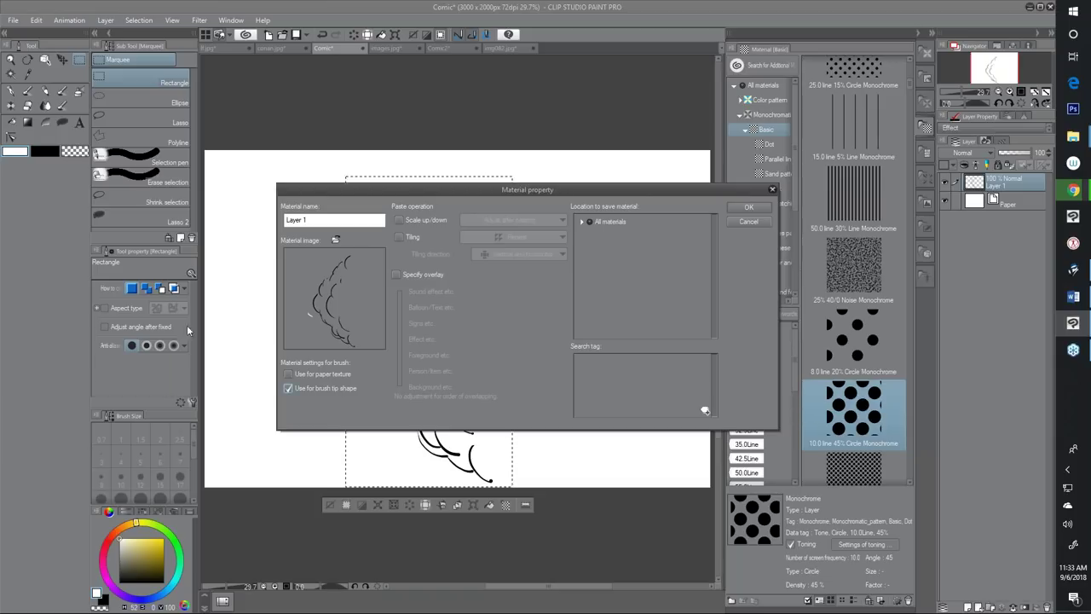
pyautogui.click(581, 221)
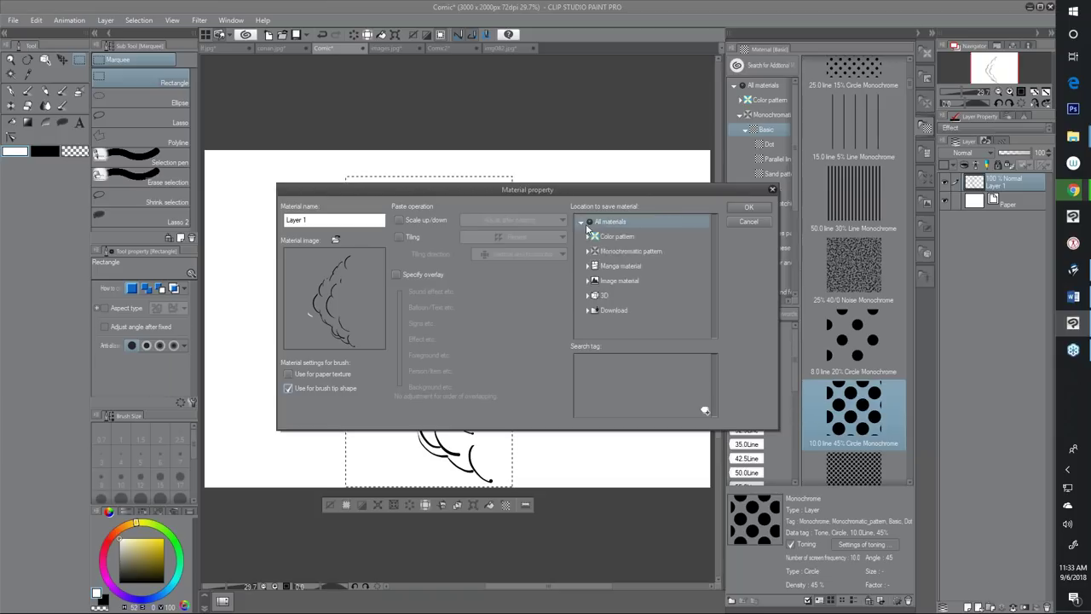
pyautogui.click(587, 280)
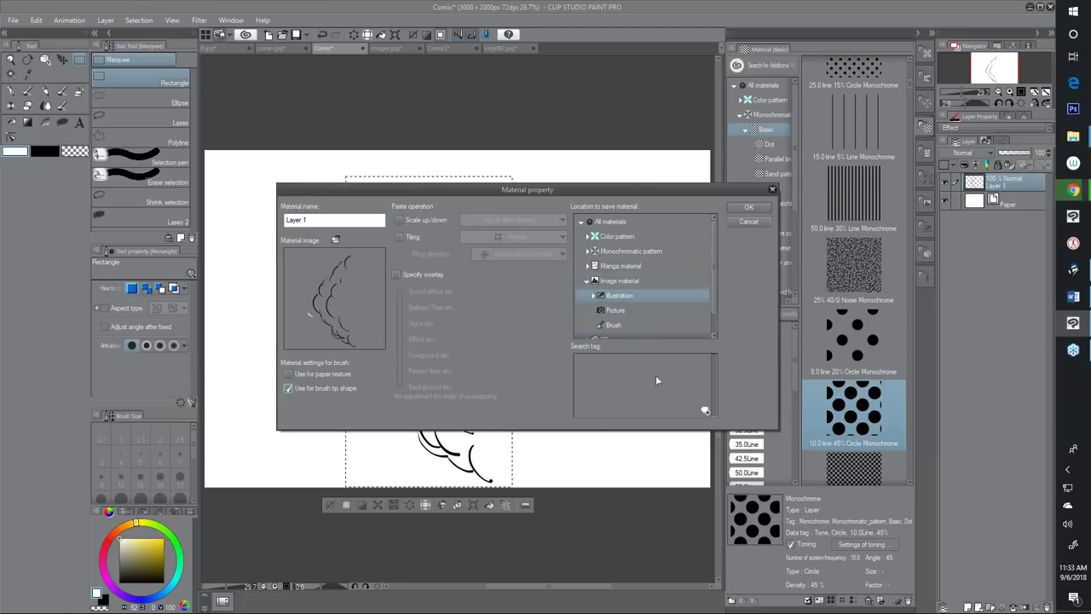
pyautogui.click(704, 411)
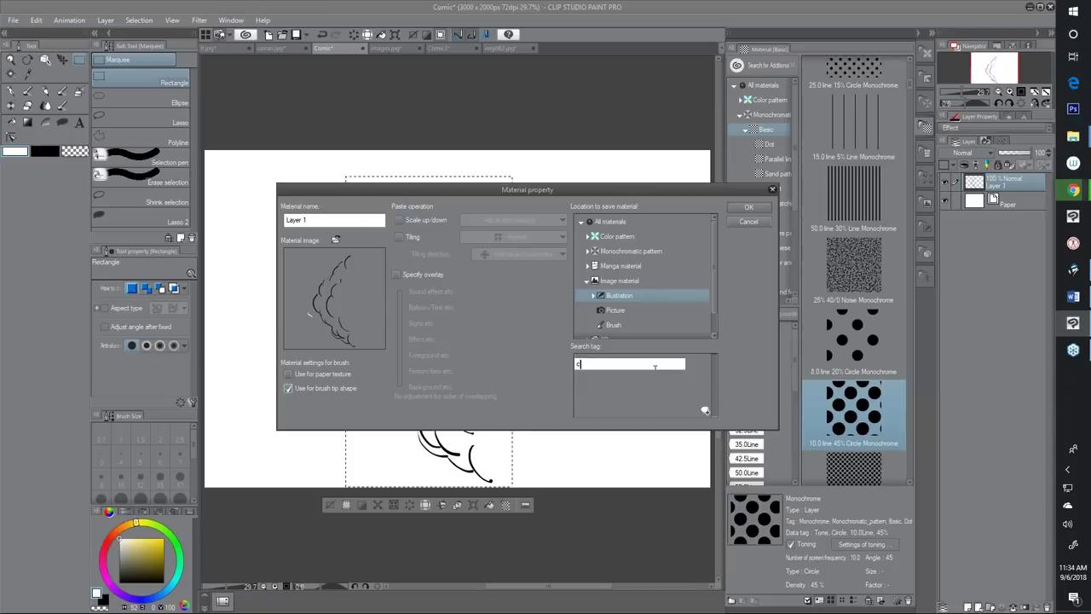
pyautogui.write('cloud part')
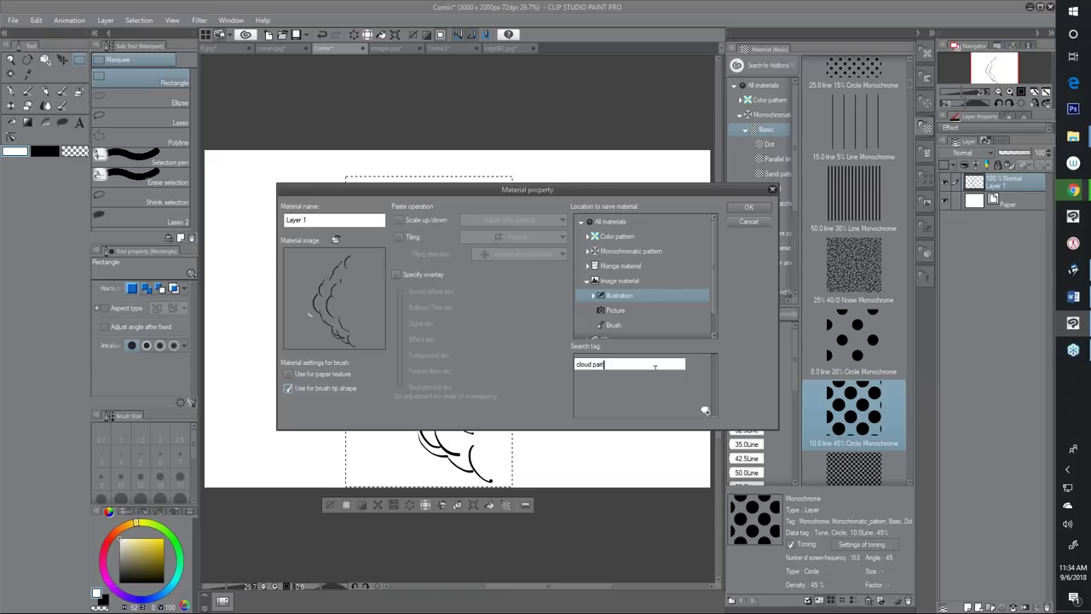
pyautogui.click(749, 211)
pyautogui.click(749, 212)
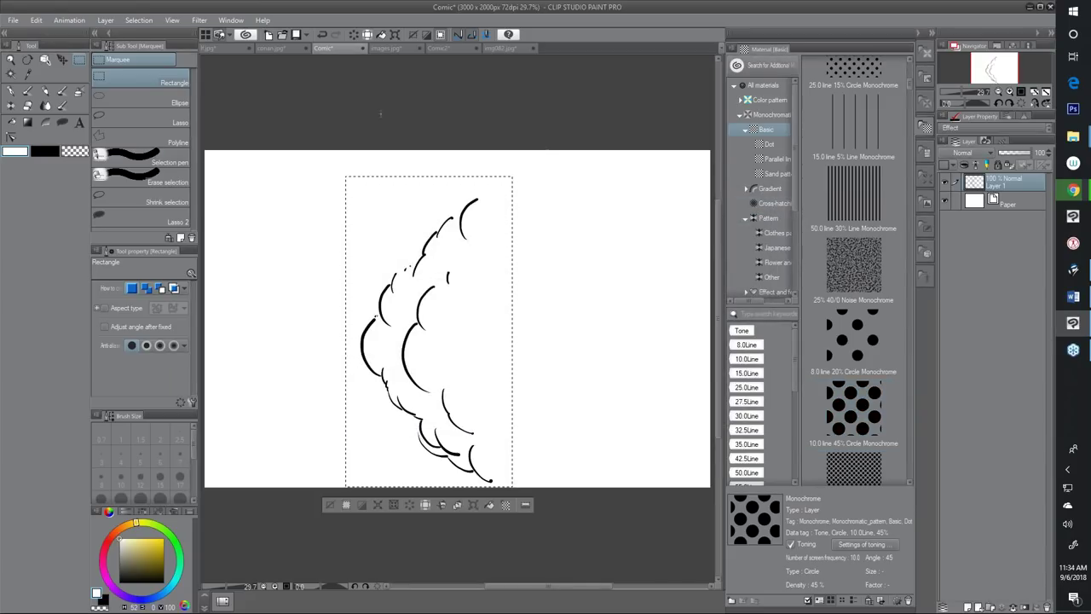
pyautogui.hotkey('ctrl', 'd')
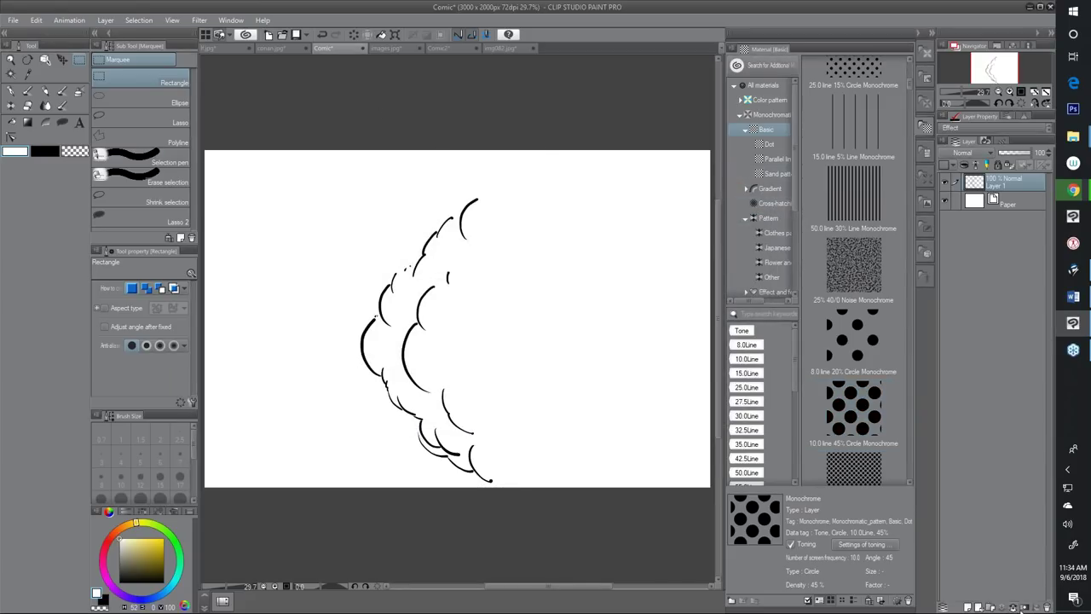
# Add a new layer above the hidden cloud drawing and choose the Melody pattern brush with black as the drawing colour
pyautogui.click(967, 607)
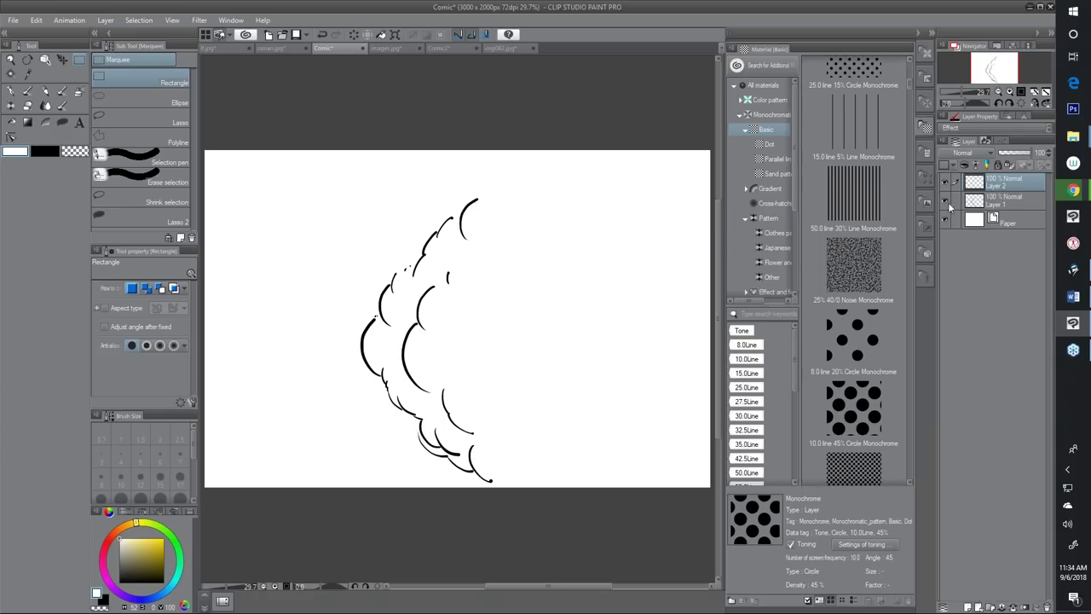
pyautogui.click(944, 202)
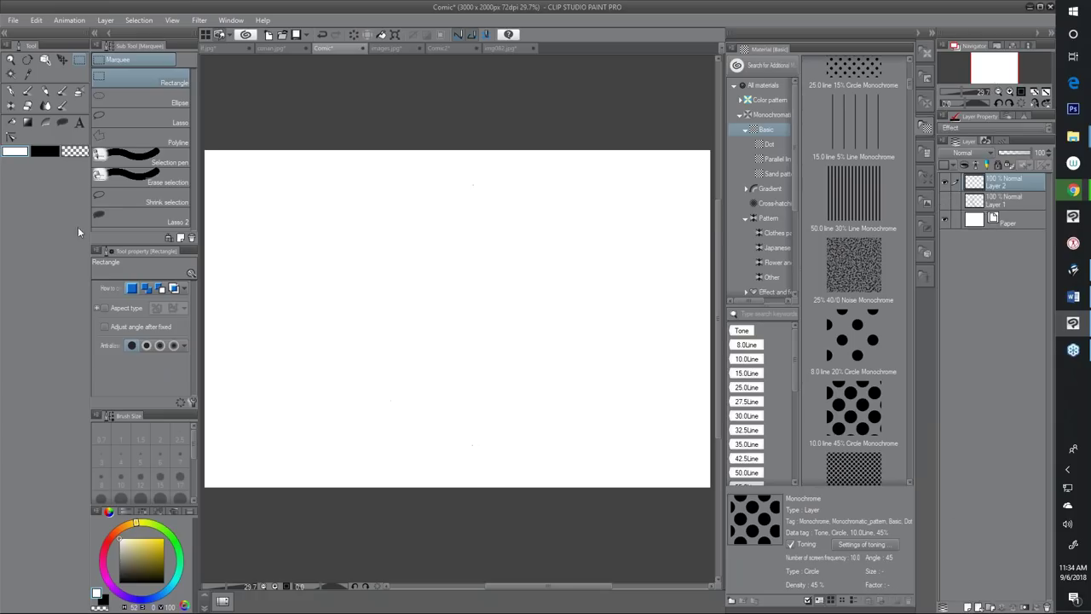
pyautogui.click(12, 106)
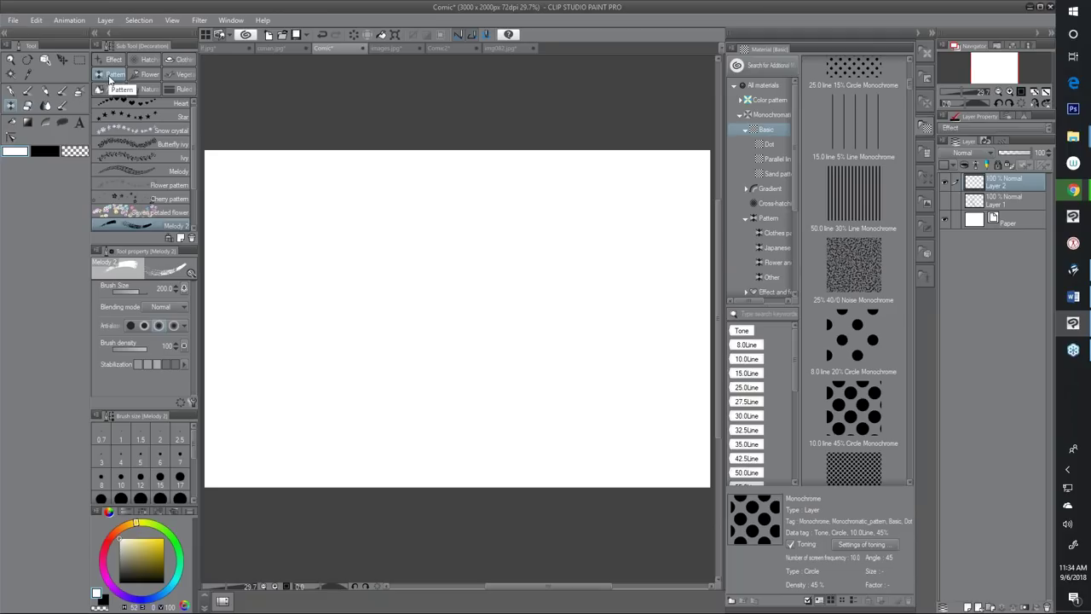
pyautogui.click(143, 171)
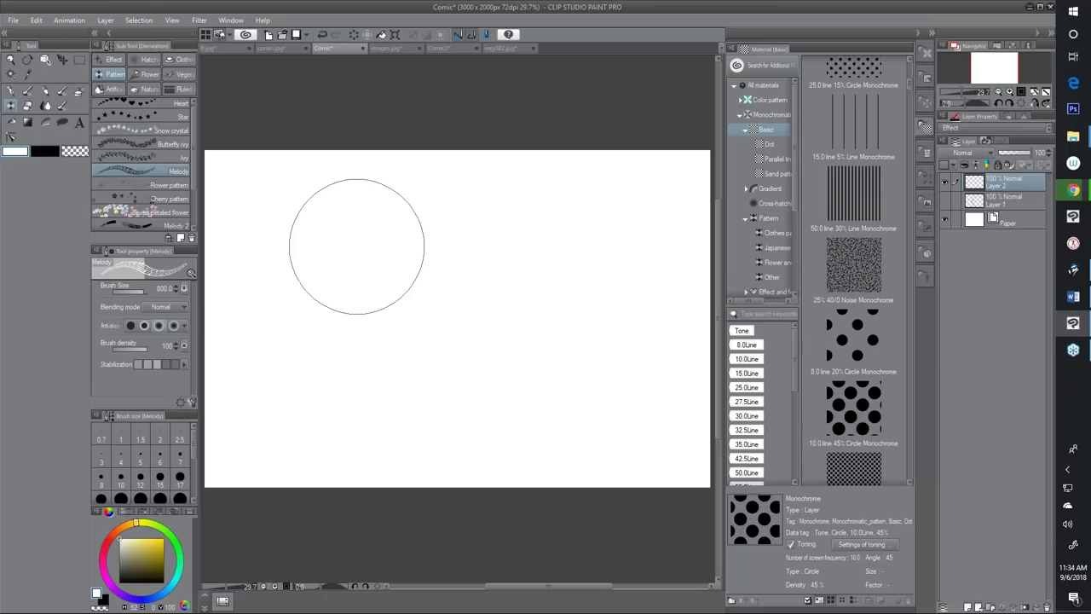
pyautogui.click(43, 152)
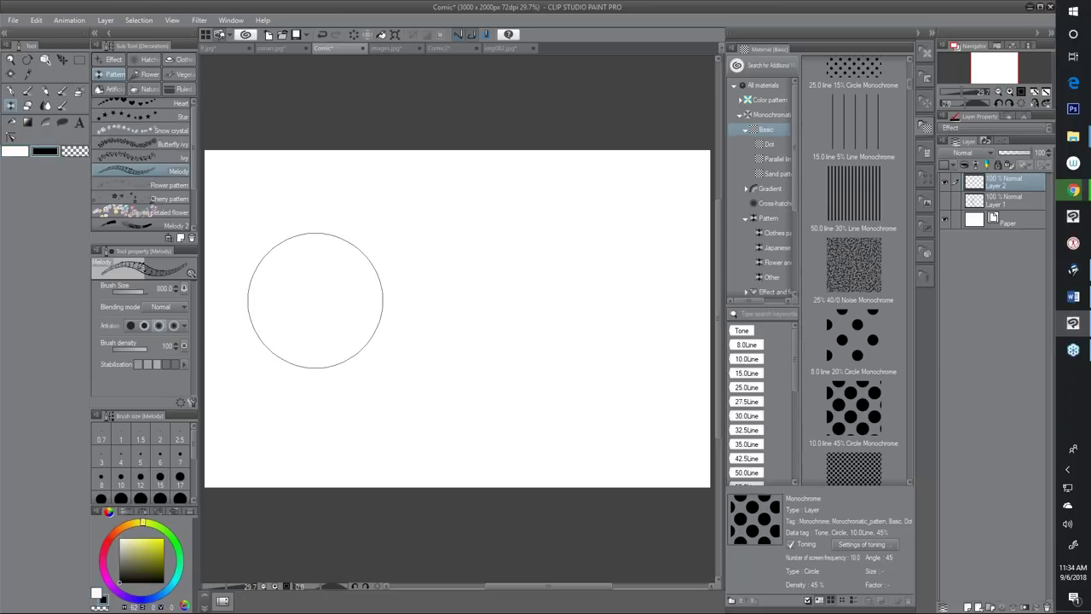
# Try curving music-staff strokes across the empty canvas with the Melody brush, and undo them
pyautogui.moveTo(283, 343)
pyautogui.mouseDown()
pyautogui.moveTo(329, 268)
pyautogui.moveTo(392, 326)
pyautogui.moveTo(512, 336)
pyautogui.moveTo(692, 209)
pyautogui.moveTo(609, 463)
pyautogui.moveTo(713, 366)
pyautogui.mouseUp()
pyautogui.hotkey('ctrl', 'z')
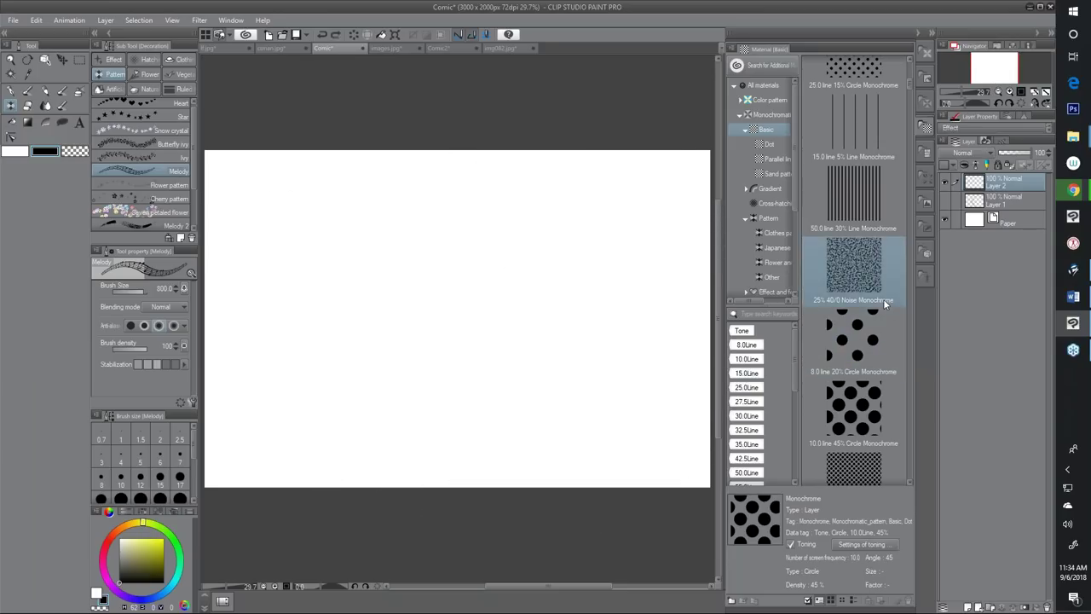
pyautogui.moveTo(268, 285)
pyautogui.mouseDown()
pyautogui.moveTo(292, 211)
pyautogui.moveTo(329, 253)
pyautogui.moveTo(317, 281)
pyautogui.moveTo(504, 312)
pyautogui.moveTo(522, 333)
pyautogui.moveTo(682, 222)
pyautogui.mouseUp()
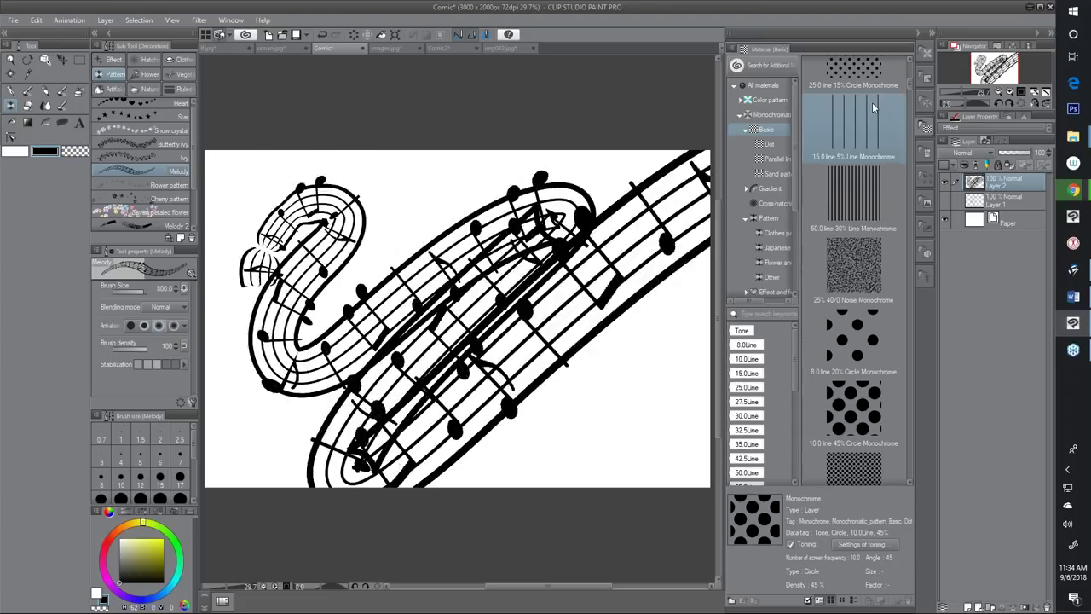
pyautogui.hotkey('ctrl', 'z')
pyautogui.hotkey('ctrl', 'z')
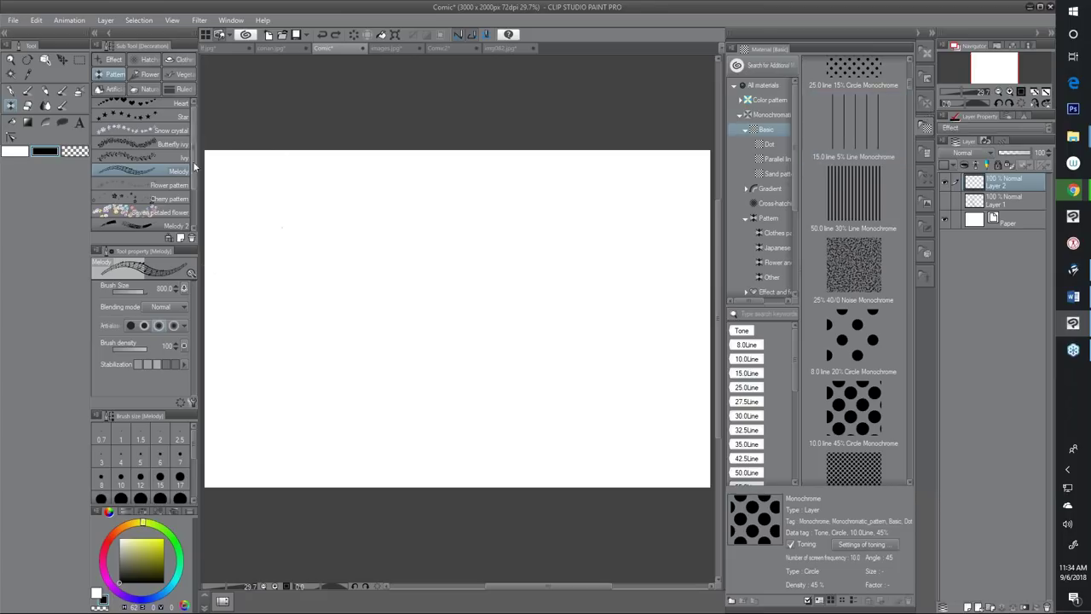
# Duplicate the Melody sub tool under the name "new cloud", keeping the Pattern tool icon
pyautogui.scroll(-1, 194, 175)
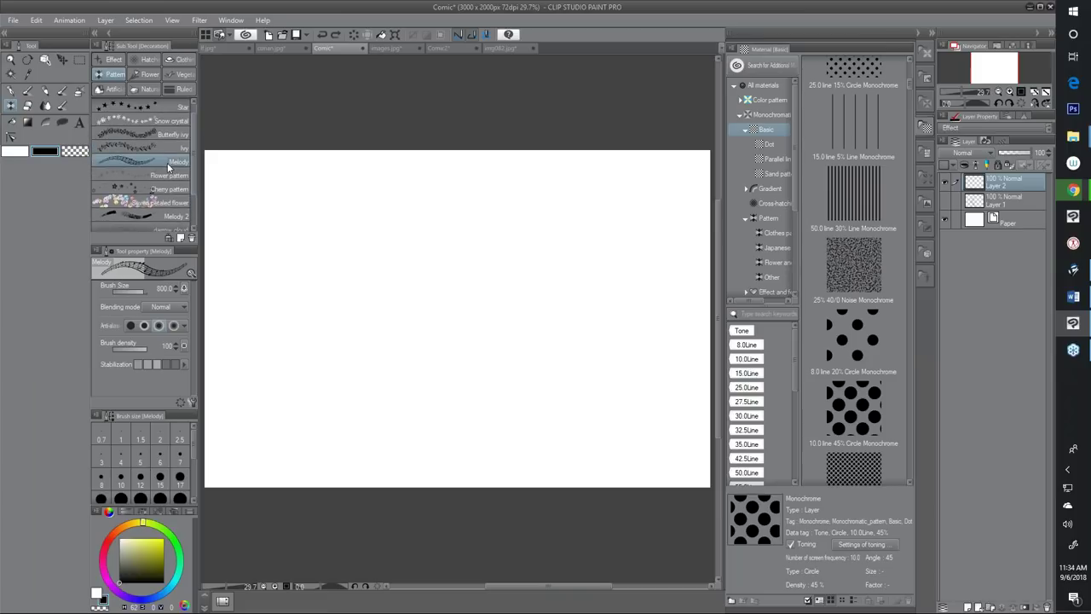
pyautogui.click(179, 238)
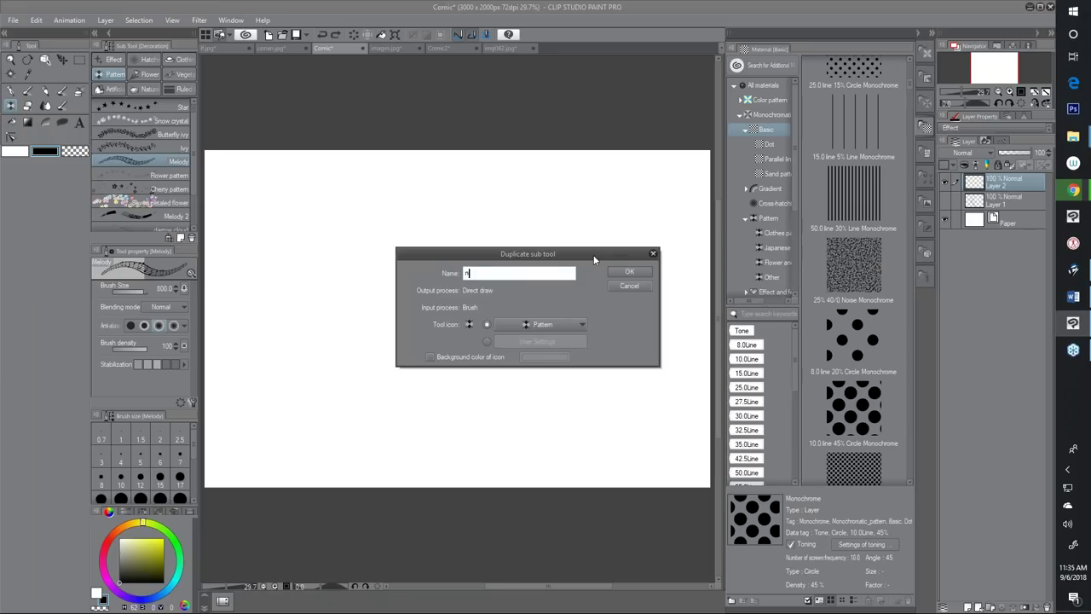
pyautogui.write('ew cloud')
pyautogui.click(630, 272)
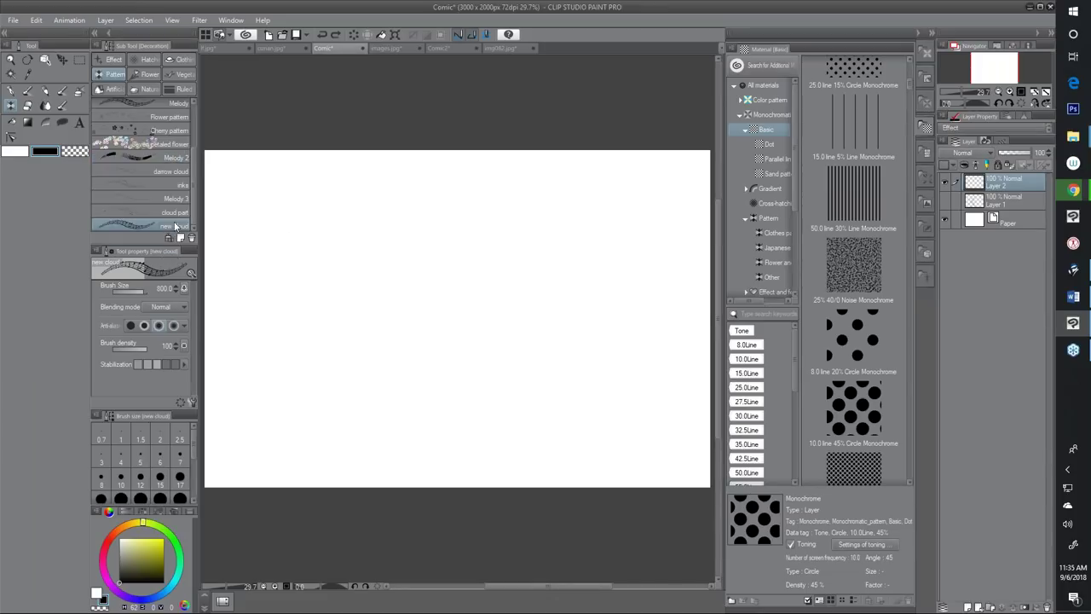
# Replace the new cloud brush's tip shape with the drawn cloud material, found by searching the brush tip shapes for "cloud"
pyautogui.click(193, 402)
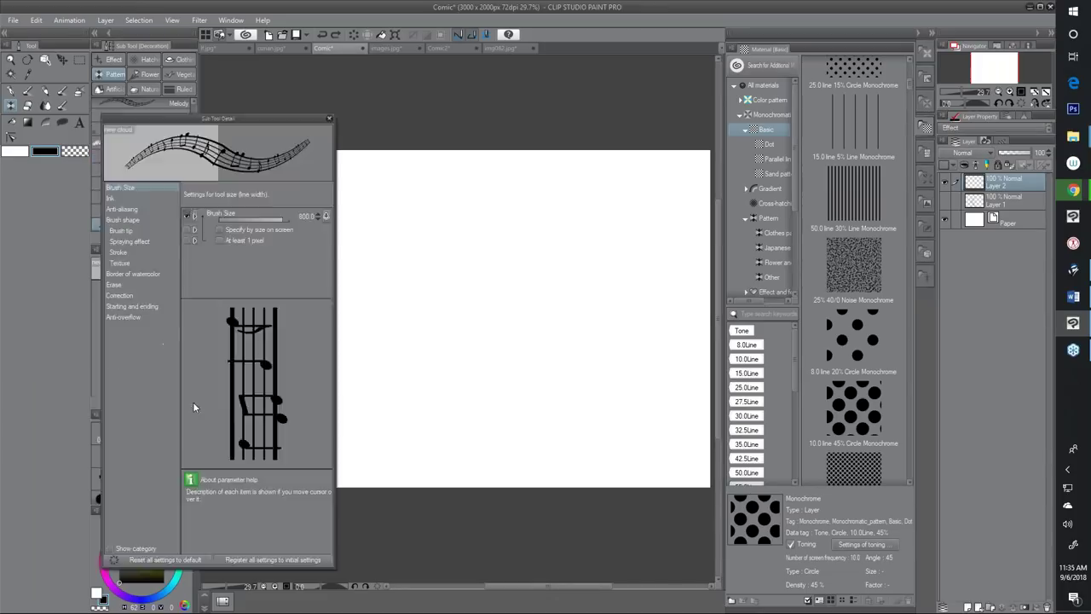
pyautogui.click(130, 232)
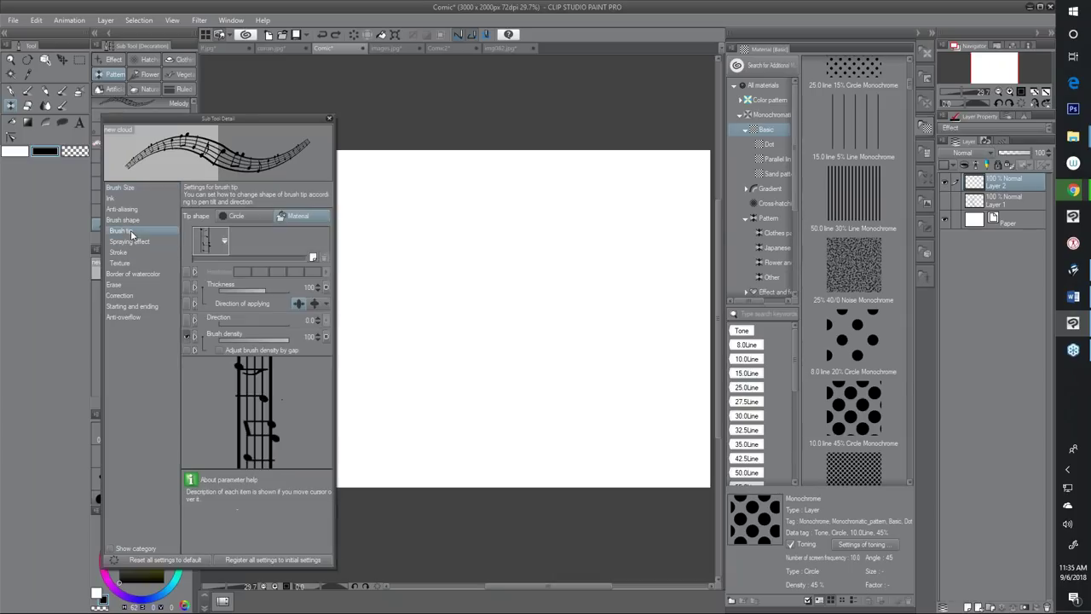
pyautogui.click(222, 241)
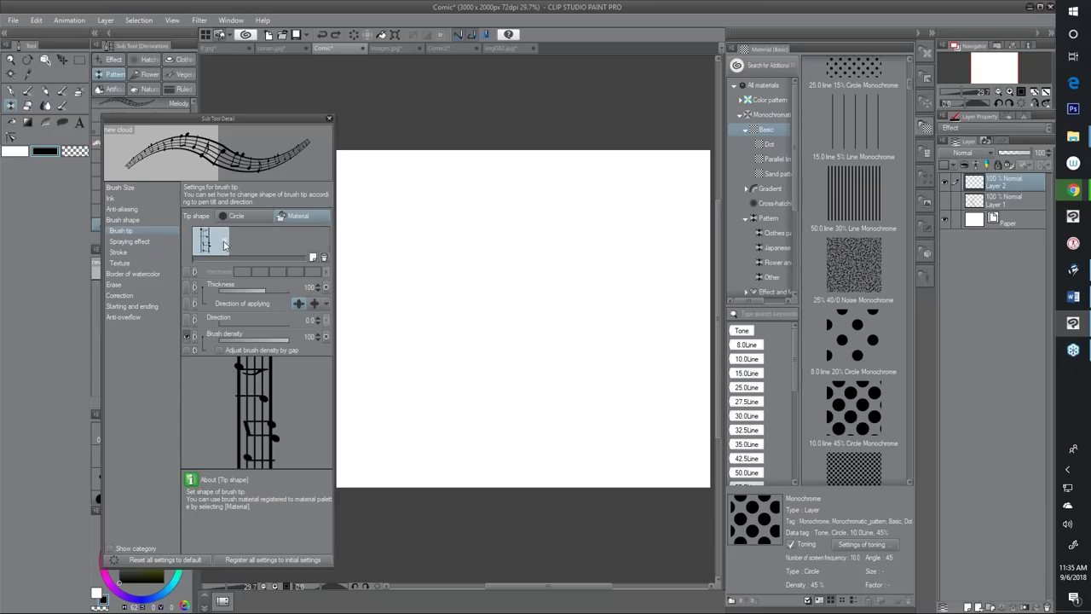
pyautogui.doubleClick(224, 243)
pyautogui.moveTo(252, 283); pyautogui.dragTo(261, 283)
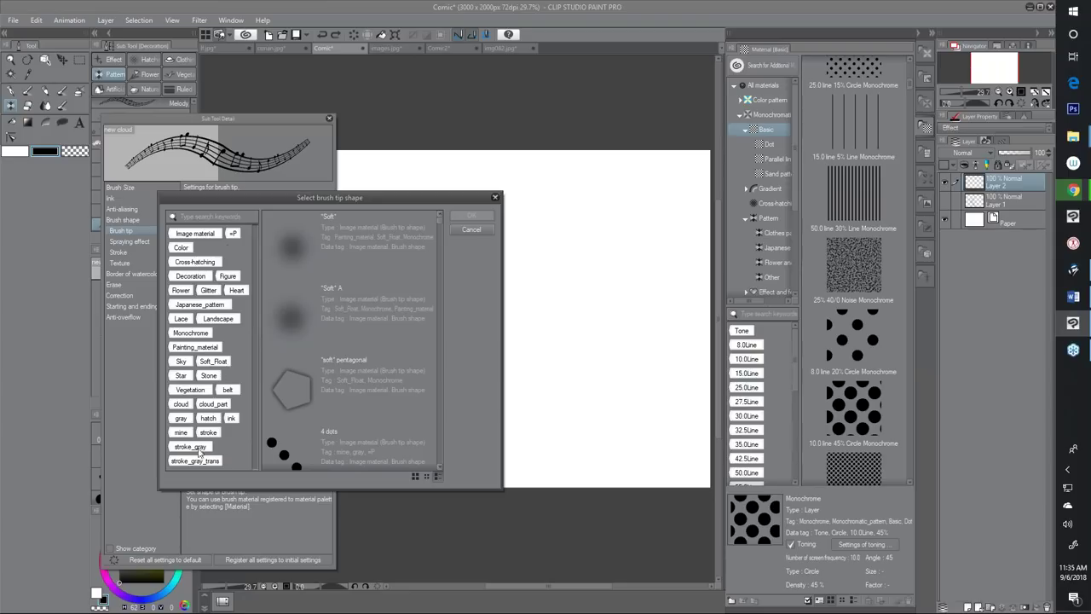
pyautogui.click(201, 217)
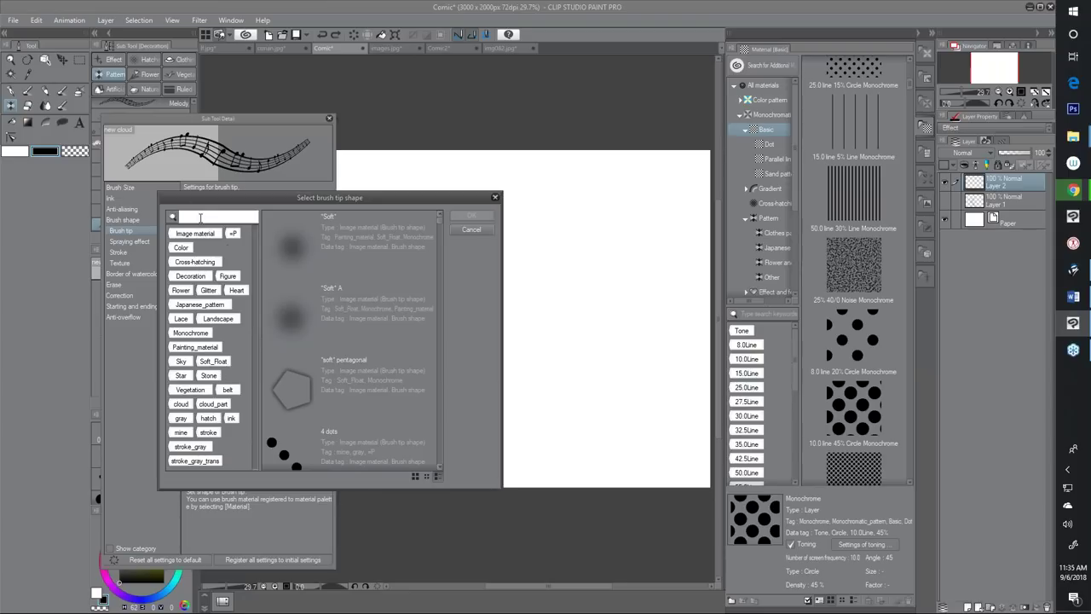
pyautogui.write('cloud')
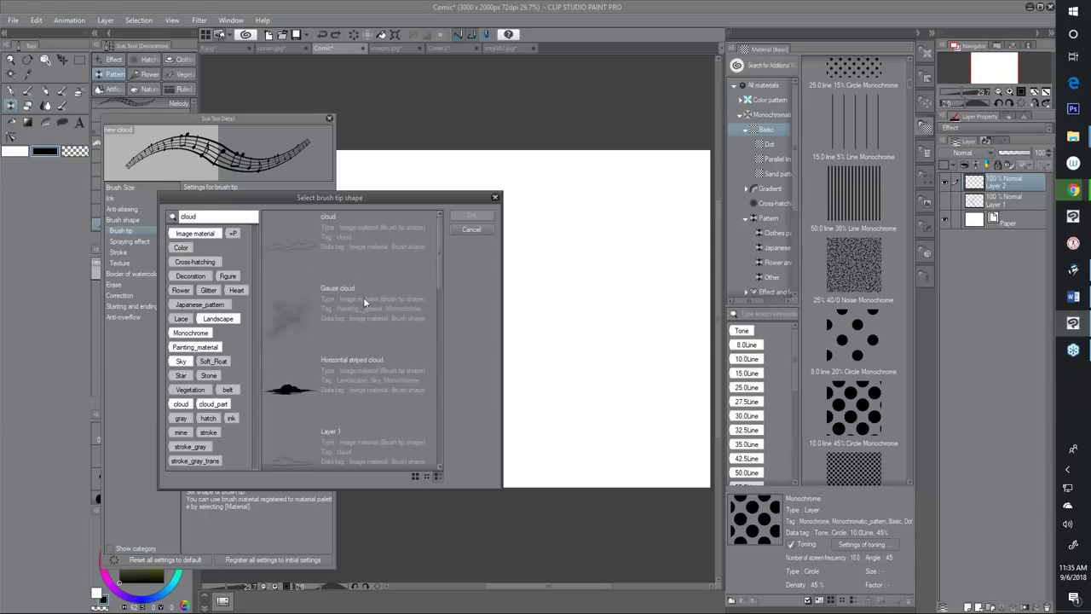
pyautogui.moveTo(440, 283); pyautogui.dragTo(444, 339)
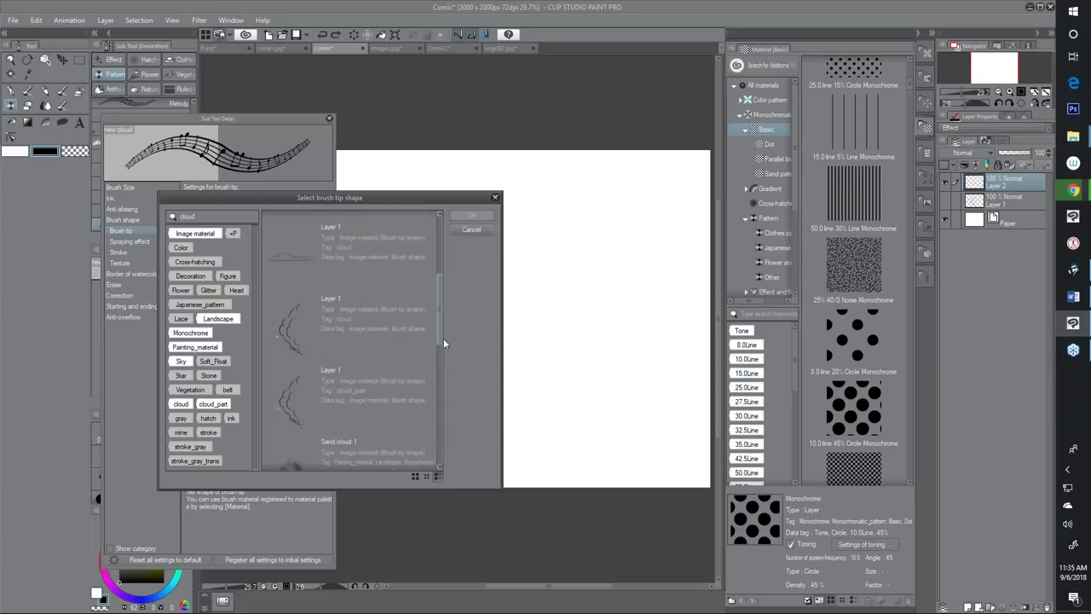
pyautogui.scroll(-1, 443, 339)
pyautogui.click(344, 290)
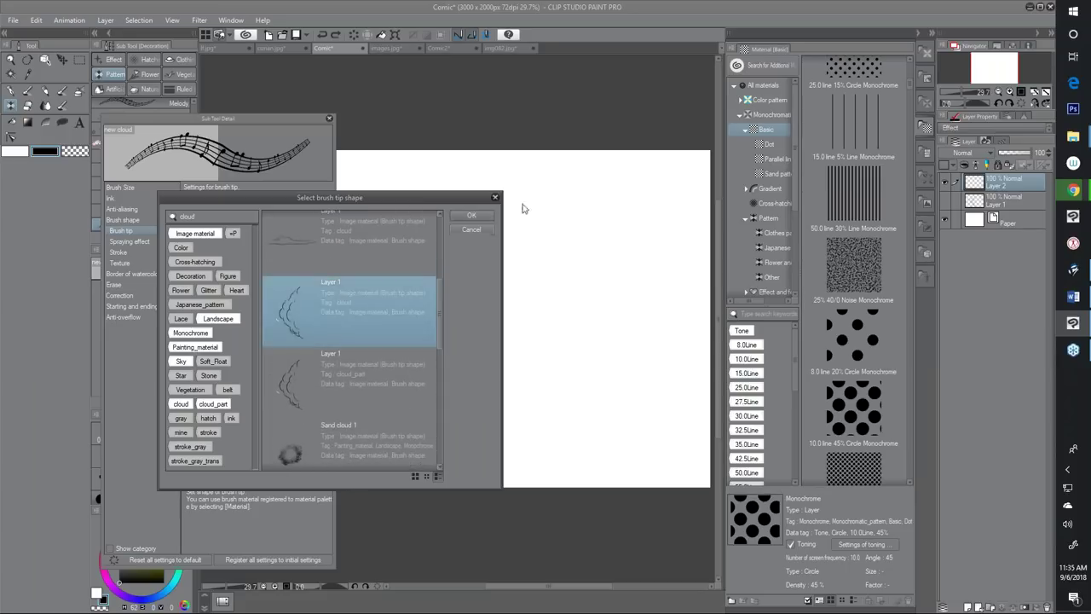
pyautogui.click(475, 218)
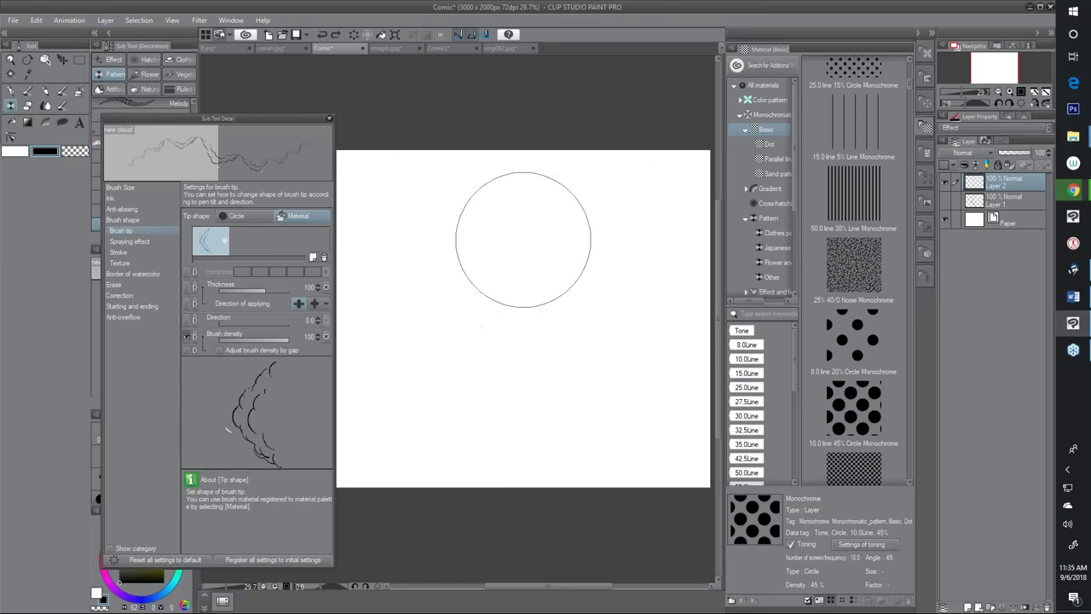
pyautogui.click(329, 119)
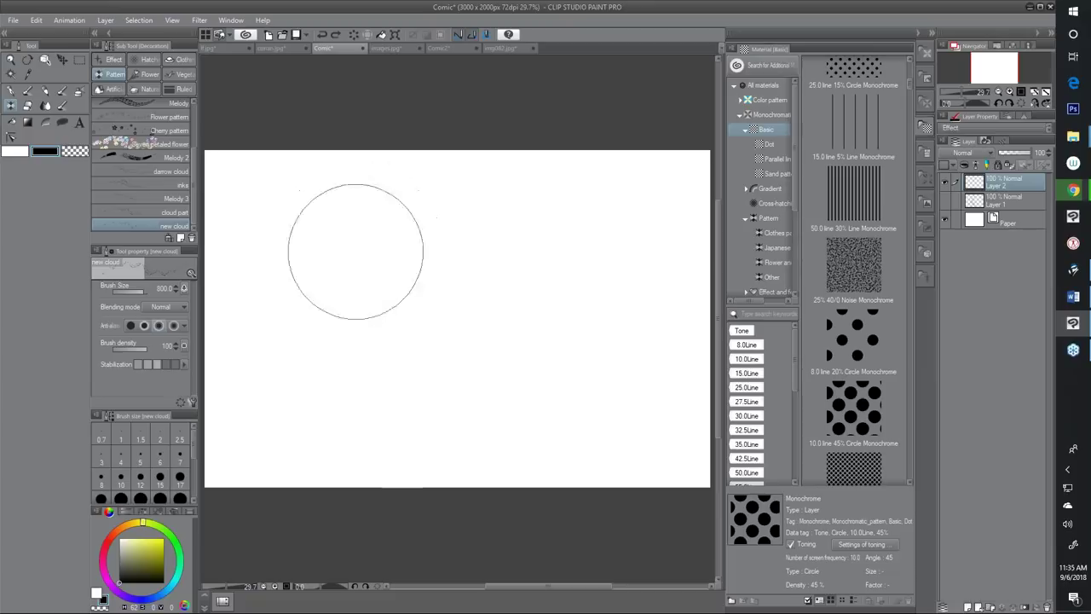
# Try cloud strokes on the empty canvas with the new cloud brush at sizes 800 and 300
pyautogui.moveTo(312, 312)
pyautogui.mouseDown()
pyautogui.moveTo(347, 256)
pyautogui.moveTo(427, 214)
pyautogui.moveTo(397, 268)
pyautogui.moveTo(474, 227)
pyautogui.moveTo(521, 166)
pyautogui.moveTo(436, 333)
pyautogui.moveTo(451, 349)
pyautogui.moveTo(517, 275)
pyautogui.moveTo(317, 331)
pyautogui.moveTo(378, 341)
pyautogui.moveTo(451, 244)
pyautogui.moveTo(440, 326)
pyautogui.moveTo(415, 348)
pyautogui.moveTo(451, 326)
pyautogui.moveTo(457, 338)
pyautogui.moveTo(499, 283)
pyautogui.moveTo(499, 251)
pyautogui.moveTo(513, 305)
pyautogui.moveTo(490, 232)
pyautogui.mouseUp()
pyautogui.press('[')
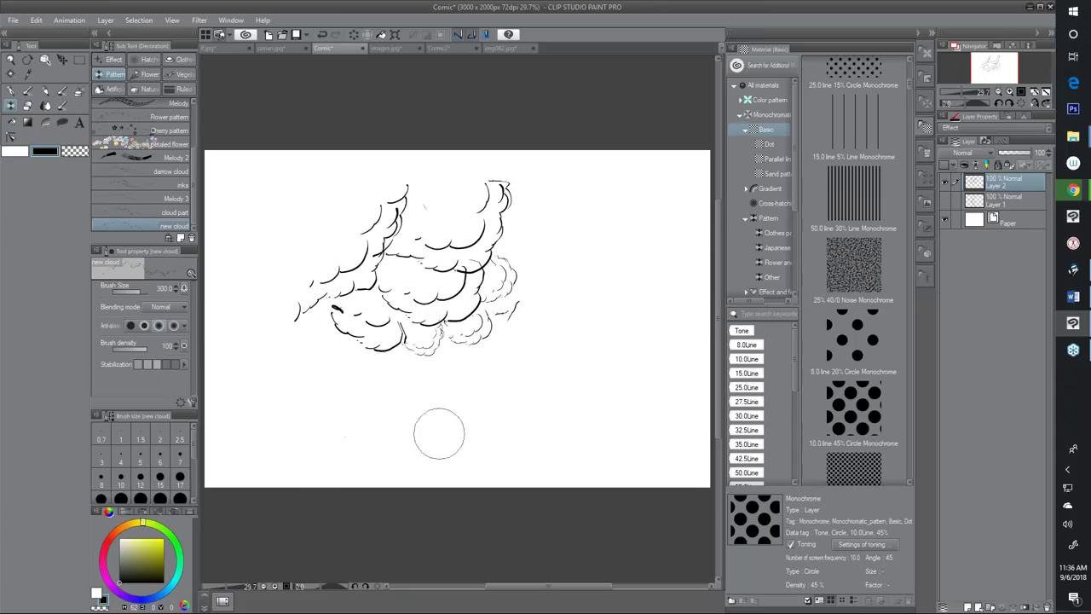
pyautogui.moveTo(380, 402)
pyautogui.mouseDown()
pyautogui.moveTo(409, 420)
pyautogui.moveTo(468, 413)
pyautogui.moveTo(511, 374)
pyautogui.moveTo(522, 335)
pyautogui.moveTo(498, 269)
pyautogui.moveTo(452, 230)
pyautogui.moveTo(370, 240)
pyautogui.moveTo(311, 283)
pyautogui.moveTo(295, 353)
pyautogui.moveTo(323, 407)
pyautogui.moveTo(364, 428)
pyautogui.moveTo(424, 430)
pyautogui.moveTo(480, 413)
pyautogui.moveTo(455, 288)
pyautogui.moveTo(361, 233)
pyautogui.moveTo(279, 318)
pyautogui.moveTo(356, 461)
pyautogui.moveTo(554, 376)
pyautogui.moveTo(441, 203)
pyautogui.moveTo(280, 233)
pyautogui.moveTo(296, 422)
pyautogui.mouseUp()
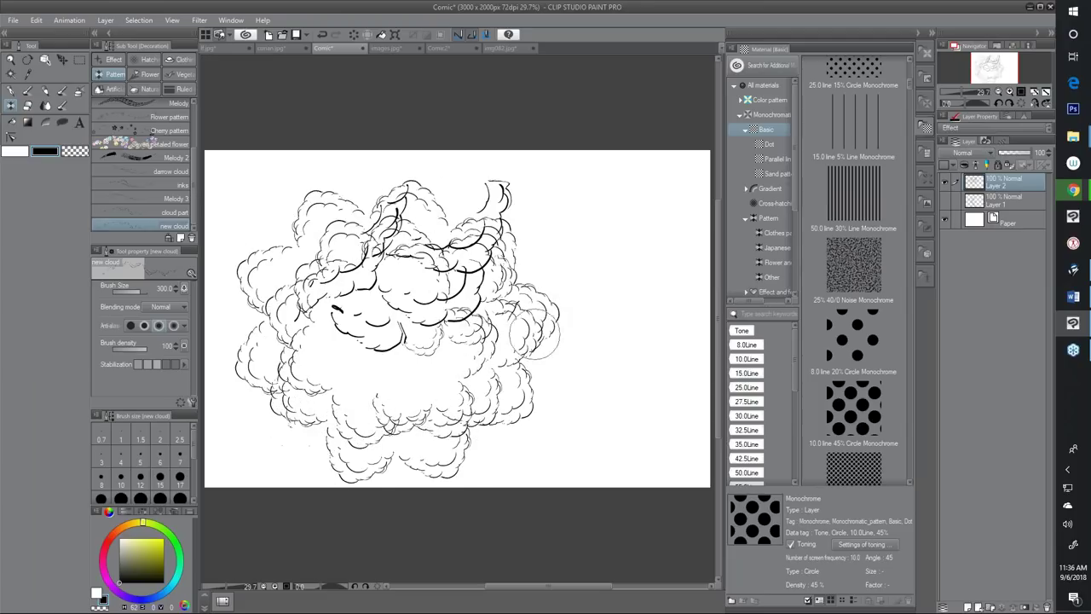
# Enlarge the brush to 800 and try big cloud outlines around the existing cluster
pyautogui.press(']')
pyautogui.press(']')
pyautogui.press(']')
pyautogui.press(']')
pyautogui.press(']')
pyautogui.press(']')
pyautogui.press(']')
pyautogui.moveTo(547, 376)
pyautogui.mouseDown()
pyautogui.moveTo(575, 352)
pyautogui.moveTo(579, 275)
pyautogui.moveTo(512, 174)
pyautogui.moveTo(327, 157)
pyautogui.moveTo(231, 243)
pyautogui.moveTo(211, 379)
pyautogui.moveTo(467, 484)
pyautogui.moveTo(582, 403)
pyautogui.moveTo(554, 173)
pyautogui.moveTo(409, 133)
pyautogui.moveTo(251, 194)
pyautogui.moveTo(348, 502)
pyautogui.mouseUp()
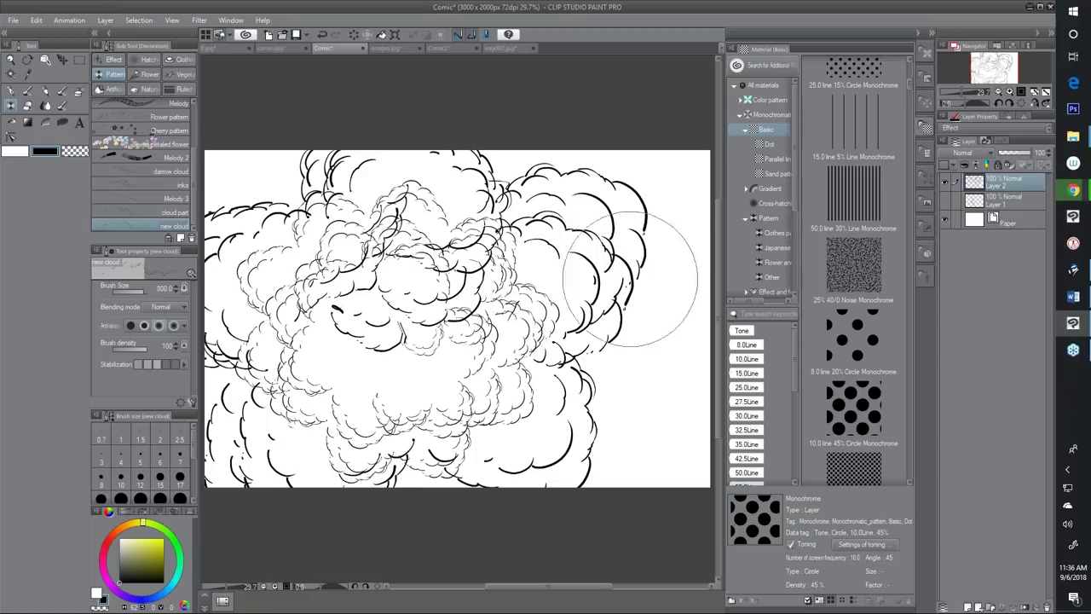
# Undo all the test cloud strokes, restoring the empty Layer 2
pyautogui.hotkey('ctrl', 'z')
pyautogui.hotkey('ctrl', 'z')
pyautogui.hotkey('ctrl', 'z')
pyautogui.hotkey('ctrl', 'z')
pyautogui.hotkey('ctrl', 'z')
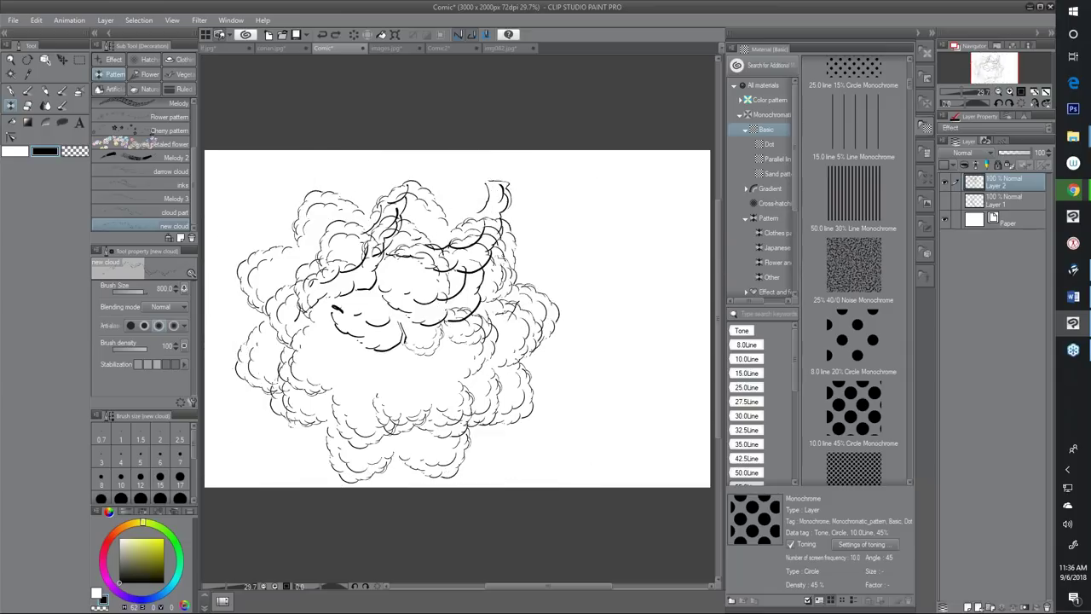
pyautogui.hotkey('ctrl', 'z')
pyautogui.hotkey('ctrl', 'z')
pyautogui.hotkey('ctrl', 'z')
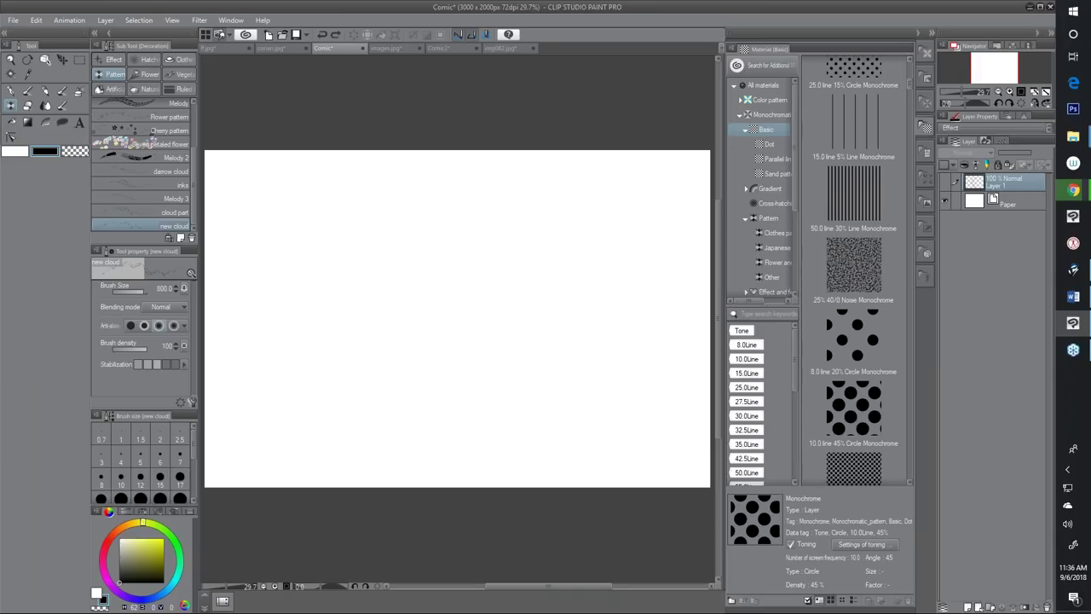
pyautogui.hotkey('ctrl', 'y')
pyautogui.hotkey('ctrl', 'y')
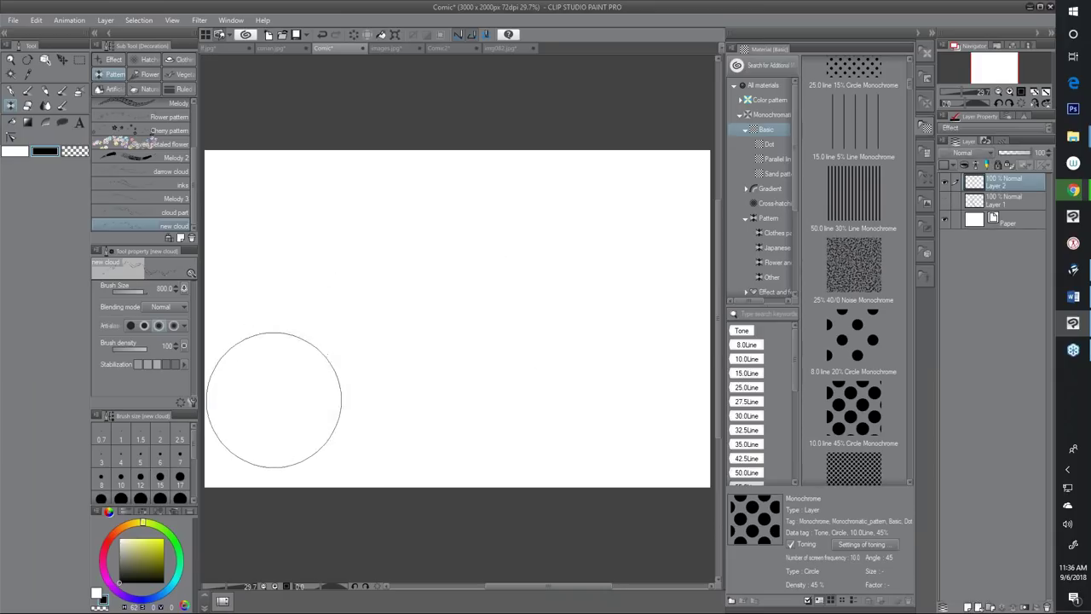
# Paint a billowing cloud across the middle of Layer 2 with the new cloud brush at size 800, undoing the first trial stroke
pyautogui.moveTo(279, 405)
pyautogui.mouseDown()
pyautogui.moveTo(316, 293)
pyautogui.moveTo(378, 237)
pyautogui.moveTo(460, 193)
pyautogui.moveTo(528, 177)
pyautogui.moveTo(603, 188)
pyautogui.moveTo(658, 227)
pyautogui.moveTo(689, 296)
pyautogui.moveTo(679, 378)
pyautogui.moveTo(654, 426)
pyautogui.moveTo(573, 463)
pyautogui.mouseUp()
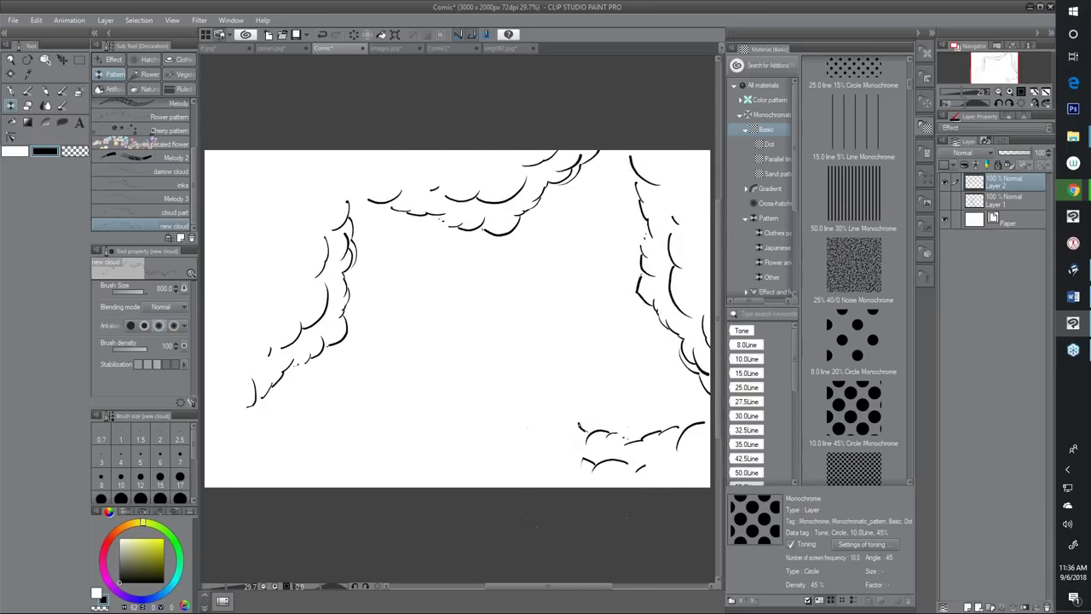
pyautogui.hotkey('ctrl', 'z')
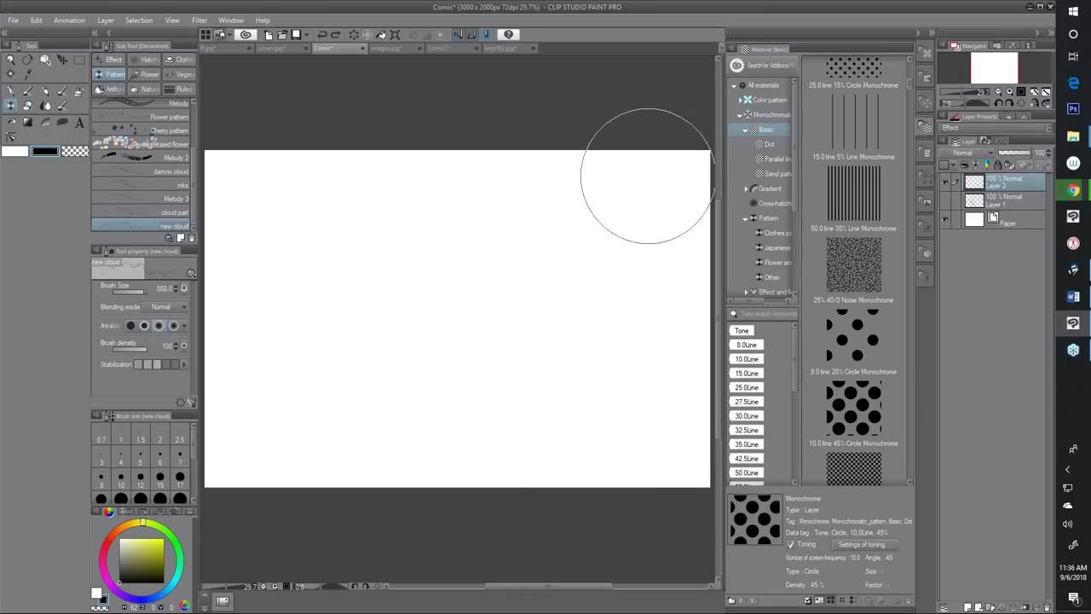
pyautogui.moveTo(646, 189)
pyautogui.mouseDown()
pyautogui.moveTo(512, 183)
pyautogui.moveTo(375, 233)
pyautogui.moveTo(347, 414)
pyautogui.moveTo(407, 395)
pyautogui.mouseUp()
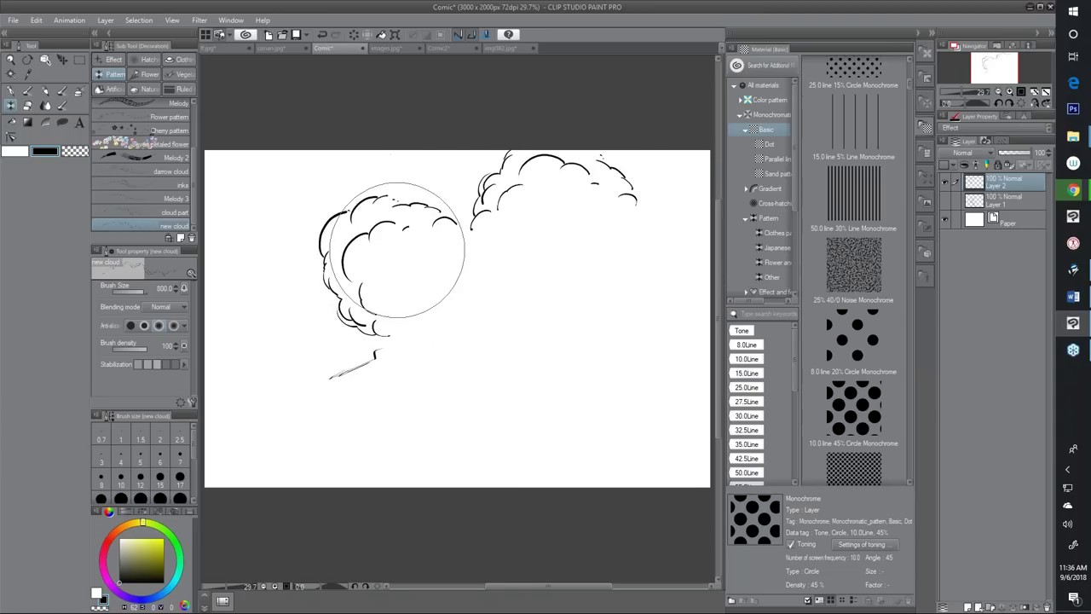
pyautogui.moveTo(395, 346)
pyautogui.mouseDown()
pyautogui.moveTo(459, 376)
pyautogui.moveTo(534, 347)
pyautogui.moveTo(571, 256)
pyautogui.moveTo(577, 332)
pyautogui.moveTo(592, 246)
pyautogui.moveTo(611, 254)
pyautogui.moveTo(567, 252)
pyautogui.moveTo(573, 262)
pyautogui.moveTo(565, 214)
pyautogui.moveTo(516, 198)
pyautogui.moveTo(545, 174)
pyautogui.mouseUp()
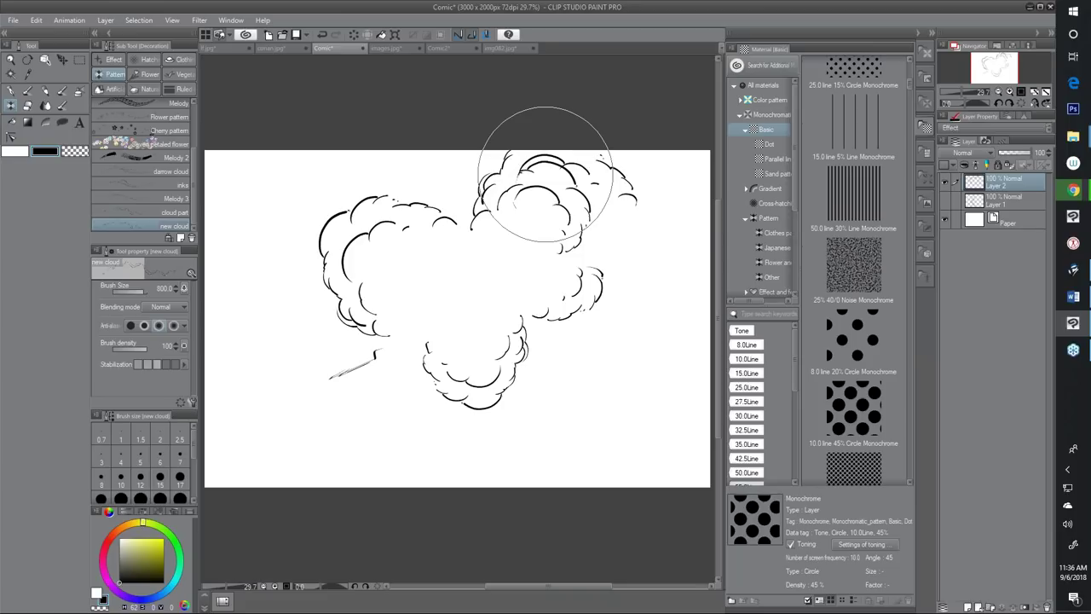
pyautogui.moveTo(401, 347)
pyautogui.mouseDown()
pyautogui.moveTo(394, 269)
pyautogui.moveTo(385, 278)
pyautogui.moveTo(410, 270)
pyautogui.moveTo(408, 288)
pyautogui.moveTo(413, 276)
pyautogui.moveTo(395, 294)
pyautogui.moveTo(415, 343)
pyautogui.moveTo(486, 341)
pyautogui.mouseUp()
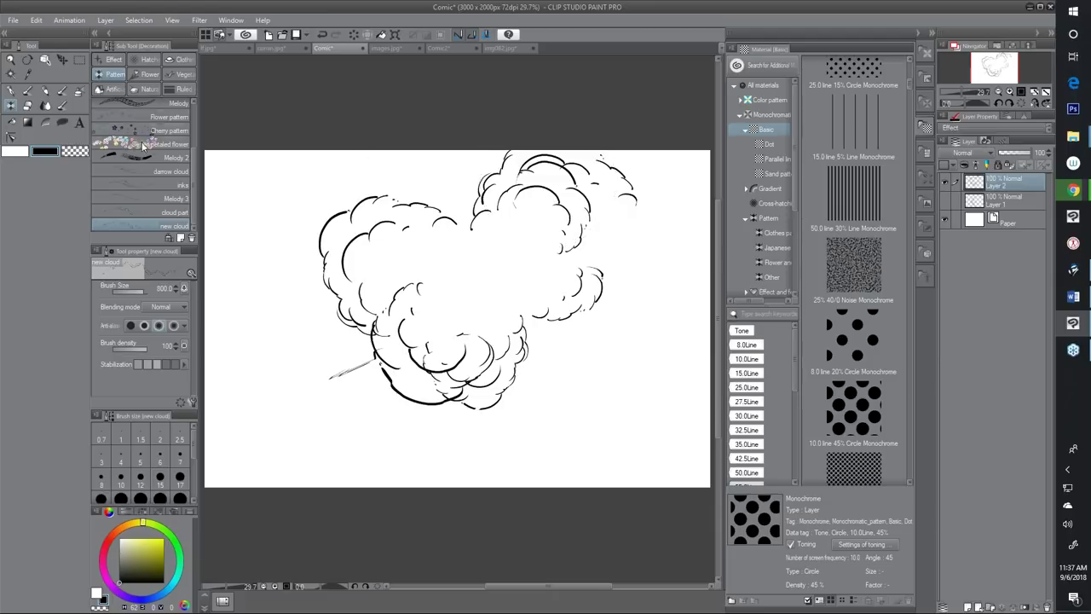
# Try an enlarged Gold chain clothing brush in a stroke across the canvas, and undo it
pyautogui.moveTo(196, 161); pyautogui.dragTo(195, 98)
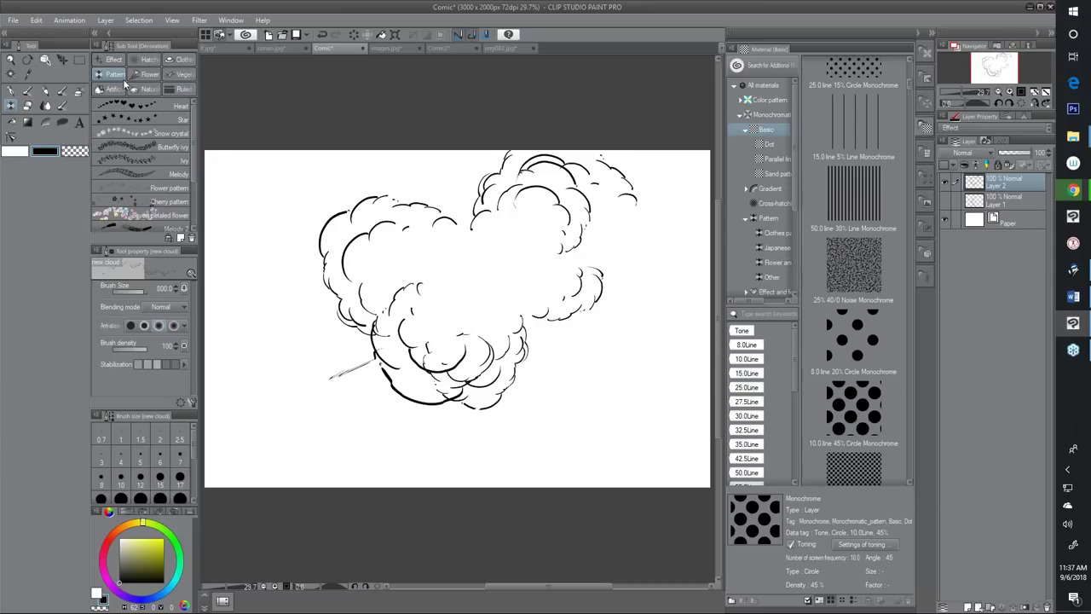
pyautogui.moveTo(196, 110)
pyautogui.mouseDown()
pyautogui.moveTo(201, 213)
pyautogui.moveTo(203, 118)
pyautogui.mouseUp()
pyautogui.click(178, 59)
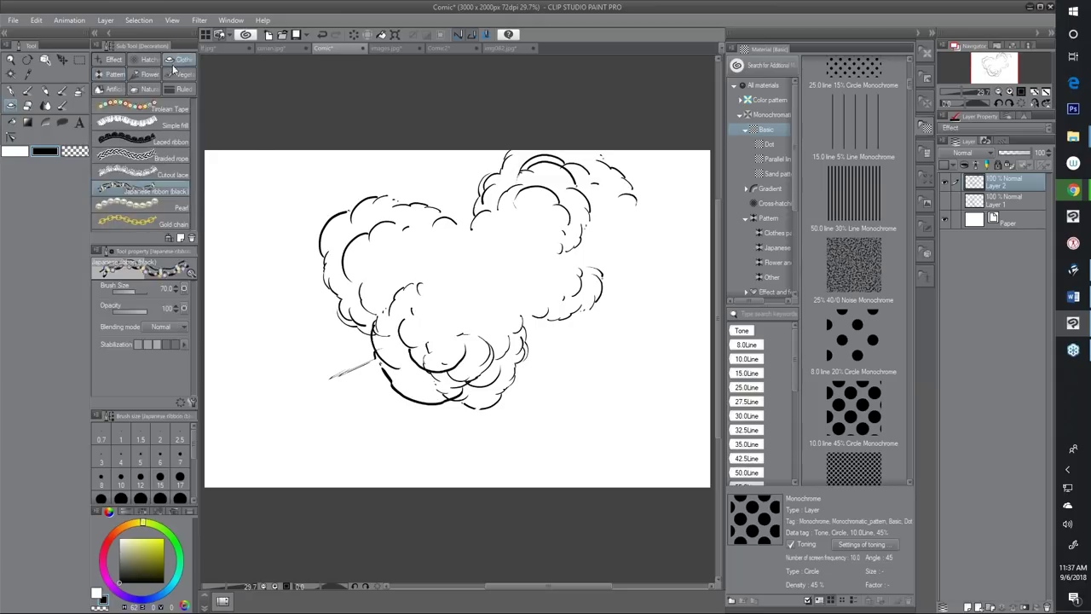
pyautogui.click(141, 222)
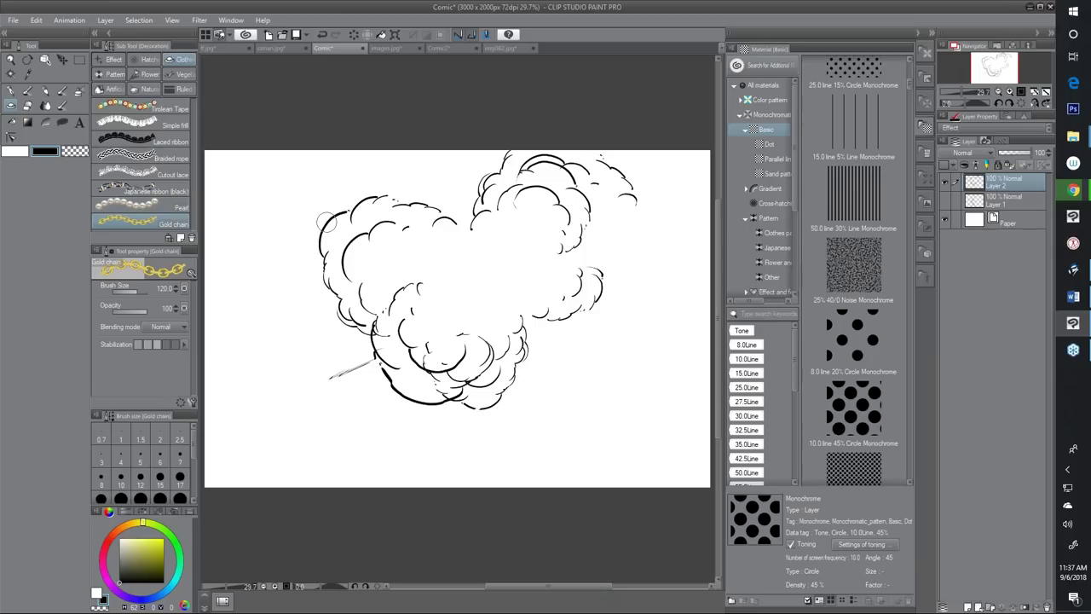
pyautogui.press(']')
pyautogui.press(']')
pyautogui.press(']')
pyautogui.press(']')
pyautogui.moveTo(368, 174)
pyautogui.mouseDown()
pyautogui.moveTo(305, 196)
pyautogui.moveTo(250, 256)
pyautogui.moveTo(430, 290)
pyautogui.moveTo(635, 289)
pyautogui.moveTo(219, 450)
pyautogui.moveTo(706, 389)
pyautogui.mouseUp()
pyautogui.hotkey('ctrl', 'z')
# Paint wispy cloud strokes around and across the billowing cloud with the darrow cloud pattern brush at size 250
pyautogui.click(112, 74)
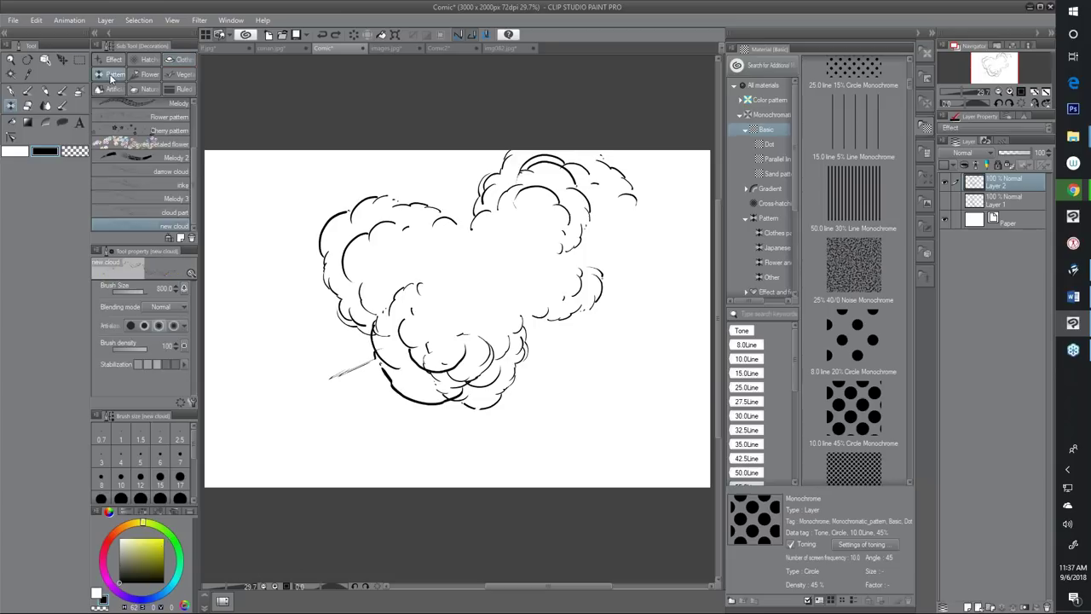
pyautogui.click(154, 176)
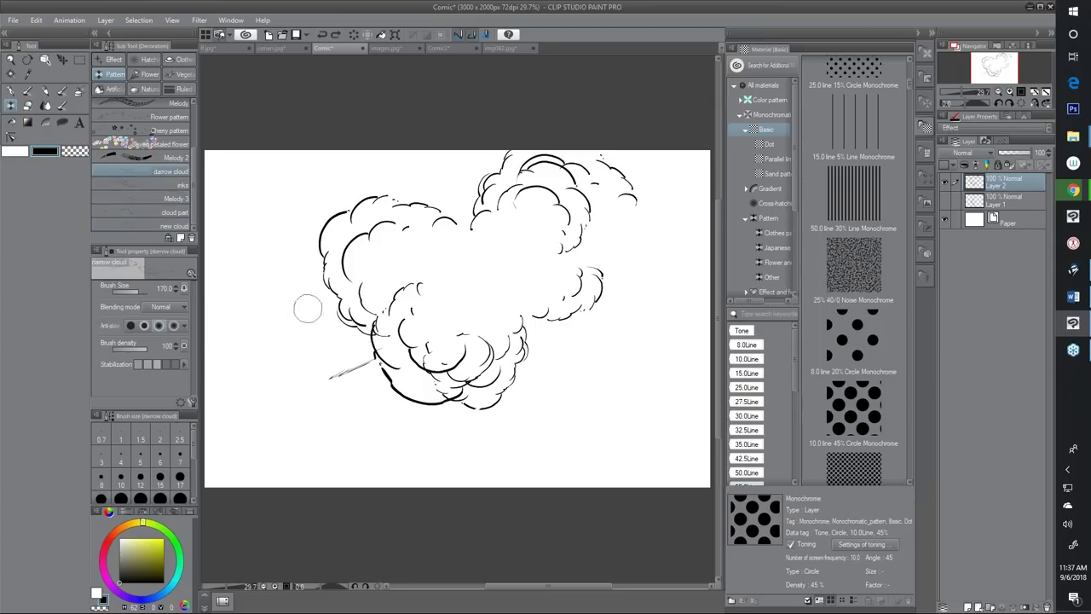
pyautogui.press(']')
pyautogui.moveTo(650, 319)
pyautogui.mouseDown()
pyautogui.moveTo(543, 385)
pyautogui.moveTo(515, 425)
pyautogui.moveTo(470, 452)
pyautogui.mouseUp()
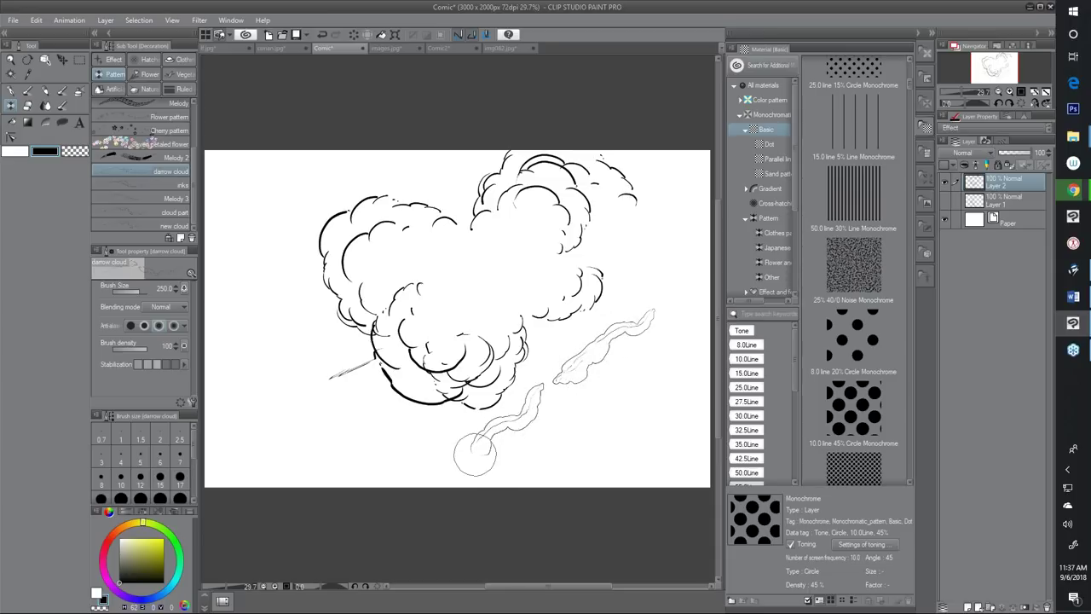
pyautogui.moveTo(544, 441)
pyautogui.mouseDown()
pyautogui.moveTo(594, 404)
pyautogui.moveTo(668, 343)
pyautogui.moveTo(690, 266)
pyautogui.moveTo(671, 211)
pyautogui.moveTo(664, 255)
pyautogui.moveTo(614, 203)
pyautogui.moveTo(524, 215)
pyautogui.moveTo(442, 259)
pyautogui.moveTo(361, 235)
pyautogui.mouseUp()
pyautogui.moveTo(586, 203)
pyautogui.mouseDown()
pyautogui.moveTo(456, 255)
pyautogui.moveTo(207, 232)
pyautogui.mouseUp()
pyautogui.moveTo(401, 277)
pyautogui.mouseDown()
pyautogui.moveTo(294, 256)
pyautogui.moveTo(206, 260)
pyautogui.moveTo(360, 301)
pyautogui.moveTo(207, 332)
pyautogui.mouseUp()
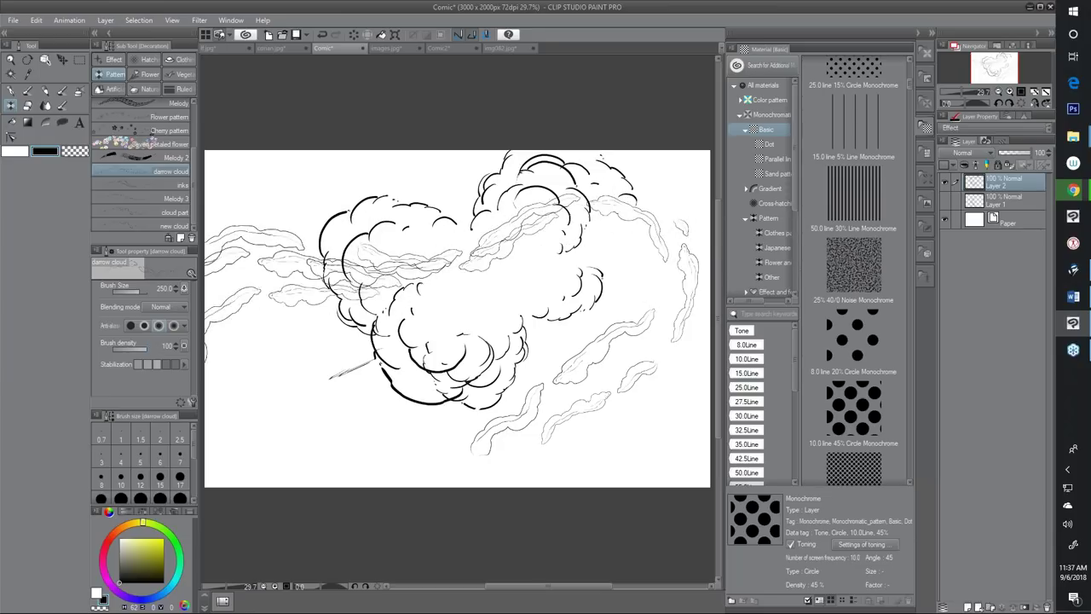
pyautogui.moveTo(295, 317)
pyautogui.mouseDown()
pyautogui.moveTo(215, 380)
pyautogui.moveTo(206, 422)
pyautogui.mouseUp()
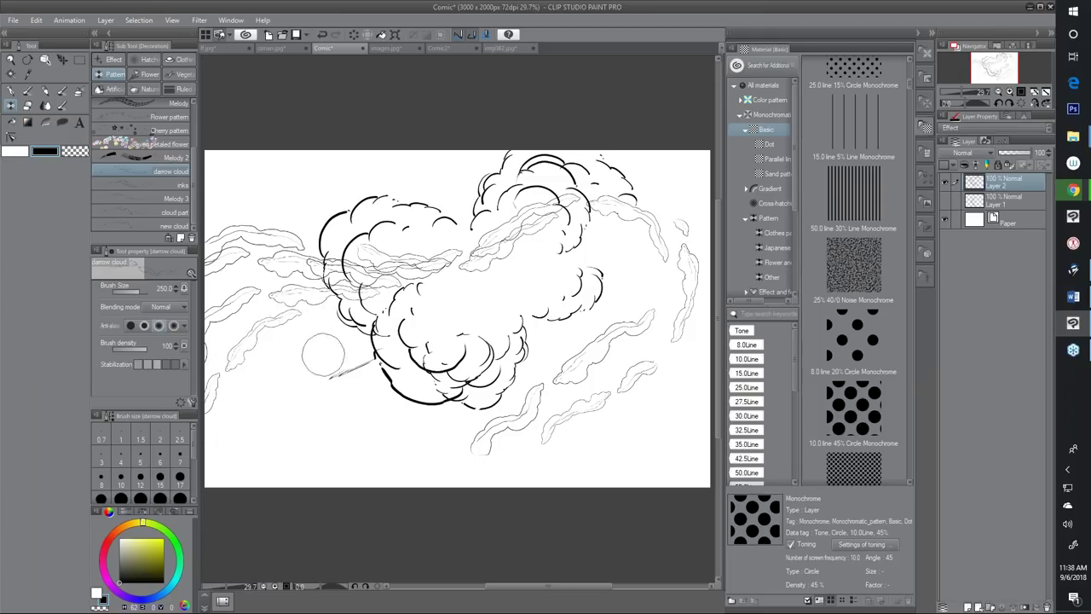
# Enlarge the darrow cloud brush to 600 and paint long wispy strokes down the canvas's lower left area
pyautogui.press(']')
pyautogui.press(']')
pyautogui.press(']')
pyautogui.press(']')
pyautogui.moveTo(341, 345)
pyautogui.mouseDown()
pyautogui.moveTo(280, 380)
pyautogui.moveTo(219, 469)
pyautogui.moveTo(305, 414)
pyautogui.moveTo(243, 486)
pyautogui.mouseUp()
pyautogui.moveTo(368, 386); pyautogui.dragTo(326, 488)
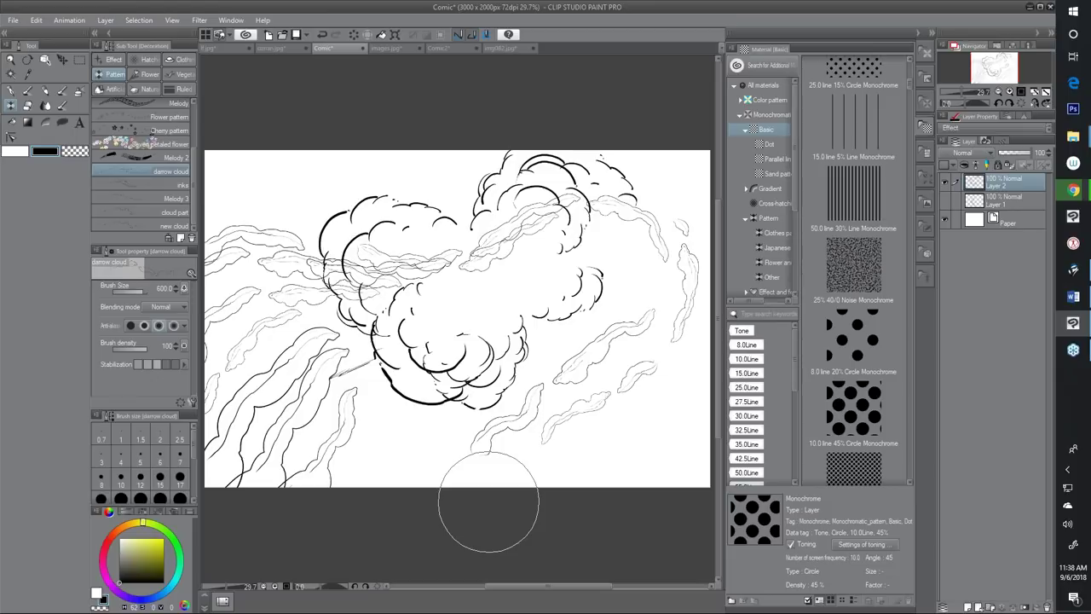
# Switch to the Comic2 document and review the Color and Gray expression color options for converting the images Copy 2 layer, leaving it unconverted
pyautogui.click(392, 48)
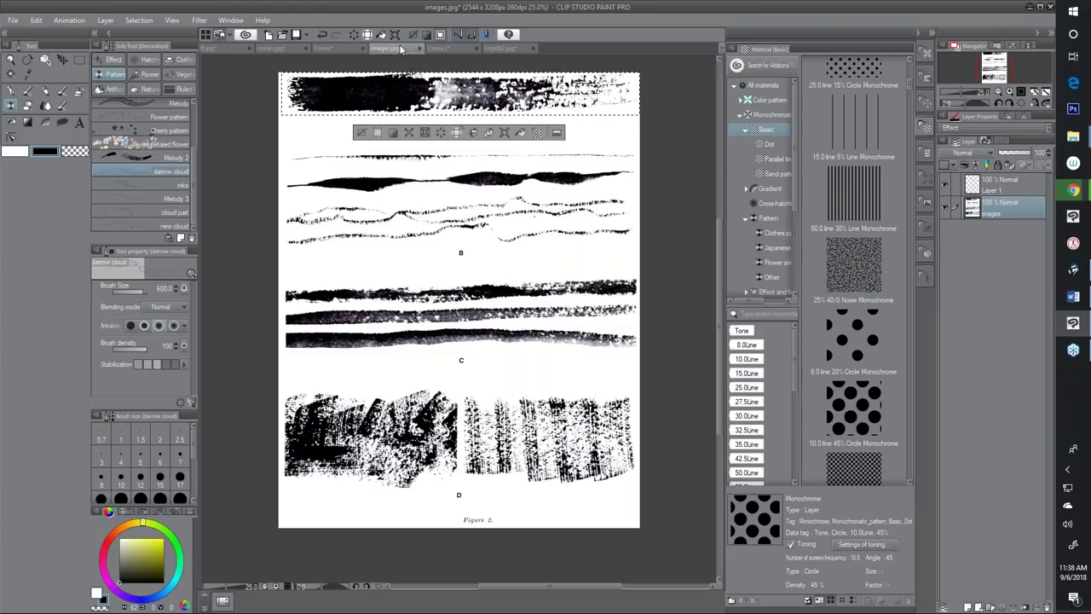
pyautogui.click(443, 48)
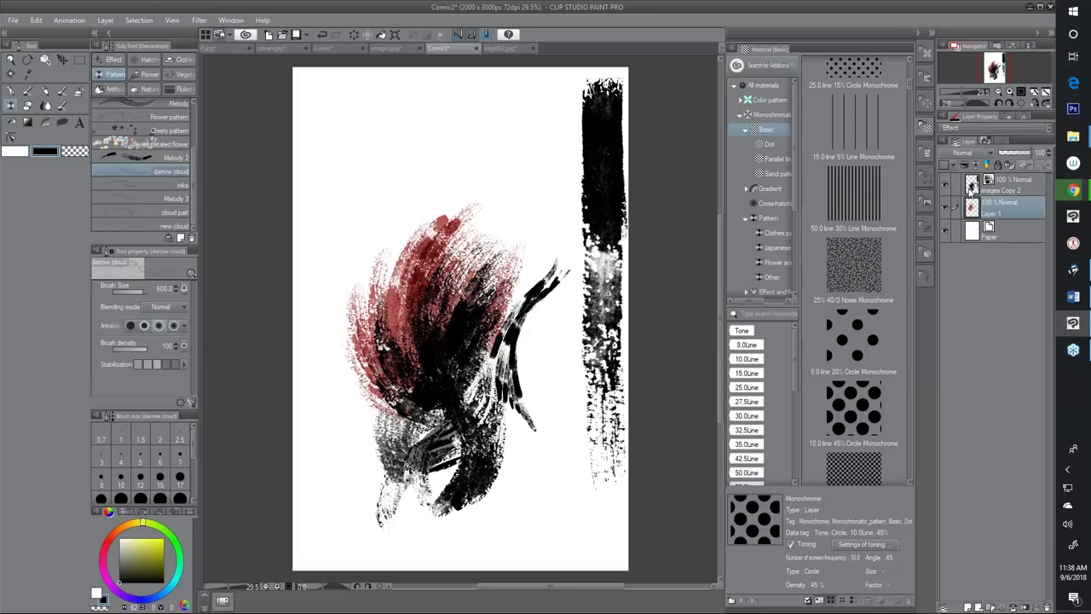
pyautogui.rightClick(1018, 180)
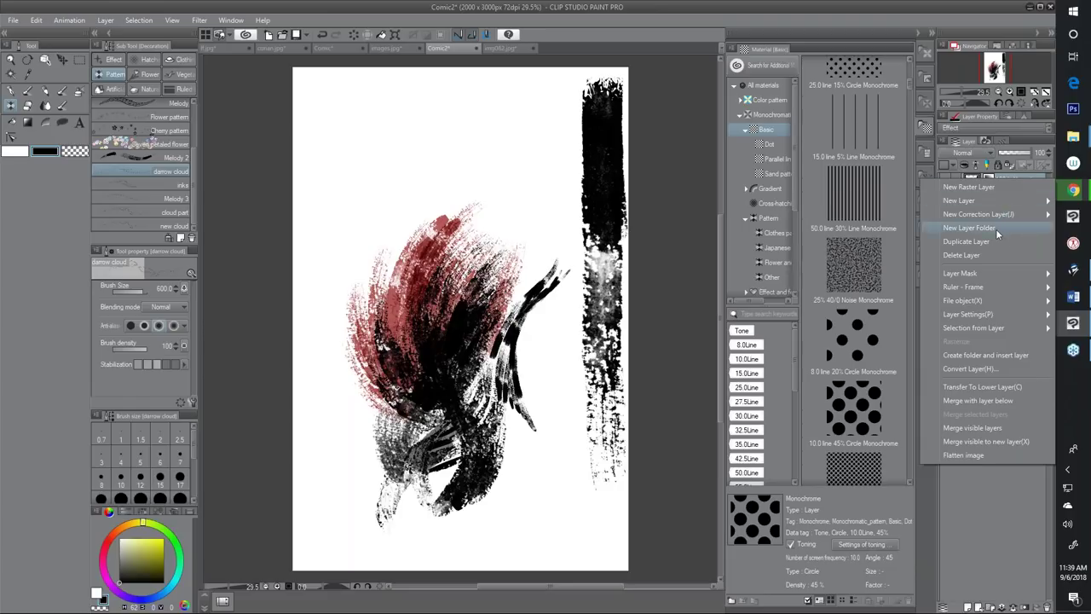
pyautogui.click(984, 370)
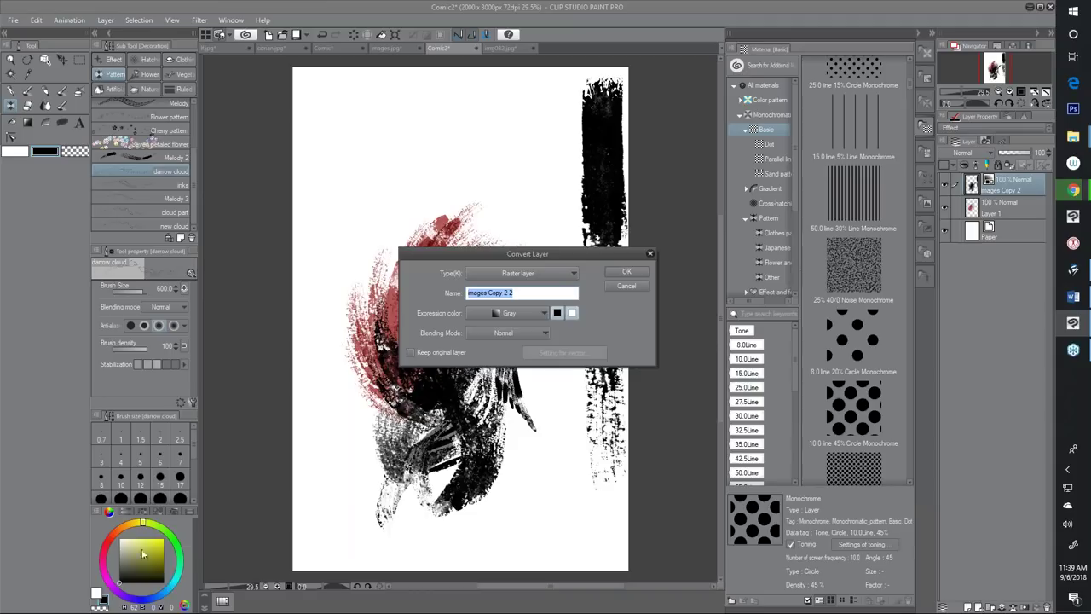
pyautogui.click(536, 315)
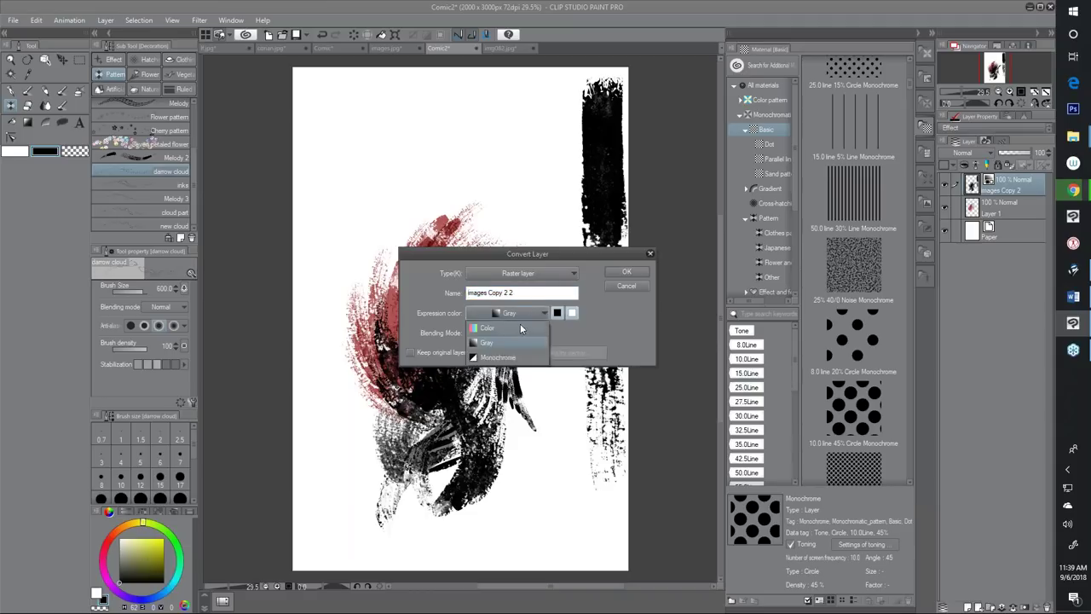
pyautogui.click(521, 328)
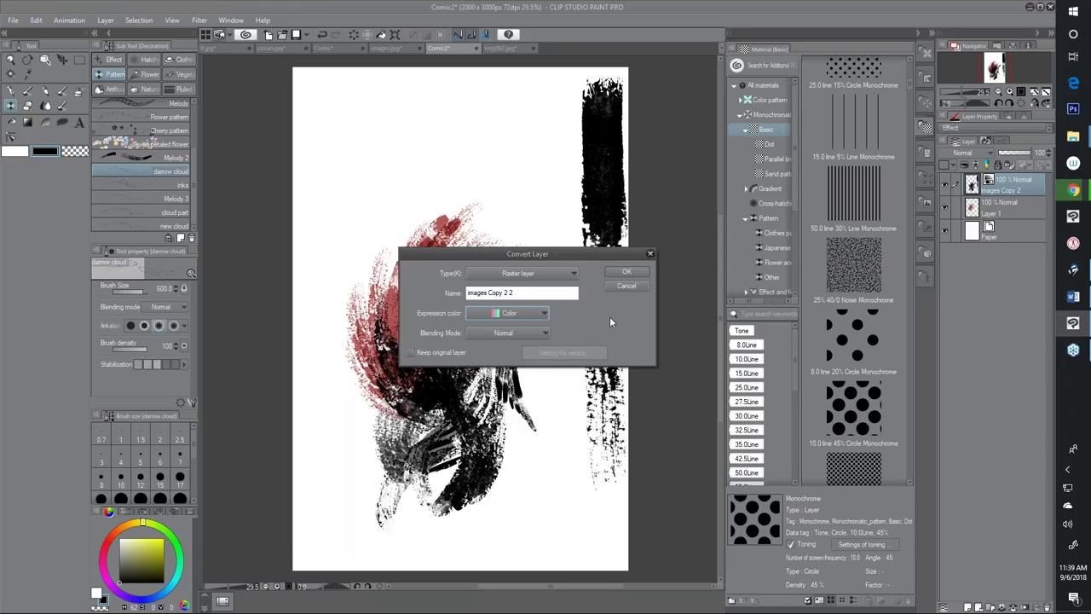
pyautogui.click(532, 313)
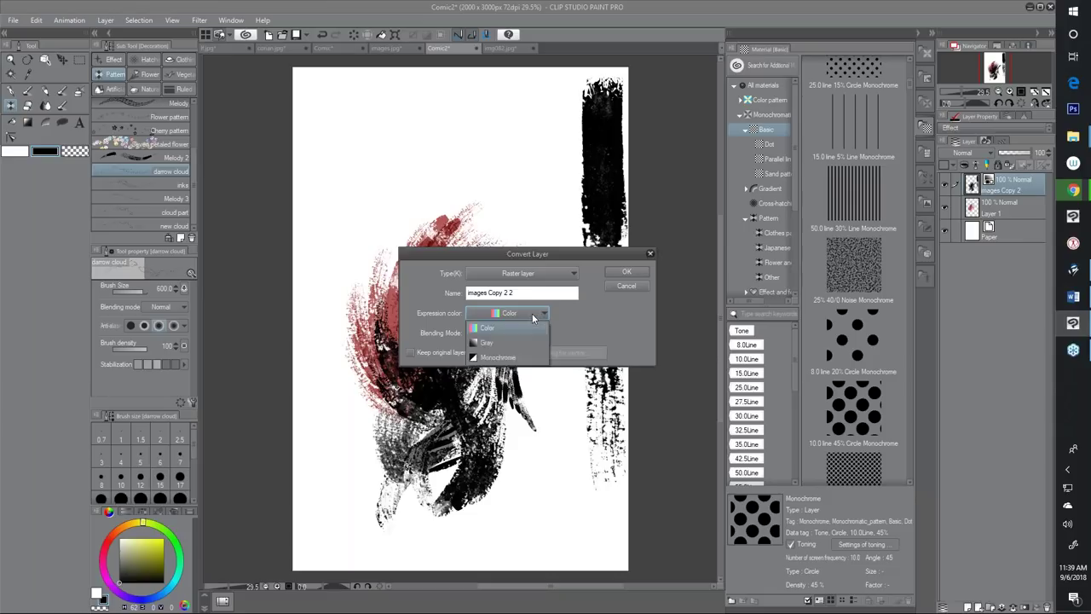
pyautogui.click(509, 344)
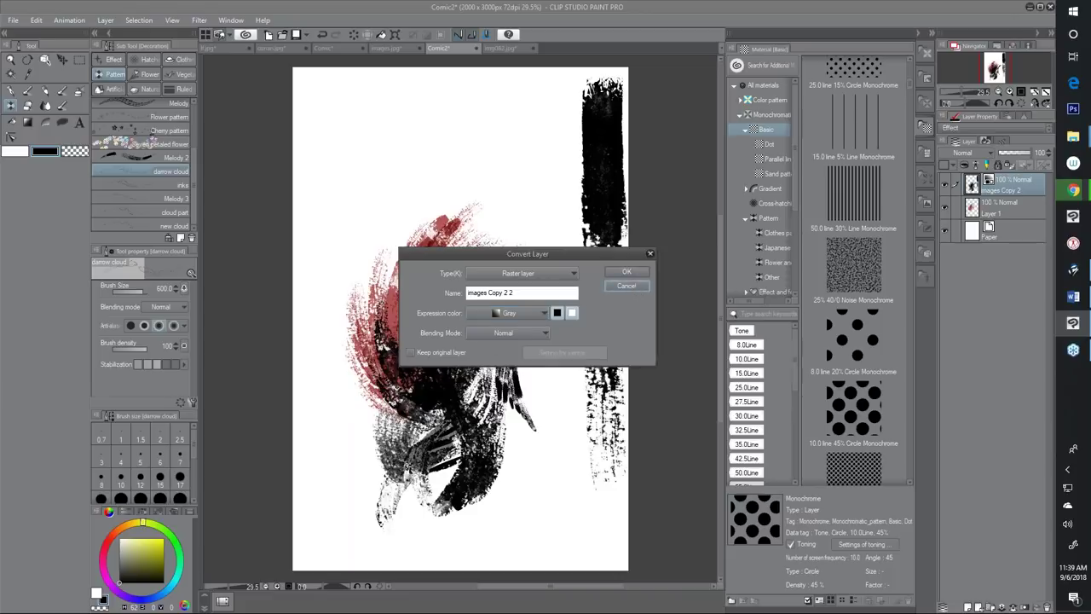
pyautogui.click(632, 286)
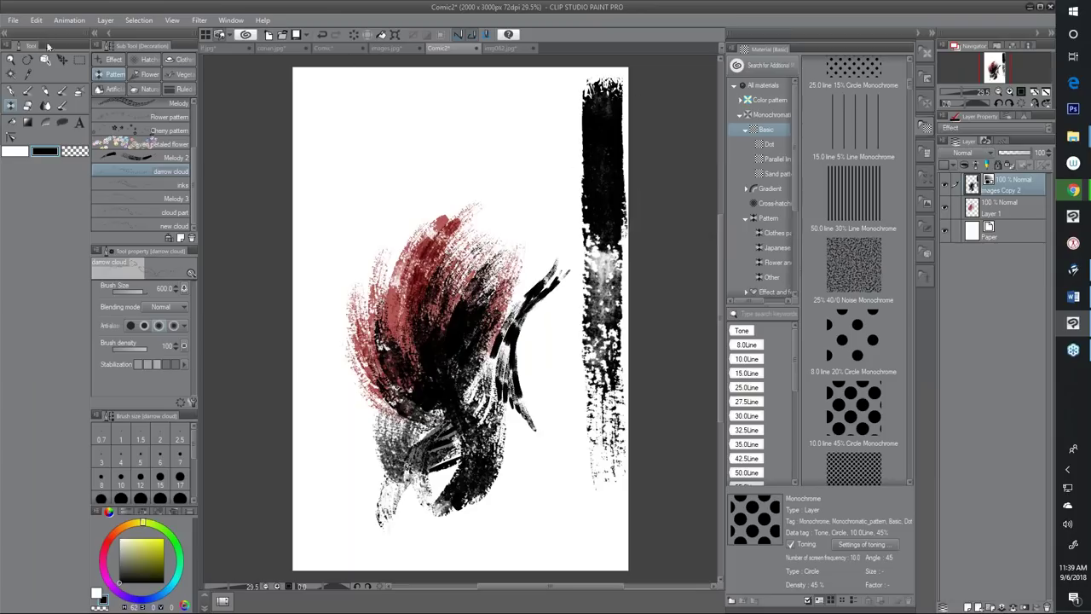
# Select the vertical dry-brush texture along the Comic2 canvas's right edge with a rectangular marquee
pyautogui.click(13, 20)
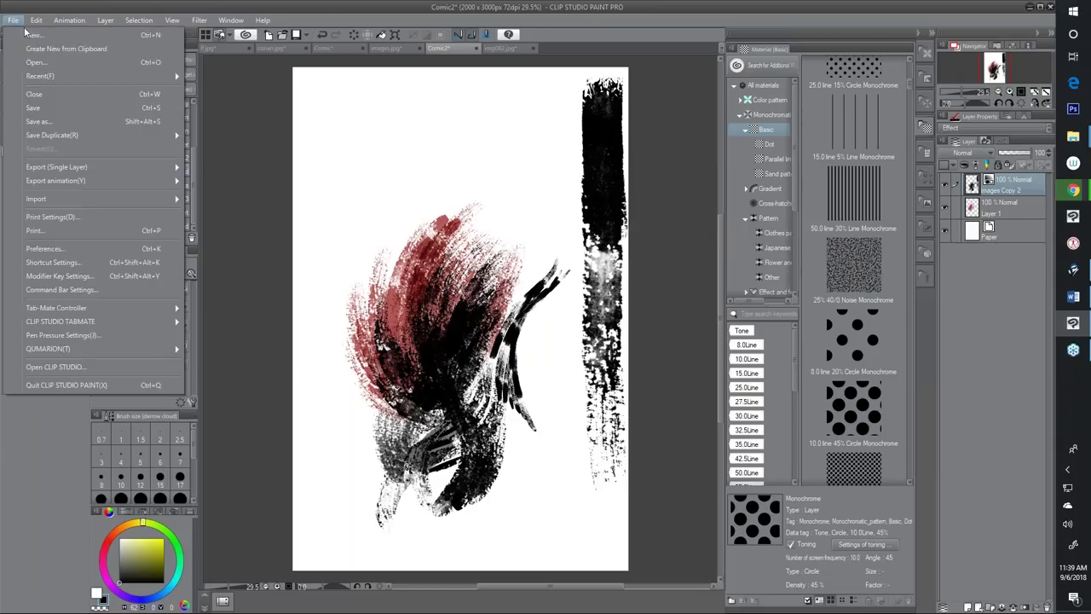
pyautogui.moveTo(38, 19)
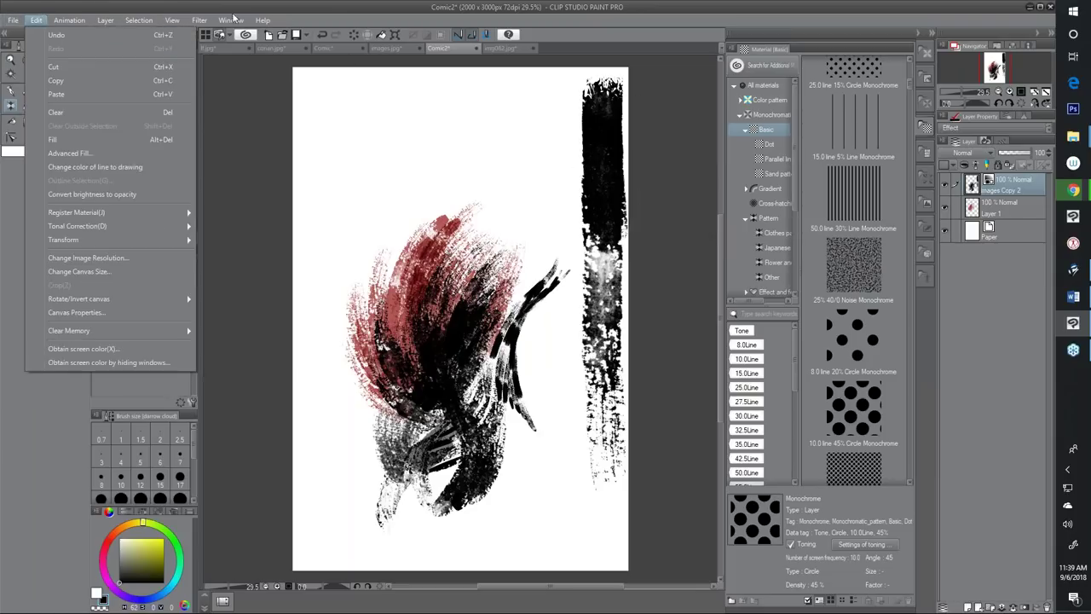
pyautogui.click(77, 63)
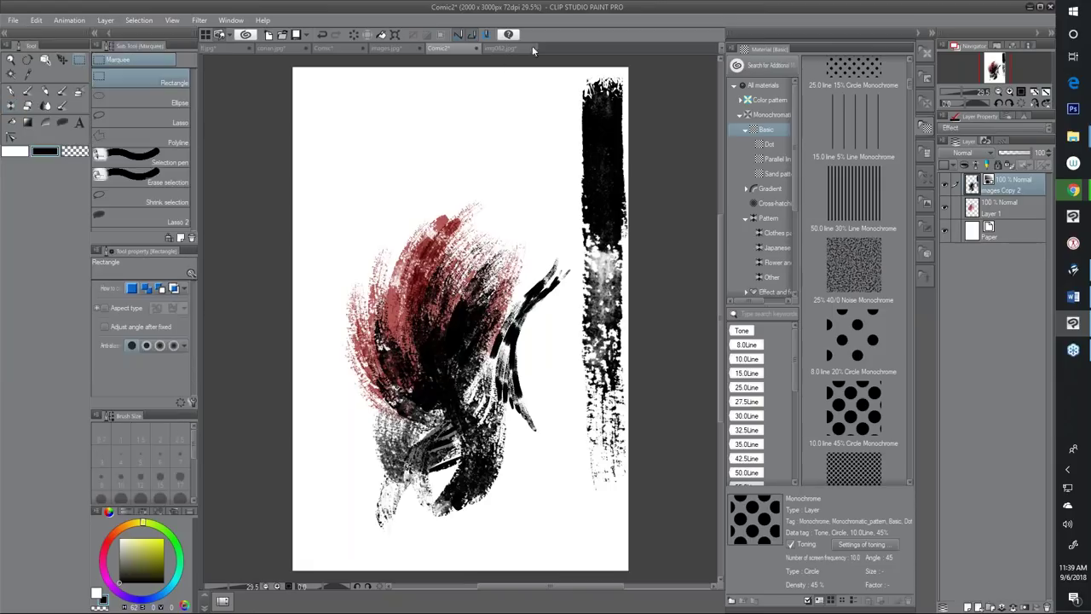
pyautogui.moveTo(578, 70); pyautogui.dragTo(637, 503)
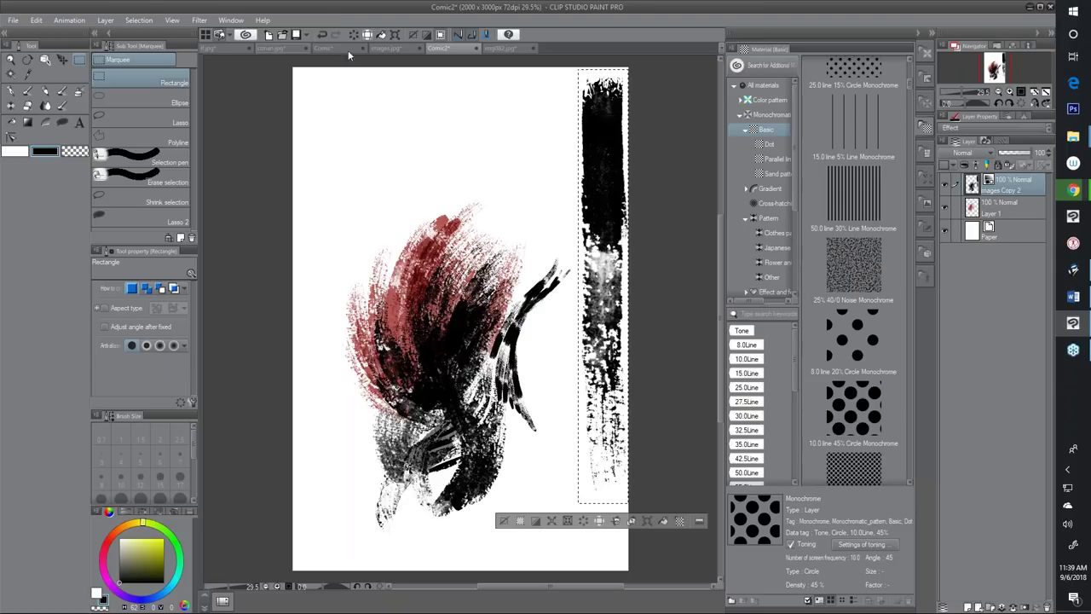
# Walk through registering the selected texture as an image material for brush tip shape under Image material, discard it, and clear the selection
pyautogui.click(36, 19)
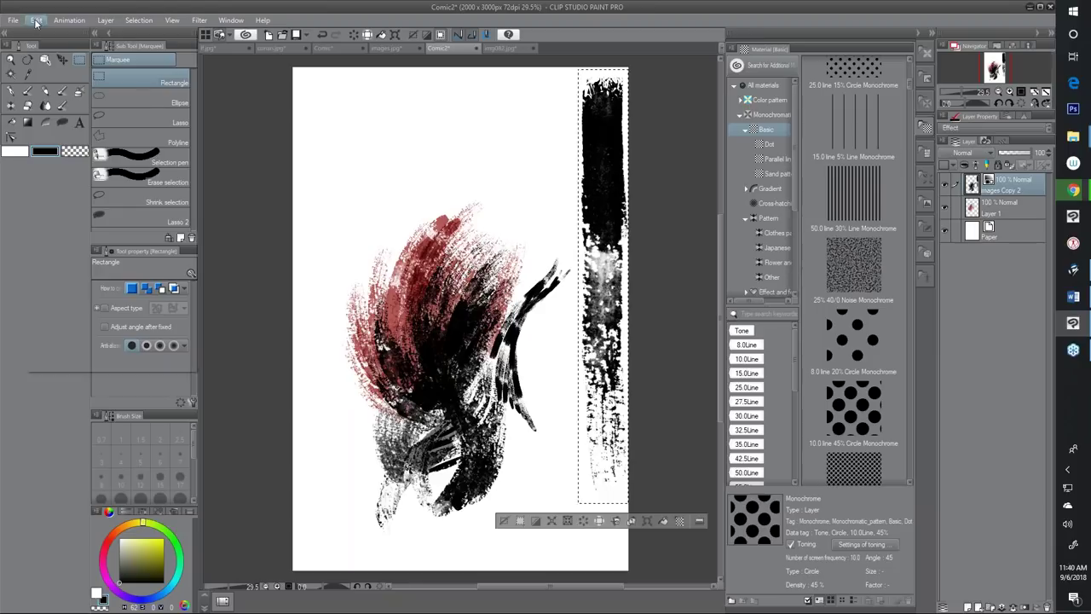
pyautogui.moveTo(69, 213)
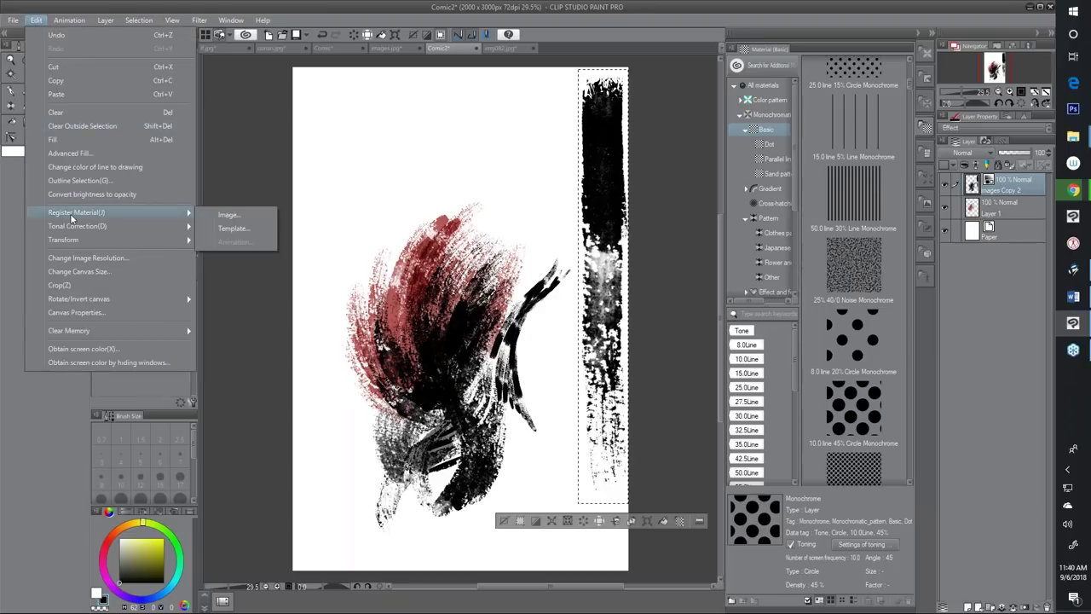
pyautogui.click(226, 219)
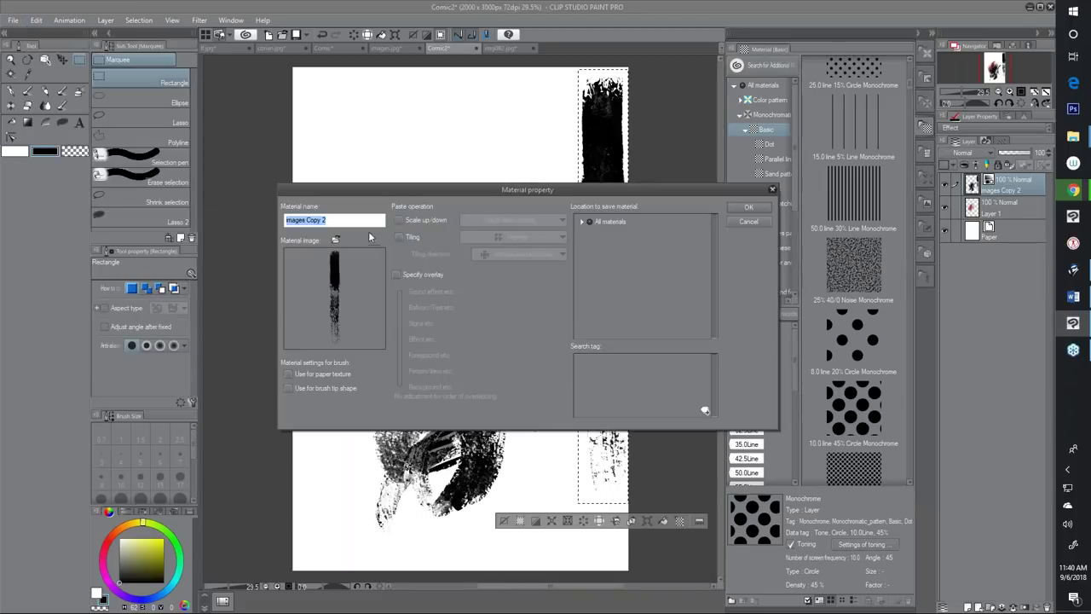
pyautogui.click(287, 388)
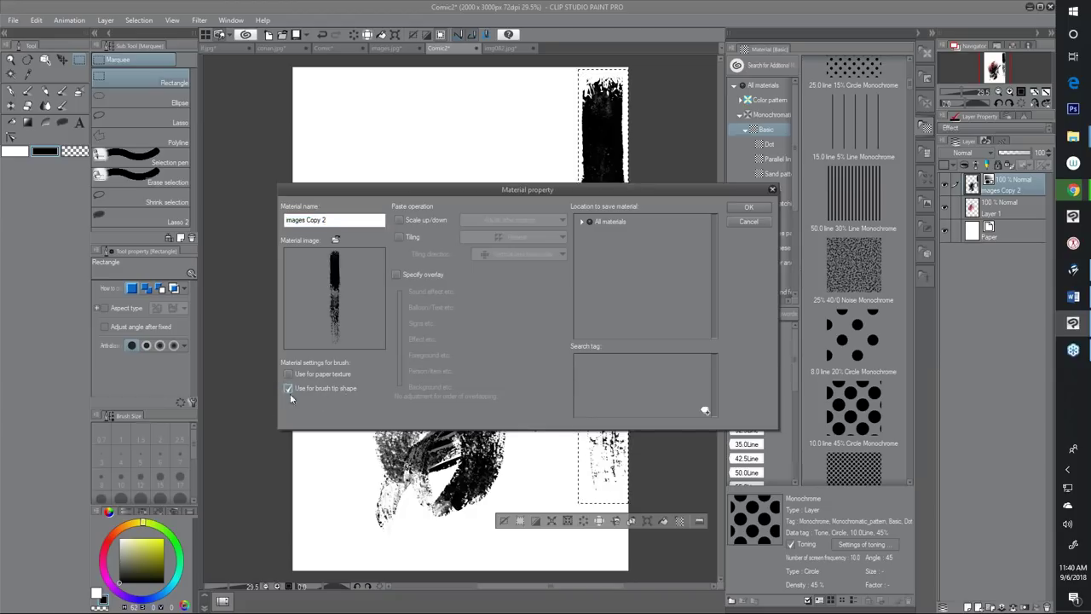
pyautogui.click(600, 220)
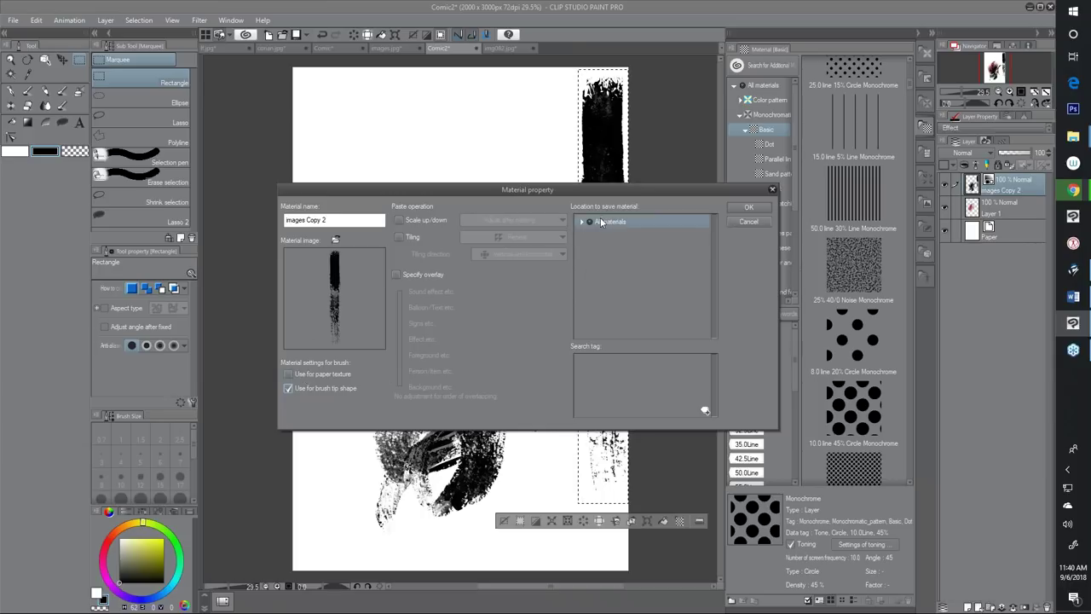
pyautogui.click(581, 222)
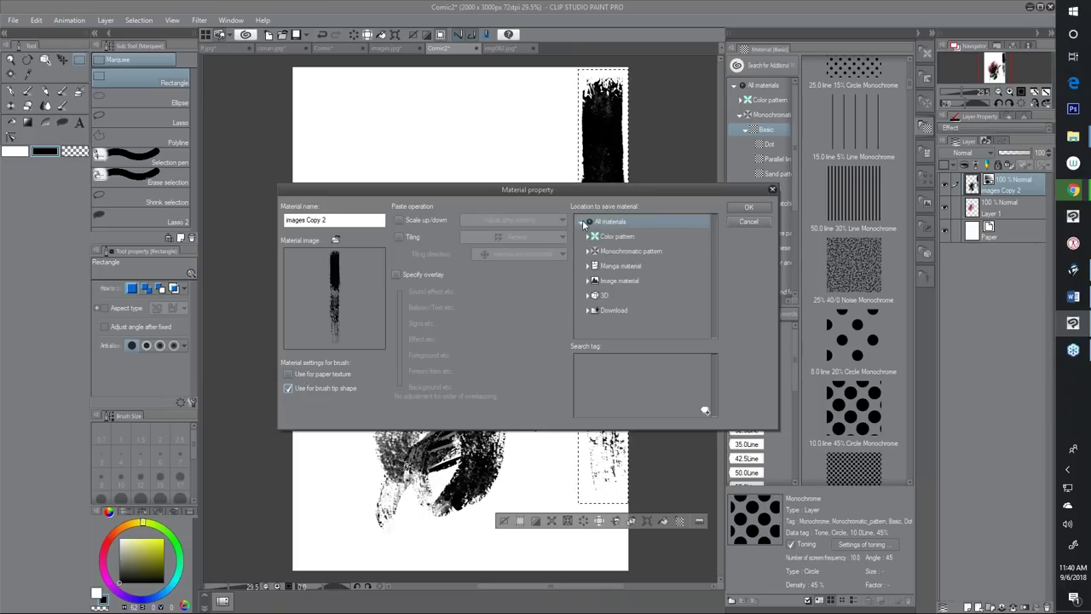
pyautogui.click(607, 282)
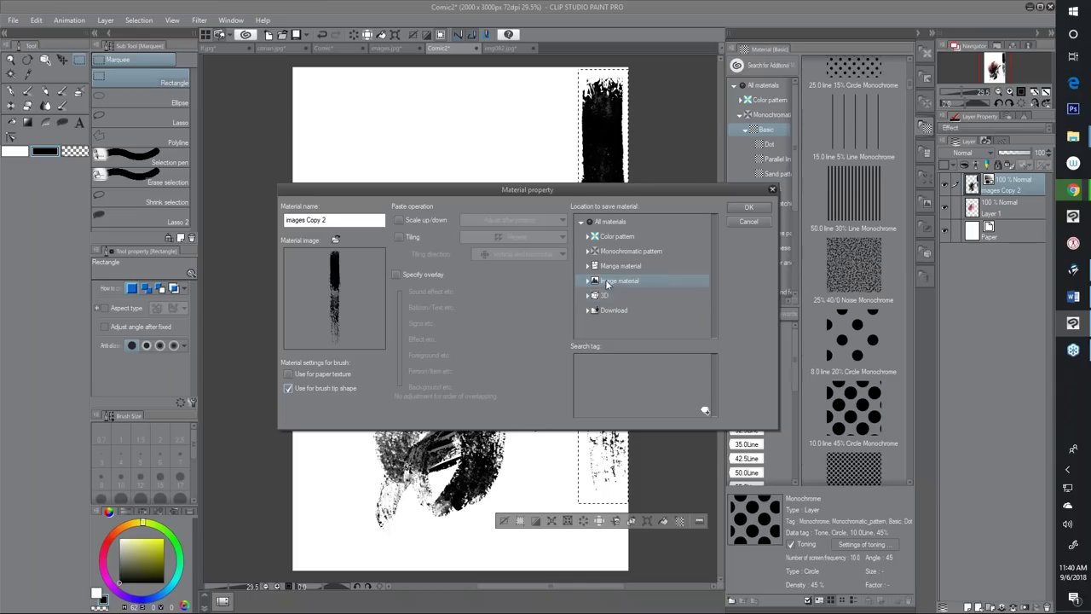
pyautogui.click(589, 281)
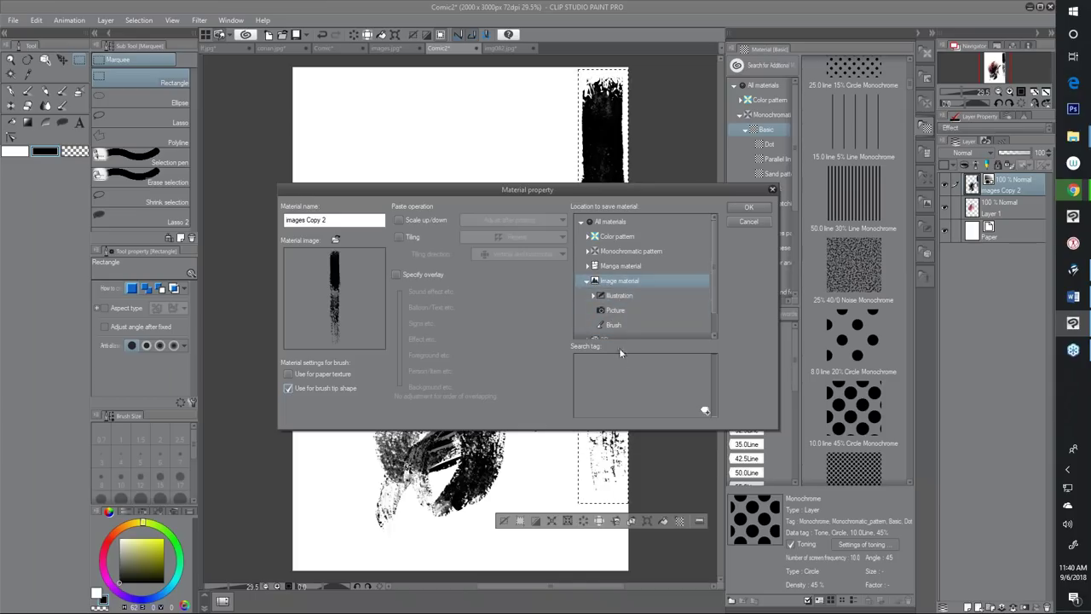
pyautogui.click(771, 189)
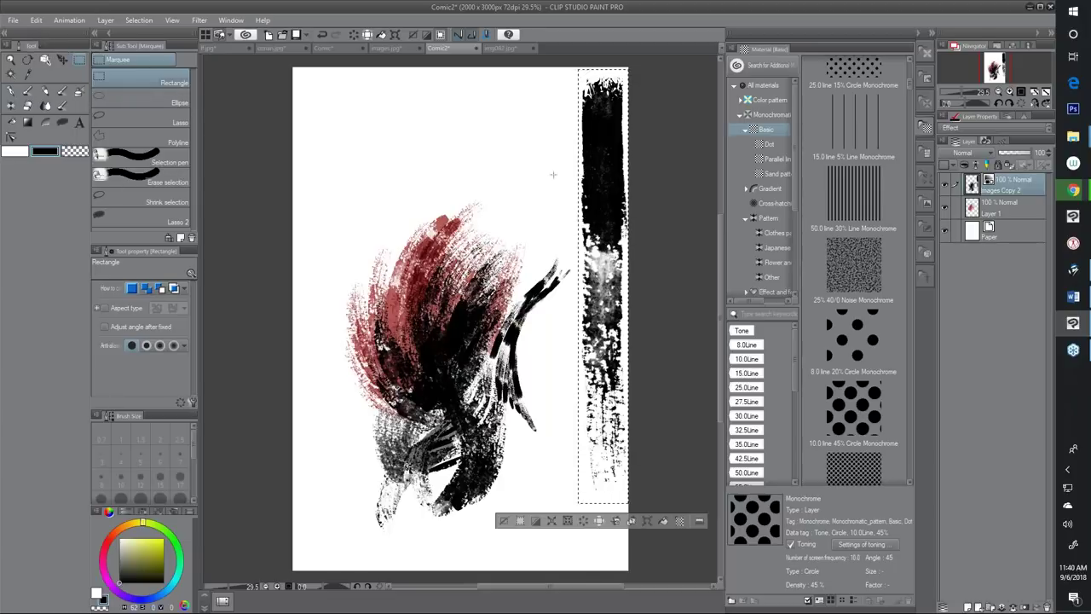
pyautogui.click(523, 207)
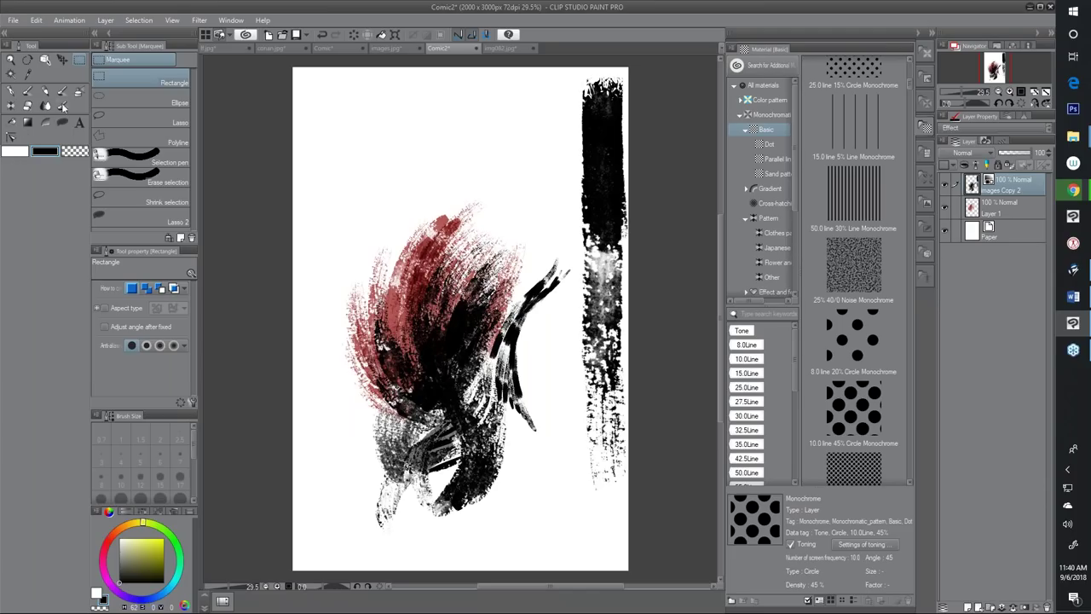
# Paint black textured strokes over the red and black shape on images Copy 2 with the Melody 2 pattern brush at size 200
pyautogui.click(12, 106)
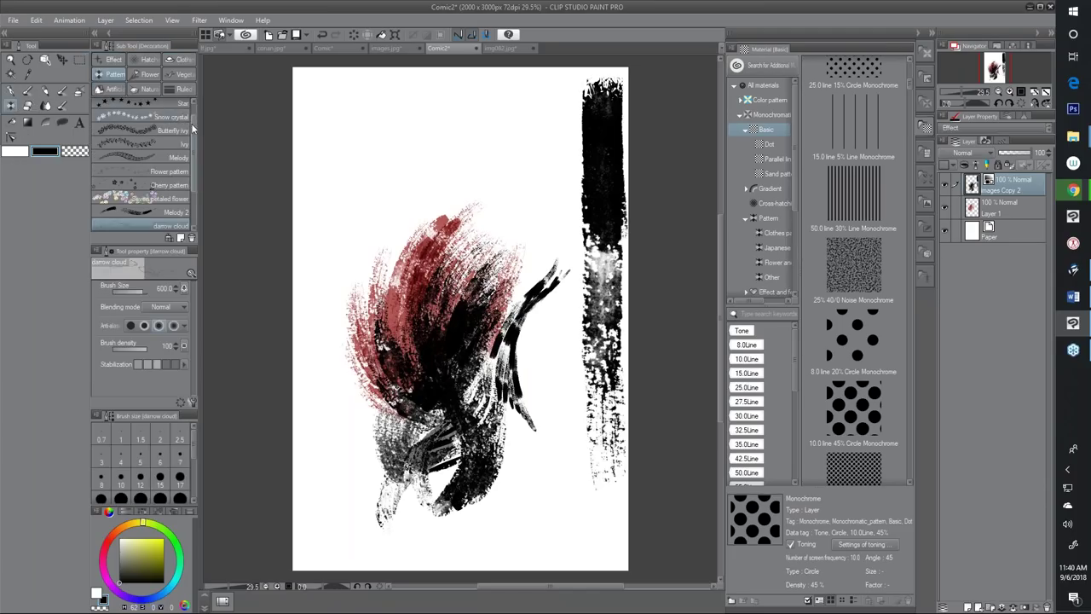
pyautogui.moveTo(193, 127); pyautogui.dragTo(195, 181)
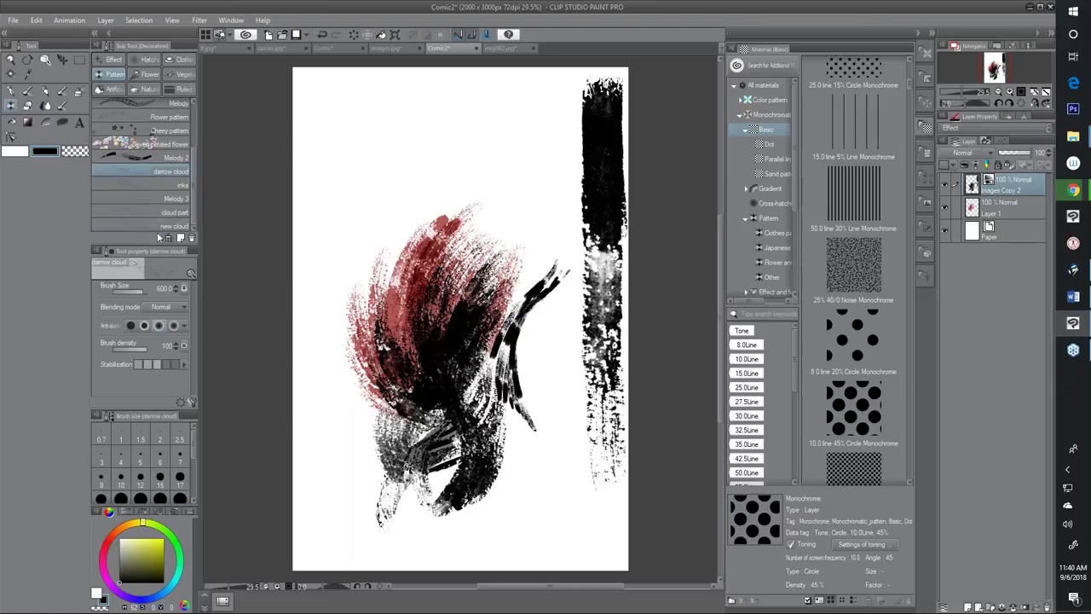
pyautogui.click(136, 158)
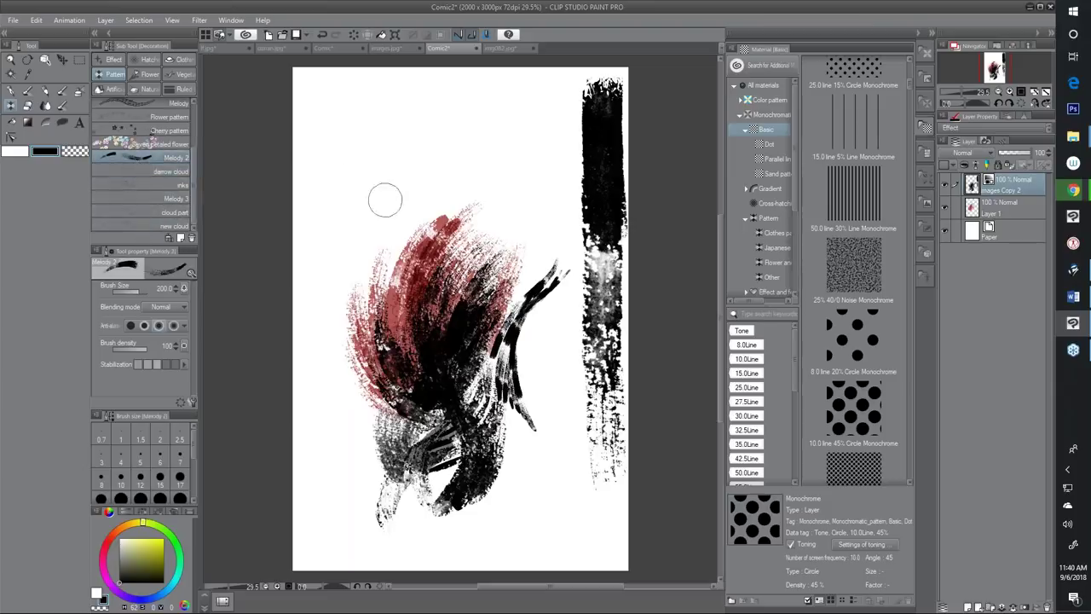
pyautogui.moveTo(460, 141)
pyautogui.mouseDown()
pyautogui.moveTo(406, 235)
pyautogui.moveTo(444, 130)
pyautogui.moveTo(400, 225)
pyautogui.moveTo(442, 147)
pyautogui.moveTo(438, 183)
pyautogui.moveTo(484, 149)
pyautogui.moveTo(422, 207)
pyautogui.moveTo(478, 168)
pyautogui.moveTo(488, 180)
pyautogui.moveTo(445, 208)
pyautogui.moveTo(416, 282)
pyautogui.moveTo(470, 214)
pyautogui.moveTo(440, 256)
pyautogui.moveTo(421, 322)
pyautogui.moveTo(449, 282)
pyautogui.moveTo(447, 326)
pyautogui.moveTo(572, 261)
pyautogui.moveTo(581, 284)
pyautogui.moveTo(470, 313)
pyautogui.moveTo(592, 303)
pyautogui.moveTo(551, 295)
pyautogui.moveTo(460, 328)
pyautogui.moveTo(570, 313)
pyautogui.moveTo(465, 326)
pyautogui.moveTo(564, 332)
pyautogui.moveTo(532, 320)
pyautogui.moveTo(477, 341)
pyautogui.moveTo(577, 368)
pyautogui.moveTo(482, 330)
pyautogui.moveTo(486, 349)
pyautogui.moveTo(463, 343)
pyautogui.moveTo(454, 381)
pyautogui.mouseUp()
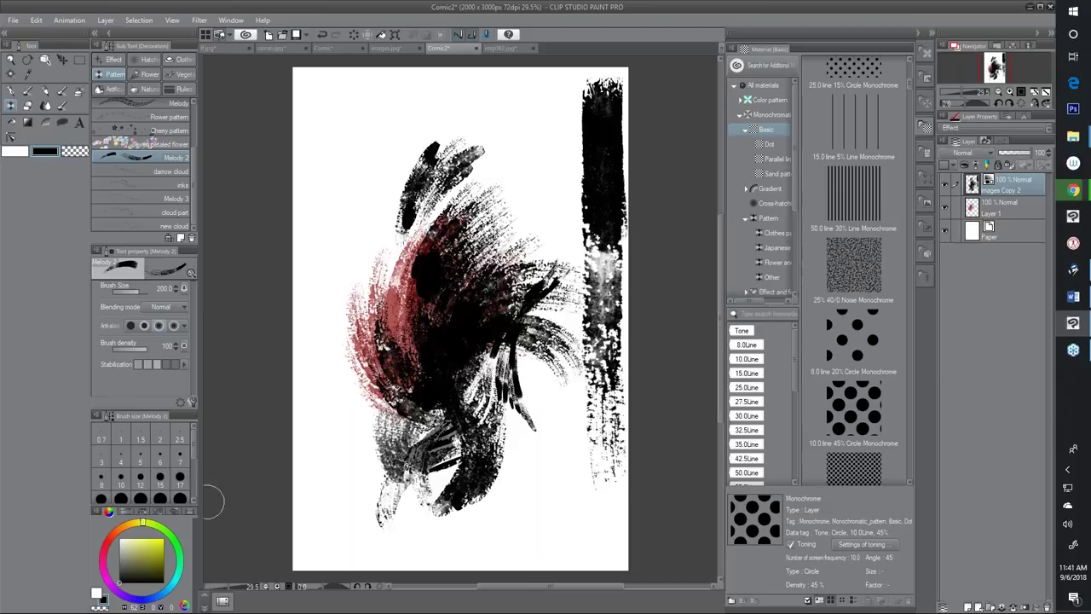
# Choose a light yellow color and brush diagonal strokes across the middle of the black shape on images Copy 2
pyautogui.click(158, 546)
pyautogui.moveTo(512, 285)
pyautogui.mouseDown()
pyautogui.moveTo(546, 277)
pyautogui.moveTo(499, 341)
pyautogui.moveTo(418, 401)
pyautogui.mouseUp()
pyautogui.moveTo(425, 340); pyautogui.dragTo(415, 415)
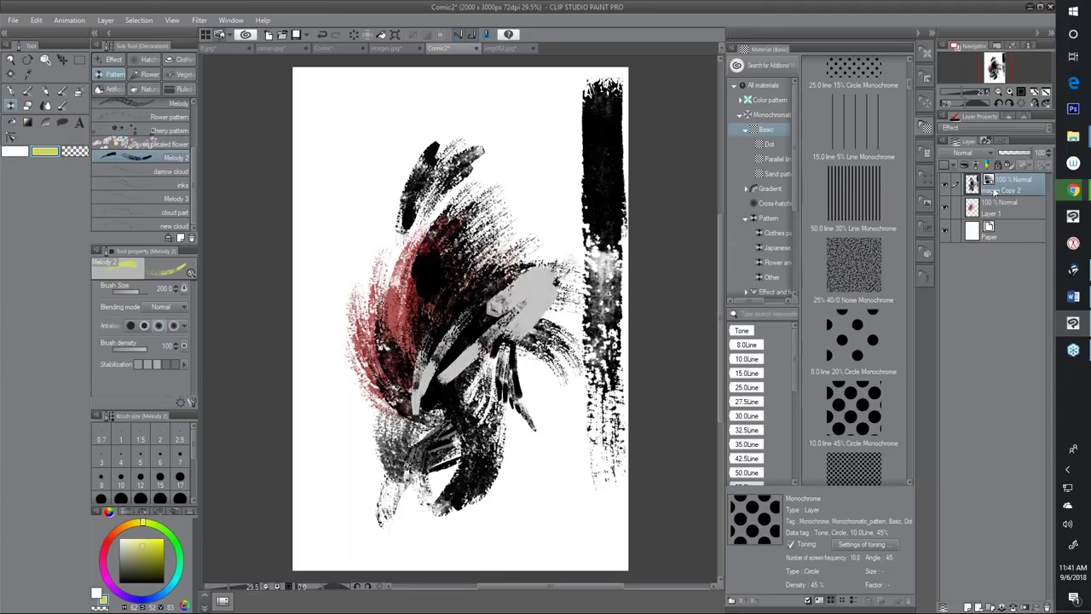
# Hide the images Copy 2 layer and paint yellow strokes over the red brushwork on Layer 1
pyautogui.click(1005, 214)
pyautogui.click(945, 184)
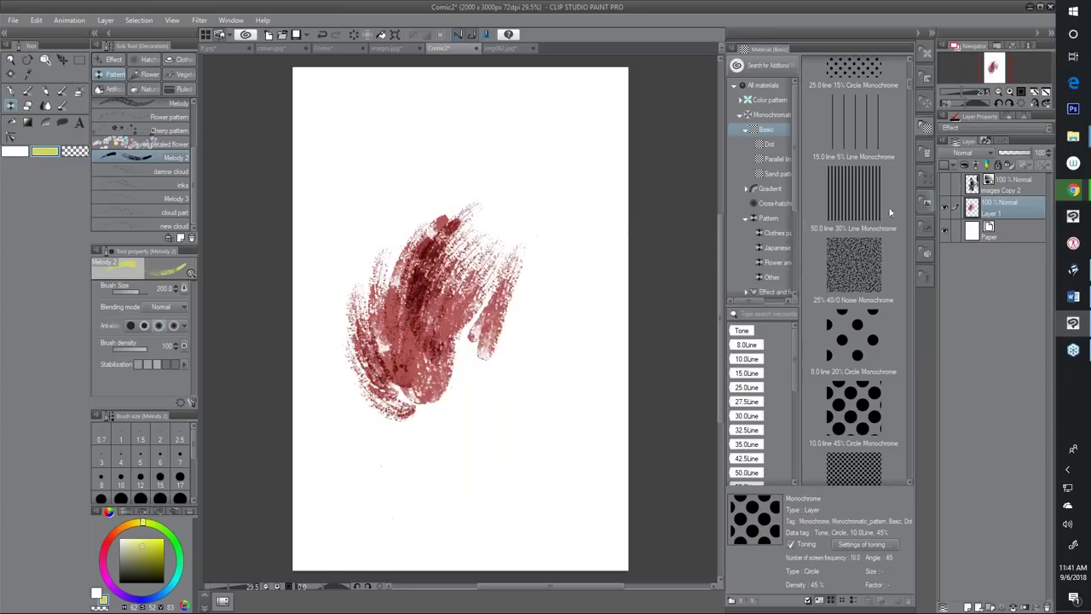
pyautogui.moveTo(512, 311)
pyautogui.mouseDown()
pyautogui.moveTo(450, 406)
pyautogui.moveTo(570, 297)
pyautogui.moveTo(460, 386)
pyautogui.moveTo(463, 367)
pyautogui.moveTo(433, 380)
pyautogui.moveTo(421, 452)
pyautogui.moveTo(431, 337)
pyautogui.moveTo(452, 323)
pyautogui.moveTo(419, 280)
pyautogui.moveTo(422, 354)
pyautogui.moveTo(477, 273)
pyautogui.moveTo(488, 322)
pyautogui.moveTo(479, 393)
pyautogui.mouseUp()
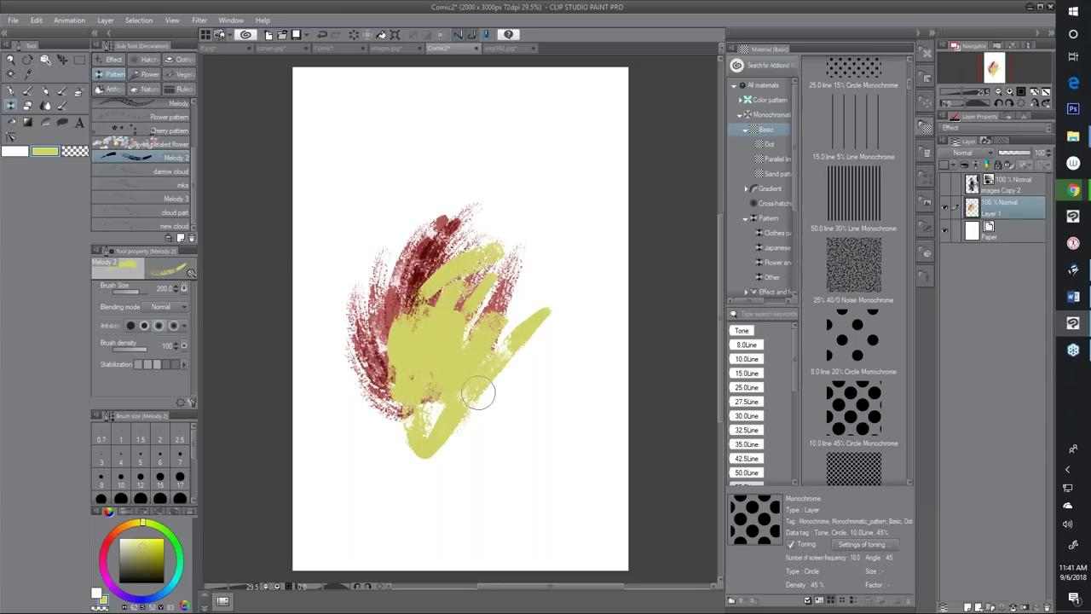
pyautogui.moveTo(417, 214)
pyautogui.mouseDown()
pyautogui.moveTo(382, 306)
pyautogui.moveTo(399, 346)
pyautogui.moveTo(427, 356)
pyautogui.mouseUp()
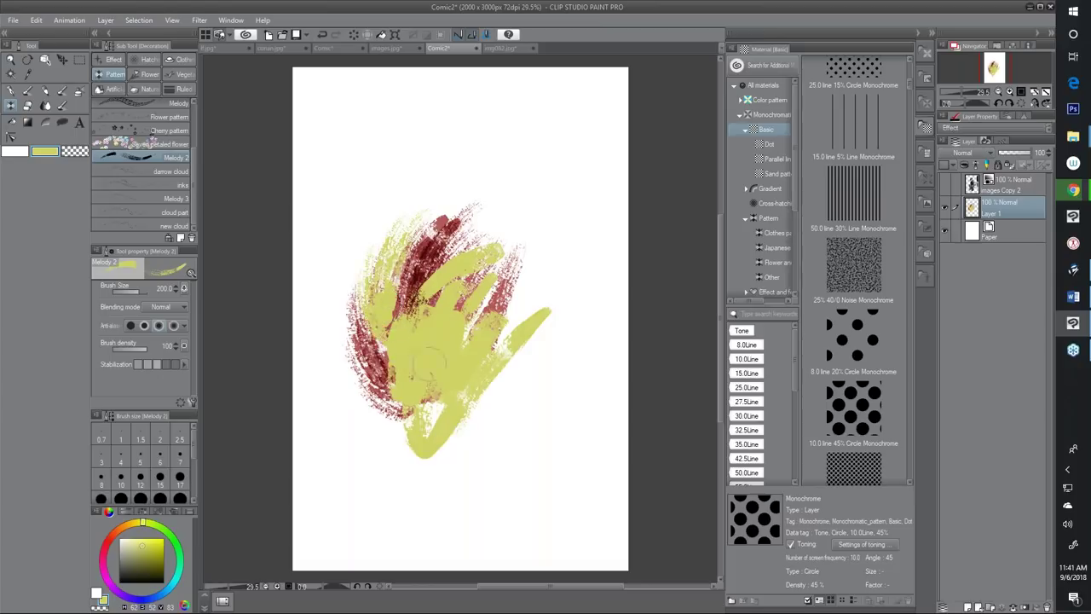
# View the img082.jpg texture scan, create a new 3000 x 2000 px document at 72 dpi, and choose a dark olive brush color
pyautogui.click(499, 48)
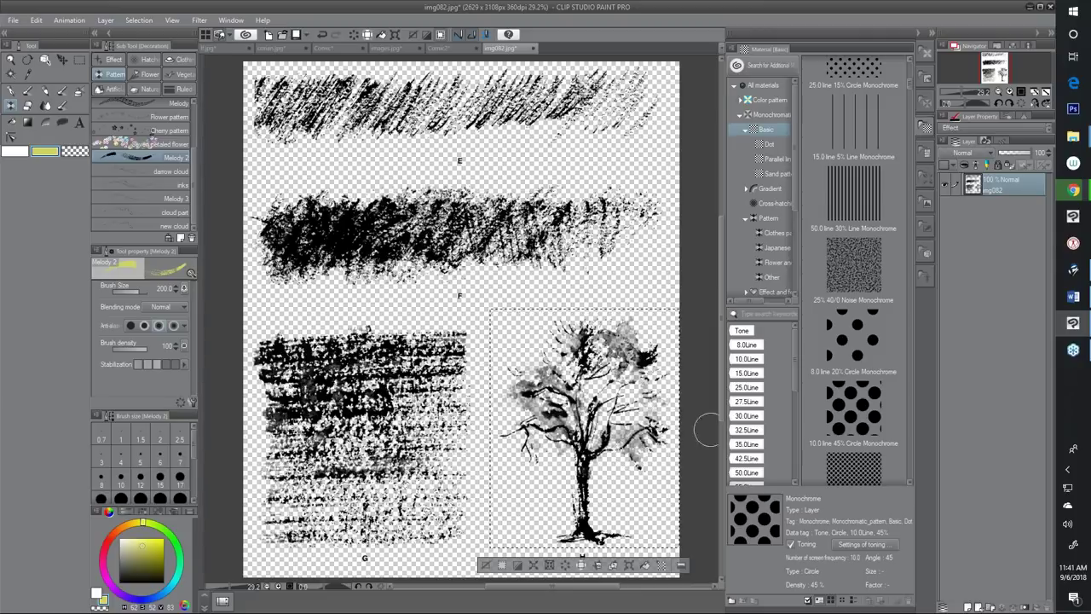
pyautogui.click(12, 21)
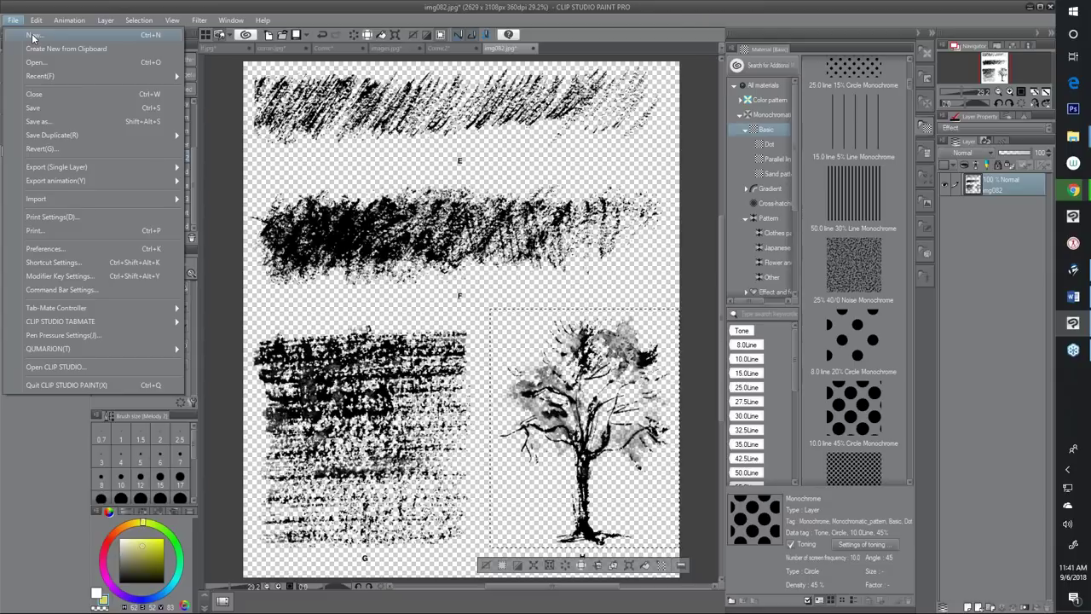
pyautogui.click(32, 36)
pyautogui.click(694, 114)
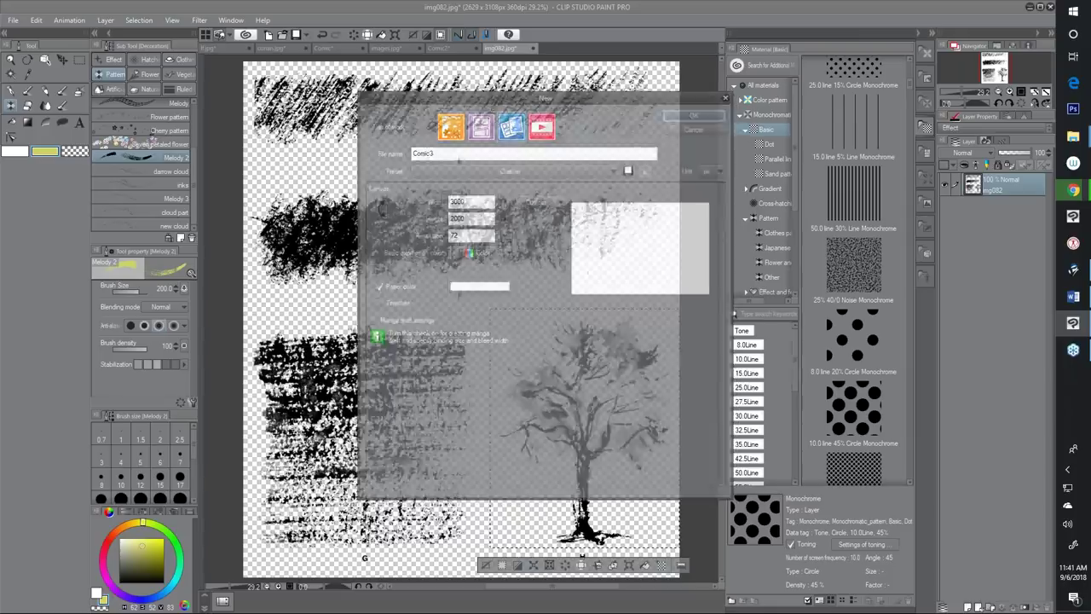
pyautogui.moveTo(158, 565); pyautogui.dragTo(132, 569)
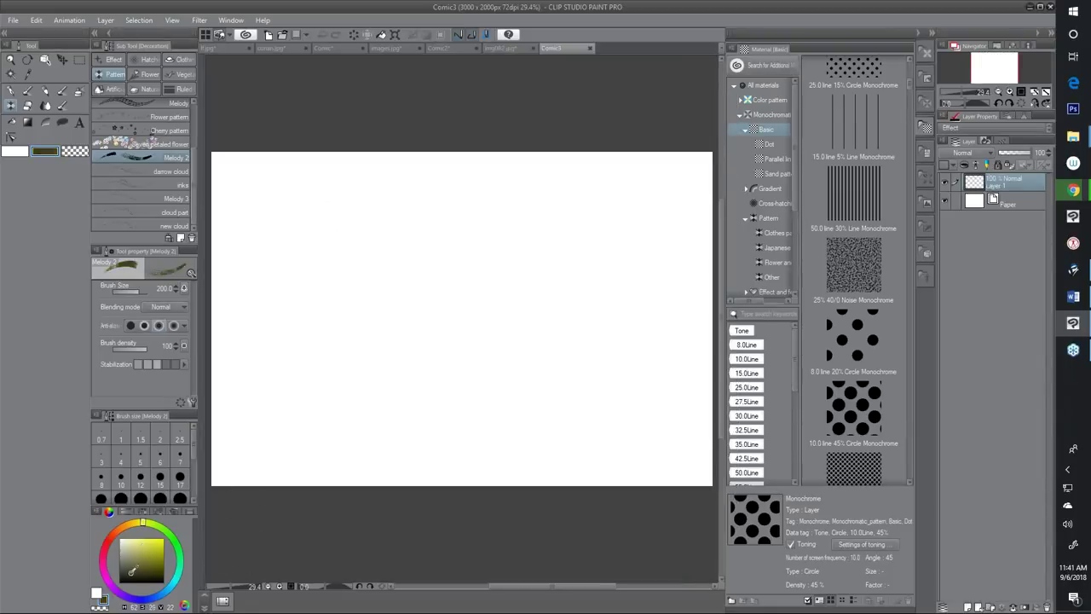
# Sketch a ground line, hills and rocks on Layer 1 with the G-pen, and draw a tall pointed dark tree on a new layer
pyautogui.click(11, 94)
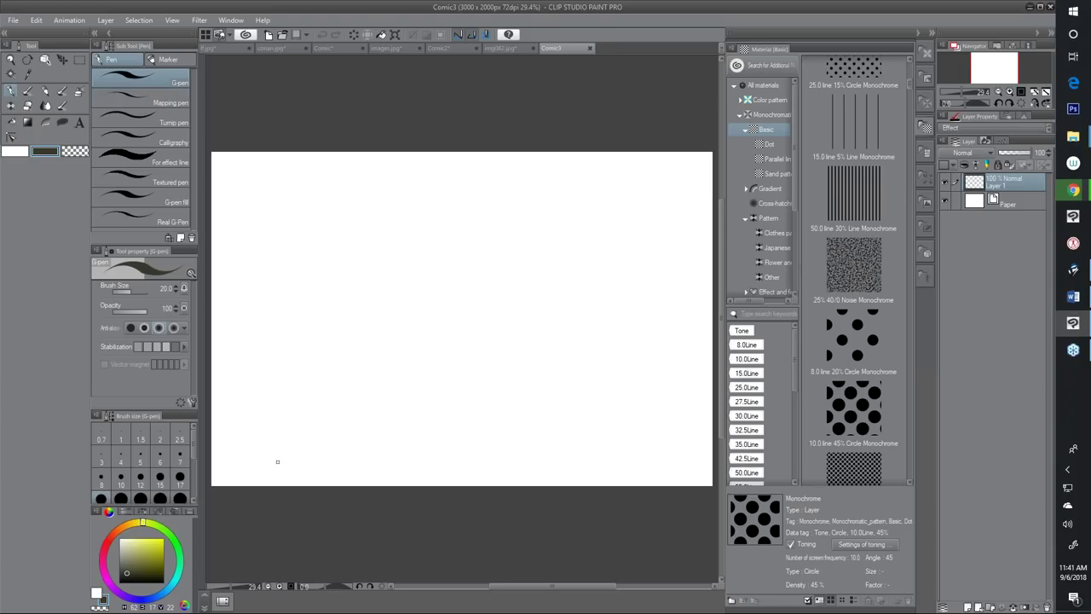
pyautogui.moveTo(225, 390)
pyautogui.mouseDown()
pyautogui.moveTo(490, 425)
pyautogui.moveTo(701, 374)
pyautogui.moveTo(530, 435)
pyautogui.moveTo(614, 397)
pyautogui.mouseUp()
pyautogui.moveTo(530, 416)
pyautogui.mouseDown()
pyautogui.moveTo(651, 365)
pyautogui.moveTo(712, 322)
pyautogui.mouseUp()
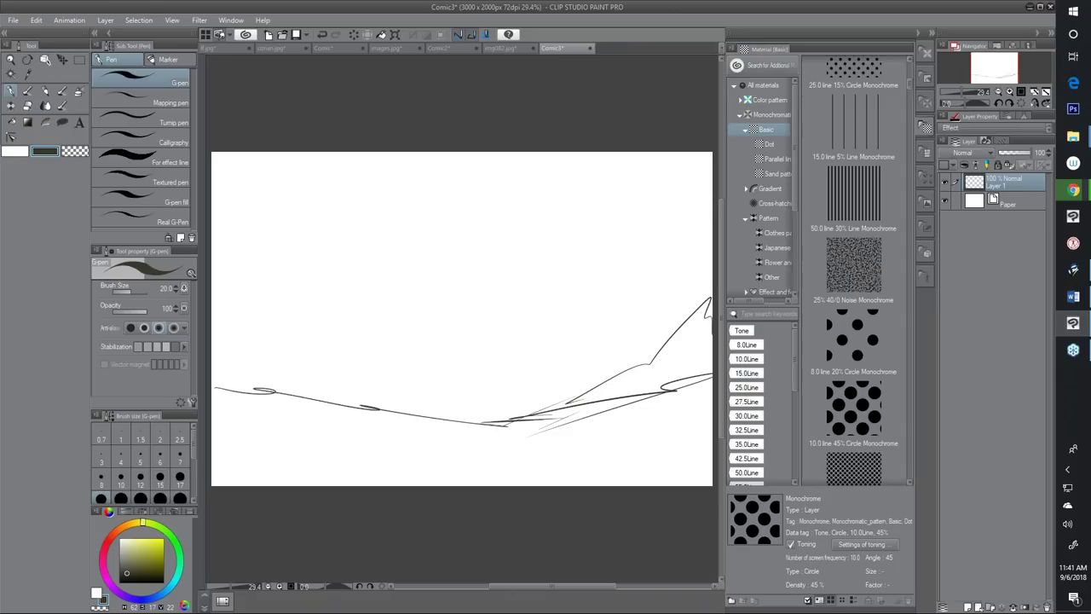
pyautogui.moveTo(373, 406)
pyautogui.mouseDown()
pyautogui.moveTo(339, 383)
pyautogui.moveTo(295, 398)
pyautogui.moveTo(212, 345)
pyautogui.mouseUp()
pyautogui.moveTo(674, 368)
pyautogui.mouseDown()
pyautogui.moveTo(672, 396)
pyautogui.moveTo(625, 418)
pyautogui.mouseUp()
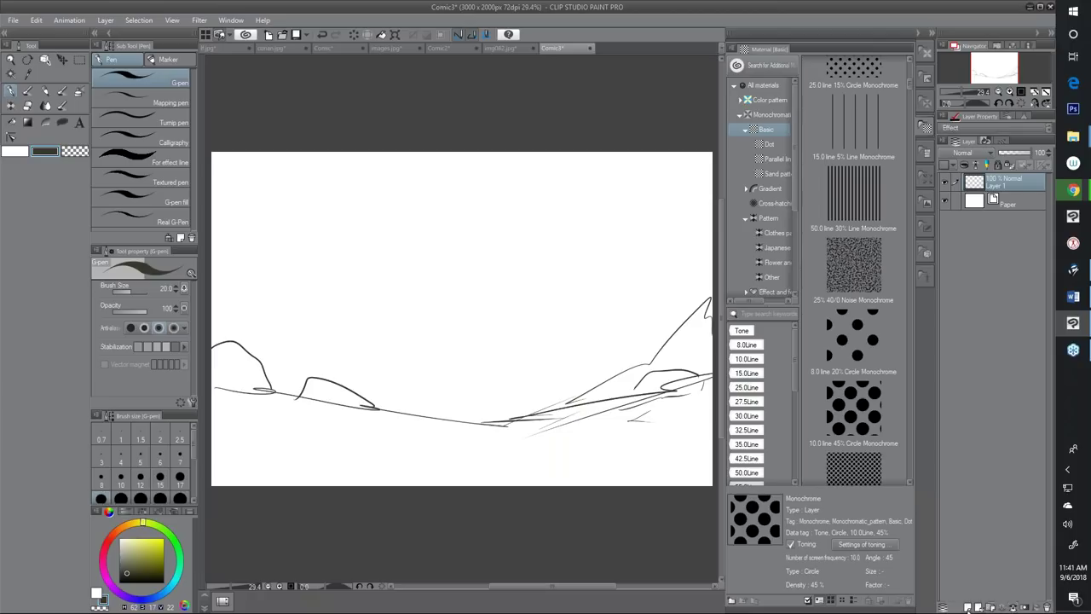
pyautogui.click(970, 605)
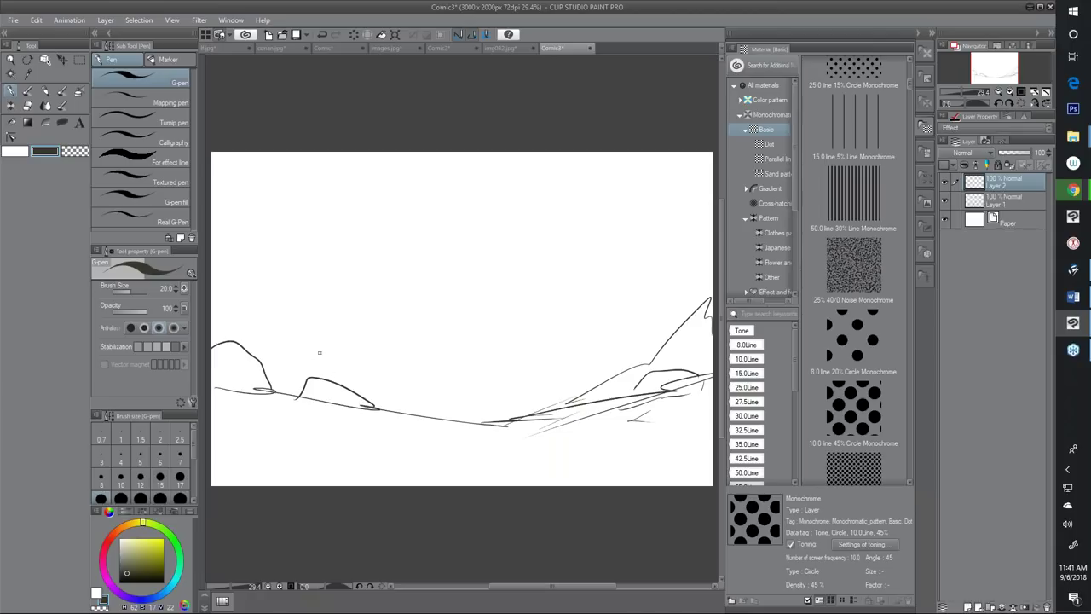
pyautogui.moveTo(315, 345)
pyautogui.mouseDown()
pyautogui.moveTo(301, 416)
pyautogui.moveTo(330, 342)
pyautogui.moveTo(335, 418)
pyautogui.moveTo(319, 408)
pyautogui.moveTo(309, 416)
pyautogui.moveTo(329, 421)
pyautogui.mouseUp()
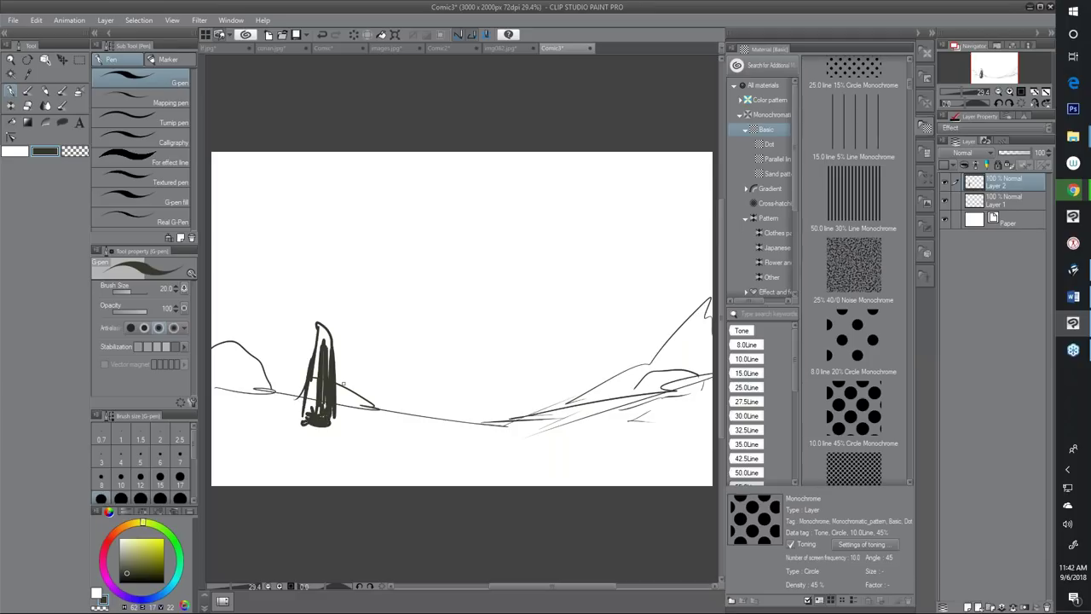
# Convert the area around the tree on Layer 2 to a file object, keeping the original layer, and save it as Layer 2_1.clip in Documents
pyautogui.press('m')
pyautogui.moveTo(293, 319); pyautogui.dragTo(346, 442)
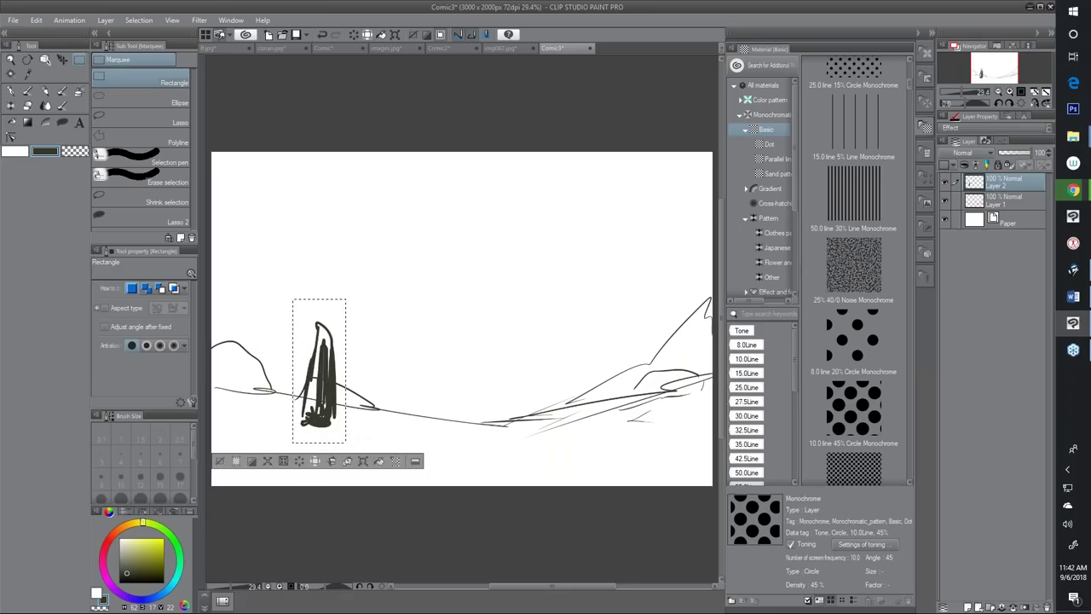
pyautogui.rightClick(1015, 180)
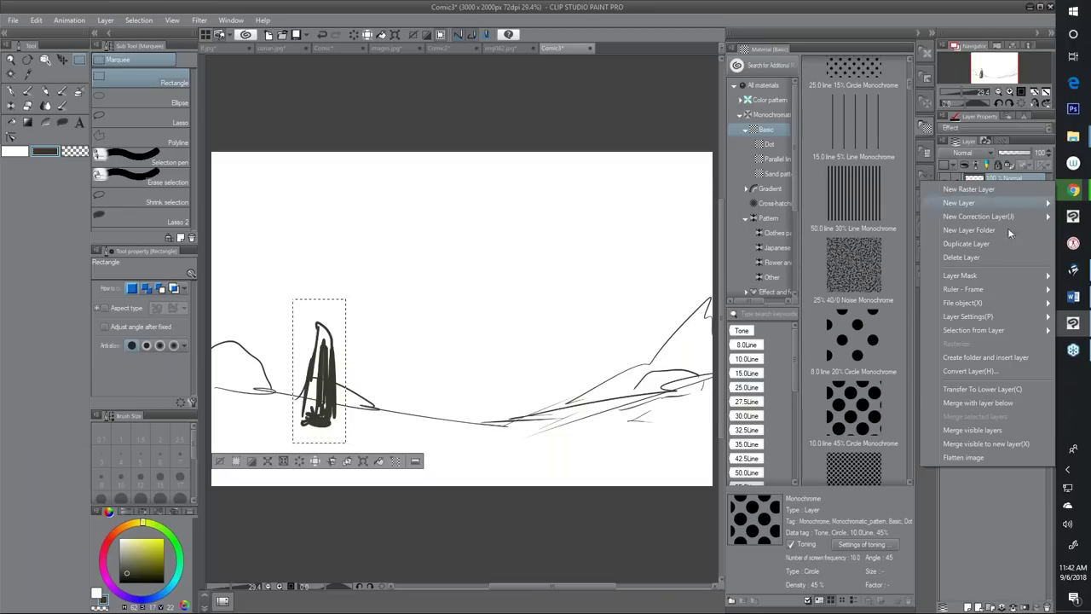
pyautogui.moveTo(998, 301)
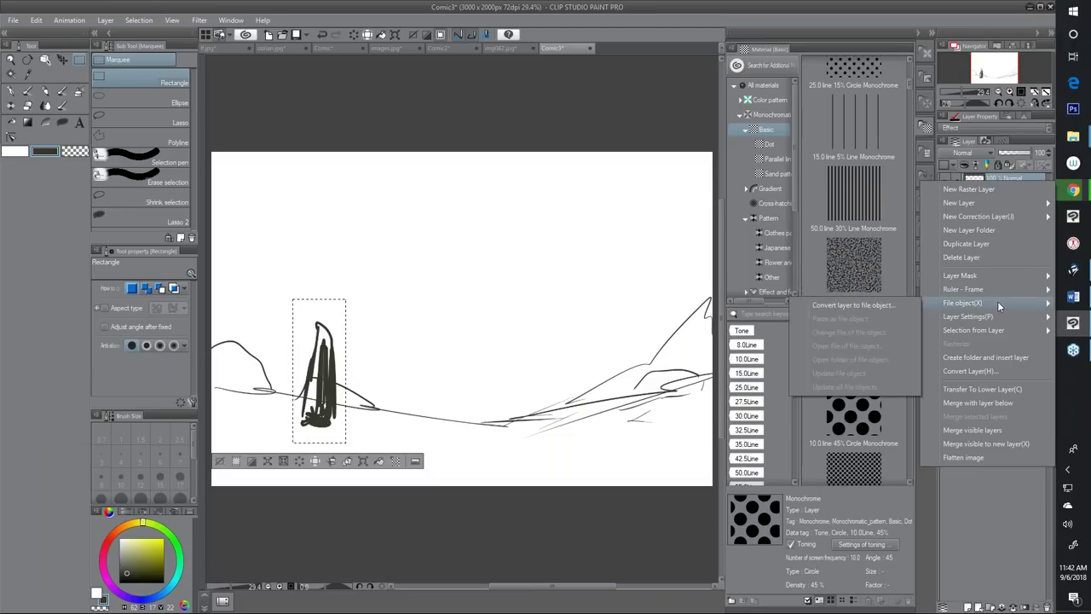
pyautogui.click(904, 306)
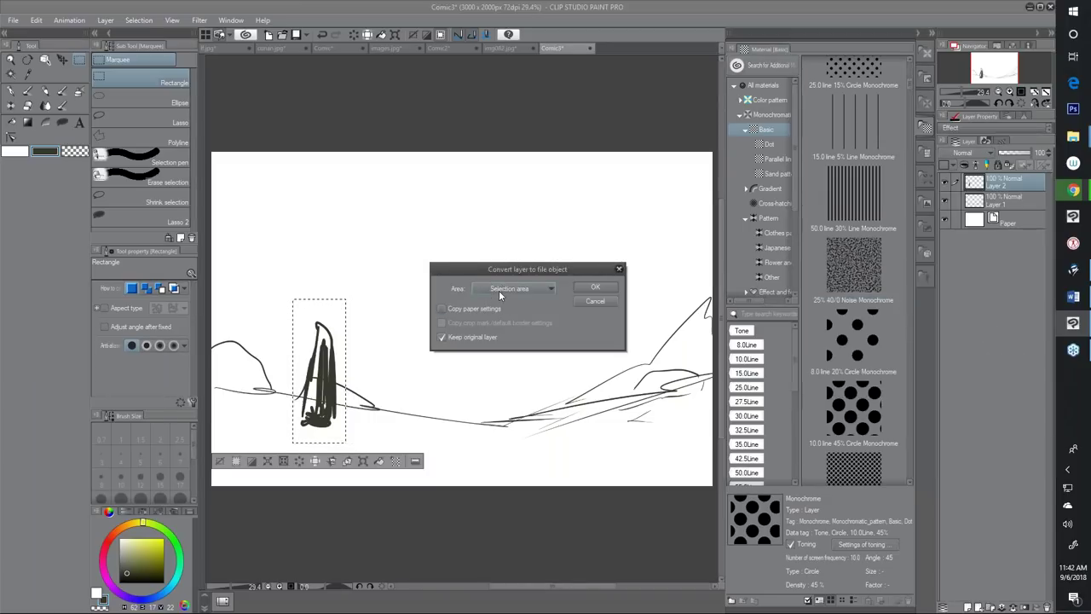
pyautogui.click(594, 287)
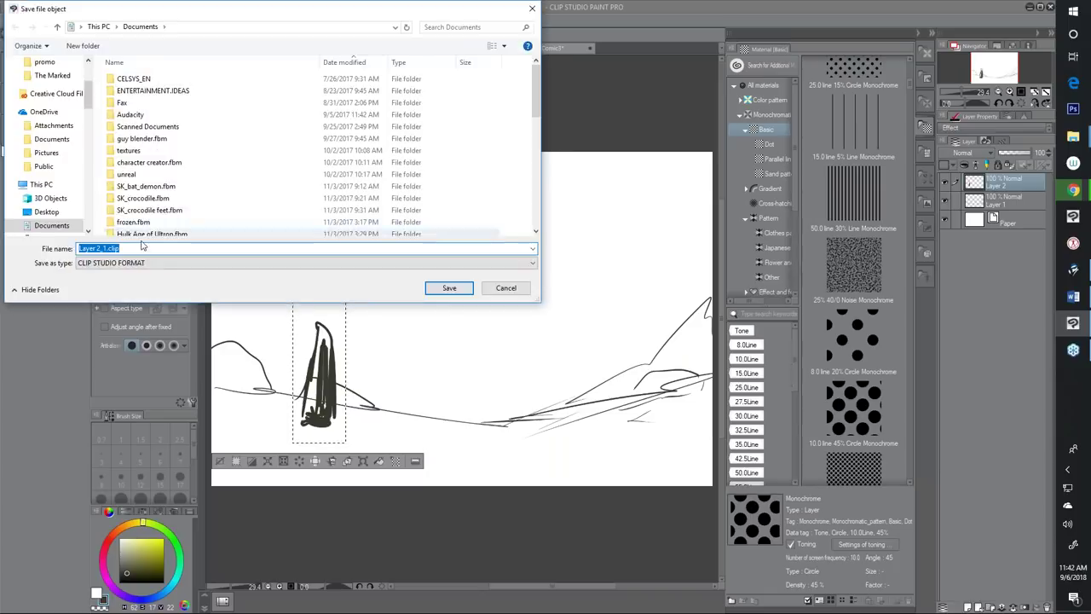
pyautogui.click(451, 290)
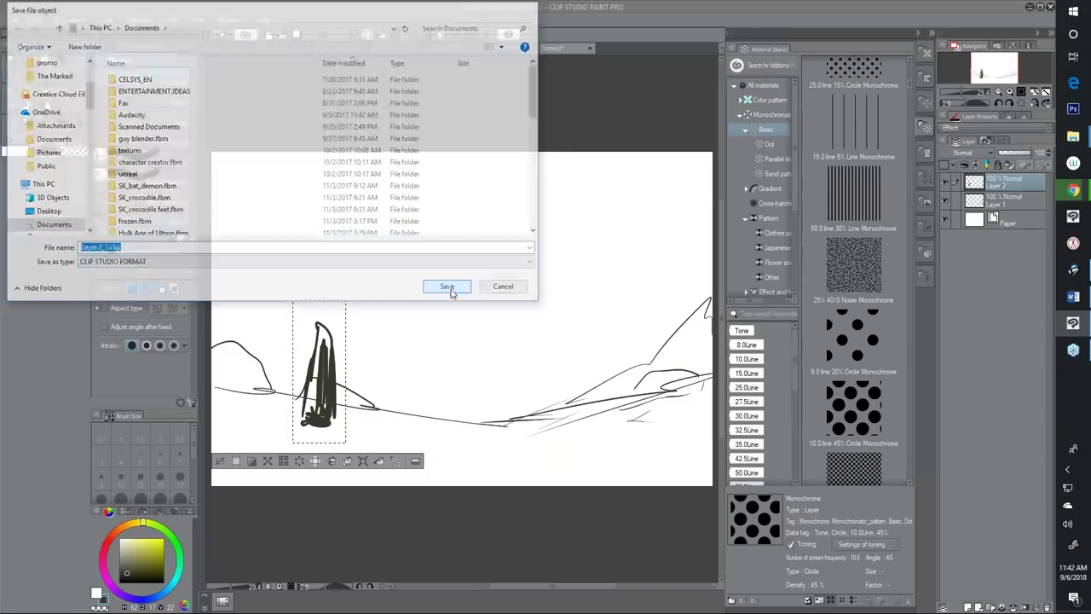
pyautogui.click(652, 252)
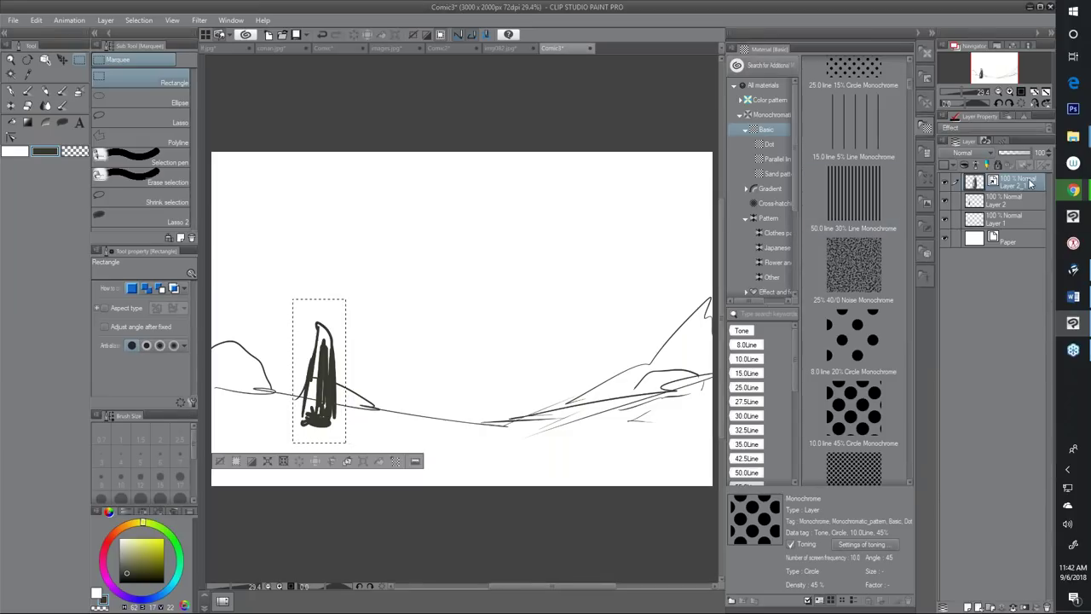
# Duplicate the Layer 2_1 file object layer three times
pyautogui.rightClick(1029, 184)
pyautogui.click(987, 246)
pyautogui.rightClick(1019, 183)
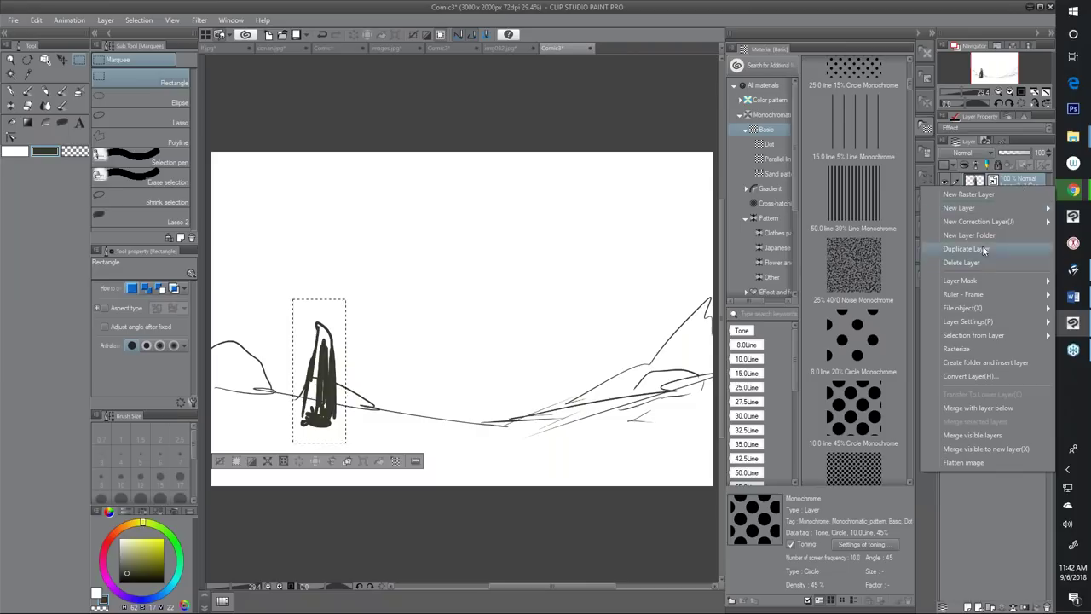
pyautogui.click(983, 249)
pyautogui.rightClick(1019, 179)
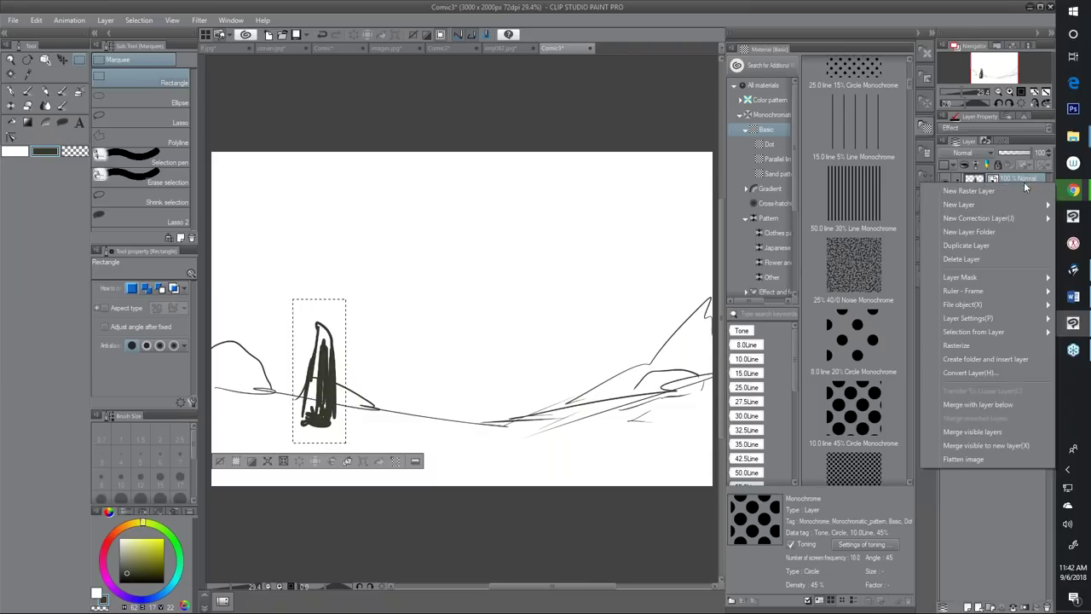
pyautogui.click(987, 246)
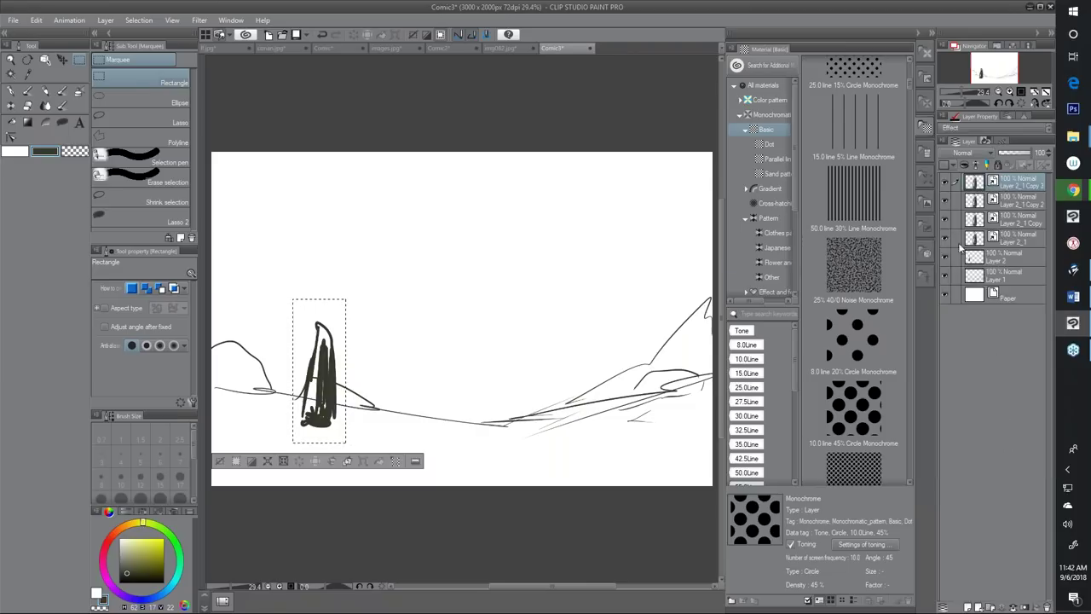
# Move the Layer 2_1 Copy 3 tree to the slope at the canvas's right, tilt it counterclockwise and shrink it
pyautogui.click(60, 61)
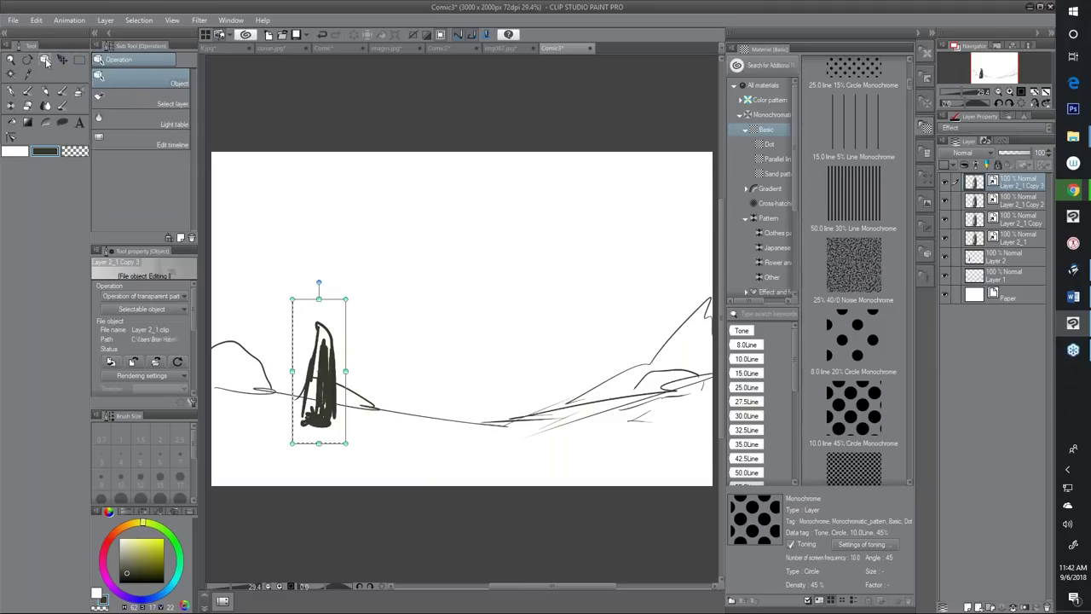
pyautogui.moveTo(331, 377); pyautogui.dragTo(628, 373)
pyautogui.moveTo(643, 294); pyautogui.dragTo(631, 323)
pyautogui.moveTo(632, 440); pyautogui.dragTo(651, 429)
# Move the Layer 2_1 Copy 2 tree just right of the original and shrink it into a small distant tree on the ground line
pyautogui.moveTo(322, 388); pyautogui.dragTo(413, 390)
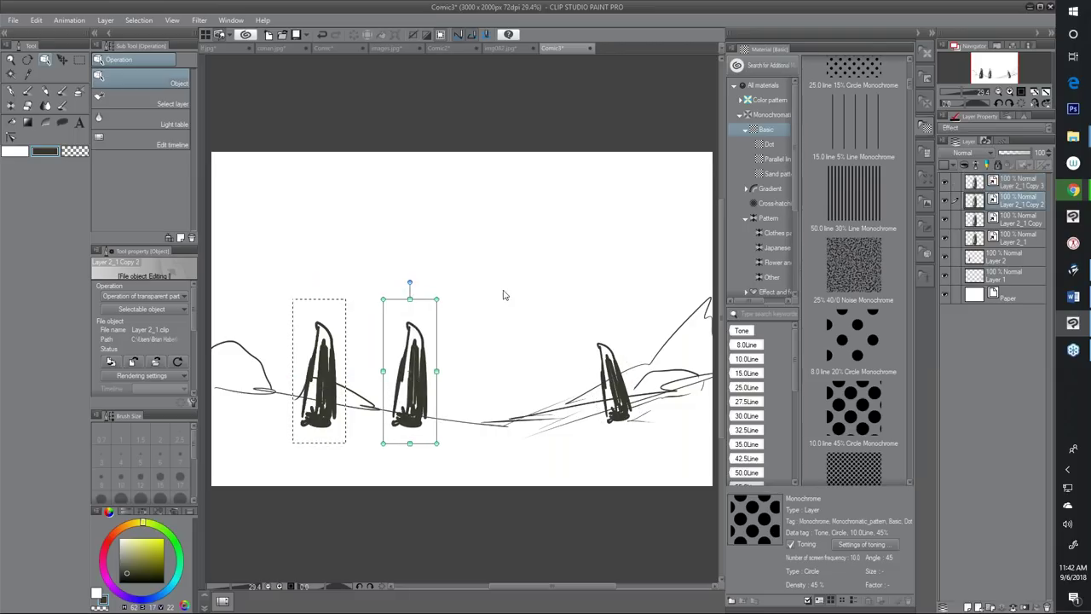
pyautogui.moveTo(425, 309); pyautogui.dragTo(384, 373)
pyautogui.moveTo(397, 424)
pyautogui.mouseDown()
pyautogui.moveTo(371, 424)
pyautogui.moveTo(392, 409)
pyautogui.mouseUp()
# Move the Layer 2_1 Copy tree to the canvas's left edge and enlarge it so it stands taller than the original
pyautogui.moveTo(325, 391); pyautogui.dragTo(258, 366)
pyautogui.moveTo(277, 271); pyautogui.dragTo(299, 175)
pyautogui.moveTo(261, 306); pyautogui.dragTo(256, 355)
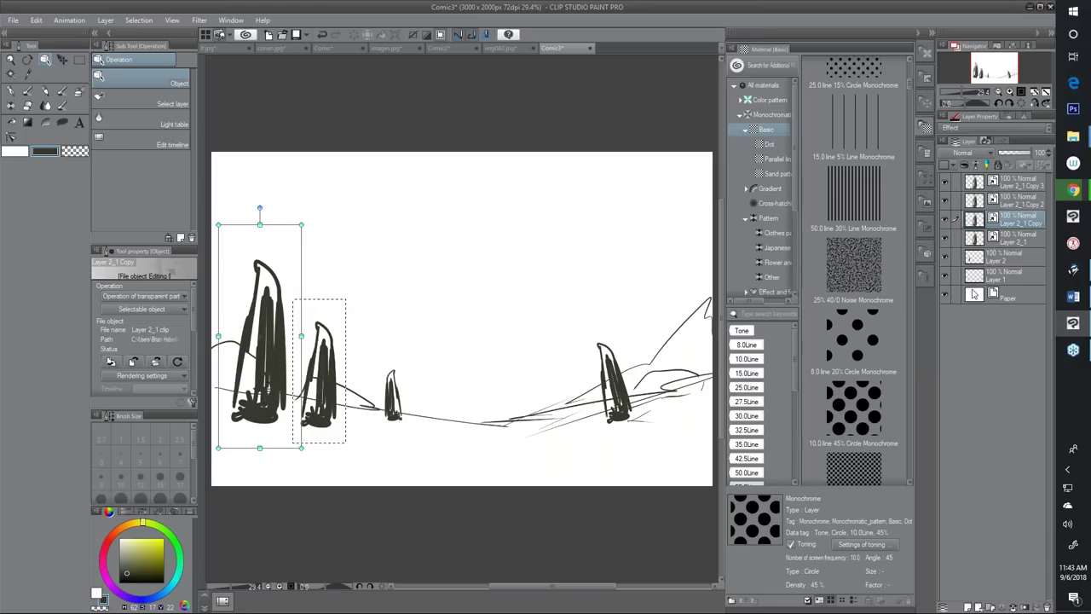
# Hide the original Layer 2 drawing and open the source file of the Layer 2_1 file object
pyautogui.click(1014, 255)
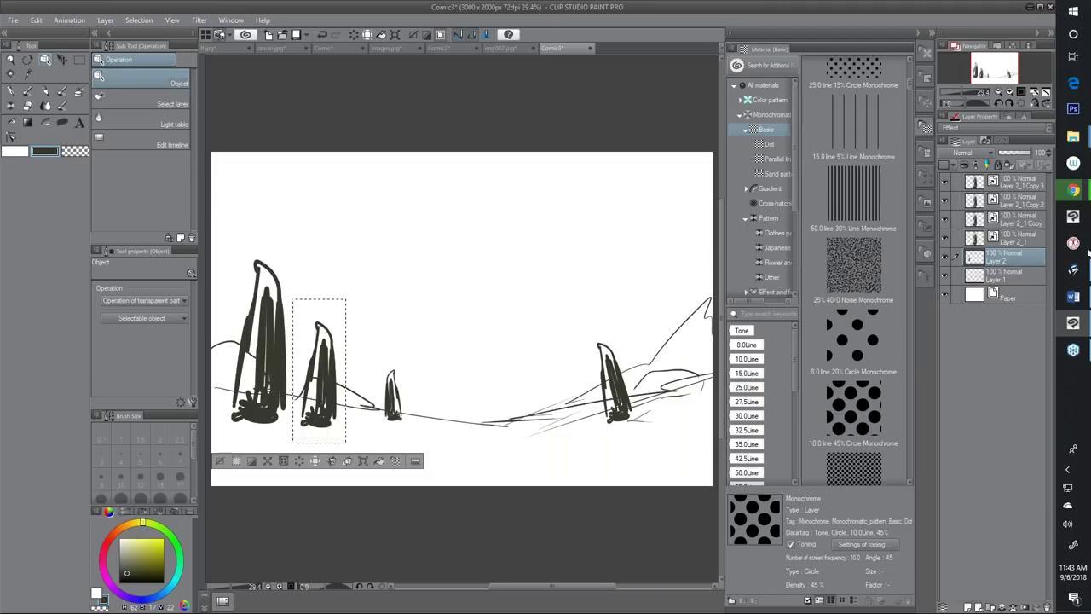
pyautogui.click(945, 255)
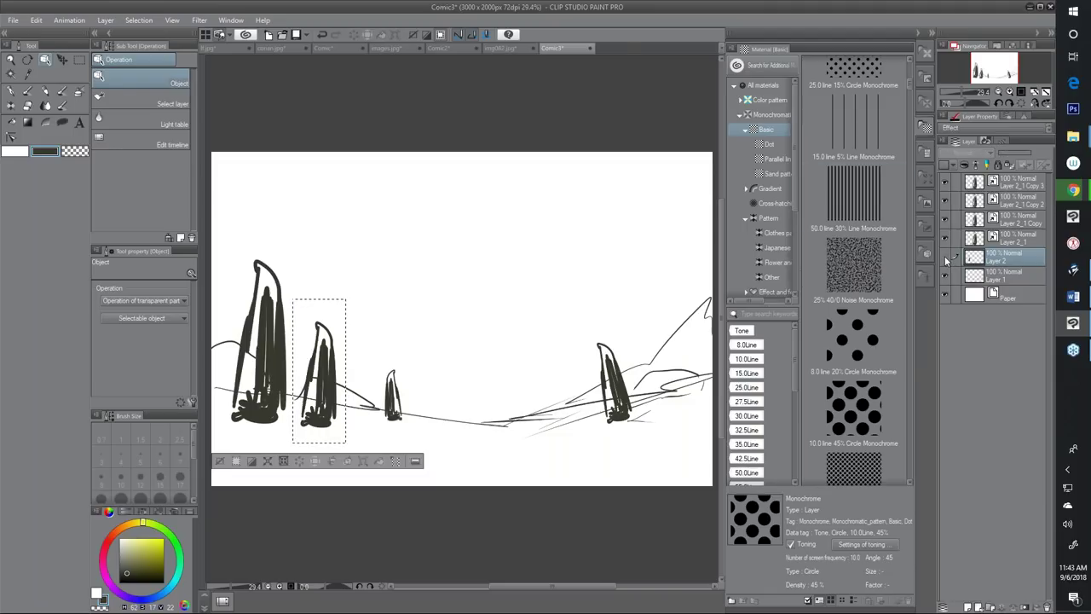
pyautogui.click(1019, 239)
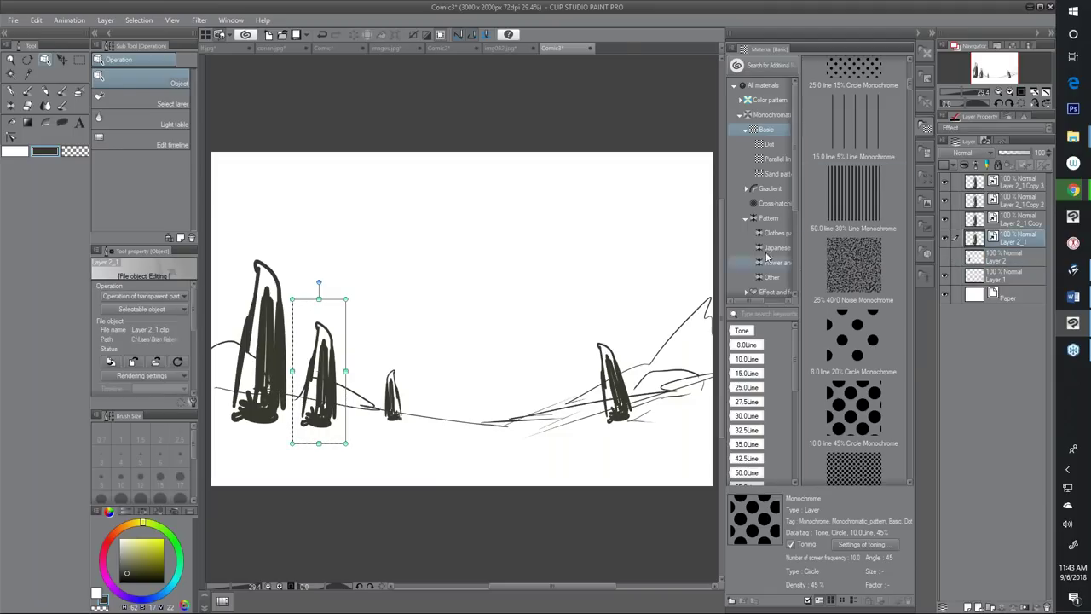
pyautogui.rightClick(1009, 243)
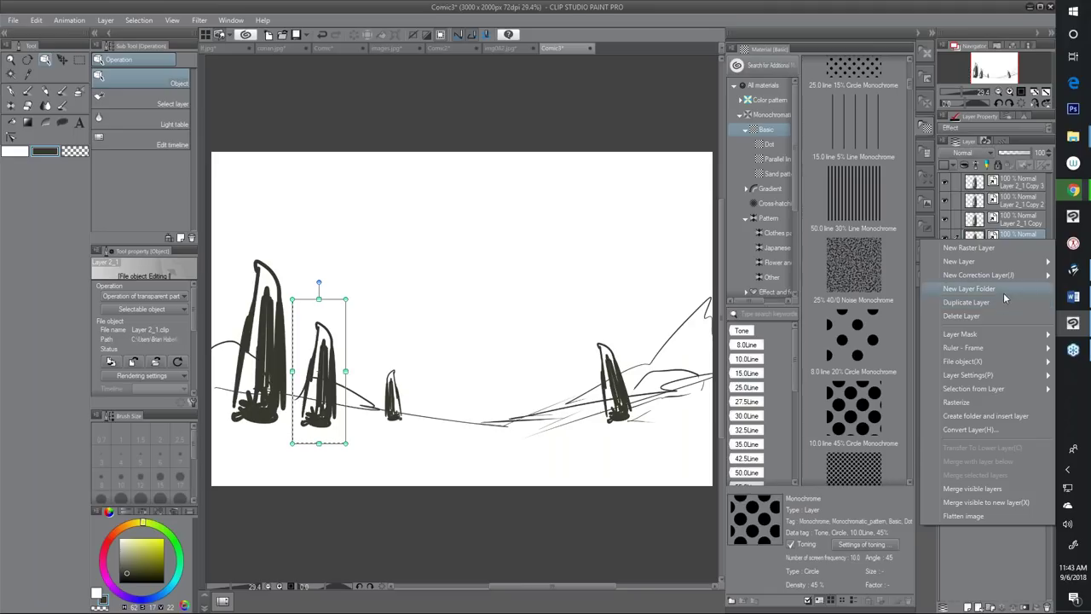
pyautogui.moveTo(982, 361)
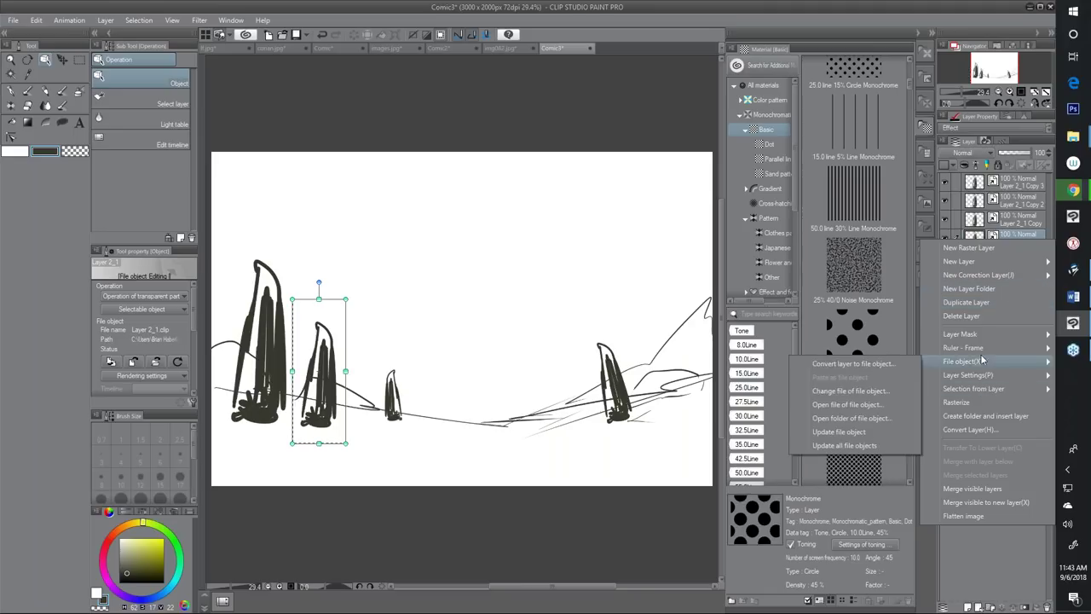
pyautogui.click(860, 404)
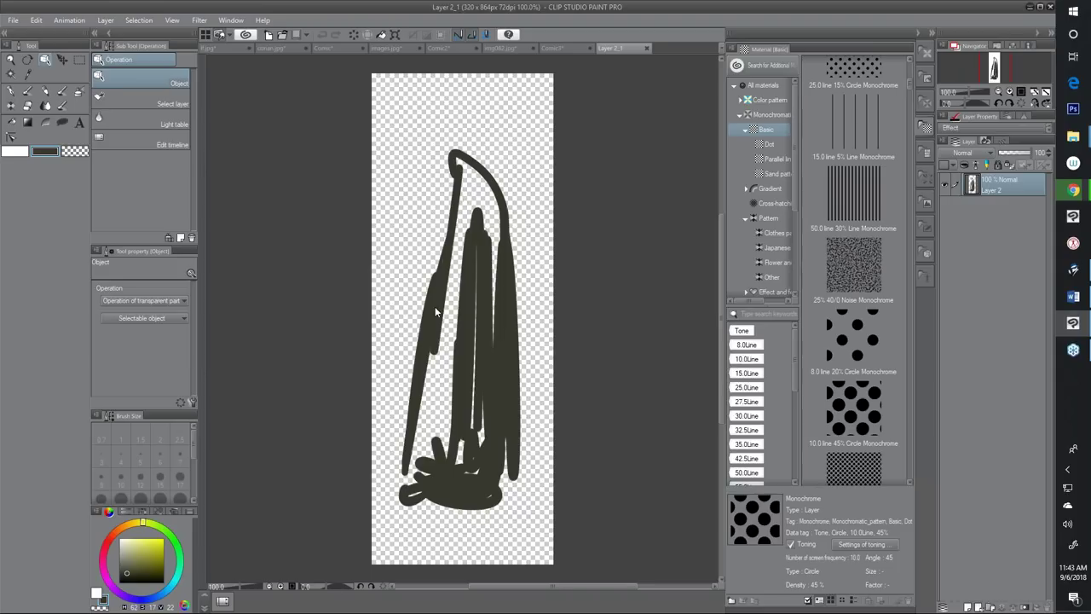
# Copy the selected tree from img082.jpg and paste it into the Layer 2_1 document as a new layer
pyautogui.click(503, 48)
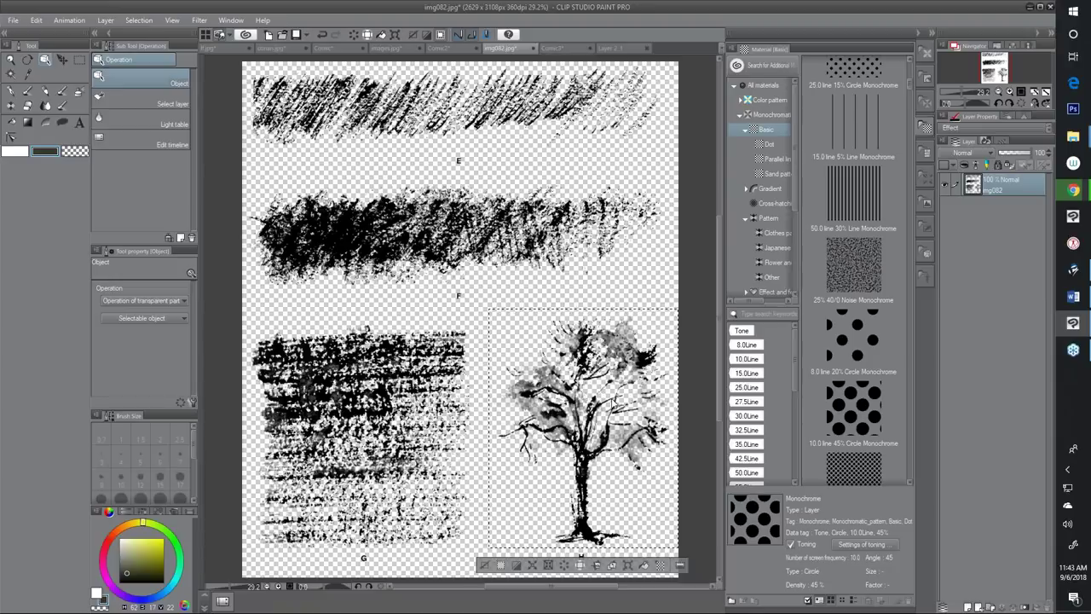
pyautogui.click(552, 48)
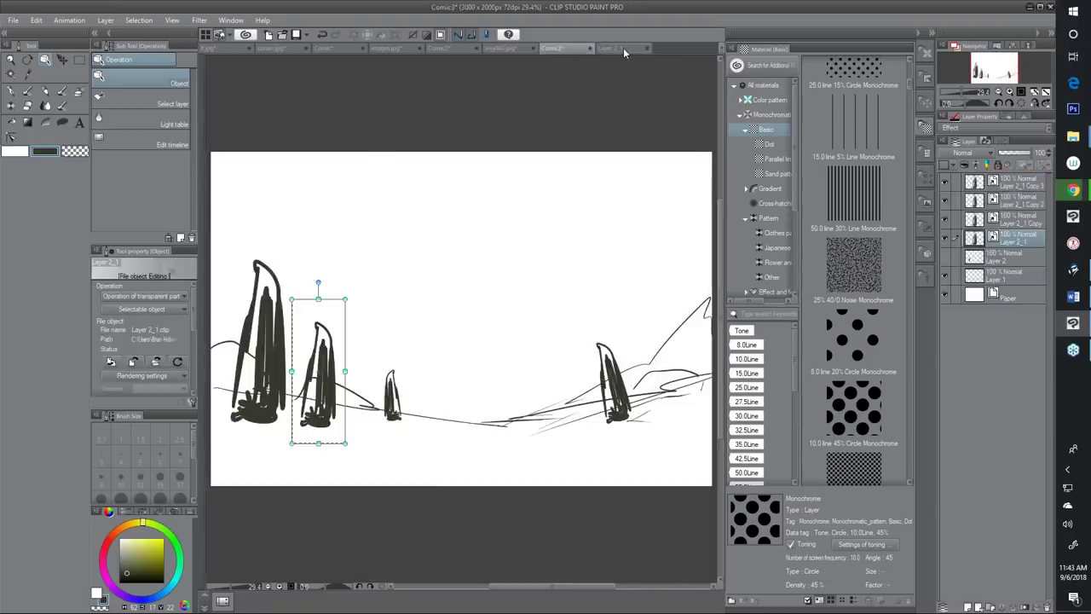
pyautogui.click(623, 48)
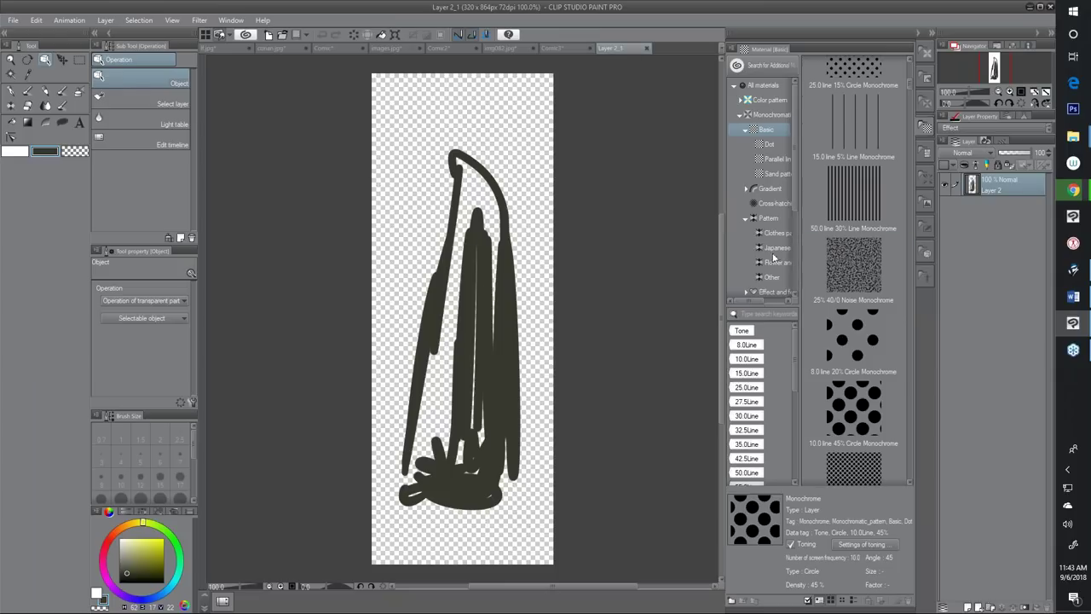
pyautogui.hotkey('ctrl', 'v')
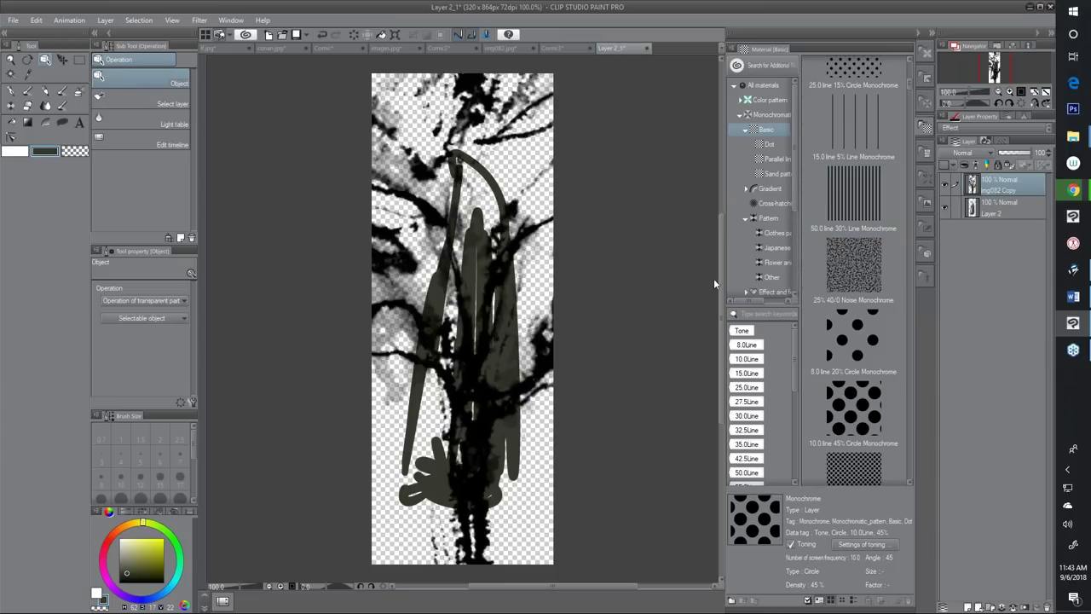
# Scale the pasted tree down proportionally to fit the canvas width and lower it to the base of the drawn tree
pyautogui.scroll(-1, 615, 293)
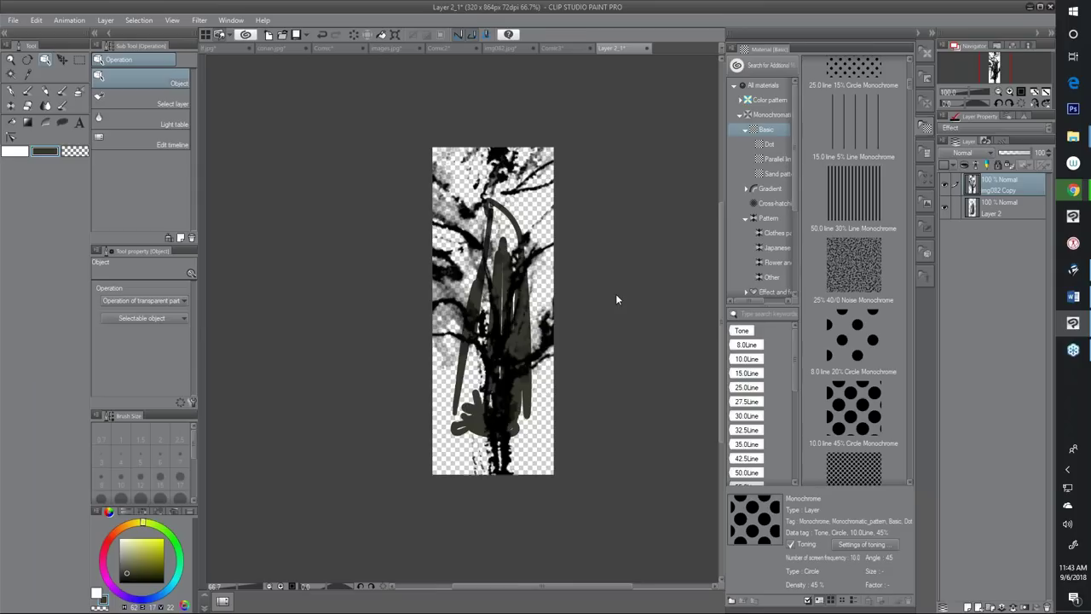
pyautogui.scroll(-2, 616, 299)
pyautogui.hotkey('ctrl', 't')
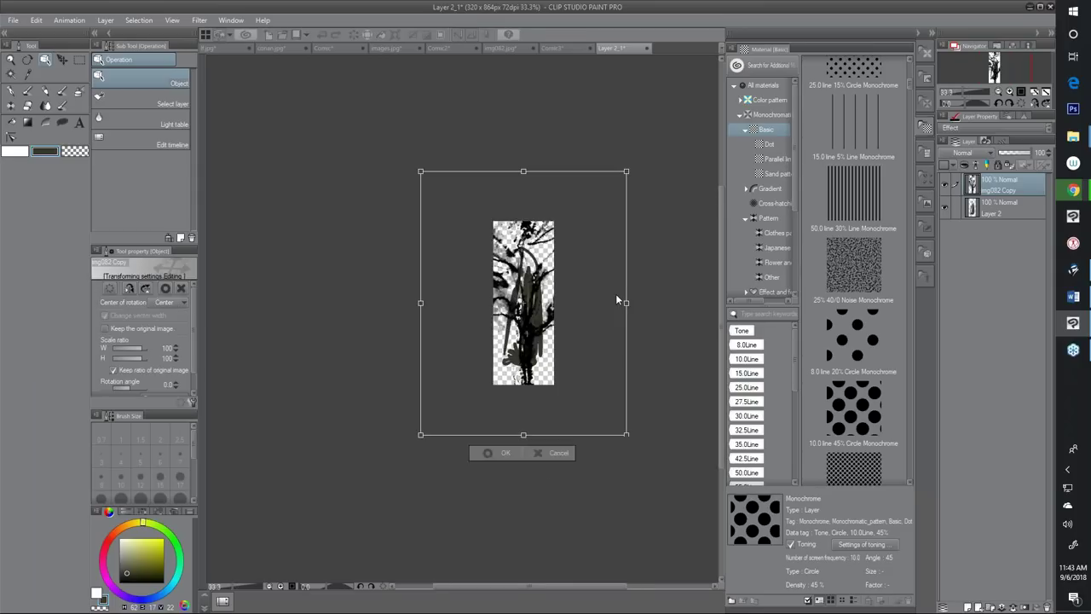
pyautogui.moveTo(626, 169); pyautogui.dragTo(516, 249)
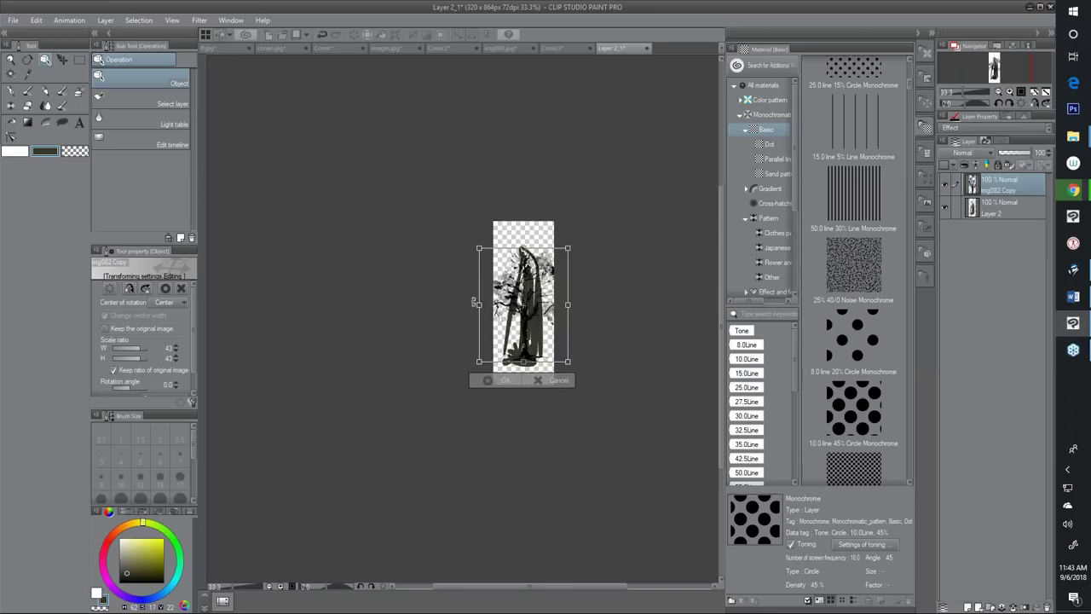
pyautogui.moveTo(479, 304); pyautogui.dragTo(493, 304)
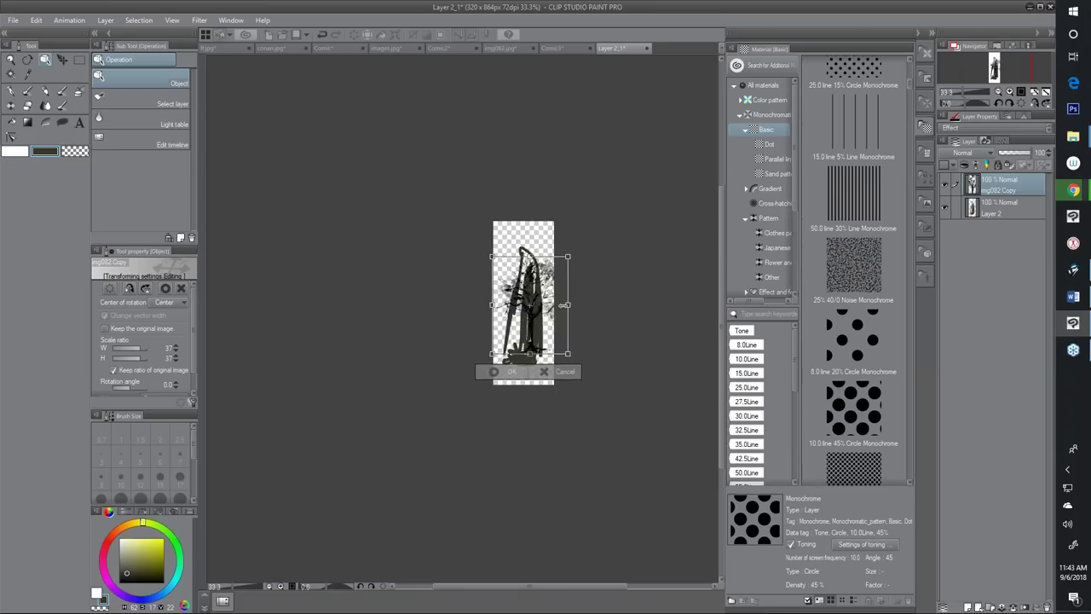
pyautogui.moveTo(566, 305); pyautogui.dragTo(555, 305)
pyautogui.moveTo(530, 341); pyautogui.dragTo(530, 356)
pyautogui.press('Return')
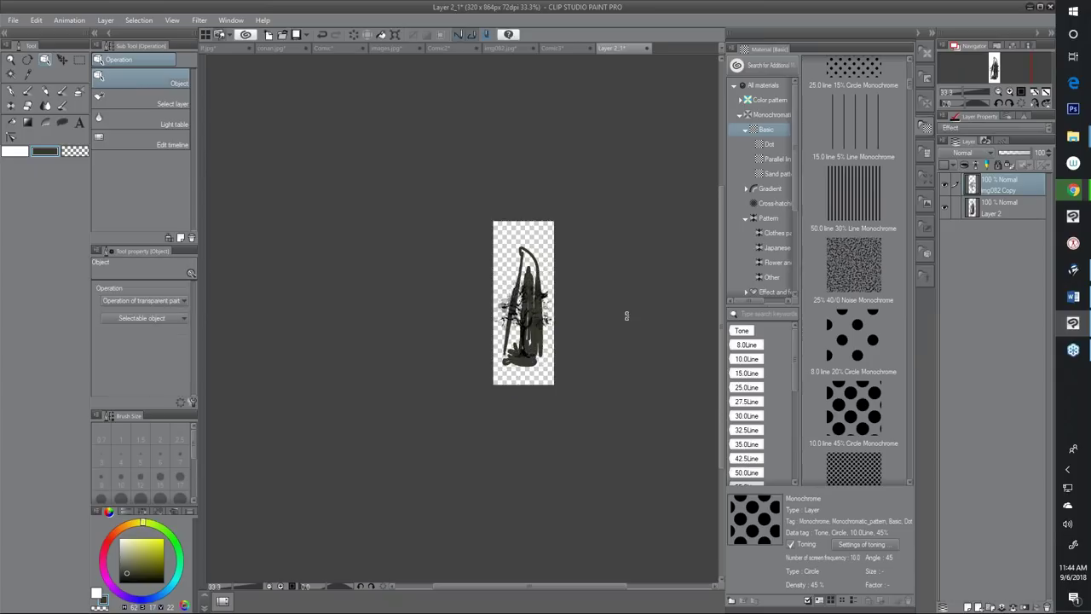
# Hide Layer 2 to examine the pasted tree alone, select Layer 2 and show it again
pyautogui.click(945, 210)
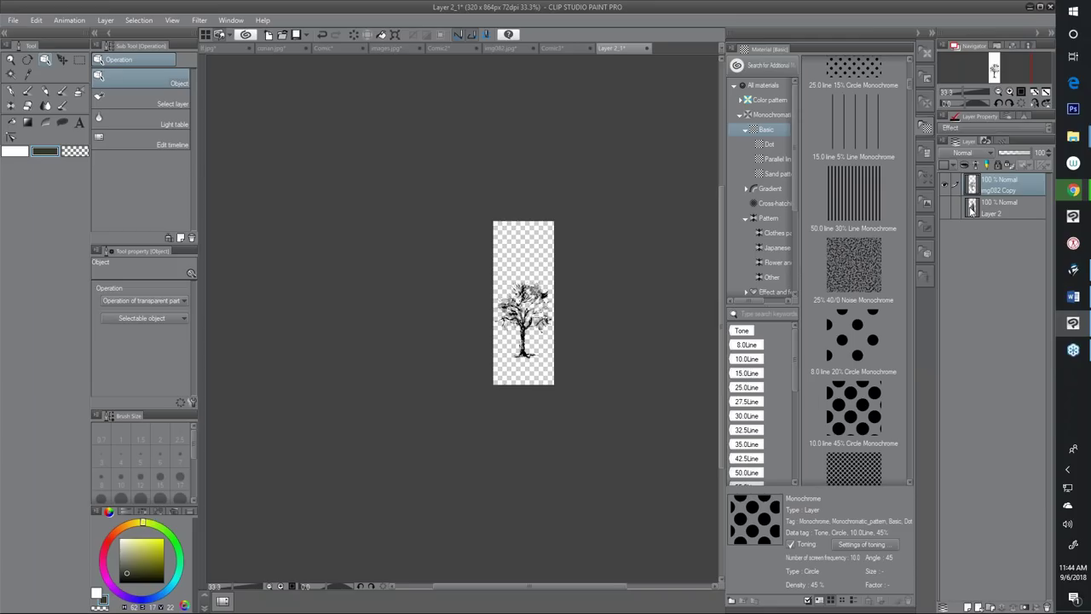
pyautogui.click(996, 209)
pyautogui.click(944, 209)
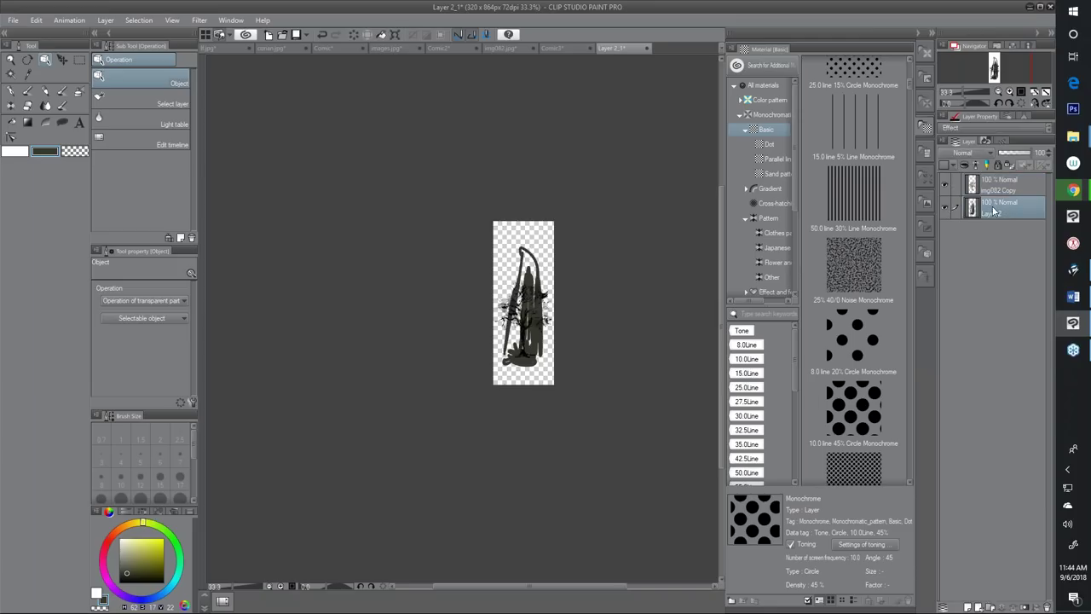
# Erase the old drawing on Layer 2 using the G-pen with transparent color at brush size 400
pyautogui.click(11, 91)
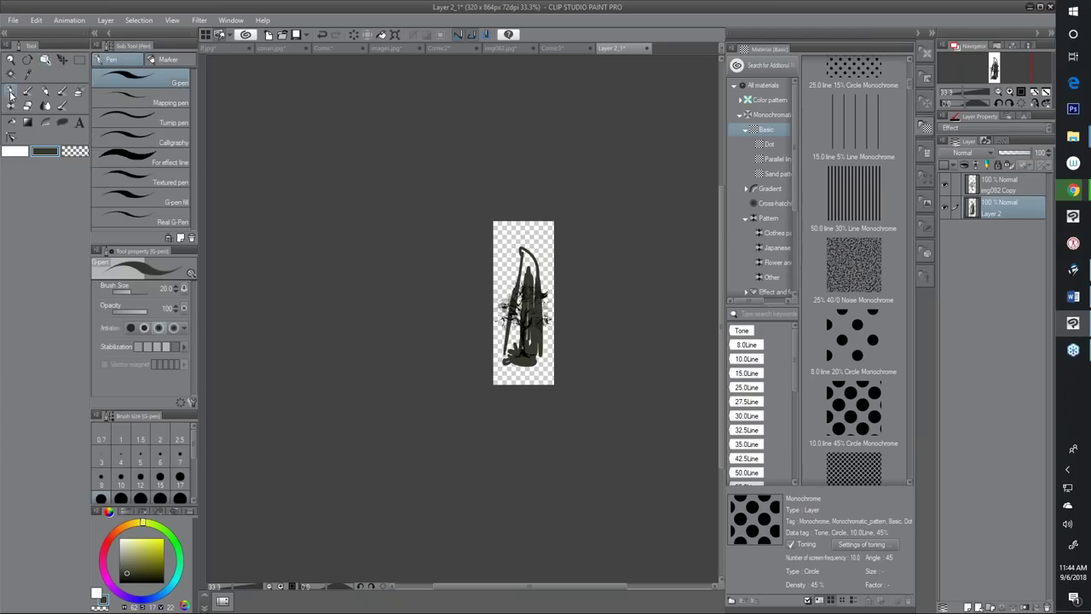
pyautogui.click(75, 152)
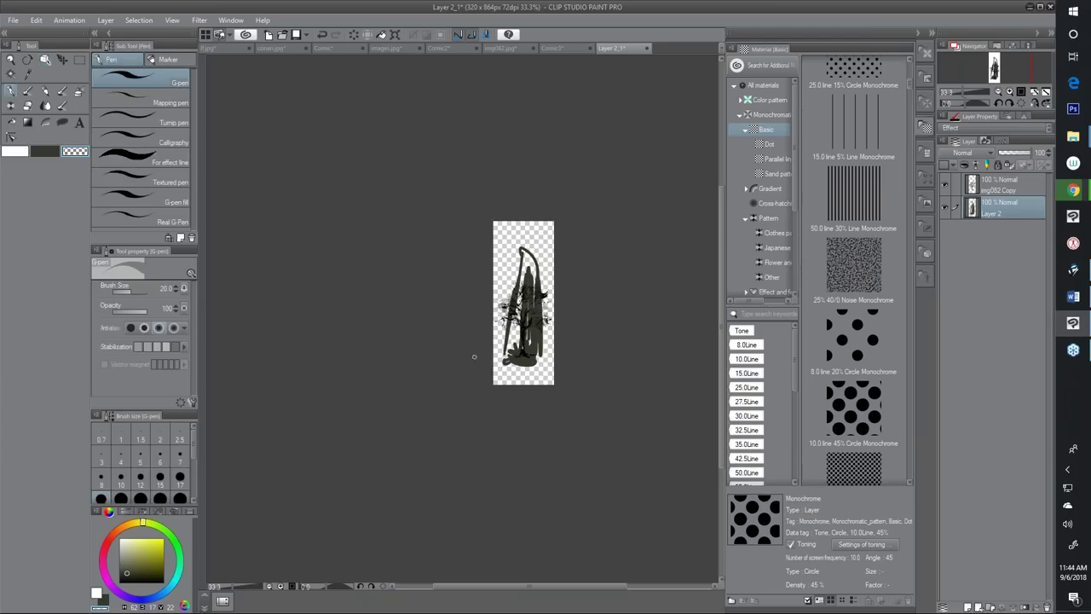
pyautogui.moveTo(524, 256)
pyautogui.mouseDown()
pyautogui.moveTo(493, 308)
pyautogui.moveTo(493, 358)
pyautogui.moveTo(554, 316)
pyautogui.mouseUp()
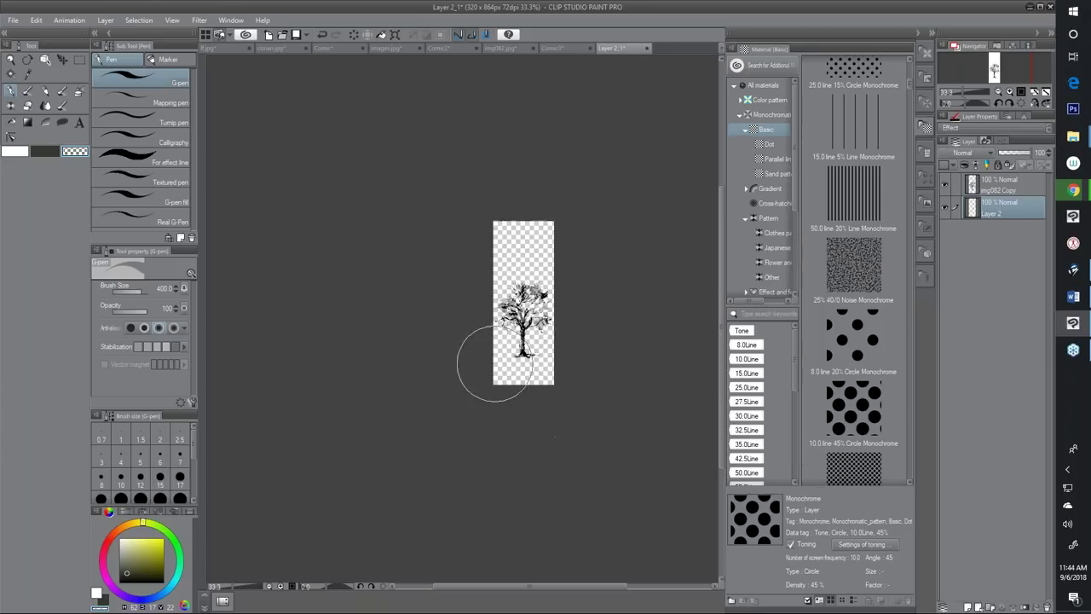
# Merge the img082 Copy layer into Layer 2, save the Layer 2_1 source file, and return to the Comic3 document
pyautogui.rightClick(1028, 183)
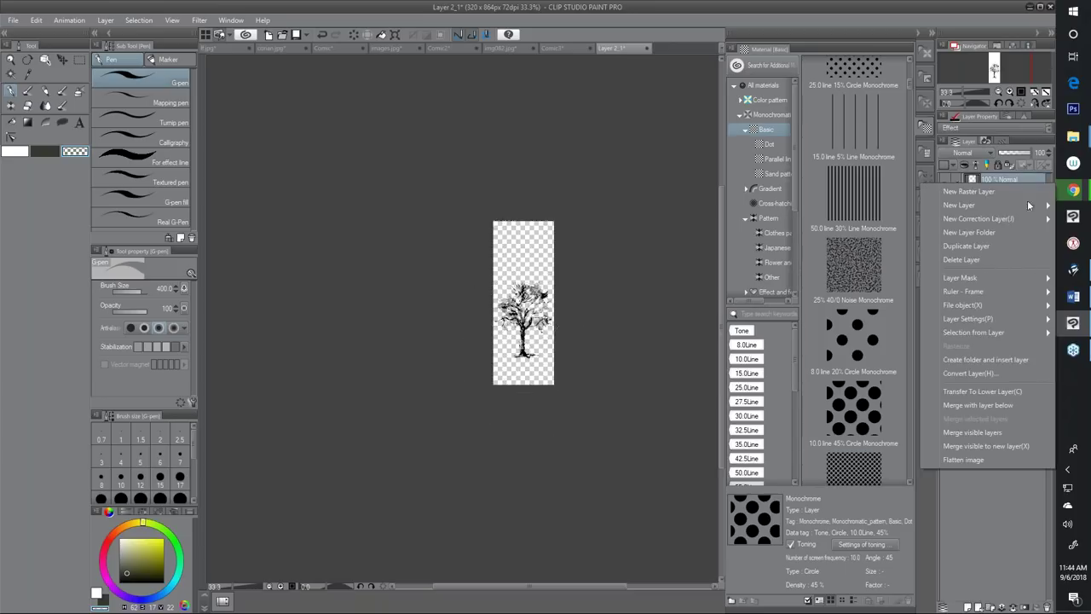
pyautogui.click(991, 405)
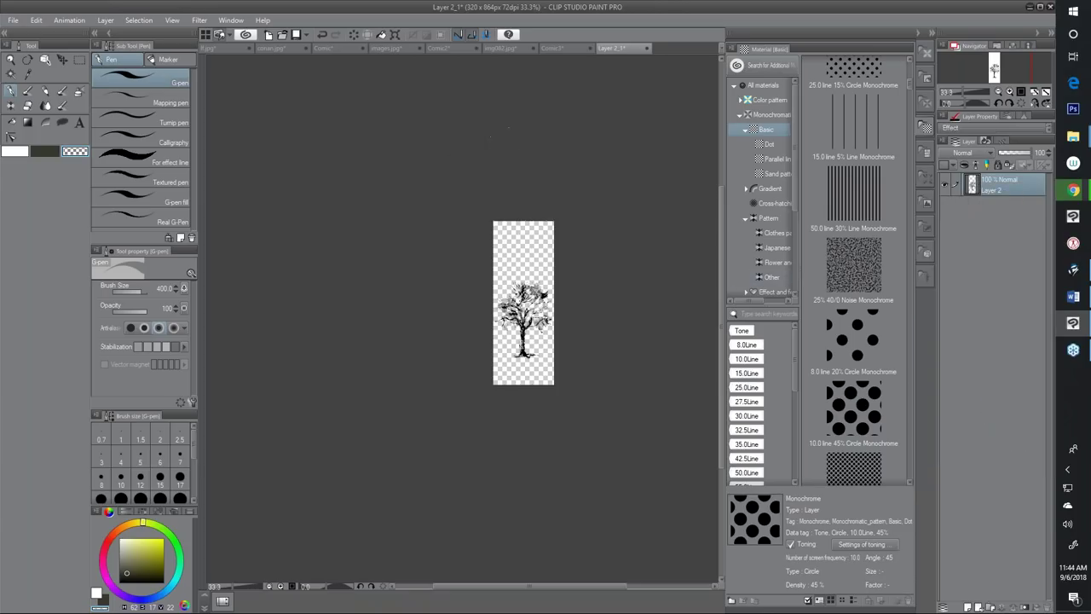
pyautogui.hotkey('ctrl', 's')
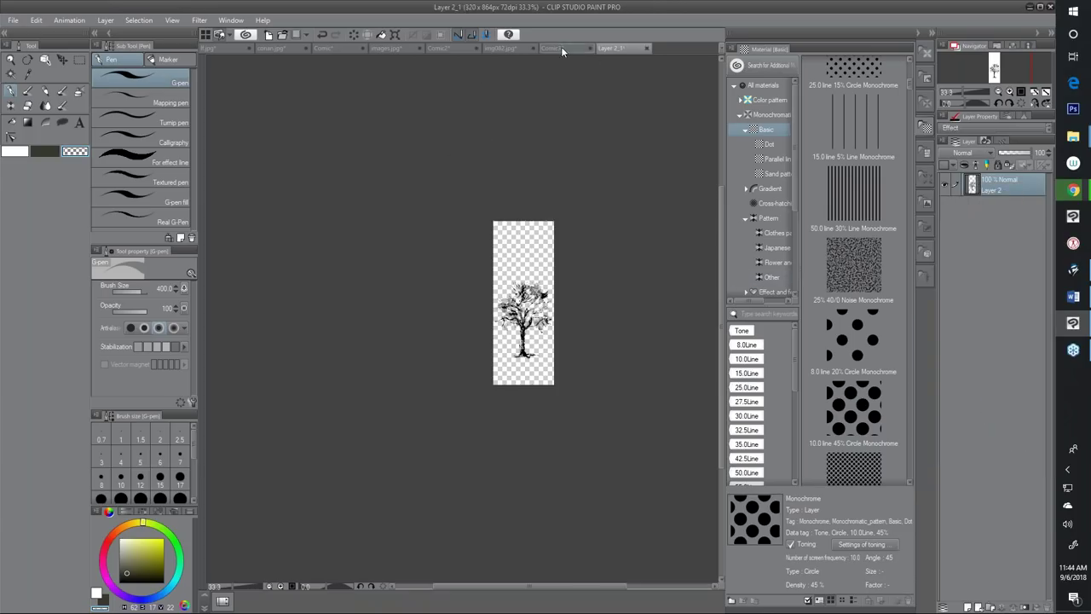
pyautogui.click(561, 48)
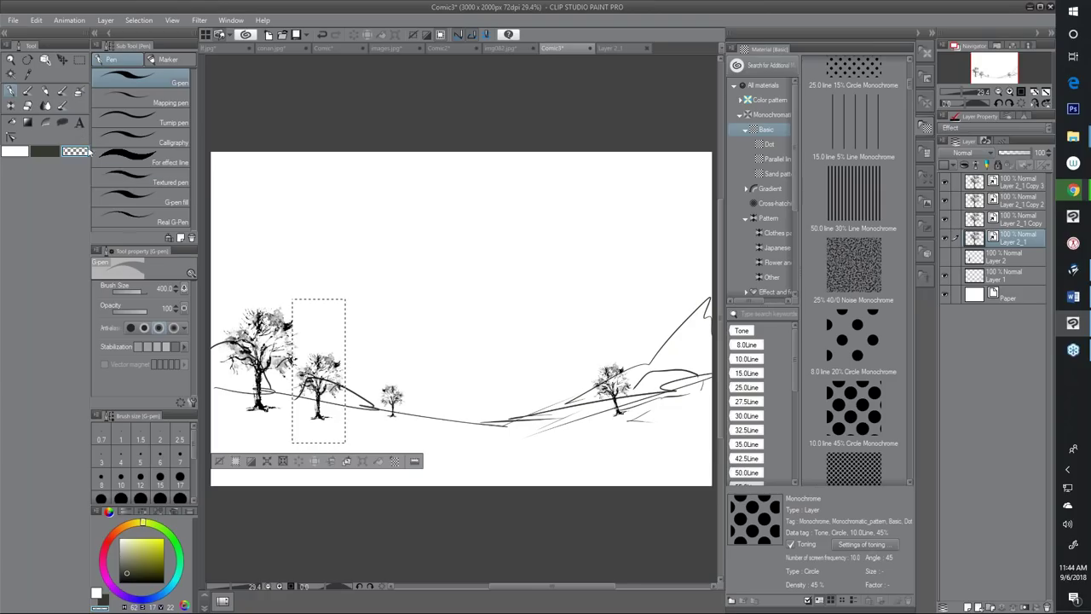
# Create a new 3000 x 2000 px color canvas named Comic4 at 72 dpi
pyautogui.click(10, 107)
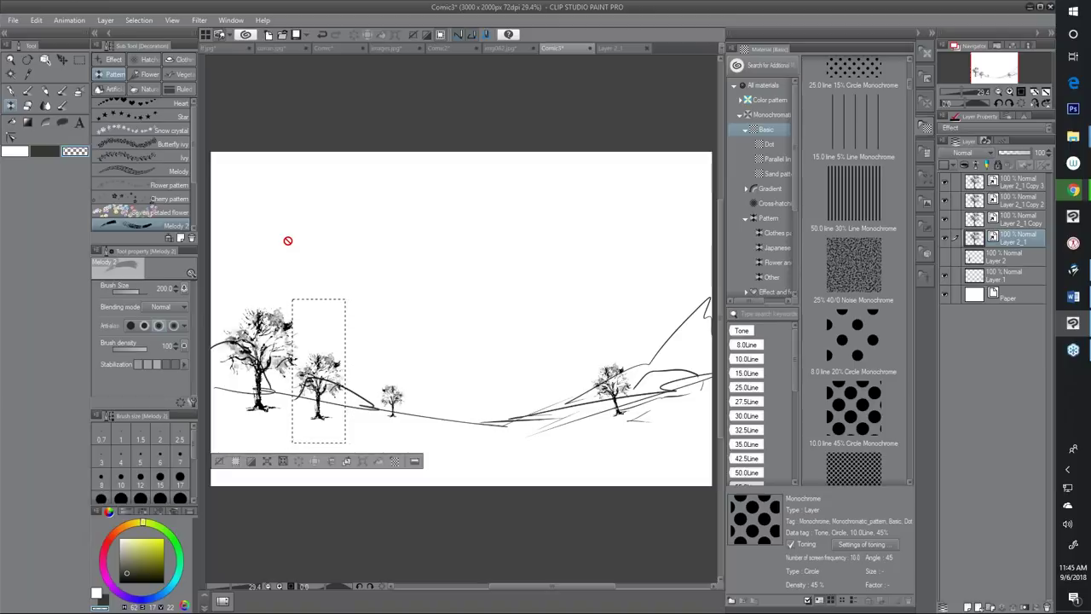
pyautogui.click(13, 20)
pyautogui.click(25, 31)
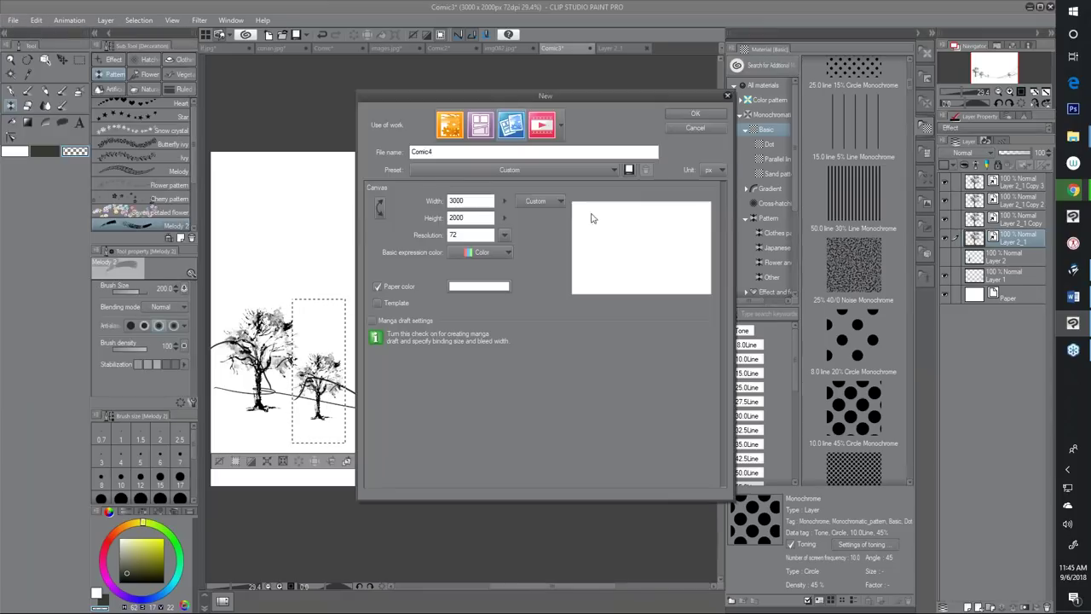
pyautogui.click(696, 114)
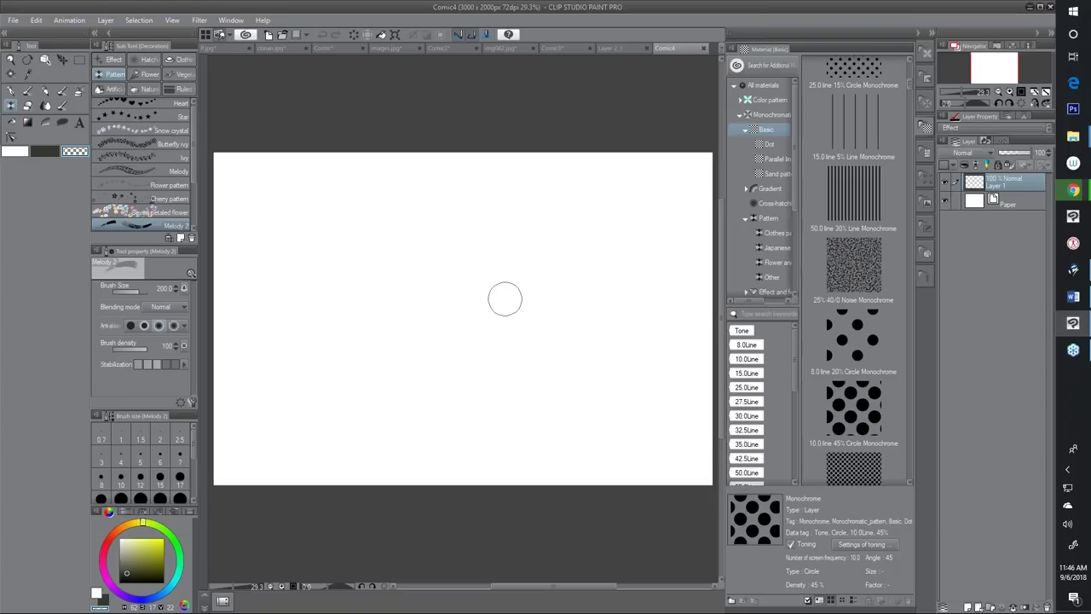
# Review the conan.jpg and lf.jpg drawings and the Figure tool's ruler and direct draw sub tools
pyautogui.click(273, 48)
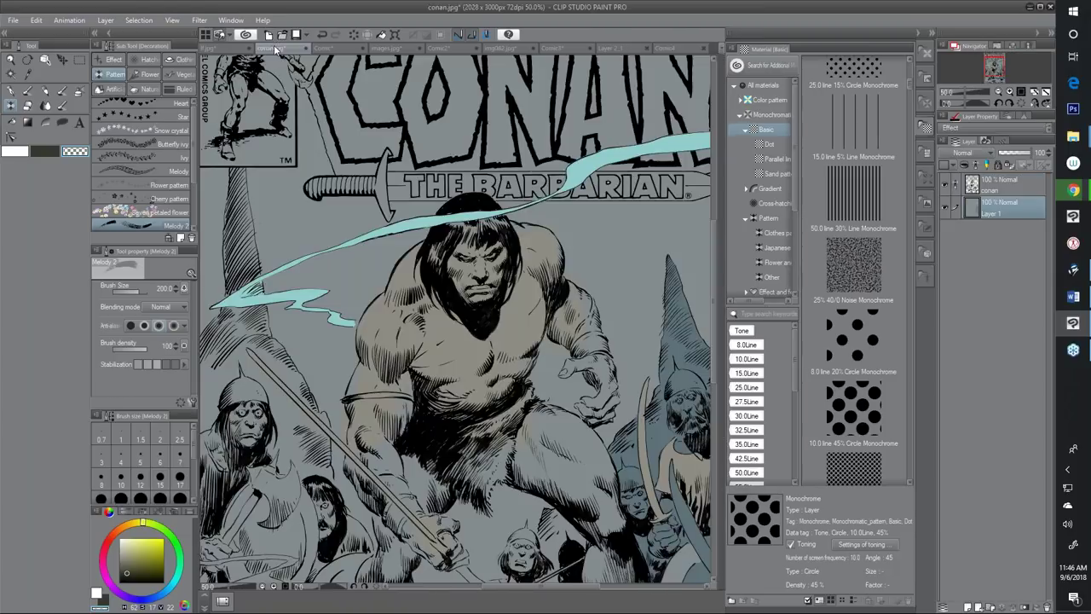
pyautogui.click(224, 47)
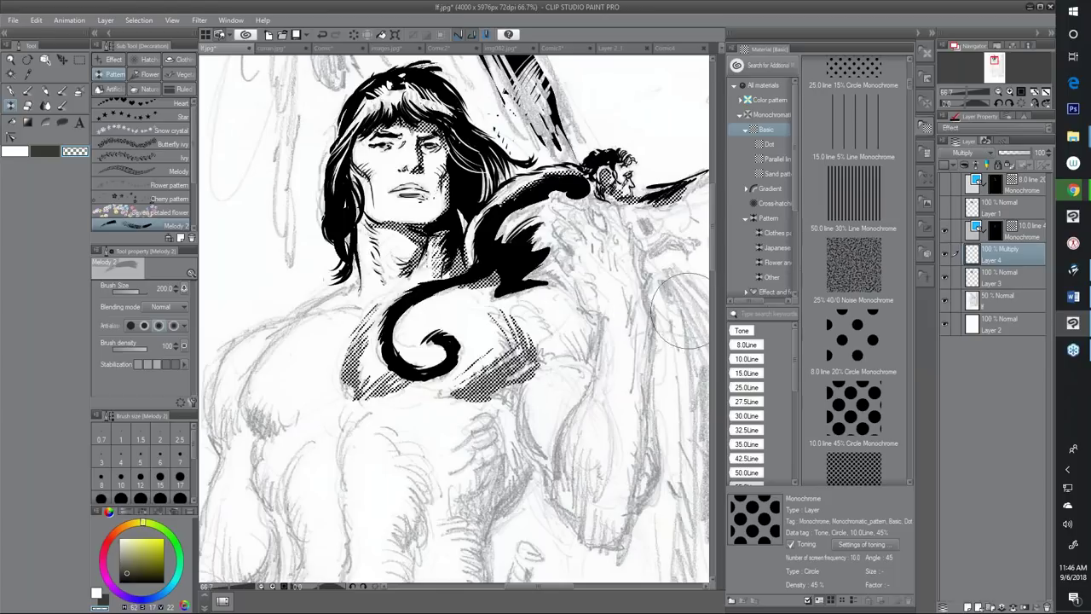
pyautogui.click(63, 124)
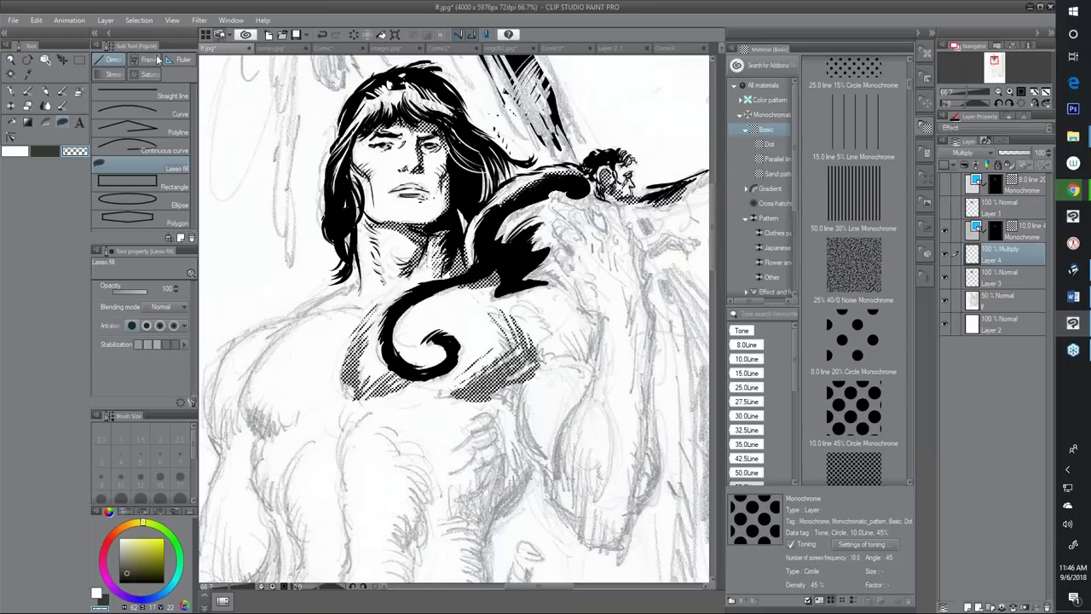
pyautogui.click(182, 59)
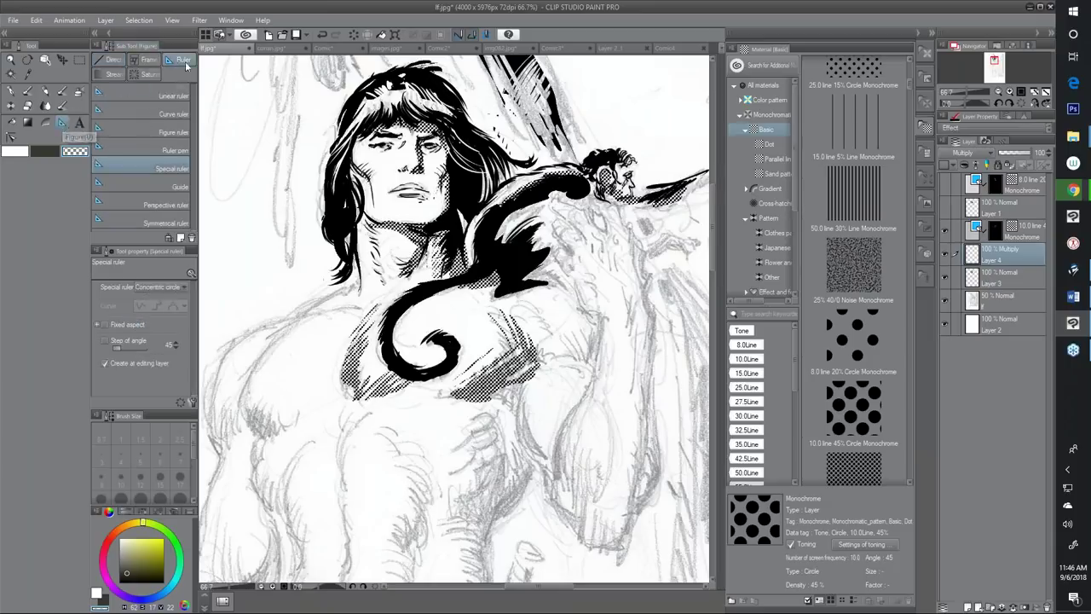
pyautogui.click(114, 59)
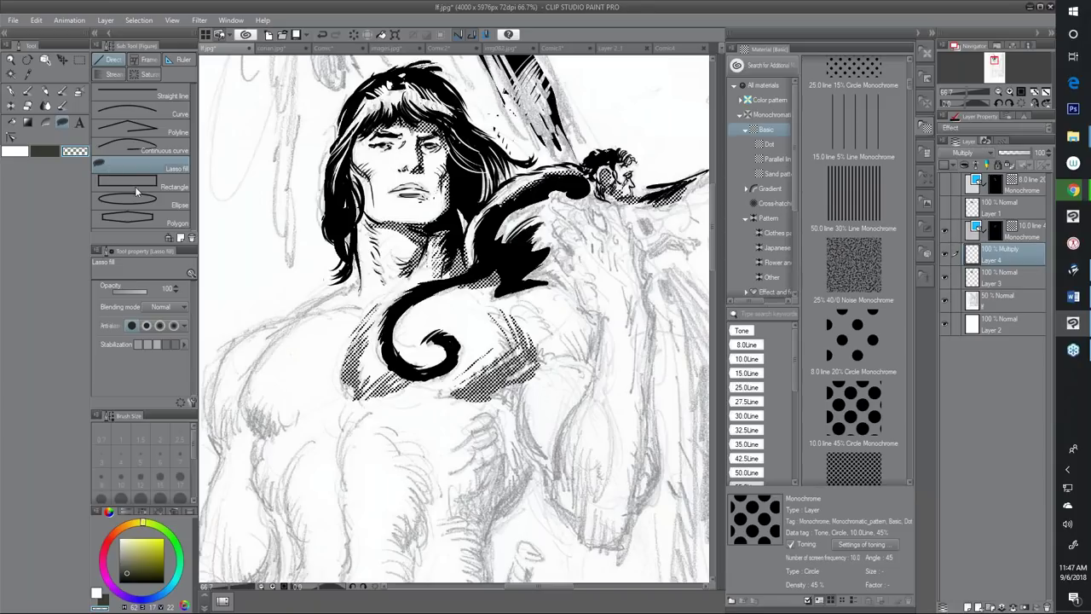
pyautogui.click(281, 49)
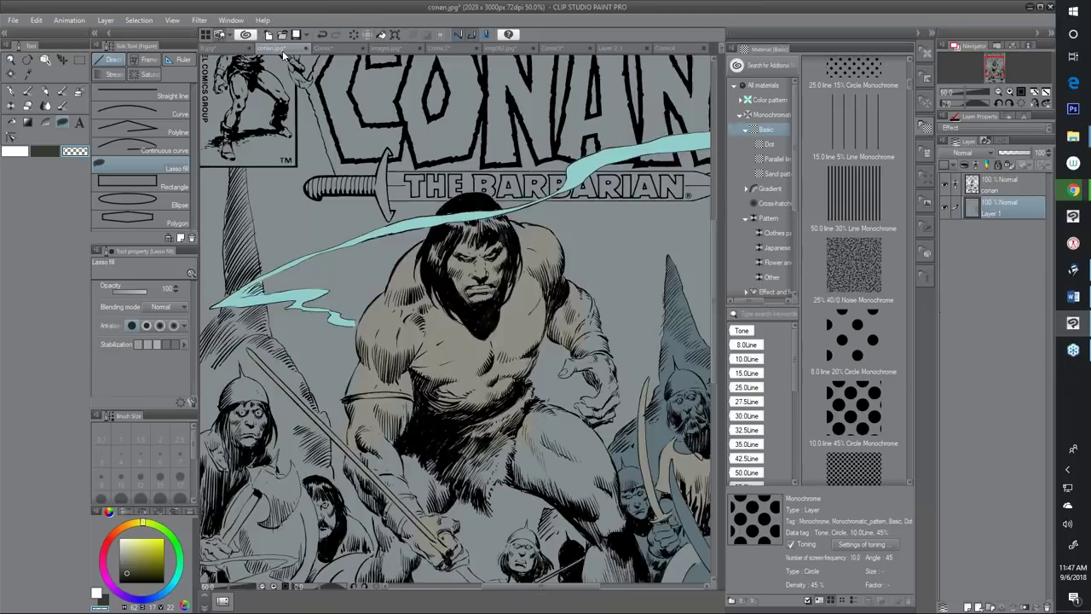
# Open cover.jpg from the promo folder on the Desktop
pyautogui.click(13, 20)
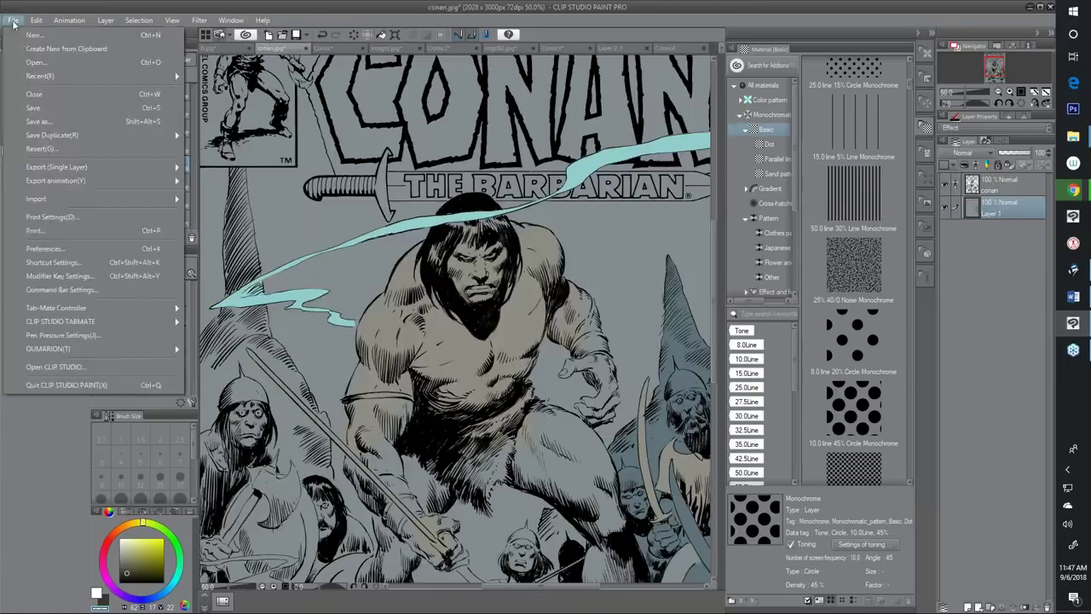
pyautogui.click(39, 62)
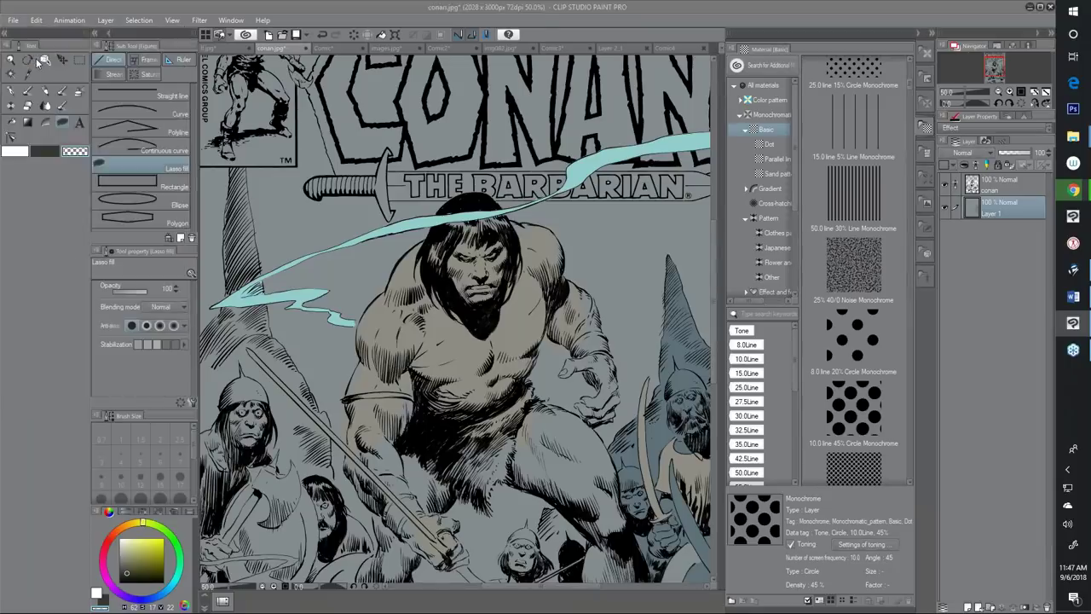
pyautogui.moveTo(252, 75)
pyautogui.mouseDown()
pyautogui.moveTo(253, 120)
pyautogui.moveTo(253, 81)
pyautogui.mouseUp()
pyautogui.click(179, 207)
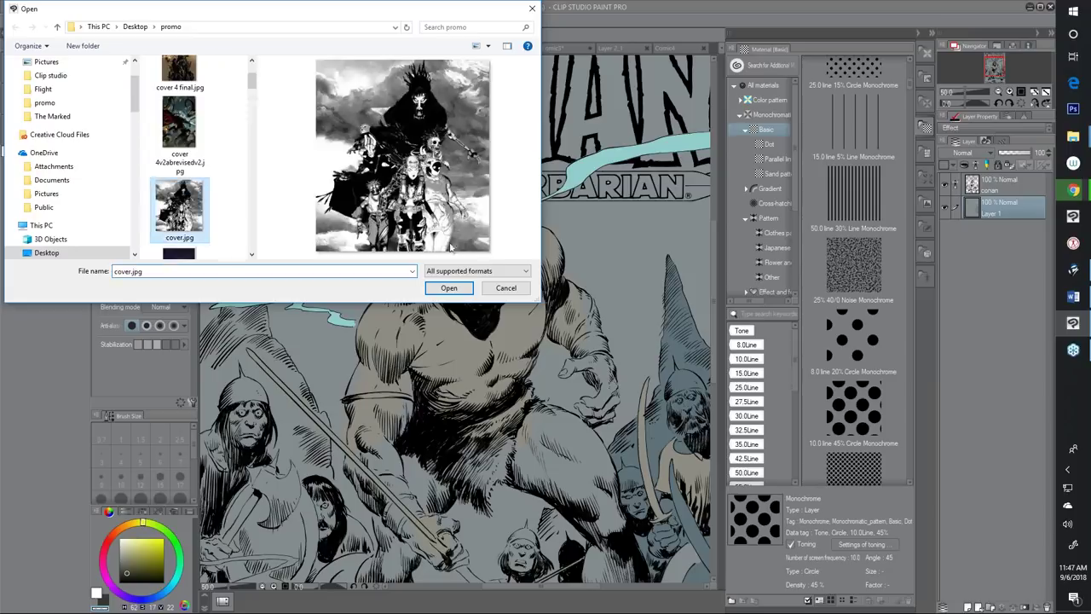
pyautogui.click(449, 287)
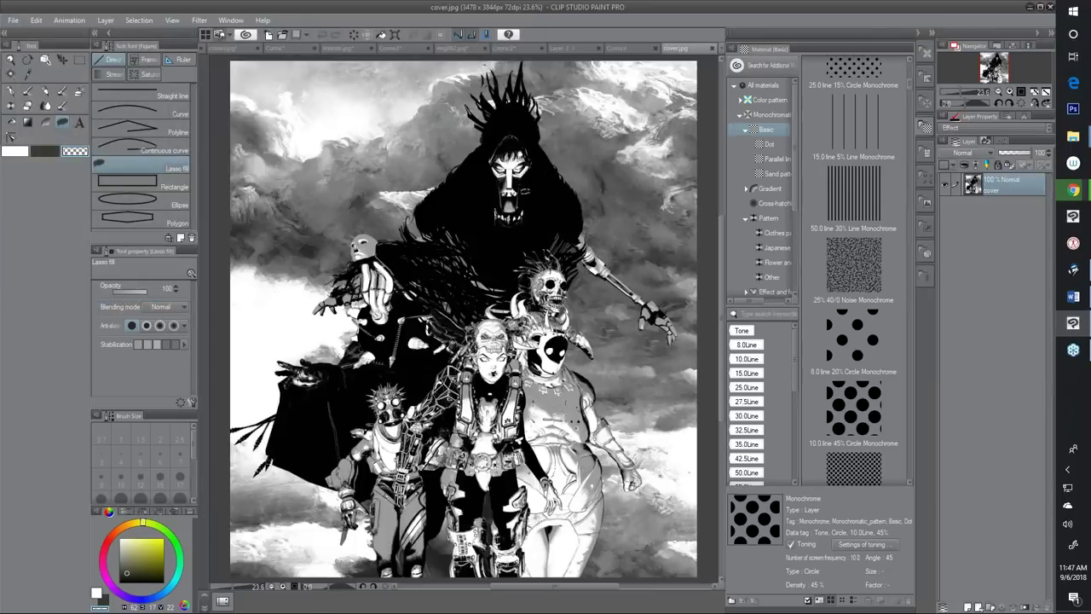
# Convert the cover layer's brightness to opacity and inspect the hooded figure's face up close
pyautogui.scroll(1, 525, 192)
pyautogui.scroll(1, 525, 193)
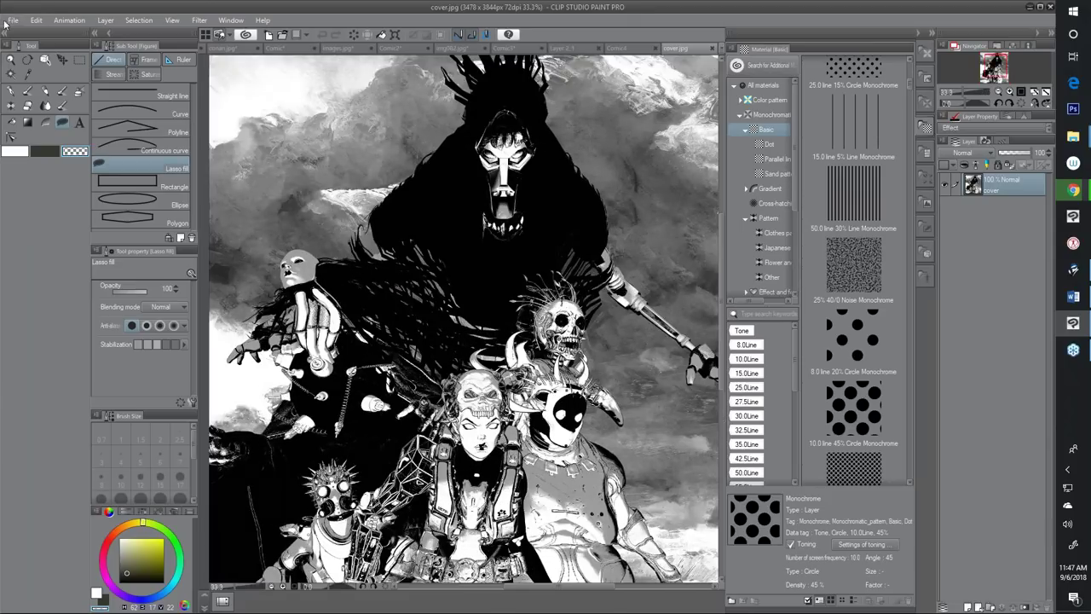
pyautogui.click(37, 19)
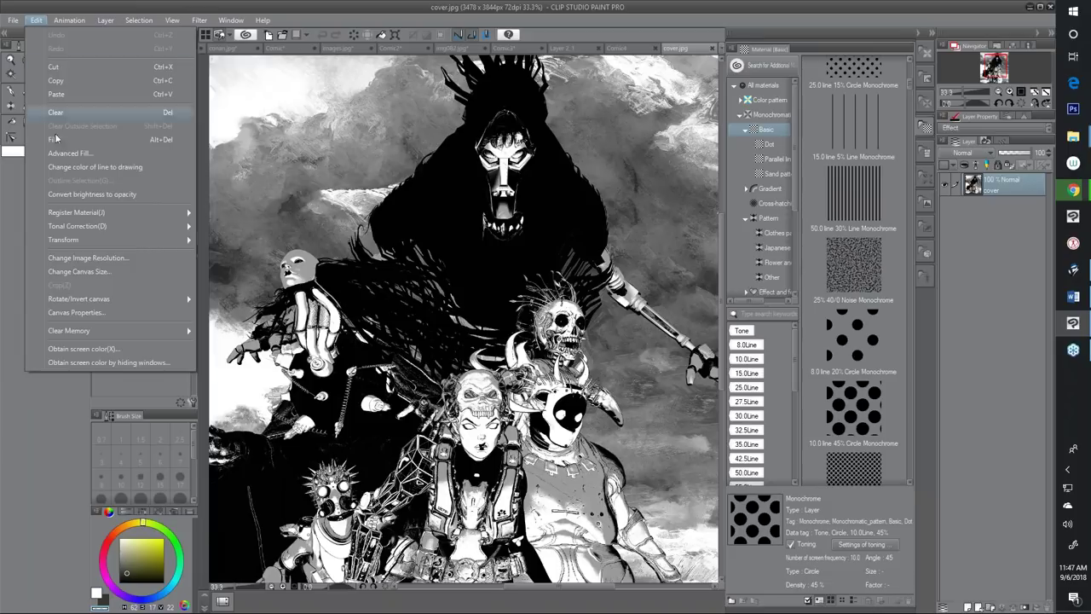
pyautogui.click(61, 194)
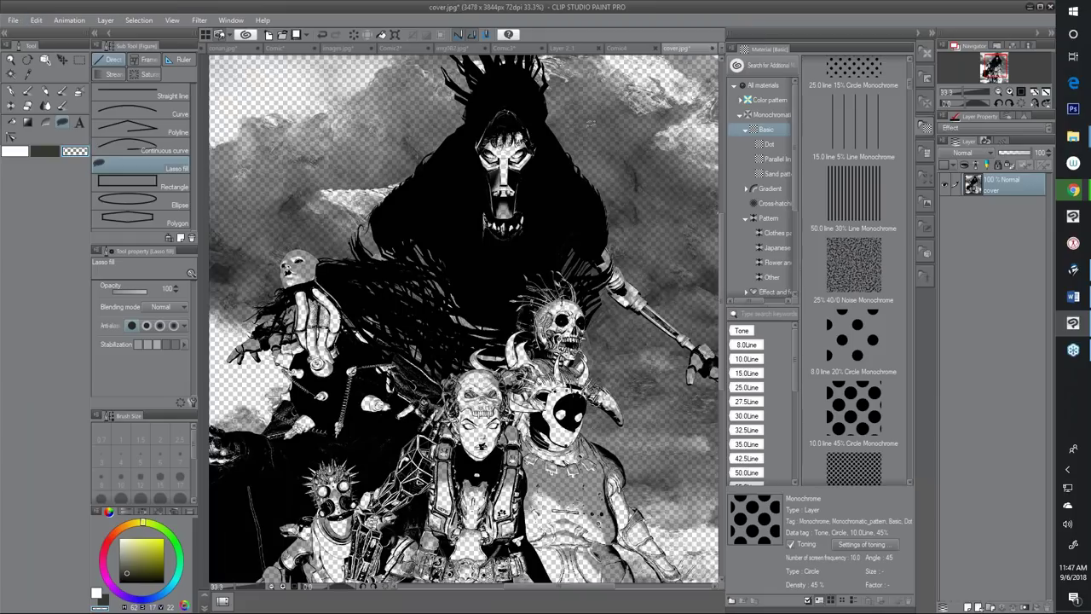
pyautogui.scroll(1, 554, 151)
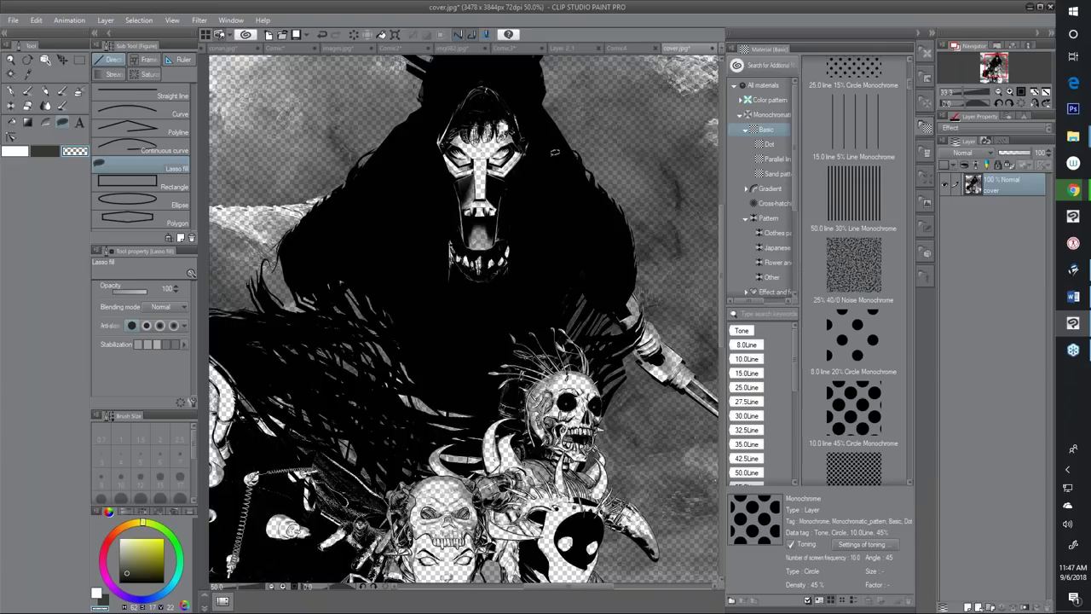
pyautogui.scroll(1, 554, 152)
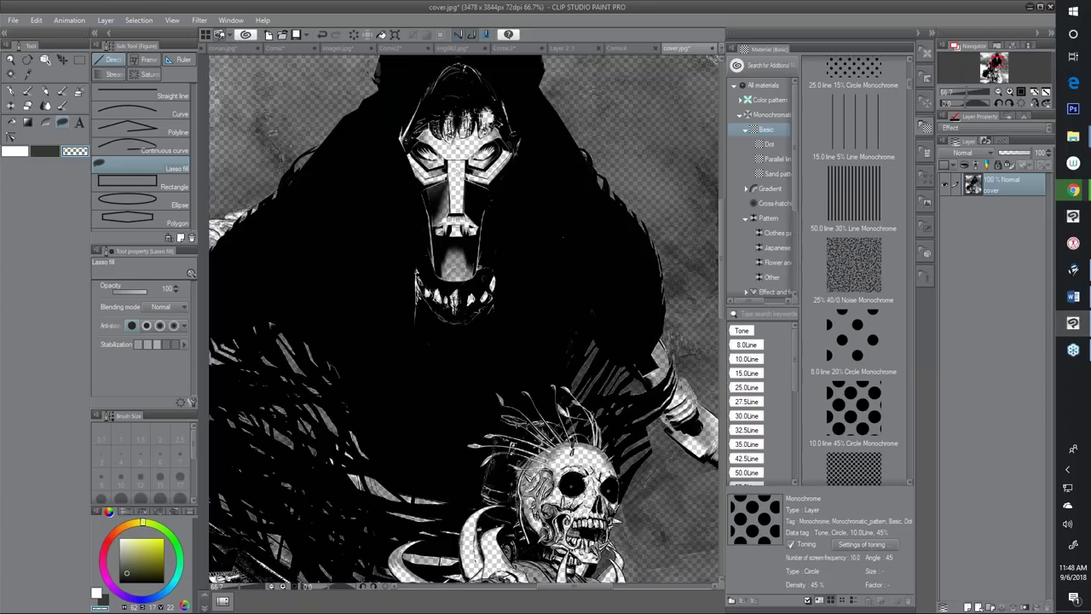
# Start a mesh transformation of Layer 2's cloud drawing in the Comic canvas and pull its two left inner grid points inward
pyautogui.click(281, 48)
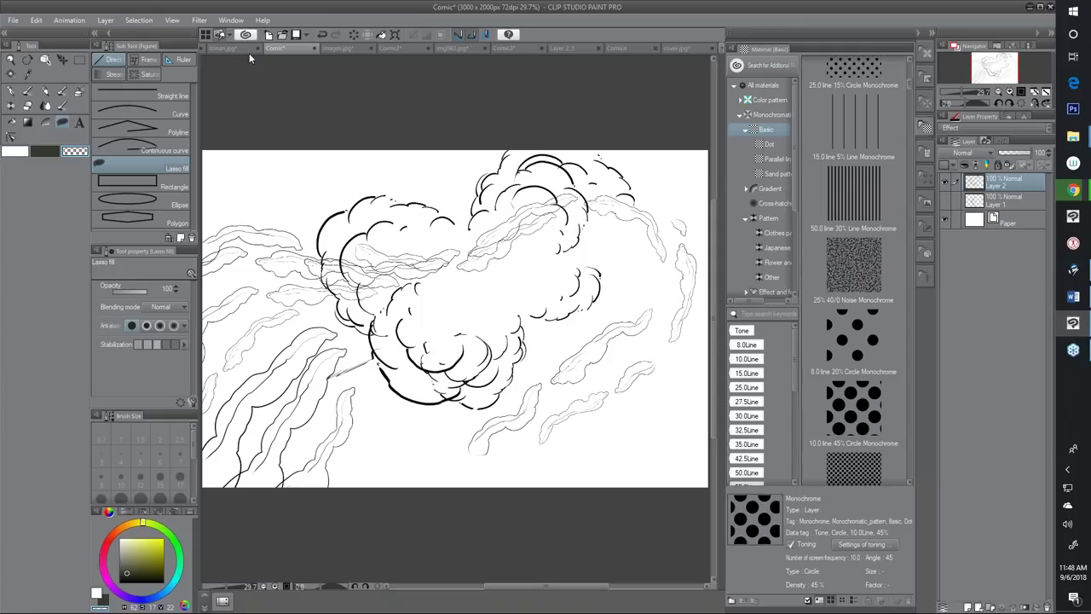
pyautogui.click(853, 127)
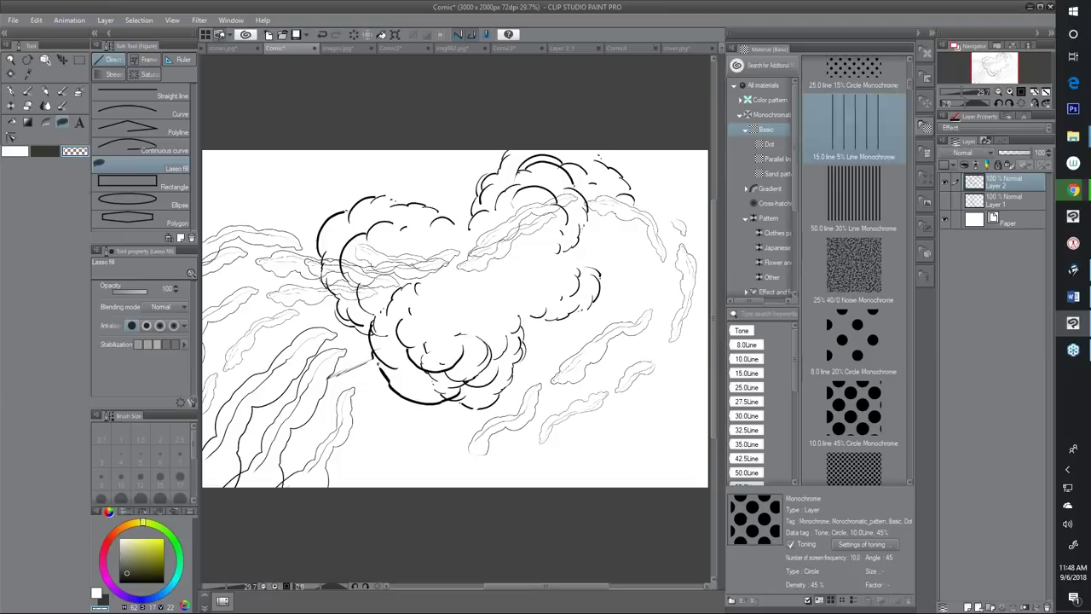
pyautogui.click(36, 19)
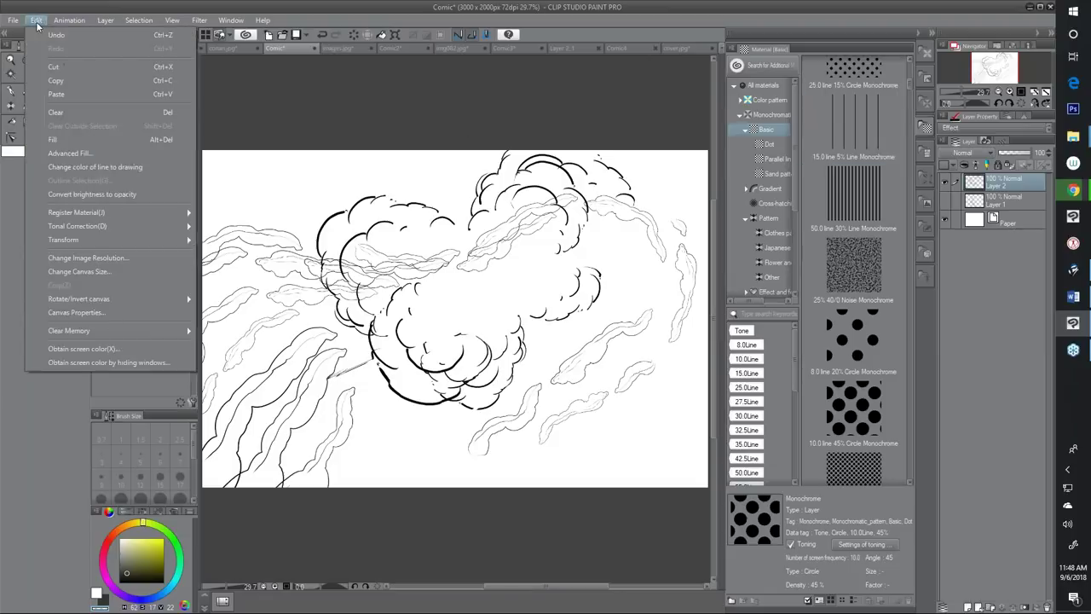
pyautogui.moveTo(99, 241)
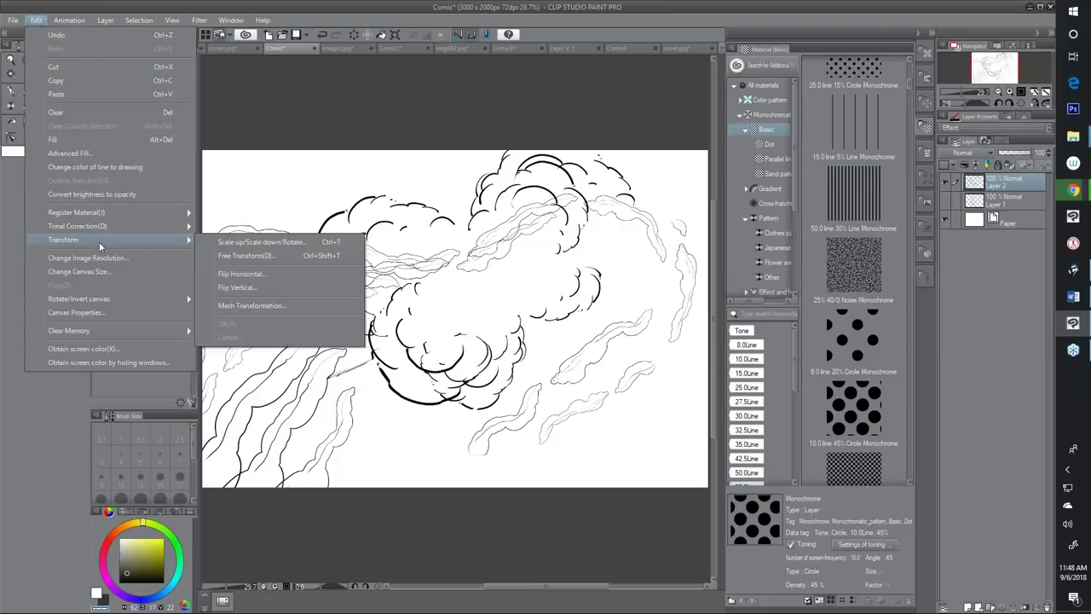
pyautogui.click(232, 305)
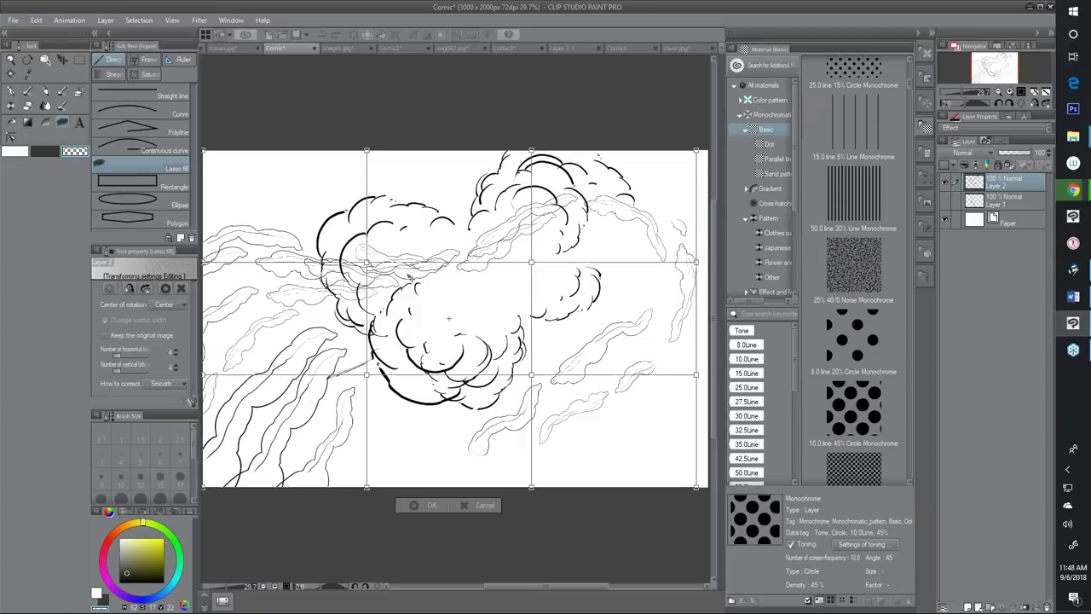
pyautogui.moveTo(411, 254)
pyautogui.mouseDown()
pyautogui.moveTo(412, 299)
pyautogui.moveTo(327, 200)
pyautogui.moveTo(397, 271)
pyautogui.mouseUp()
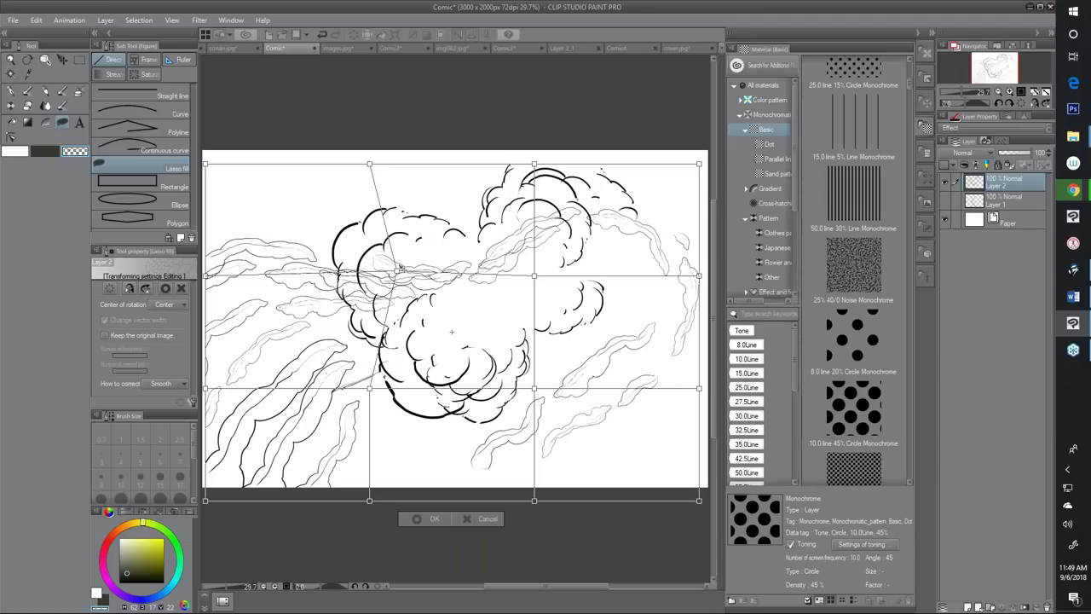
pyautogui.moveTo(394, 275)
pyautogui.mouseDown()
pyautogui.moveTo(345, 238)
pyautogui.moveTo(399, 248)
pyautogui.moveTo(436, 274)
pyautogui.mouseUp()
pyautogui.moveTo(370, 389); pyautogui.dragTo(407, 367)
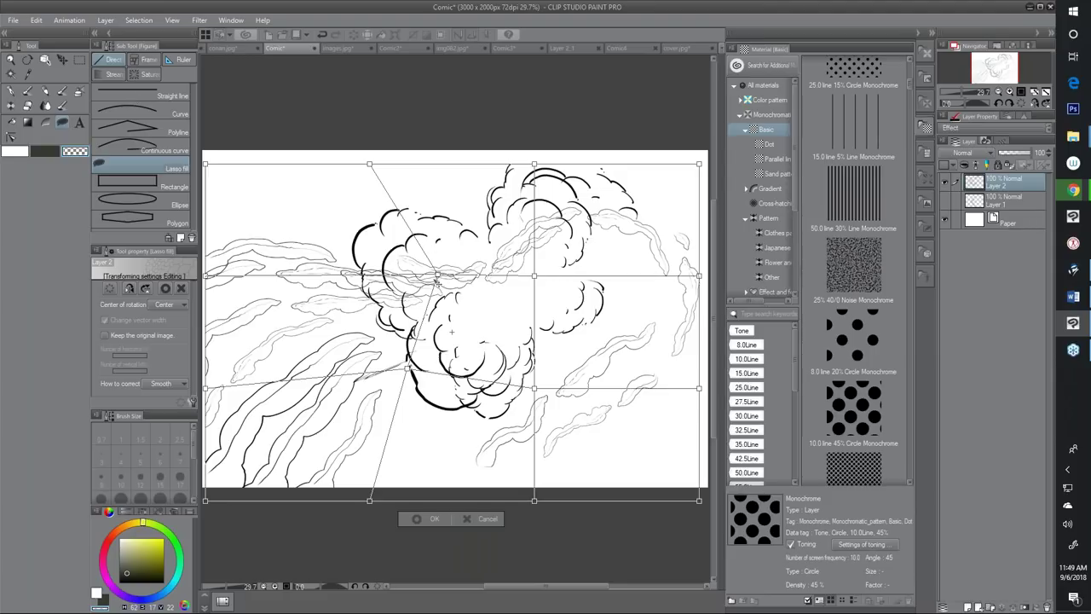
# Pull the upper-left inner grid point outward to stretch the cloud toward the upper left, and apply the mesh transformation
pyautogui.moveTo(437, 278); pyautogui.dragTo(332, 237)
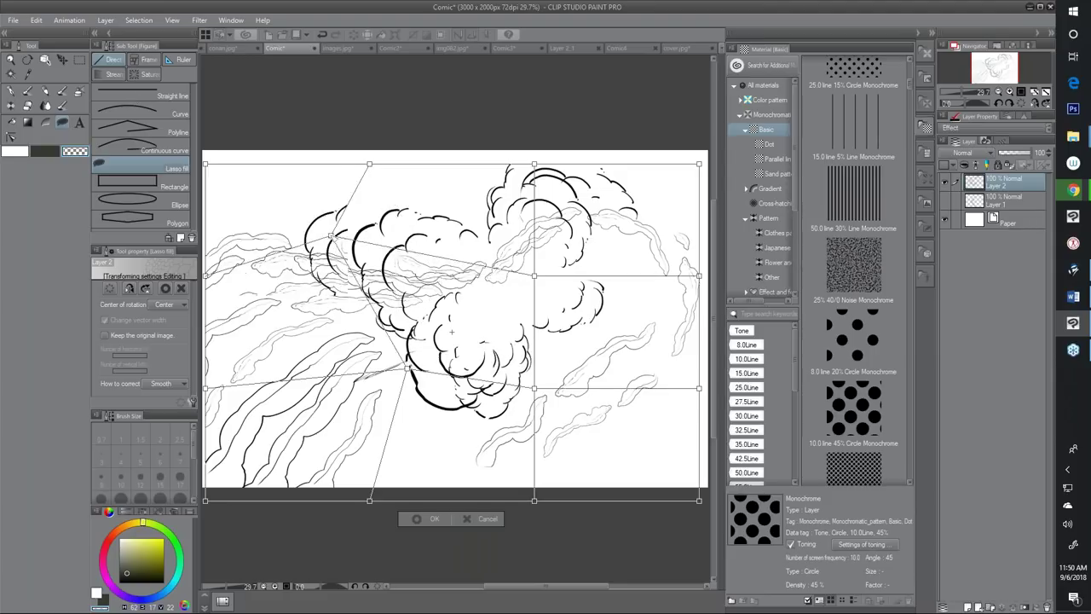
pyautogui.click(299, 47)
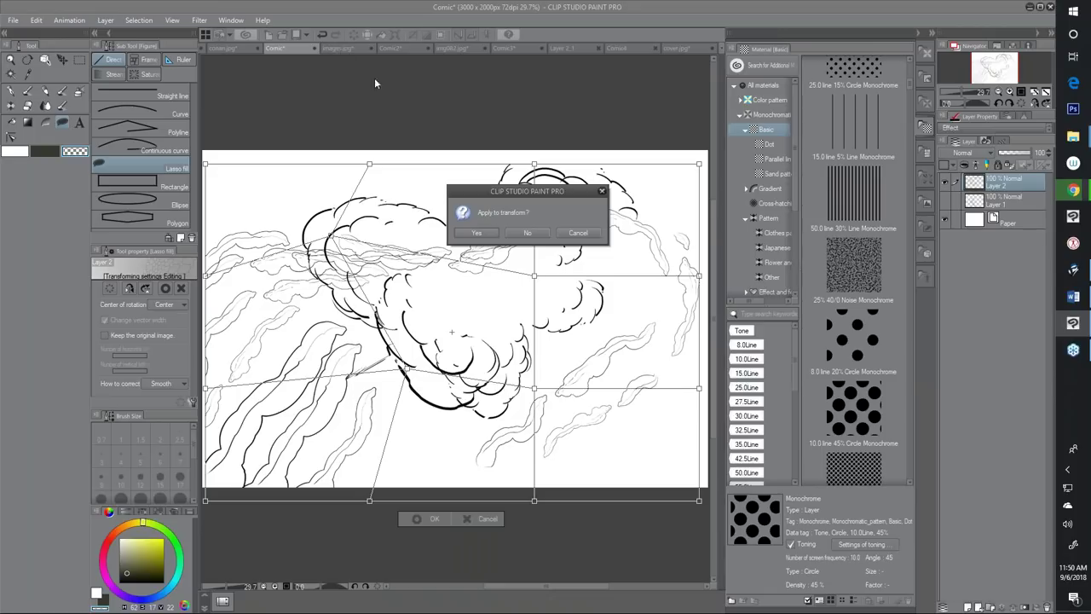
pyautogui.click(578, 232)
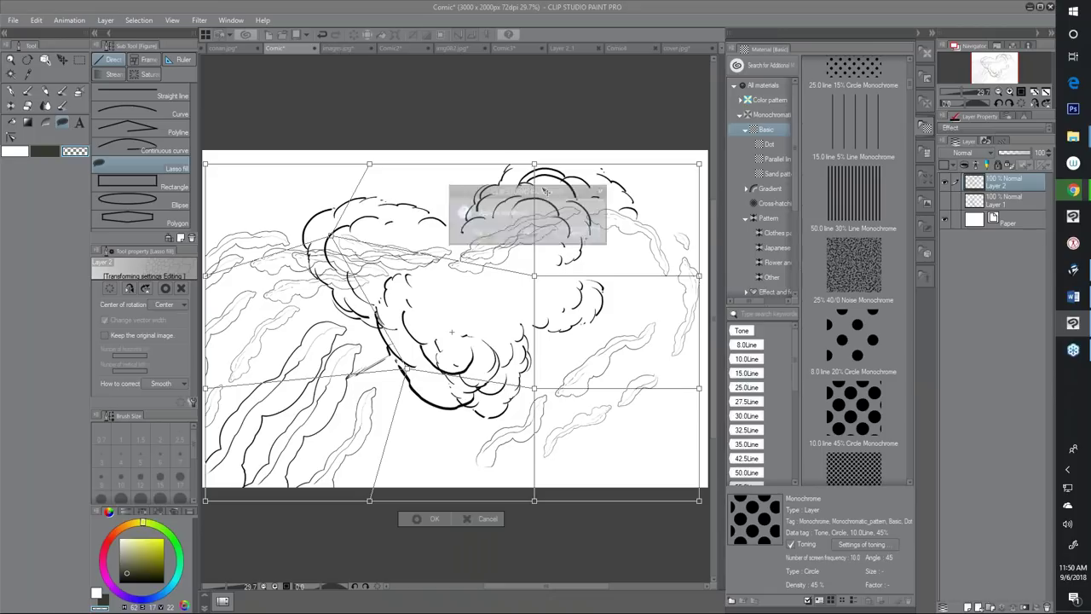
pyautogui.click(349, 45)
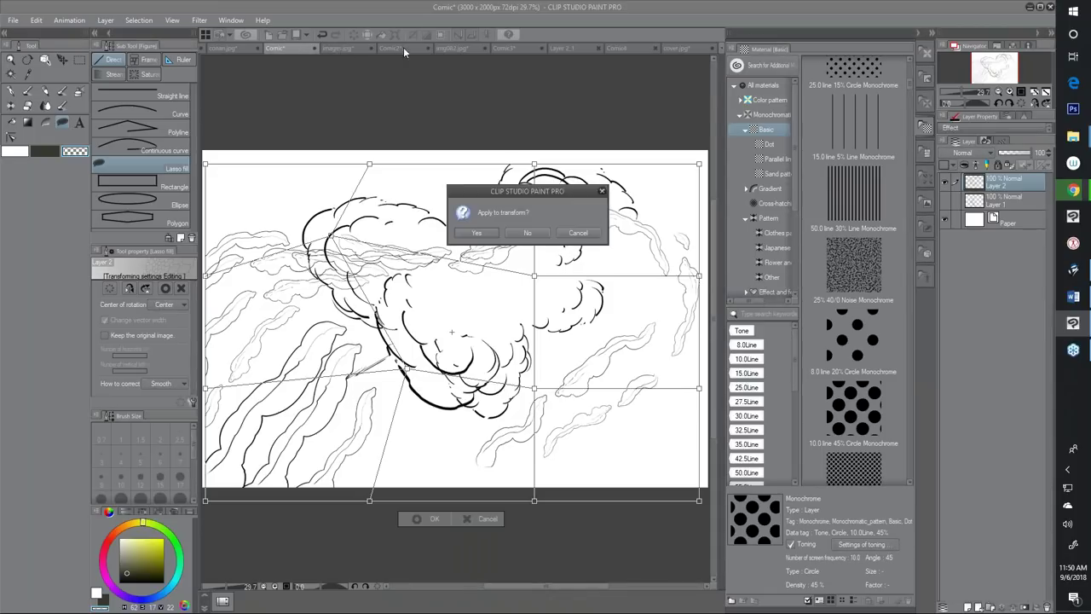
pyautogui.click(578, 233)
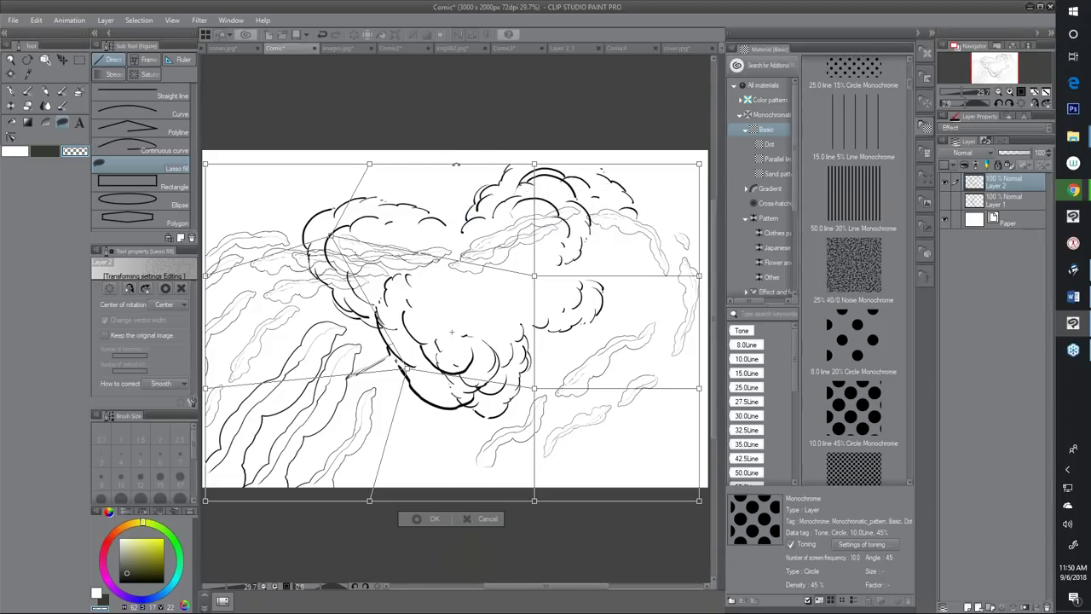
pyautogui.press('Return')
# Hatch a small patch of white strokes beside Conan's shoulder in conan.jpg using the Cel brush at size 7
pyautogui.click(340, 49)
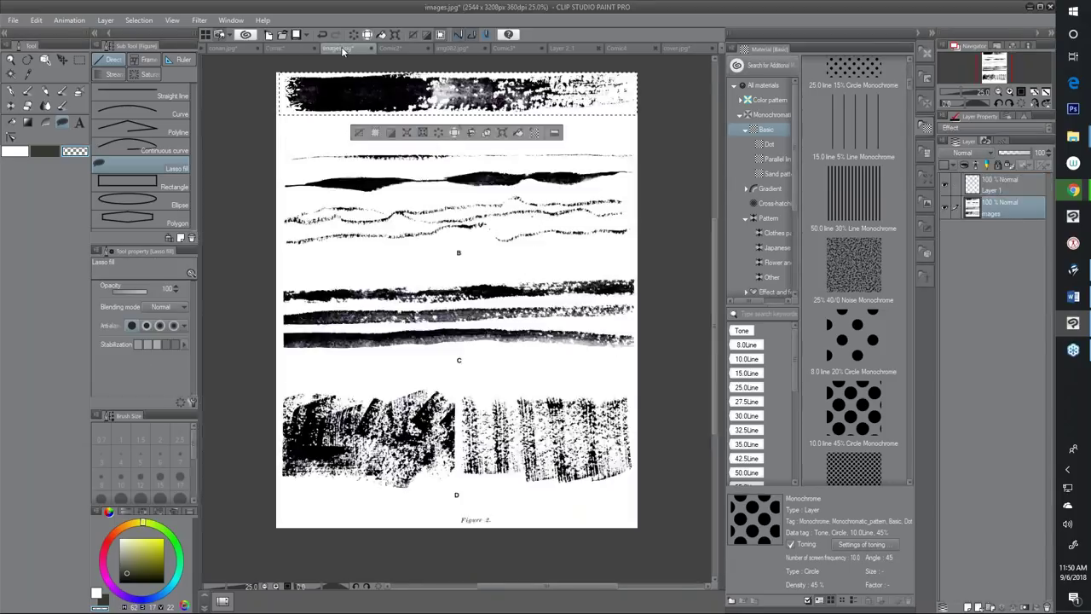
pyautogui.click(243, 47)
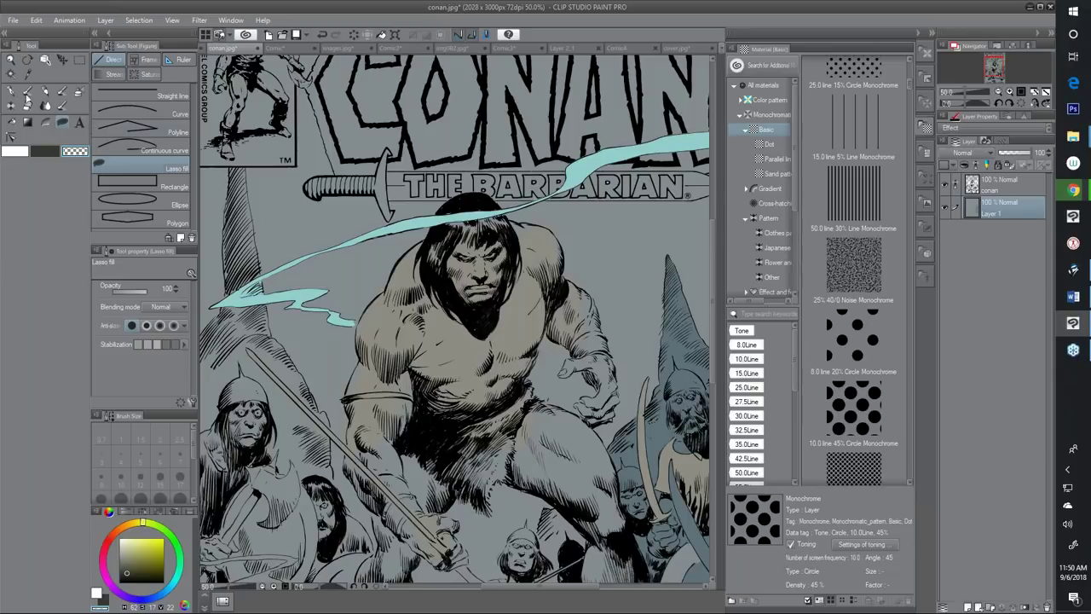
pyautogui.click(11, 90)
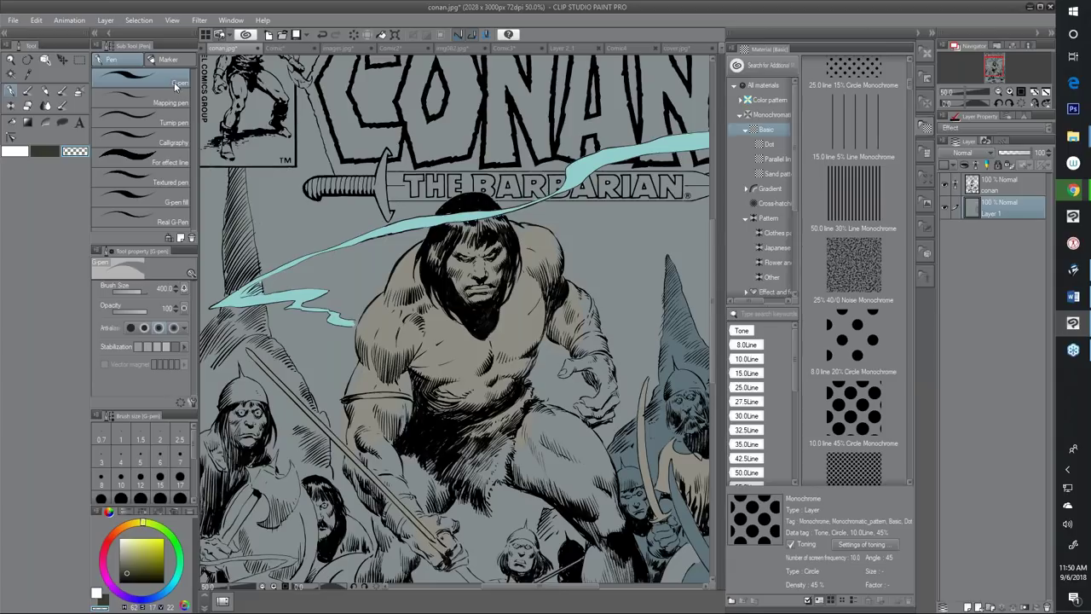
pyautogui.click(61, 106)
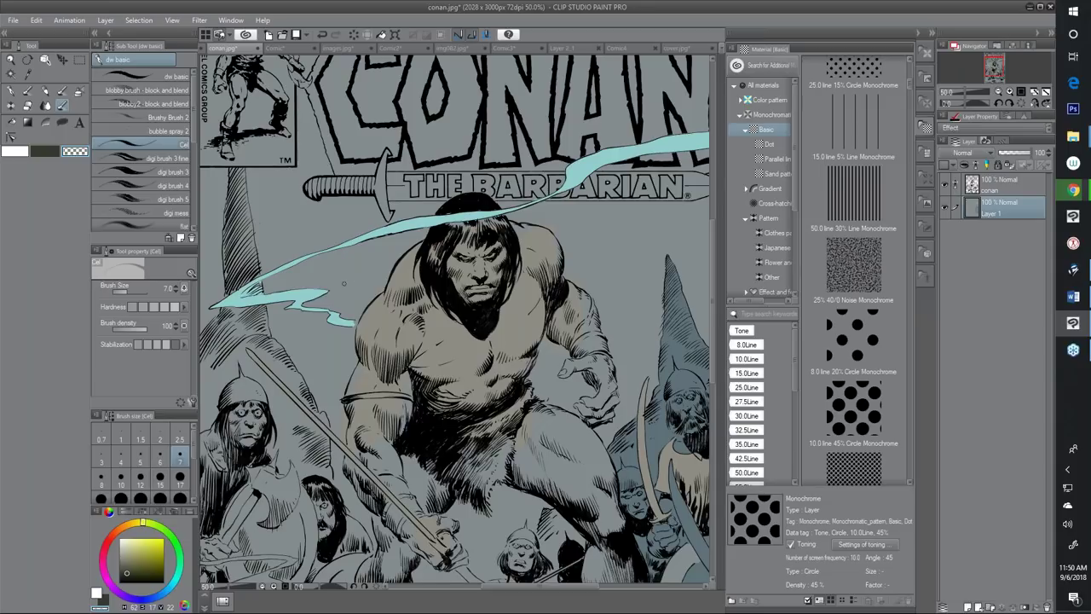
pyautogui.moveTo(347, 262)
pyautogui.mouseDown()
pyautogui.moveTo(342, 290)
pyautogui.moveTo(366, 300)
pyautogui.mouseUp()
# Review the open Comic3, Layer 2_1, Comic4, img082.jpg, Comic2, images.jpg, Comic and conan.jpg canvases along with the Pen sub tools
pyautogui.click(507, 49)
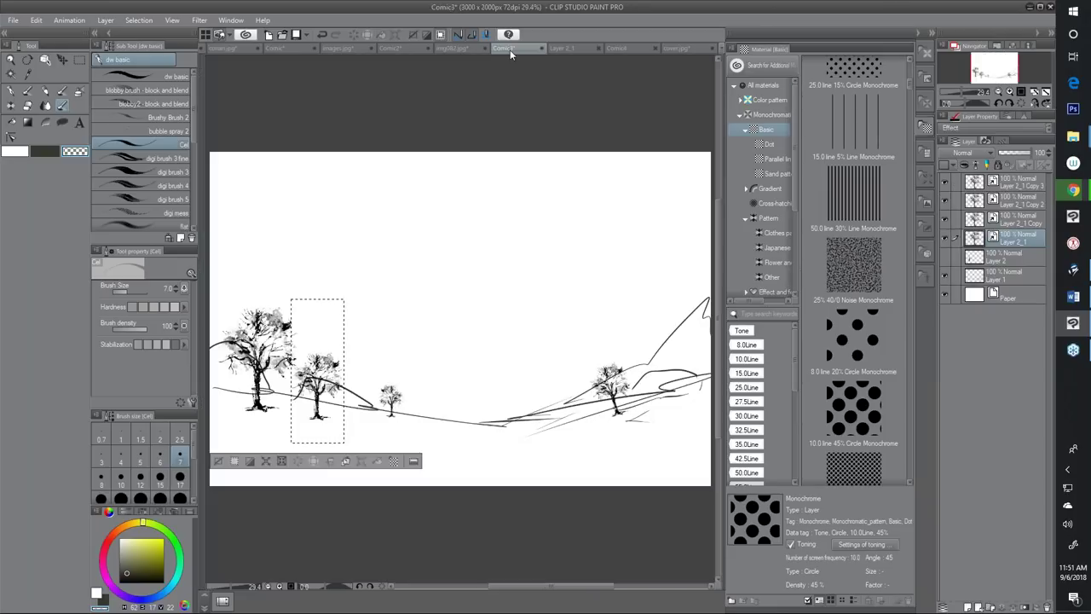
pyautogui.click(572, 49)
pyautogui.click(613, 50)
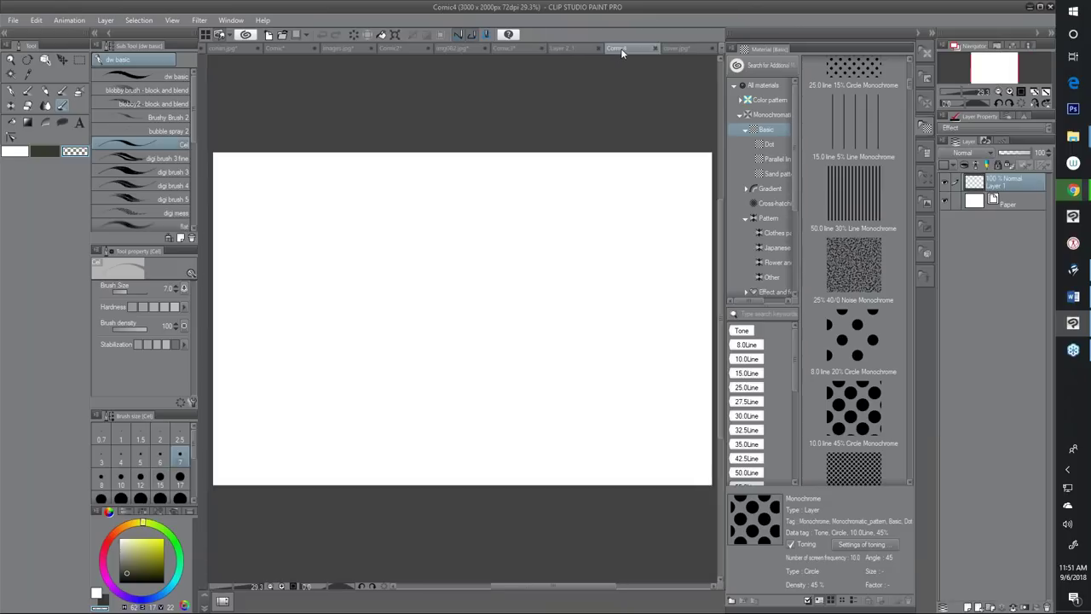
pyautogui.click(494, 47)
pyautogui.click(452, 48)
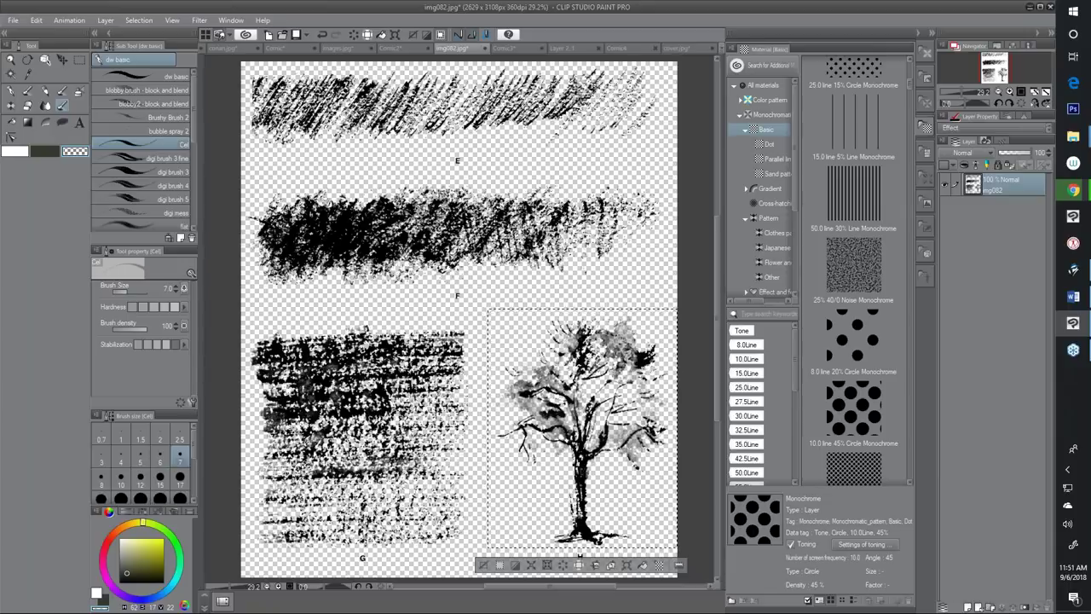
pyautogui.click(393, 49)
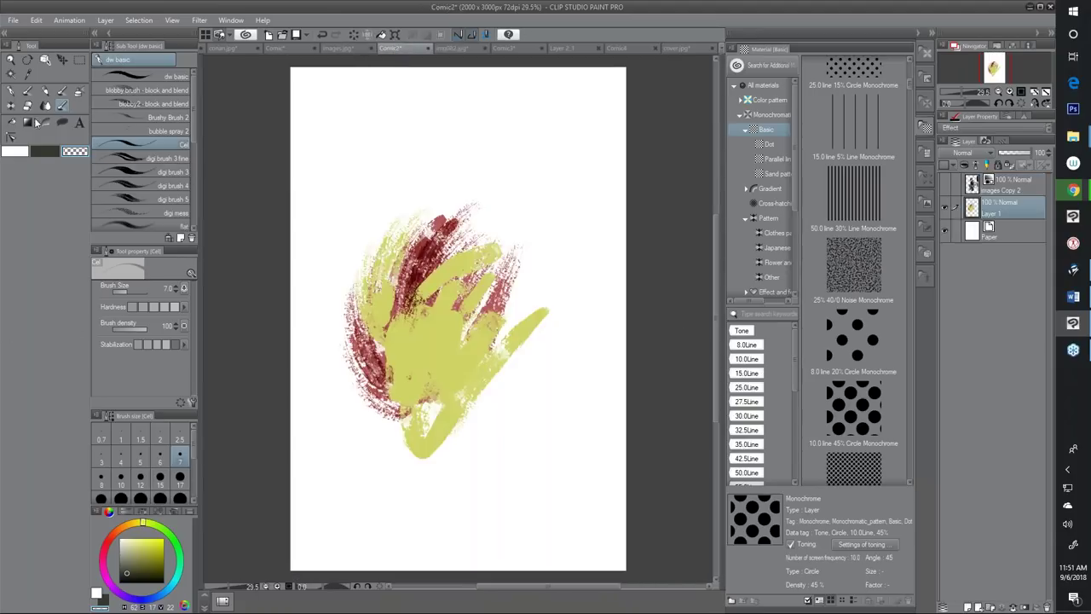
pyautogui.click(12, 92)
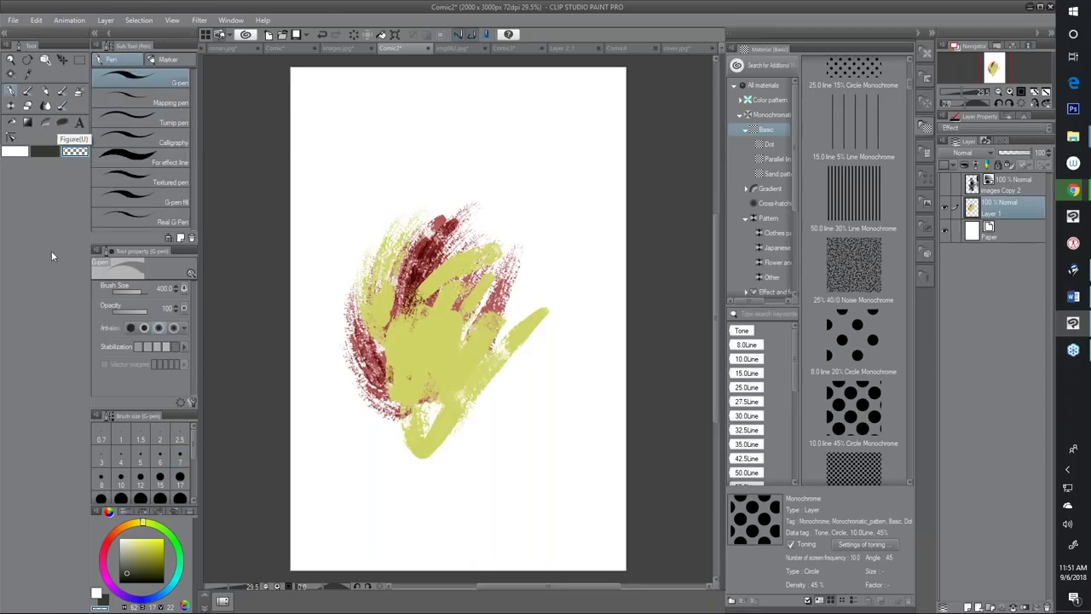
pyautogui.click(359, 48)
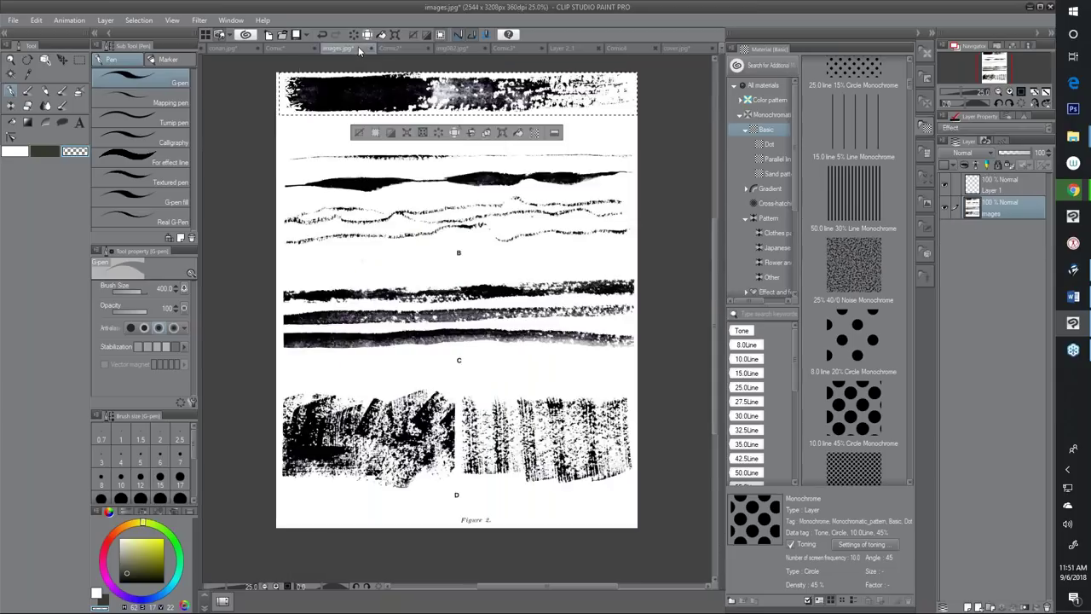
pyautogui.click(278, 47)
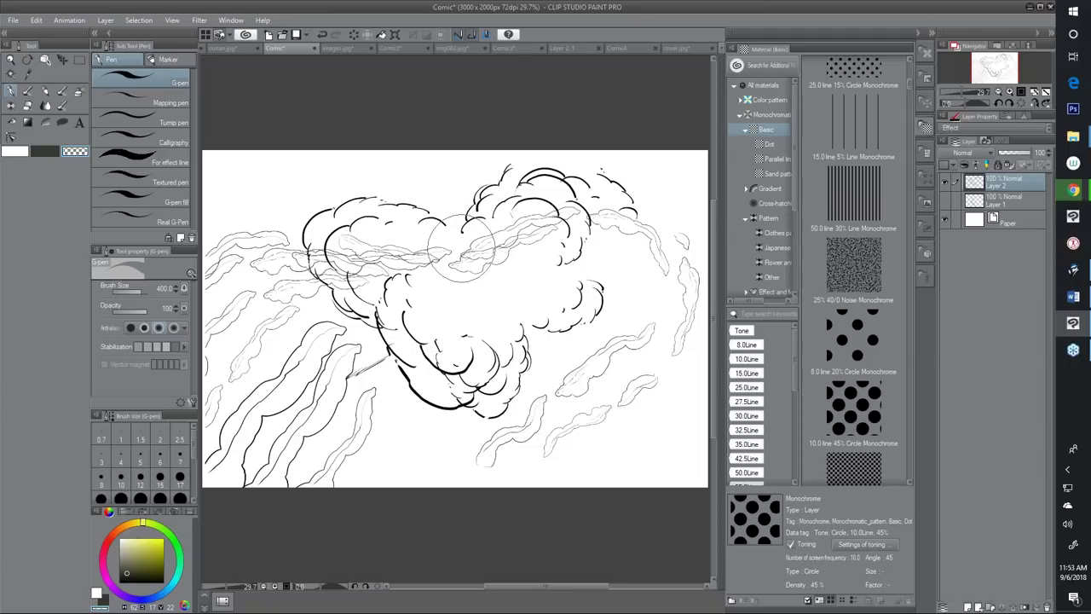
pyautogui.click(220, 49)
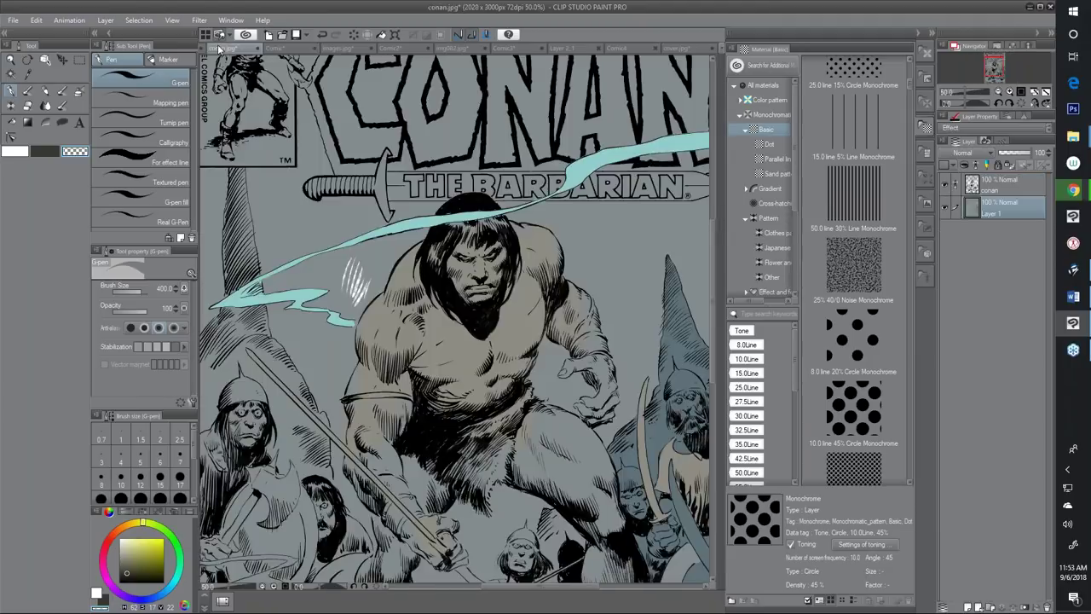